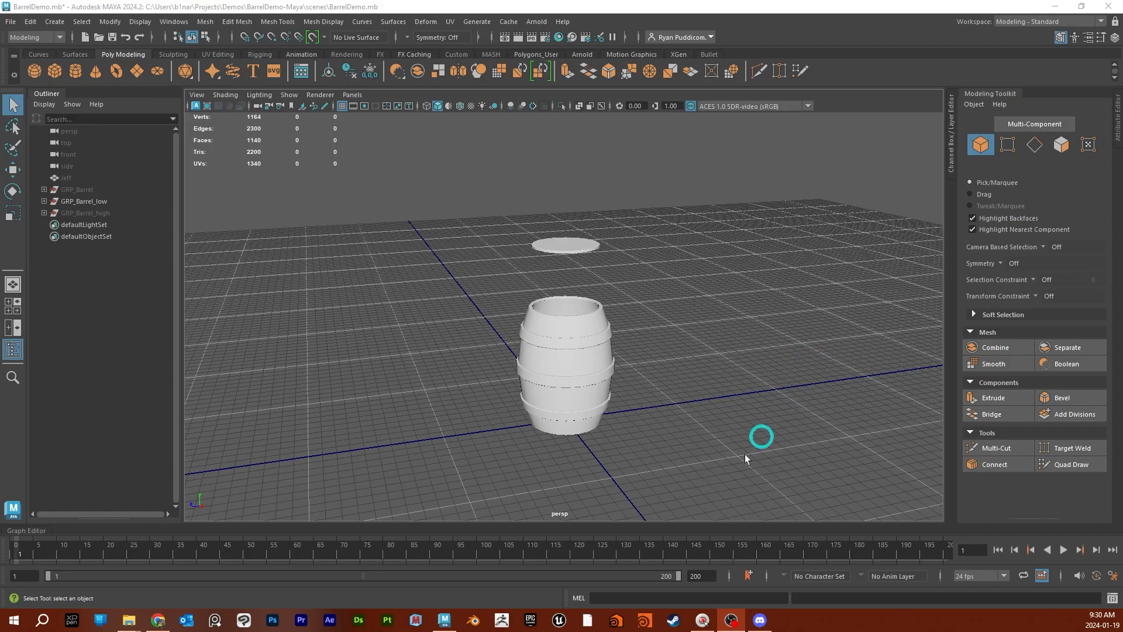
# - Open the Hypershade window and maximize it
pyautogui.keyDown('alt'); pyautogui.moveTo(742, 403); pyautogui.dragTo(720, 365); pyautogui.keyUp('alt')
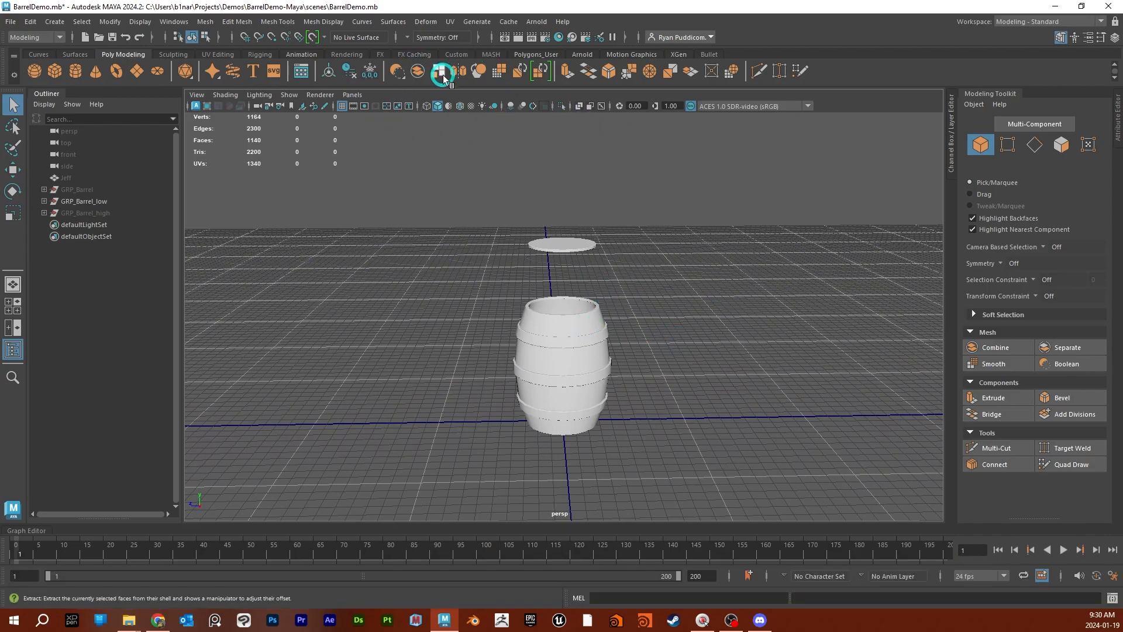
pyautogui.click(559, 38)
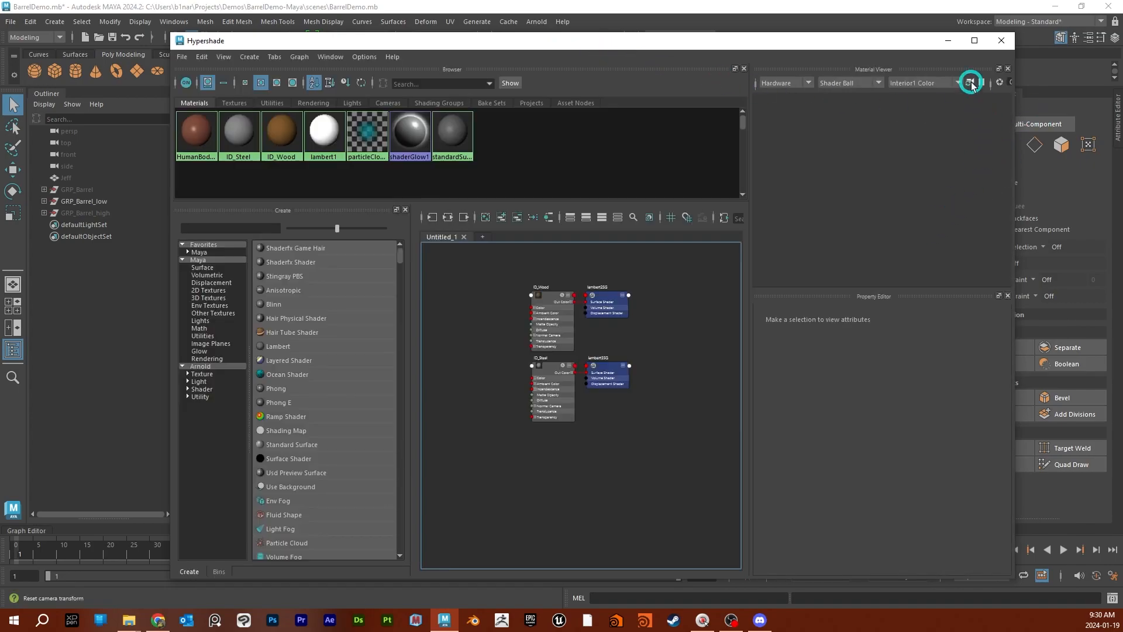
pyautogui.click(975, 40)
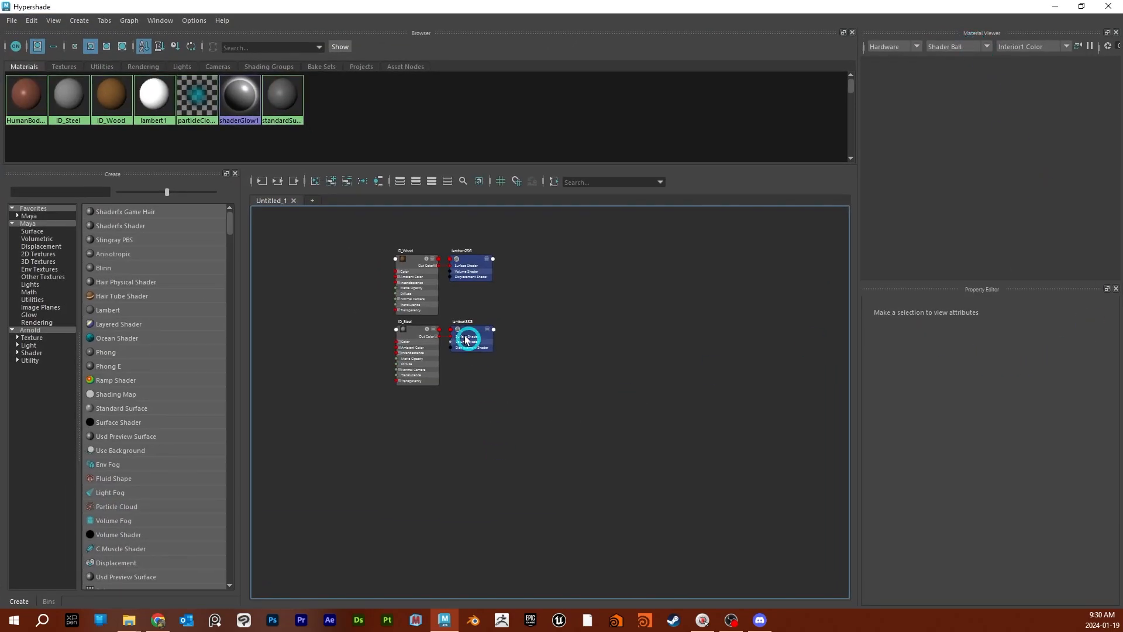
# - Create an aiStandardSurface material in empty space of the node graph, away from the ID_Wood and ID_Steel nodes
pyautogui.keyDown('alt'); pyautogui.moveTo(588, 307); pyautogui.dragTo(490, 313, button='middle'); pyautogui.keyUp('alt')
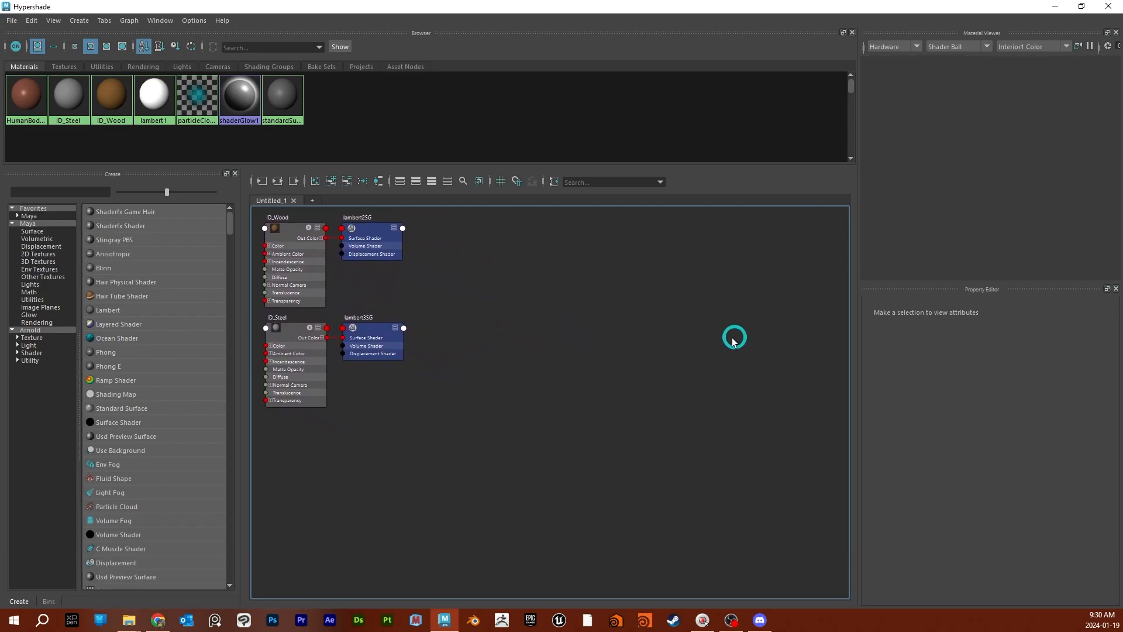
pyautogui.scroll(-3, 713, 345)
pyautogui.keyDown('alt'); pyautogui.moveTo(727, 386); pyautogui.dragTo(501, 318, button='middle'); pyautogui.keyUp('alt')
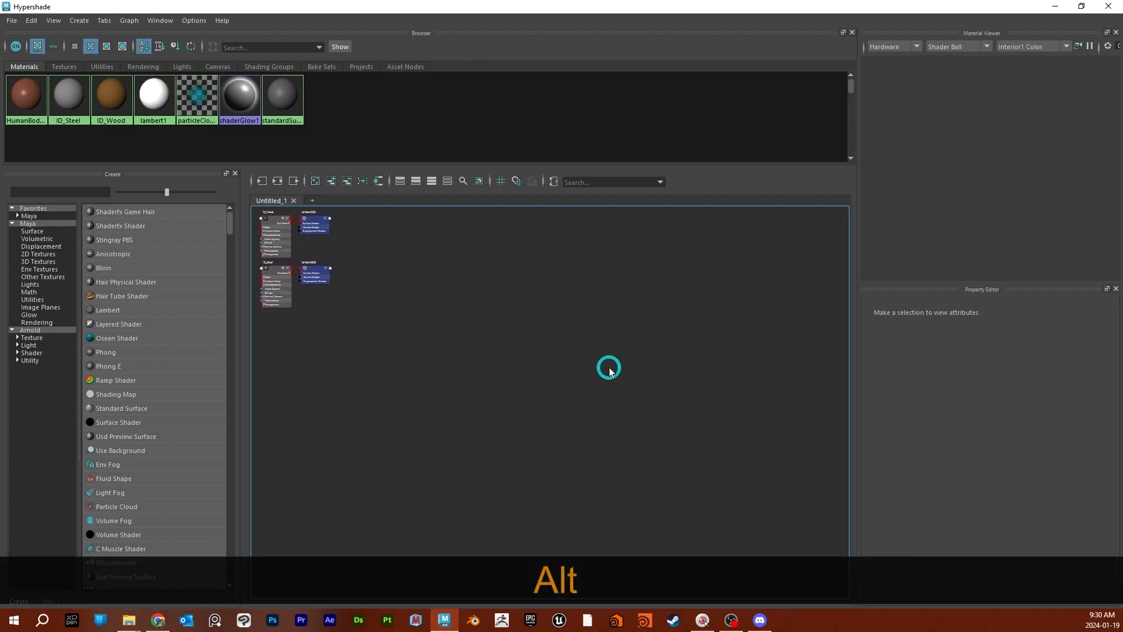
pyautogui.press('Tab')
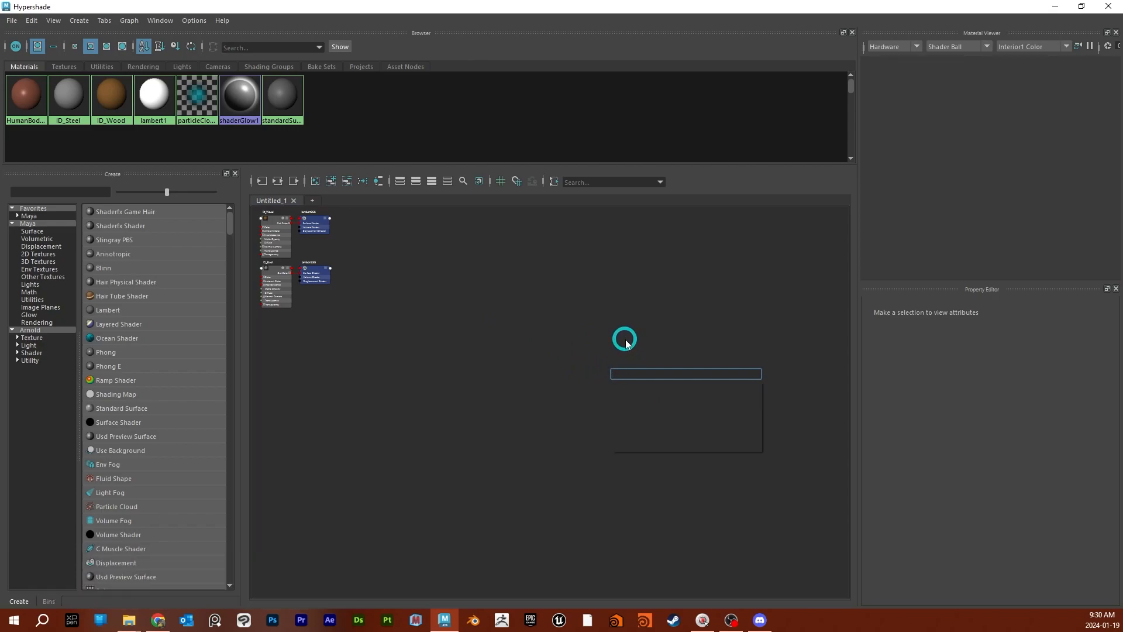
pyautogui.write('aistandard')
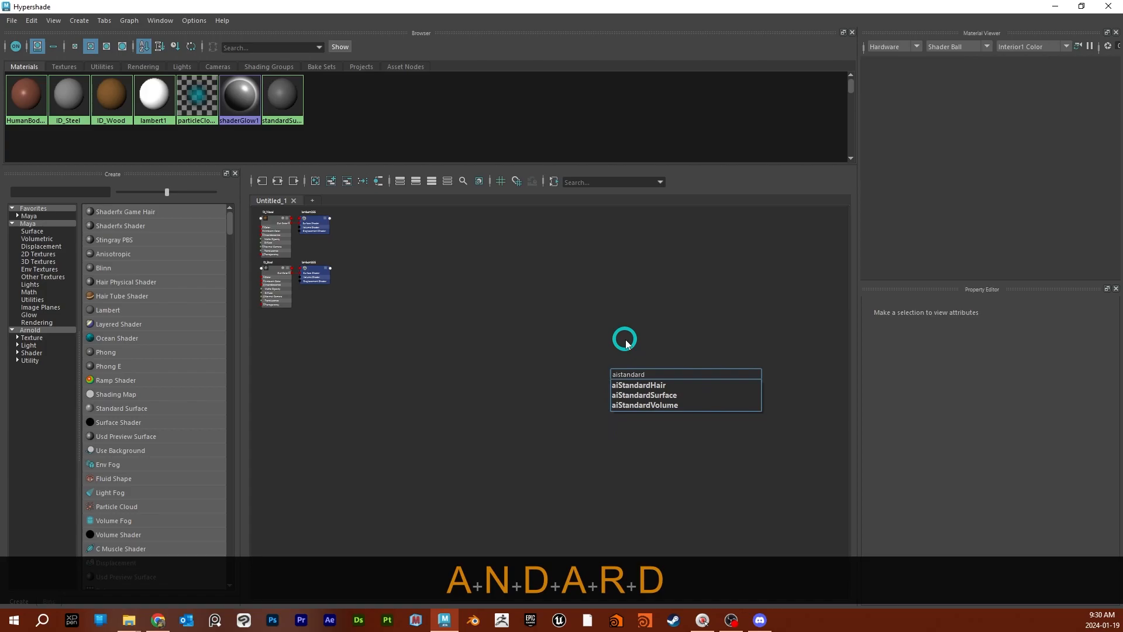
pyautogui.press('Down')
pyautogui.press('Down')
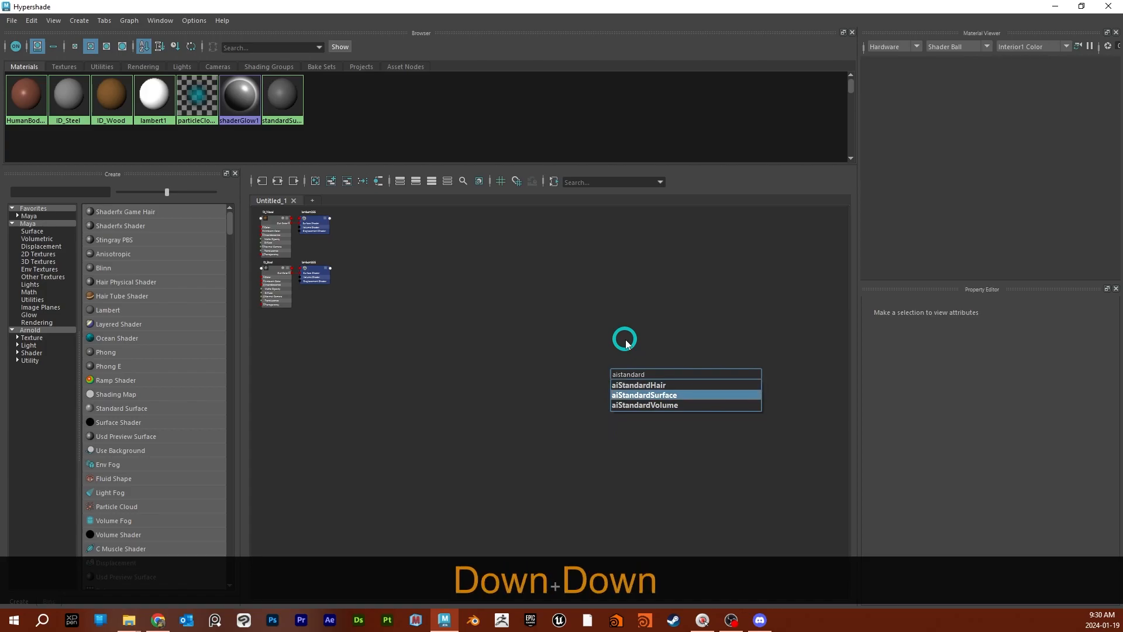
pyautogui.press('Return')
pyautogui.scroll(5, 686, 401)
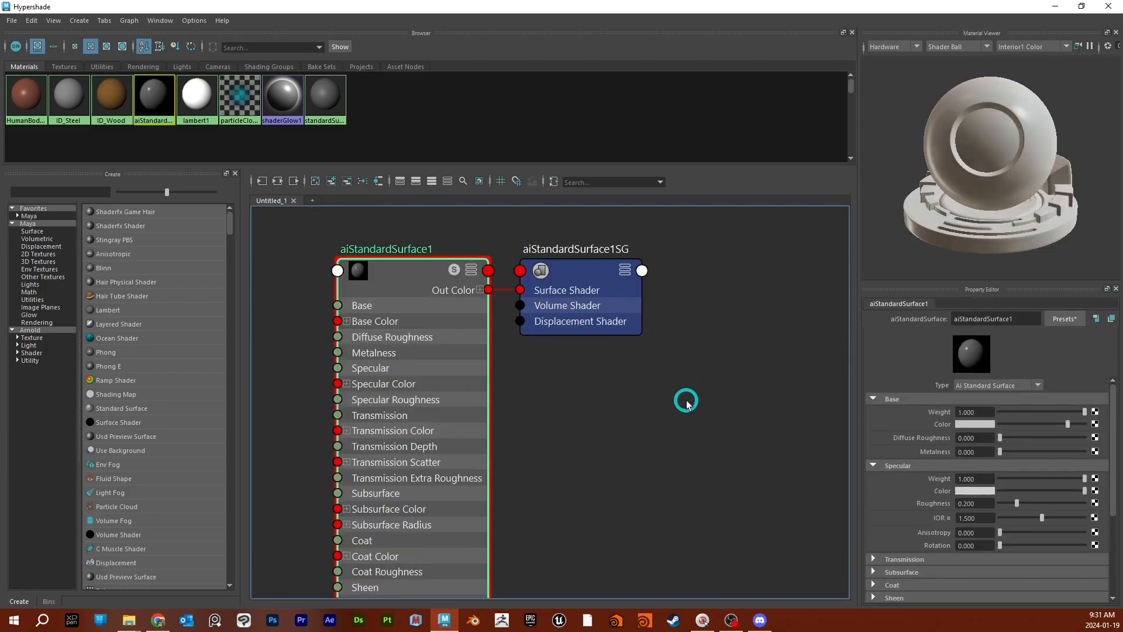
# - Import all five barrel texture PNGs from the project's sourceimages folder "Barrel No ID Maya" into the node graph
pyautogui.scroll(-2, 686, 401)
pyautogui.keyDown('alt'); pyautogui.moveTo(664, 447); pyautogui.dragTo(792, 416, button='middle'); pyautogui.keyUp('alt')
pyautogui.scroll(-2, 765, 405)
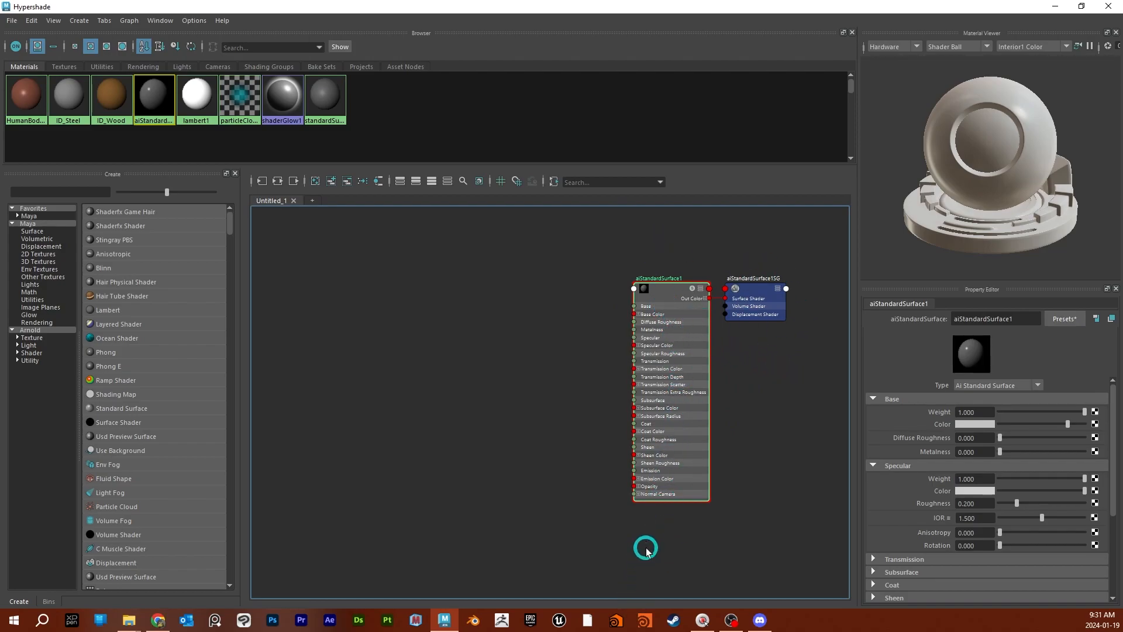
pyautogui.moveTo(731, 0); pyautogui.dragTo(864, 16)
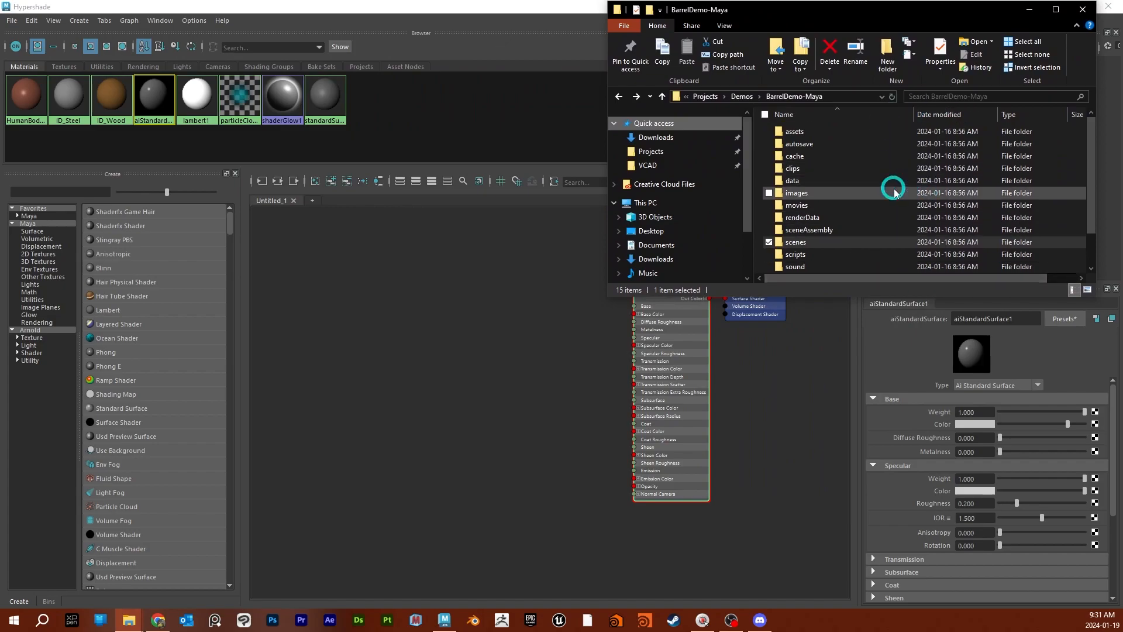
pyautogui.scroll(-1, 854, 227)
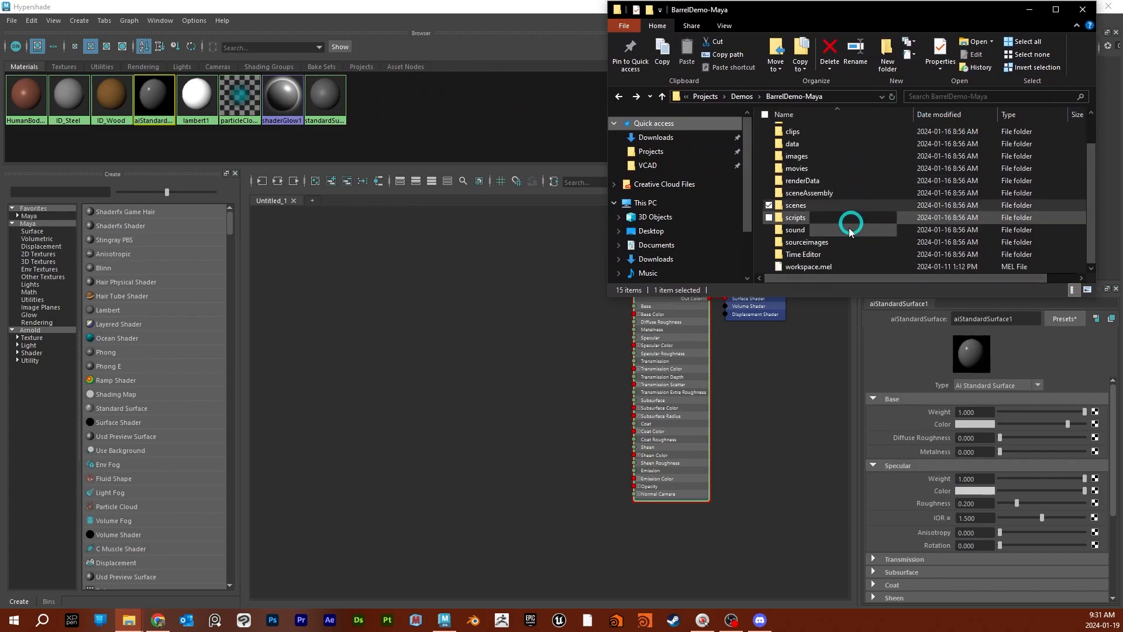
pyautogui.doubleClick(825, 241)
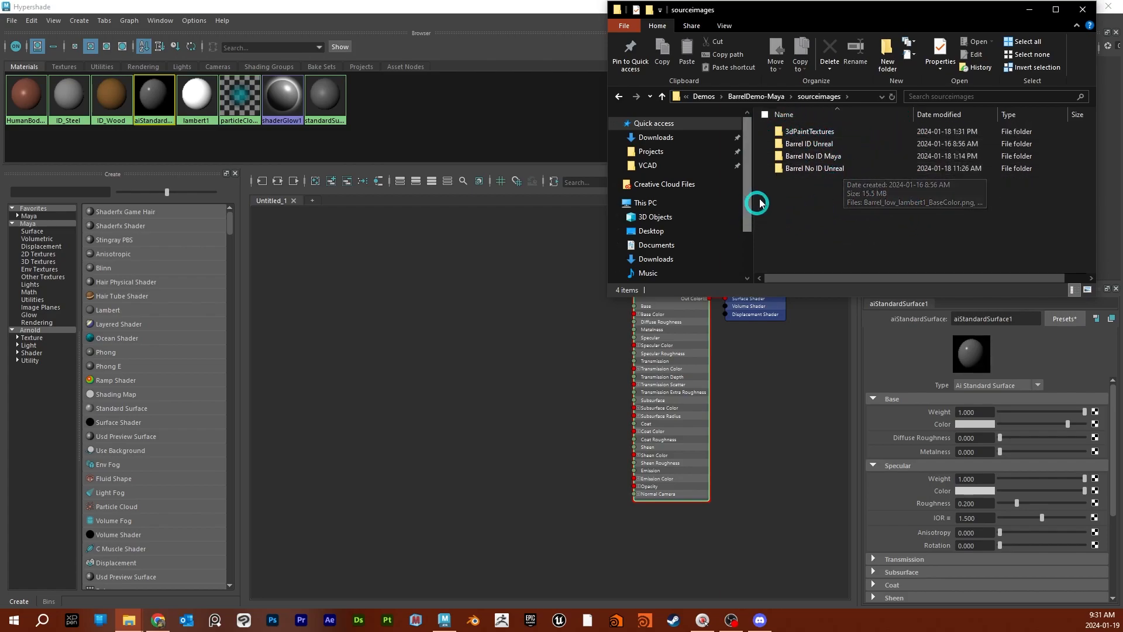
pyautogui.doubleClick(821, 157)
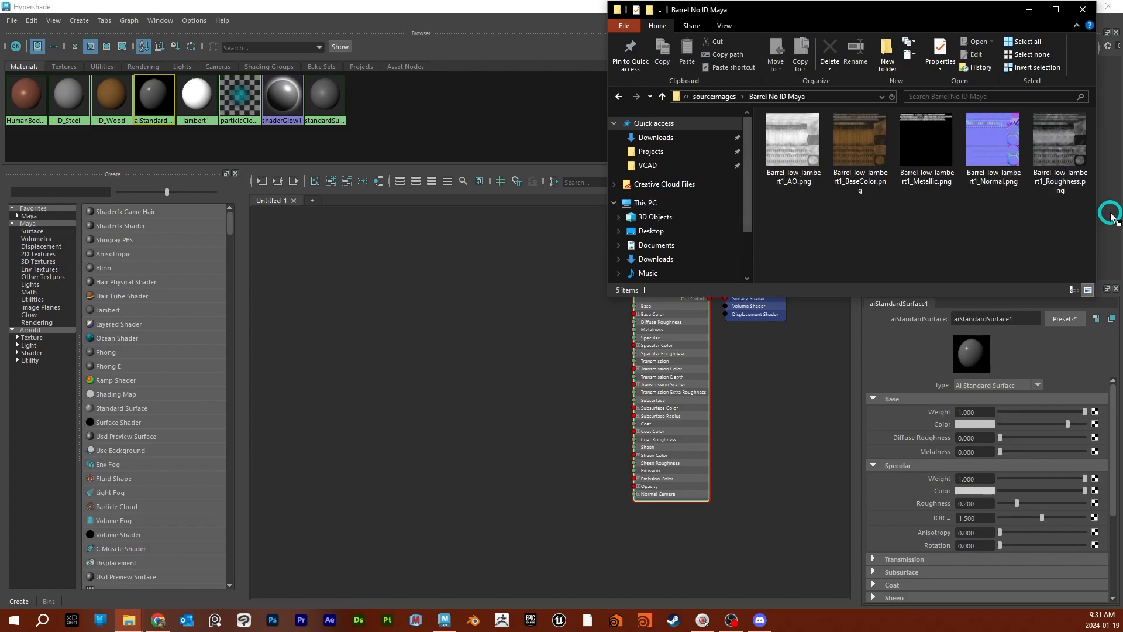
pyautogui.moveTo(1066, 219); pyautogui.dragTo(387, 471)
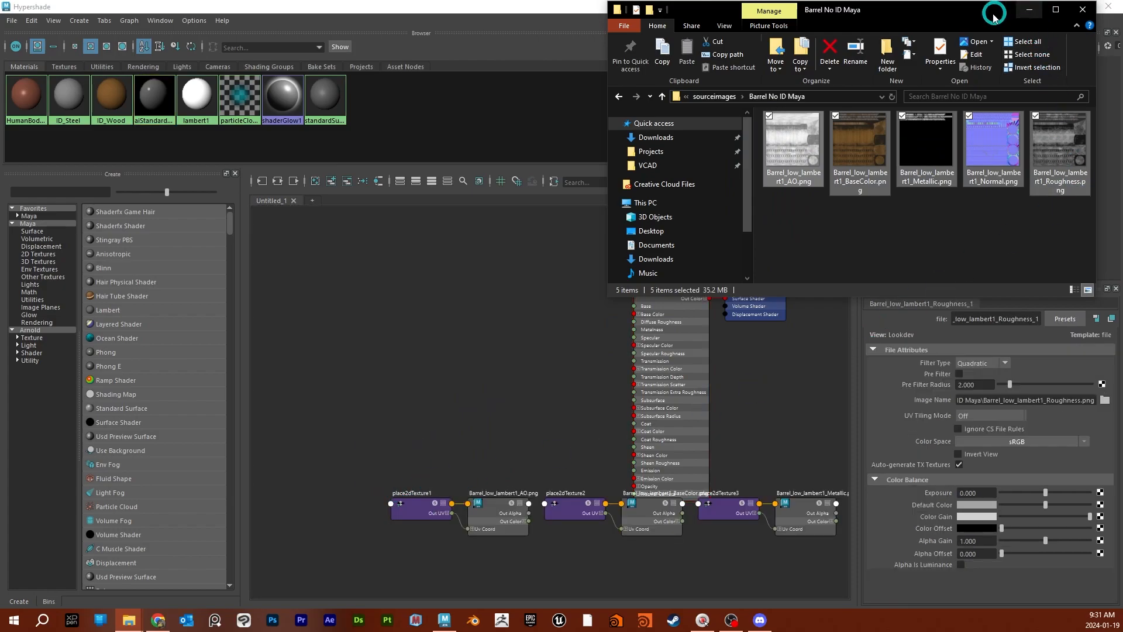
pyautogui.click(1030, 9)
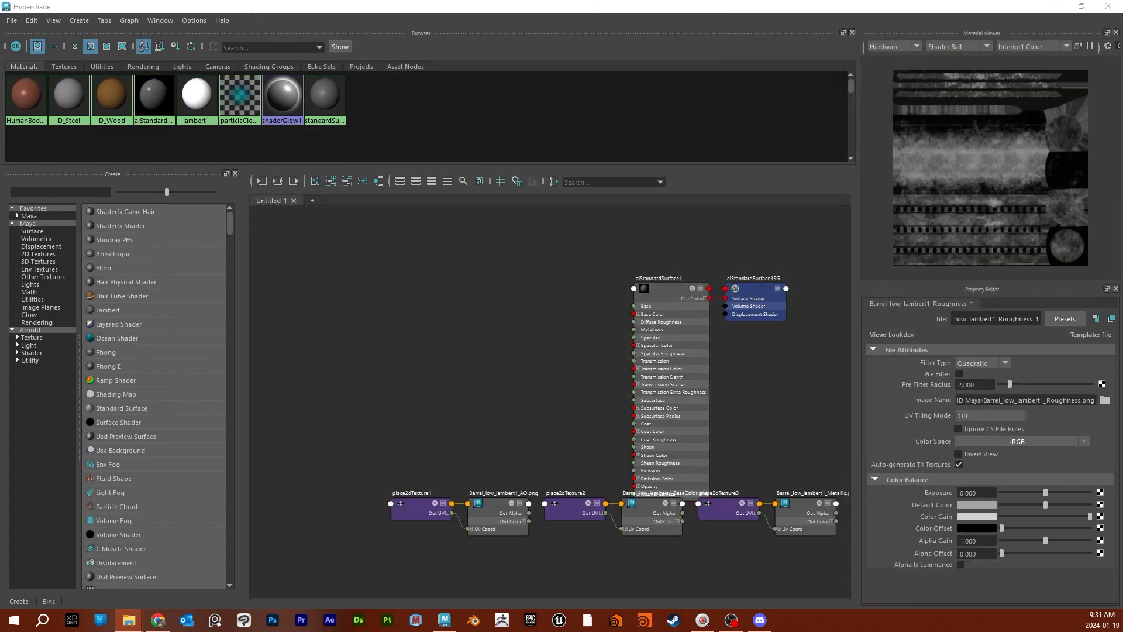
# - Move the aiStandardSurface1 material and its shading group clear of the imported texture nodes
pyautogui.scroll(-3, 636, 456)
pyautogui.keyDown('alt'); pyautogui.moveTo(775, 421); pyautogui.dragTo(703, 392, button='middle'); pyautogui.keyUp('alt')
pyautogui.moveTo(640, 314); pyautogui.dragTo(710, 333)
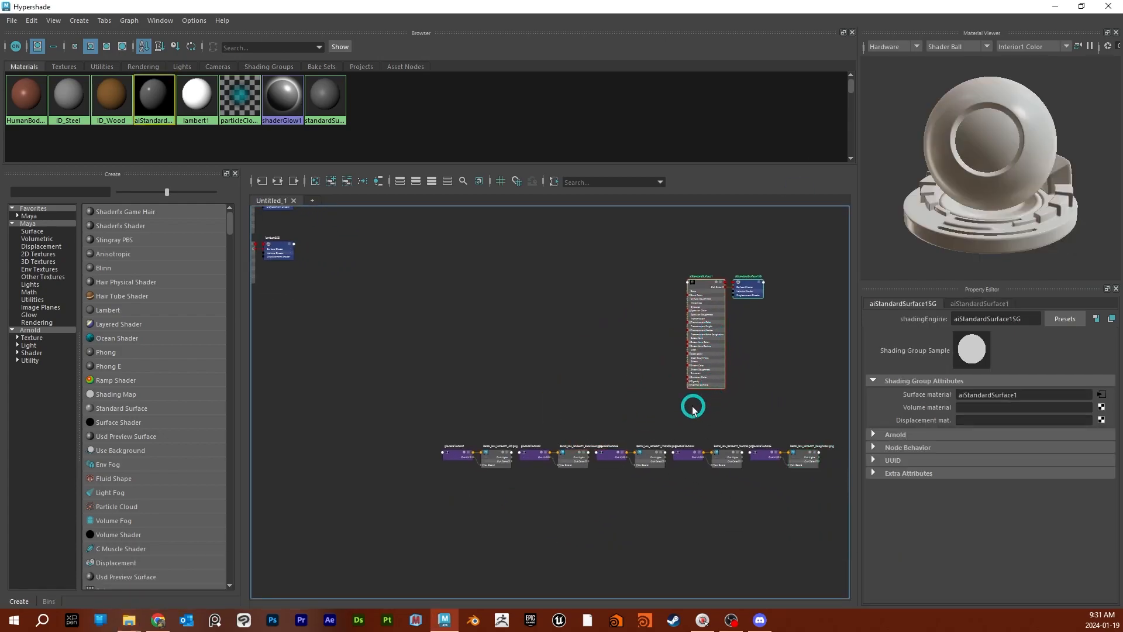
# - Stack the texture nodes and their placement nodes in one column, ordered BaseColor, AO, Metallic, Roughness and Normal
pyautogui.scroll(3, 702, 418)
pyautogui.scroll(-2, 607, 429)
pyautogui.keyDown('alt'); pyautogui.moveTo(632, 439); pyautogui.dragTo(691, 378, button='middle'); pyautogui.keyUp('alt')
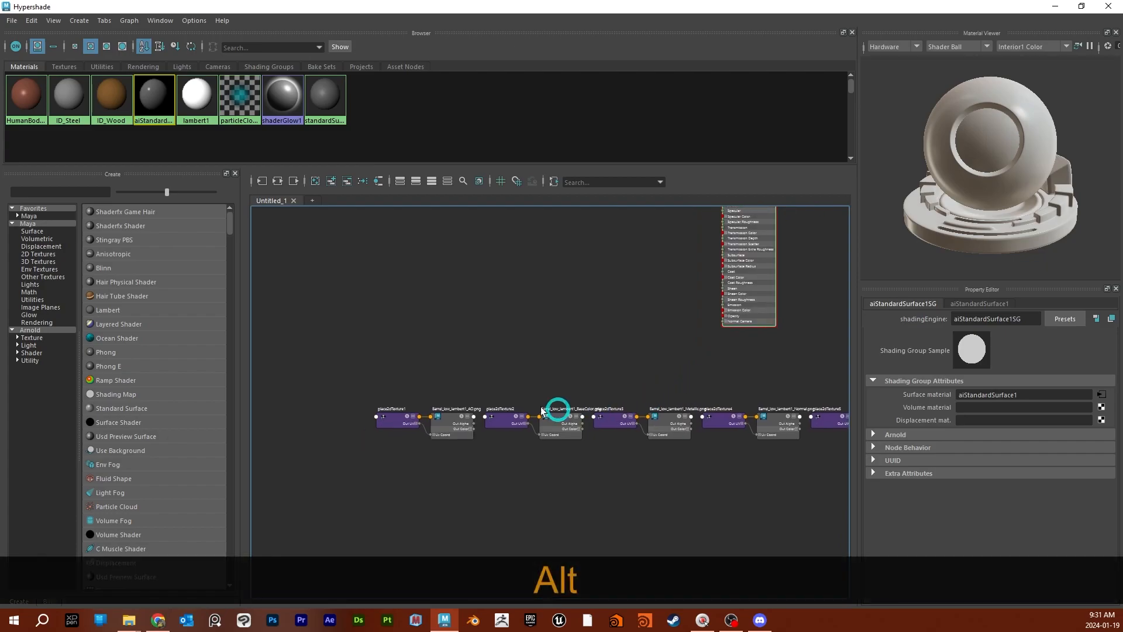
pyautogui.moveTo(576, 377); pyautogui.dragTo(451, 399)
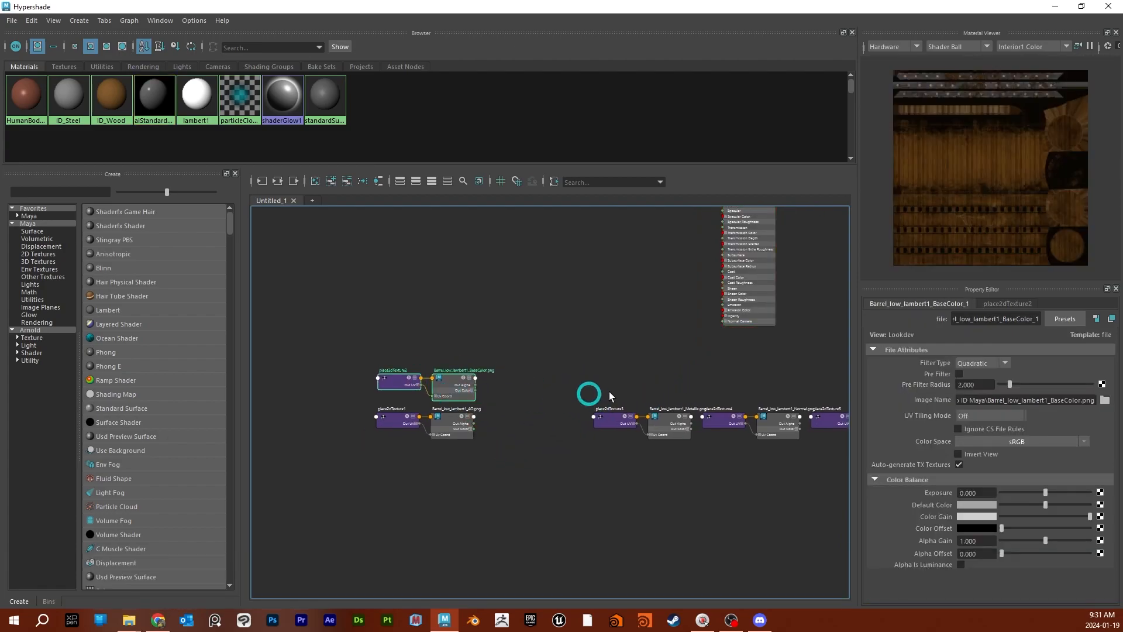
pyautogui.moveTo(677, 396); pyautogui.dragTo(452, 473)
pyautogui.moveTo(777, 388); pyautogui.dragTo(451, 521)
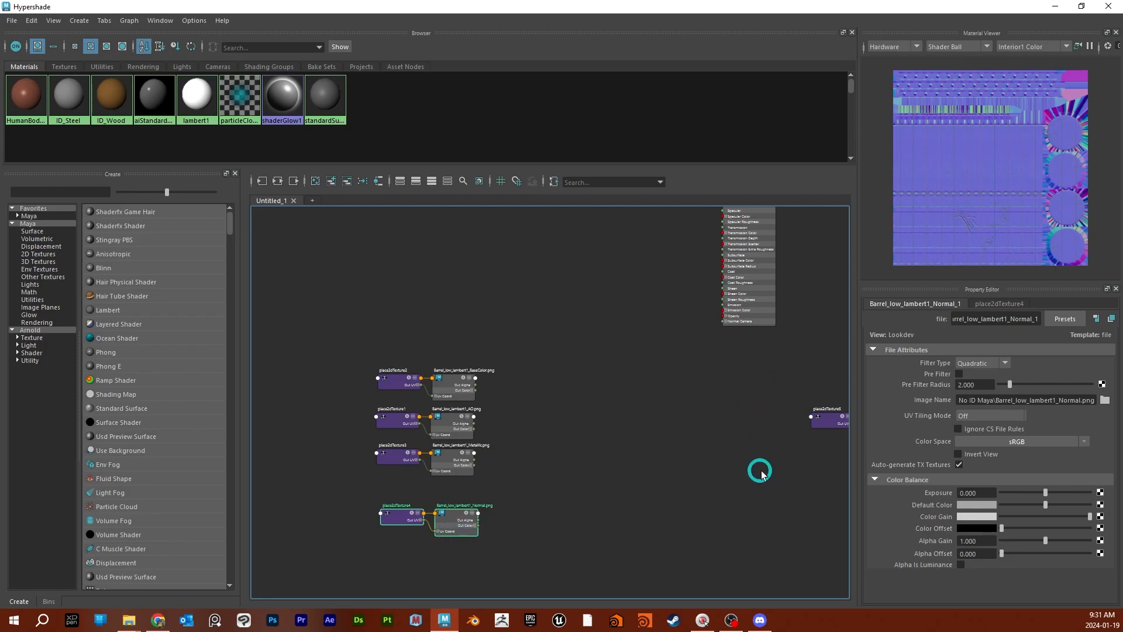
pyautogui.keyDown('alt'); pyautogui.moveTo(758, 469); pyautogui.dragTo(619, 451, button='middle'); pyautogui.keyUp('alt')
pyautogui.moveTo(733, 388); pyautogui.dragTo(297, 485)
pyautogui.keyDown('alt'); pyautogui.moveTo(394, 503); pyautogui.dragTo(626, 434, button='middle'); pyautogui.keyUp('alt')
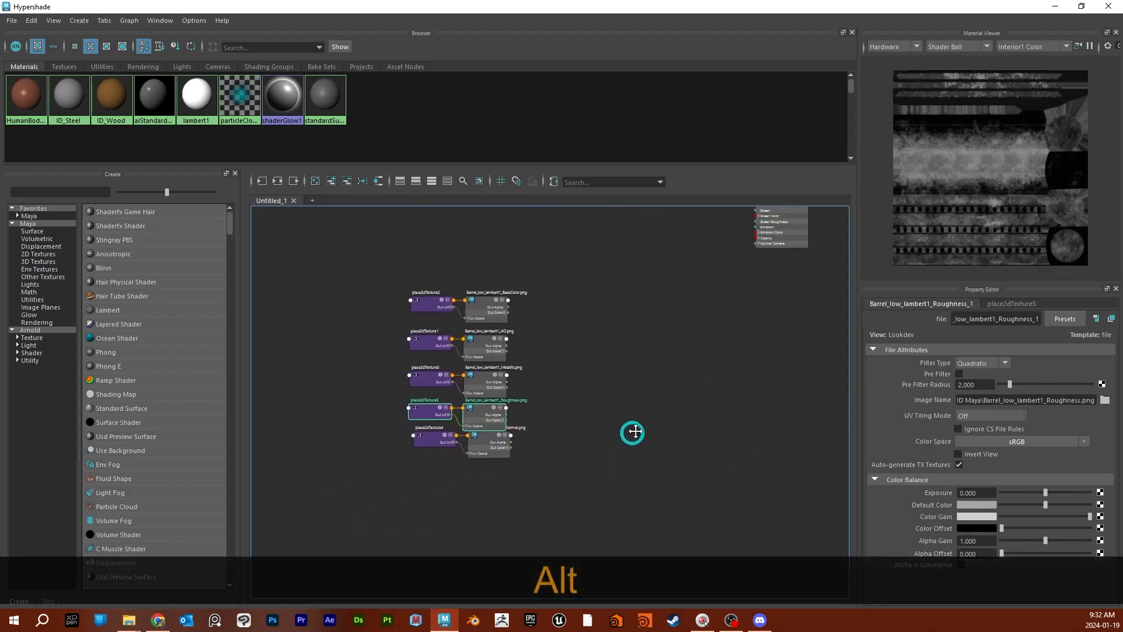
pyautogui.moveTo(562, 440); pyautogui.dragTo(409, 458)
pyautogui.moveTo(494, 444); pyautogui.dragTo(491, 450)
# - Move the whole column of texture nodes next to the input side of the aiStandardSurface1 material
pyautogui.scroll(-2, 658, 383)
pyautogui.scroll(-2, 658, 383)
pyautogui.keyDown('alt'); pyautogui.moveTo(672, 361); pyautogui.dragTo(629, 418, button='middle'); pyautogui.keyUp('alt')
pyautogui.moveTo(592, 341); pyautogui.dragTo(442, 529)
pyautogui.moveTo(539, 459); pyautogui.dragTo(604, 344)
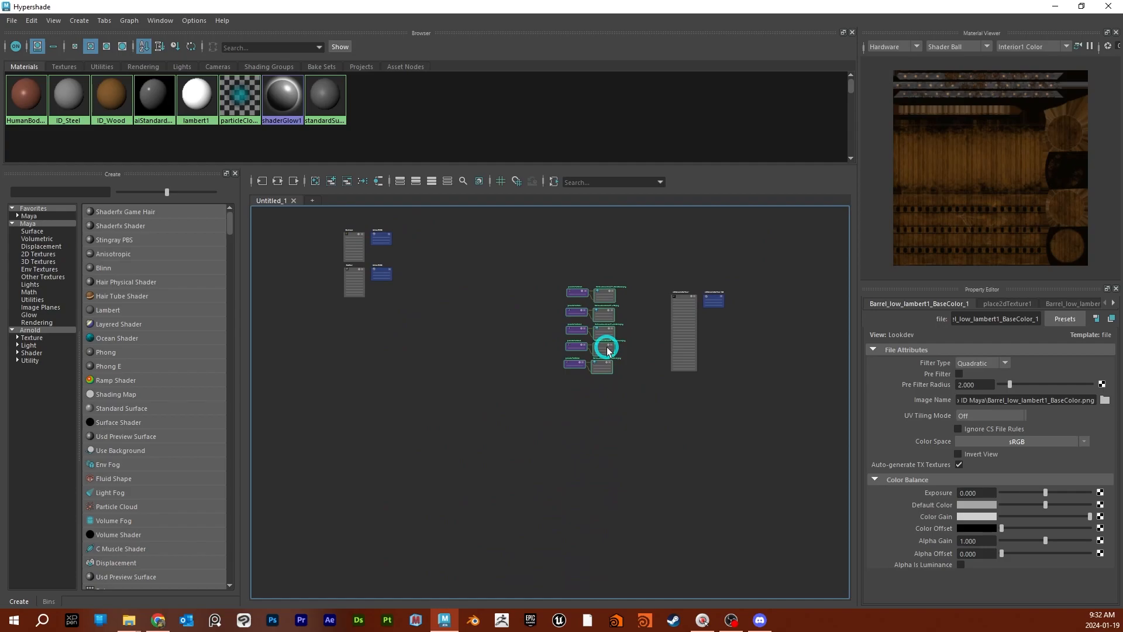
pyautogui.scroll(3, 647, 363)
pyautogui.scroll(-1, 657, 371)
pyautogui.keyDown('alt'); pyautogui.moveTo(656, 370); pyautogui.dragTo(596, 418, button='middle'); pyautogui.keyUp('alt')
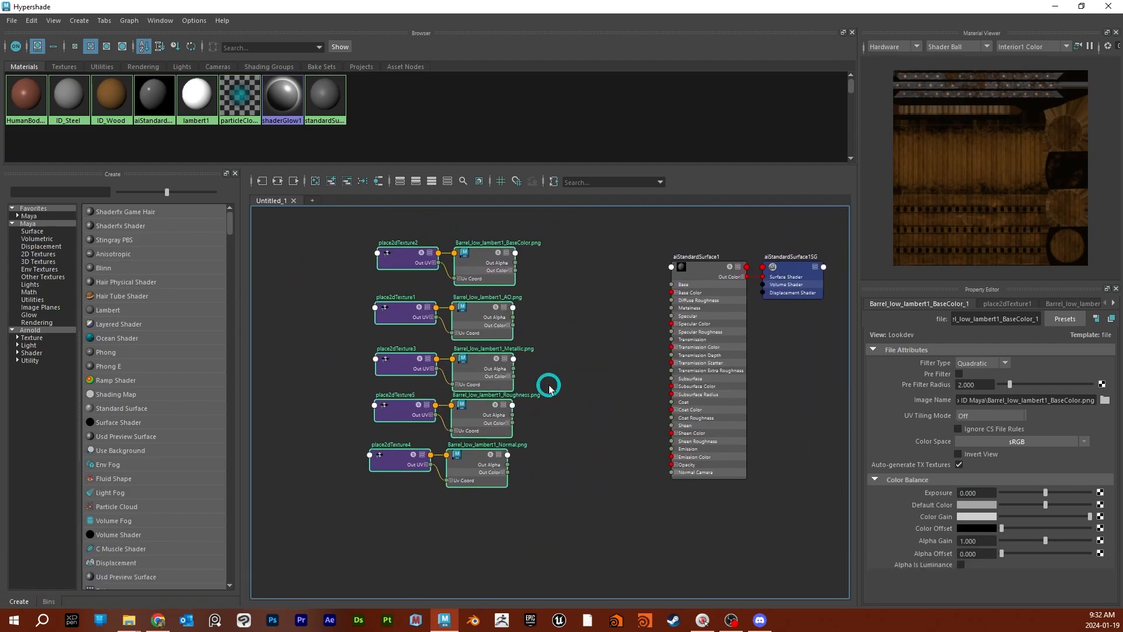
# - Set Repeat UV to 2 in both directions on place2dTexture2, the BaseColor texture's placement node
pyautogui.click(401, 321)
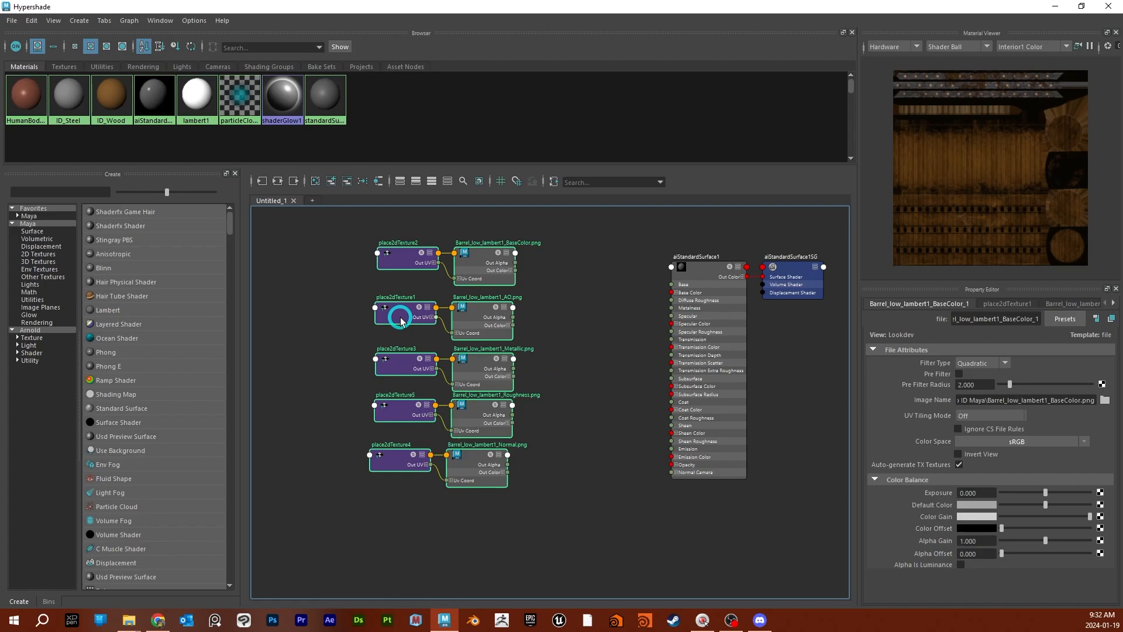
pyautogui.click(408, 264)
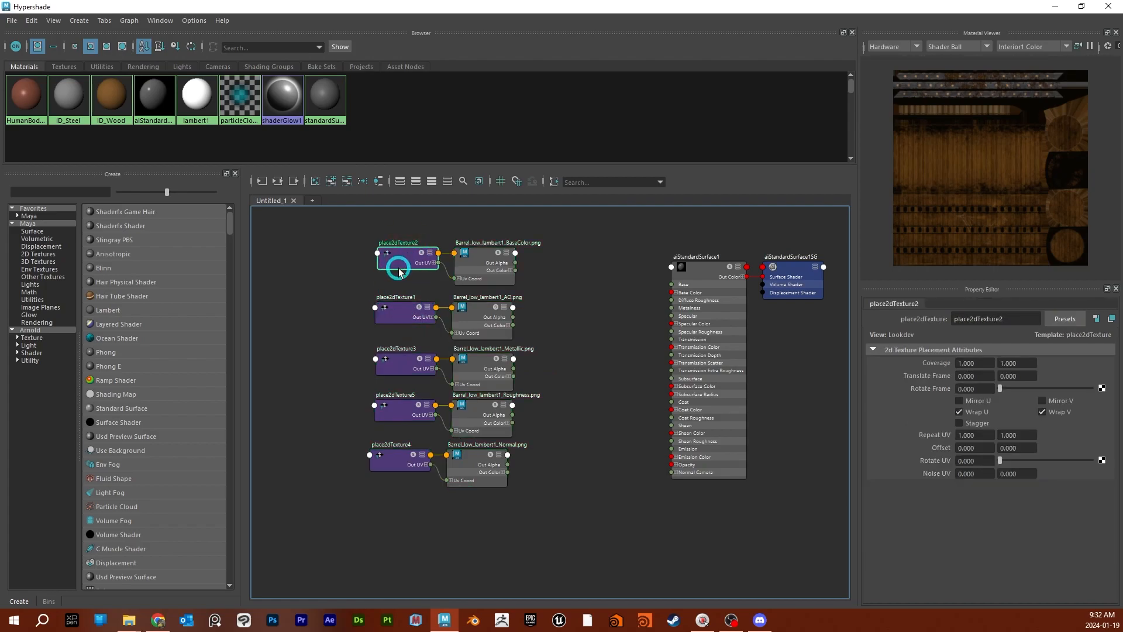
pyautogui.click(904, 423)
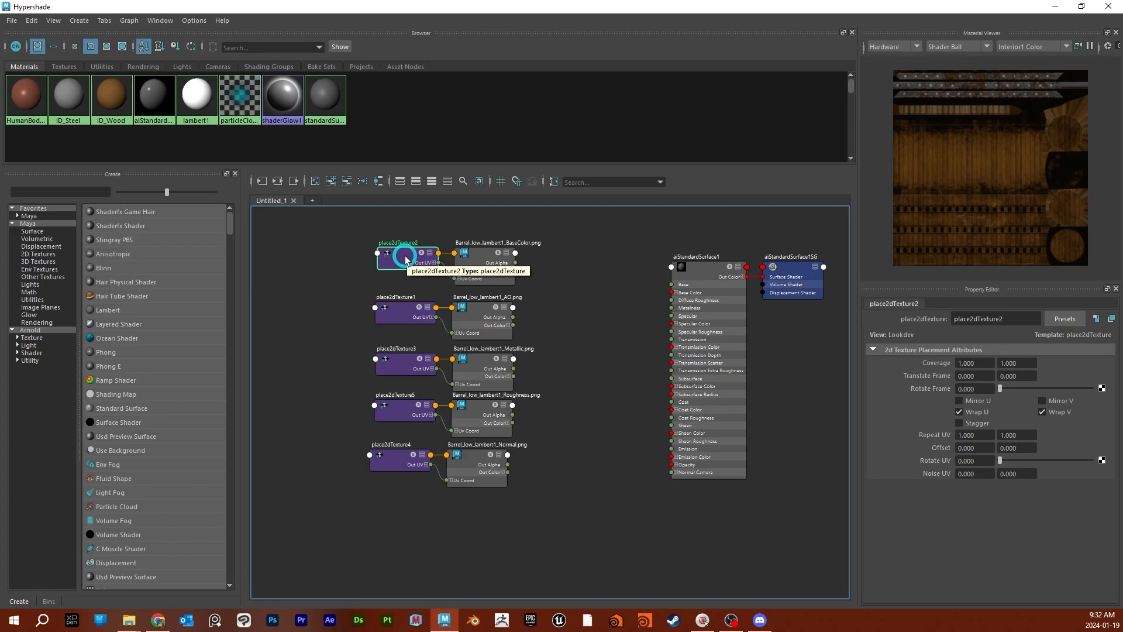
pyautogui.click(959, 433)
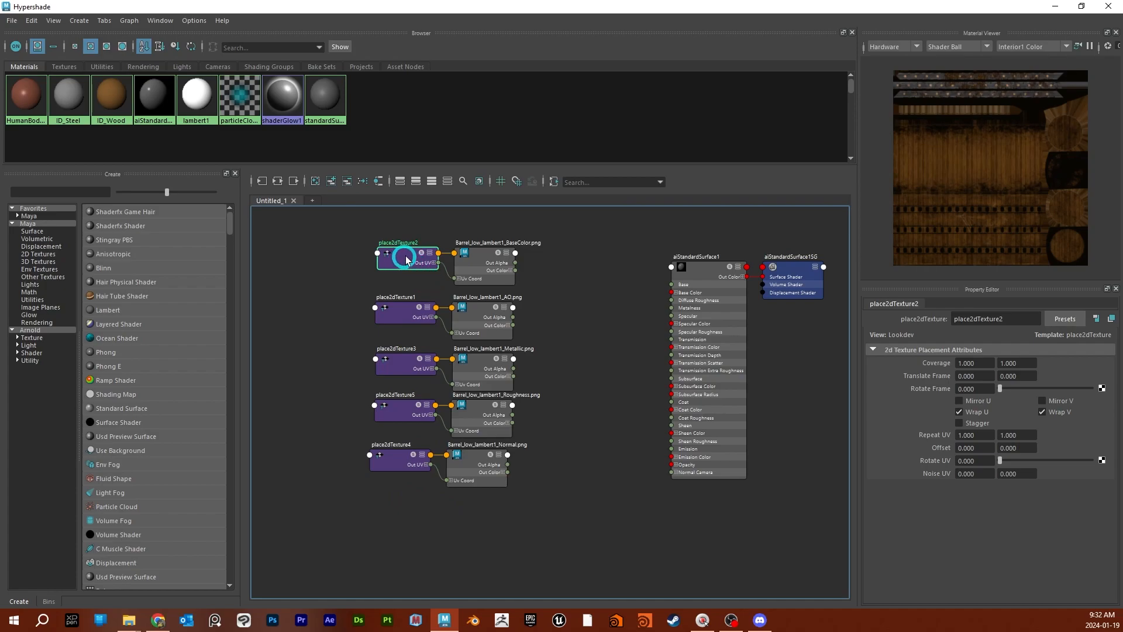
pyautogui.click(974, 435)
pyautogui.write('2')
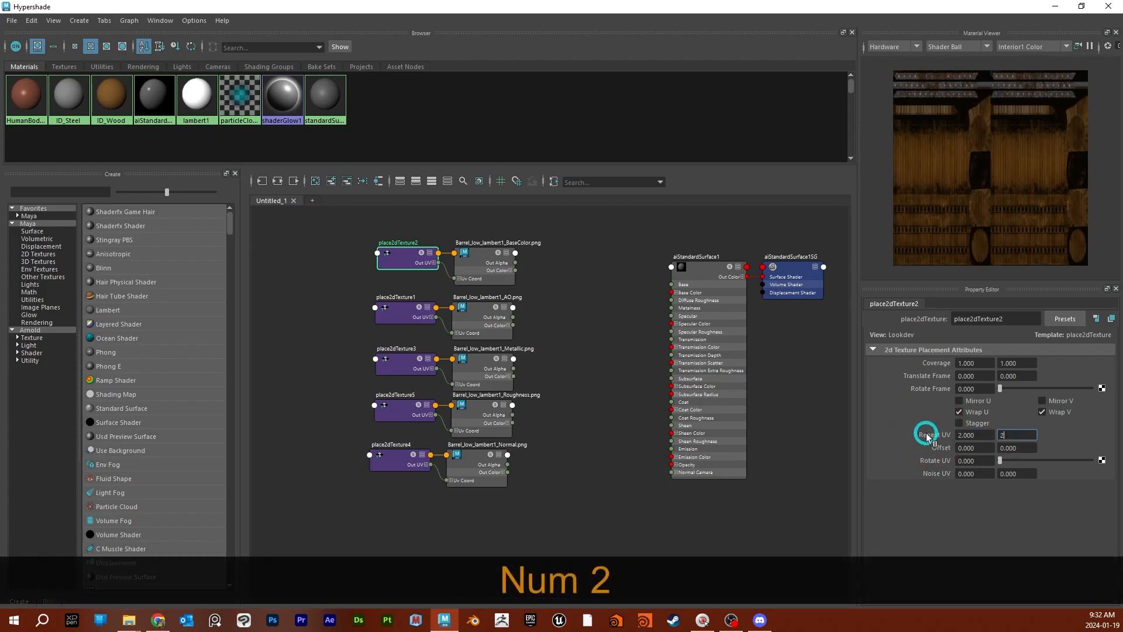
pyautogui.press('Tab')
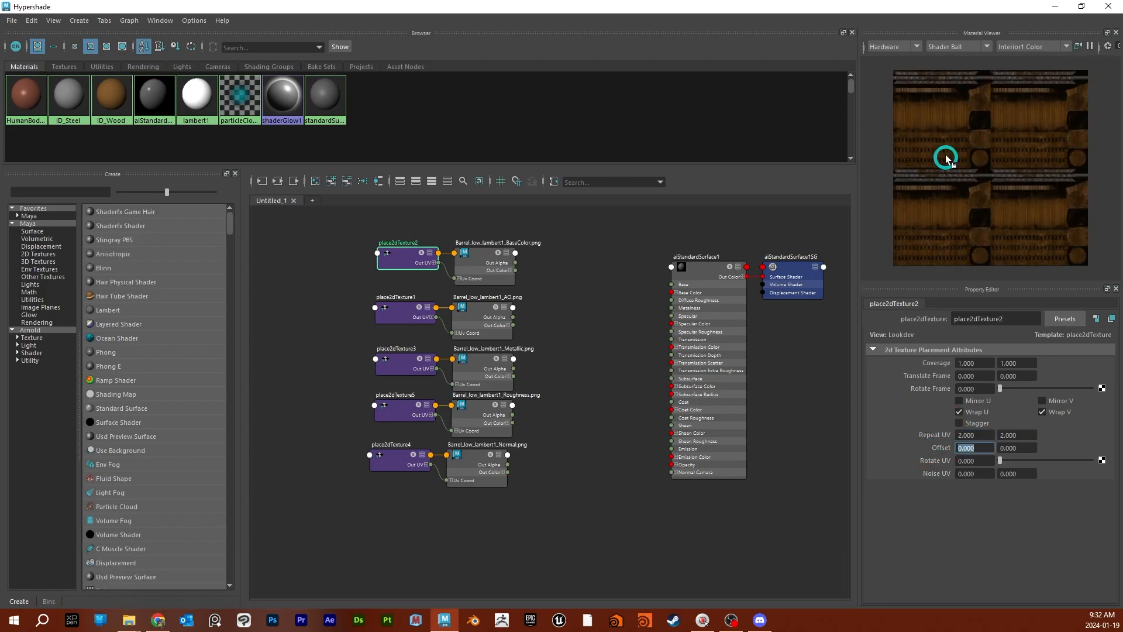
# - Compare the AO texture's tiling with the BaseColor's and undo the Repeat UV change on place2dTexture2
pyautogui.click(410, 313)
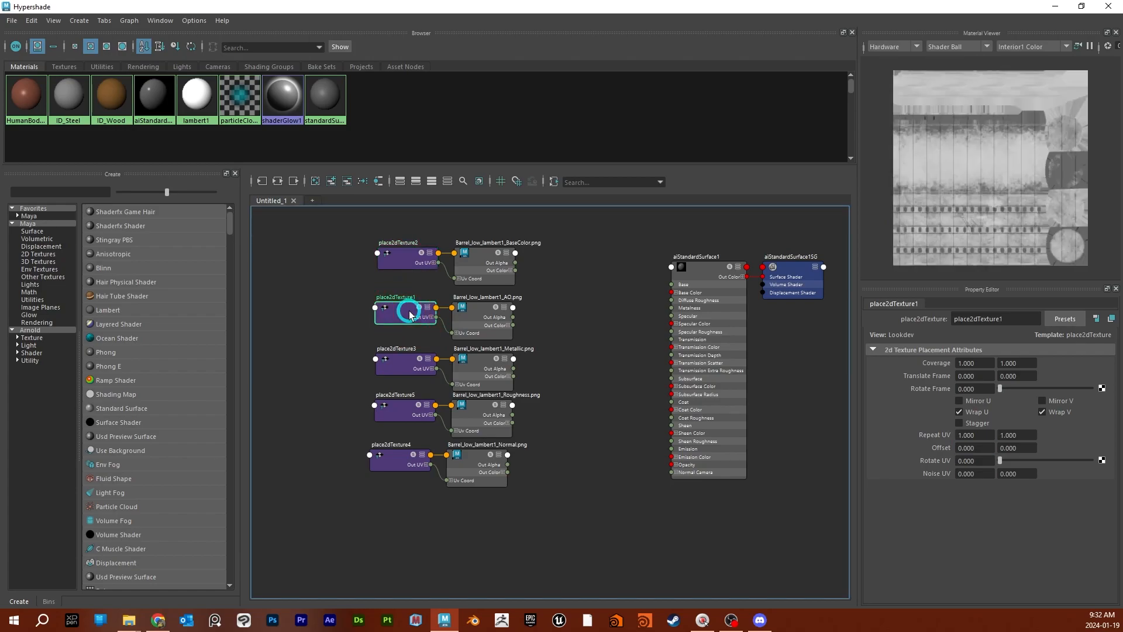
pyautogui.click(400, 258)
pyautogui.click(973, 459)
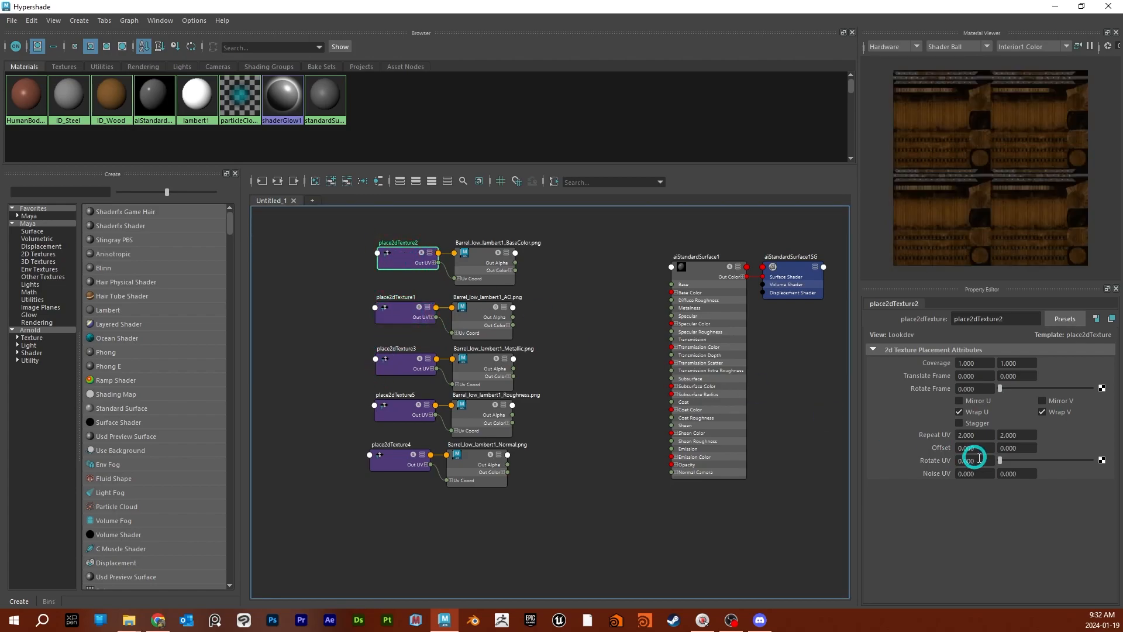
pyautogui.hotkey('ctrl', 'z')
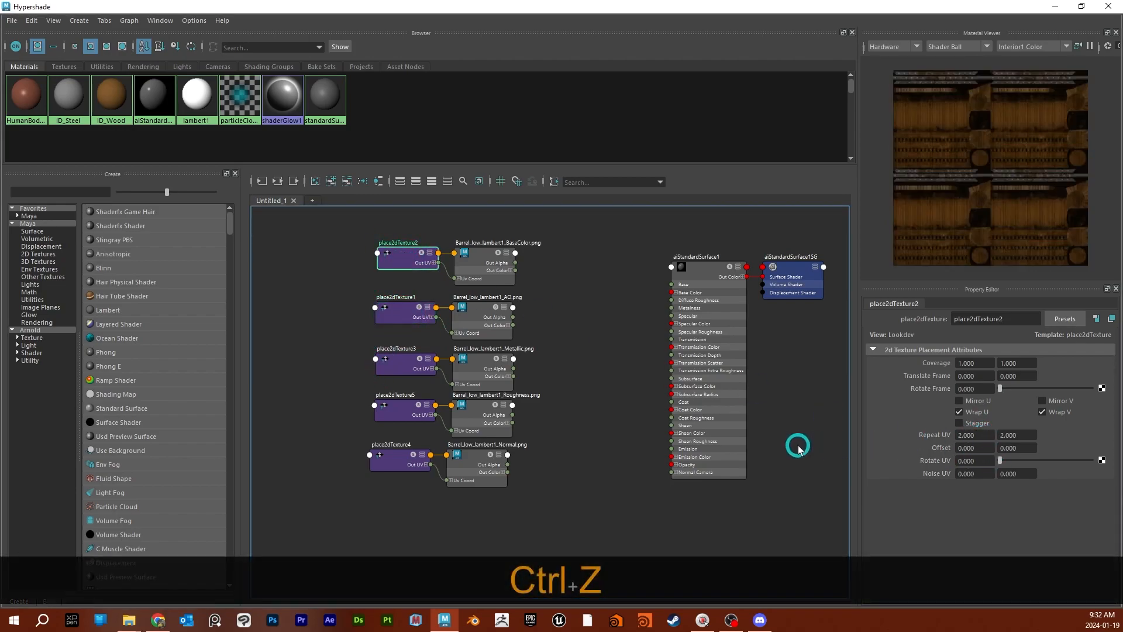
pyautogui.hotkey('ctrl', 'z')
pyautogui.hotkey('ctrl', 'z')
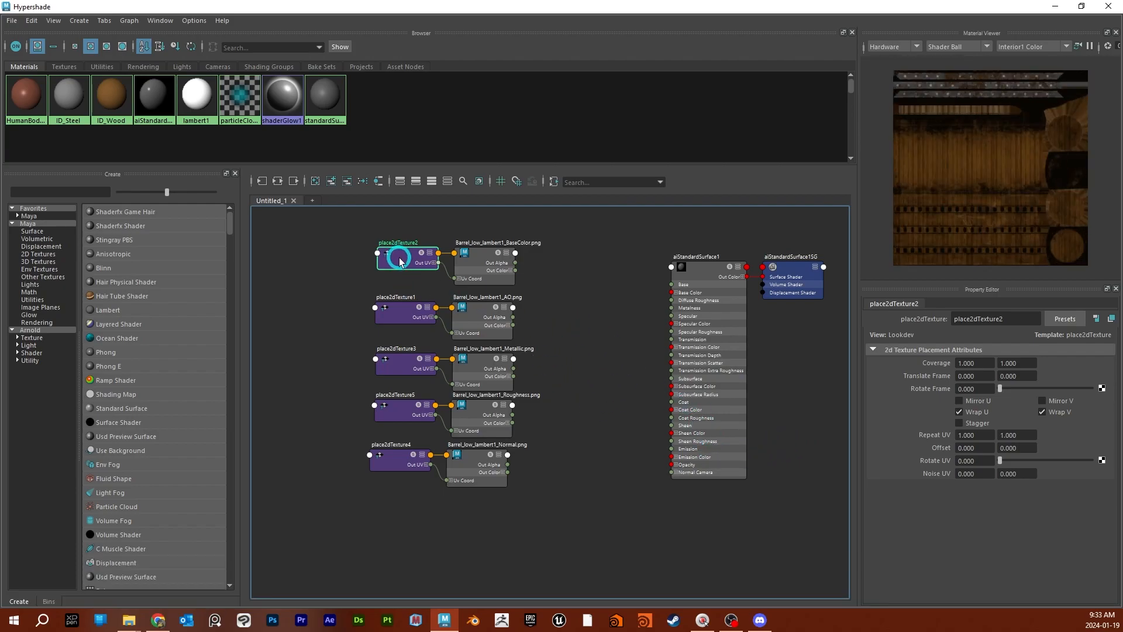
# - Move place2dTexture2 clear of the column and delete the placement nodes of the AO, Metallic, Roughness and Normal textures
pyautogui.moveTo(401, 262); pyautogui.dragTo(304, 276)
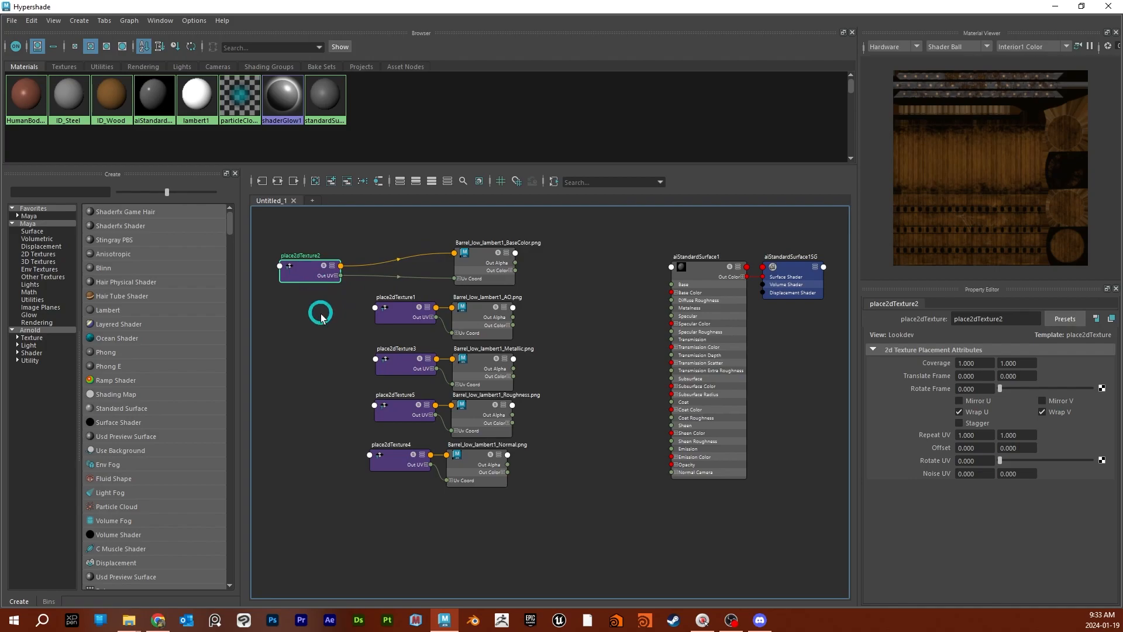
pyautogui.moveTo(351, 325); pyautogui.dragTo(395, 495)
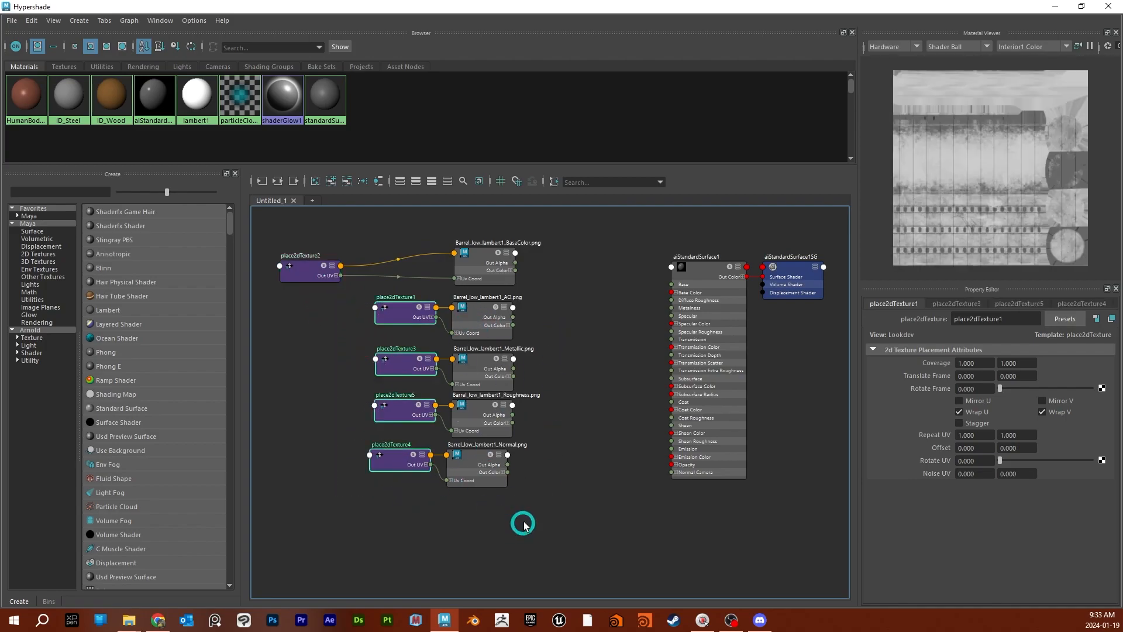
pyautogui.click(481, 264)
pyautogui.click(478, 322)
pyautogui.click(477, 363)
pyautogui.moveTo(326, 306); pyautogui.dragTo(431, 529)
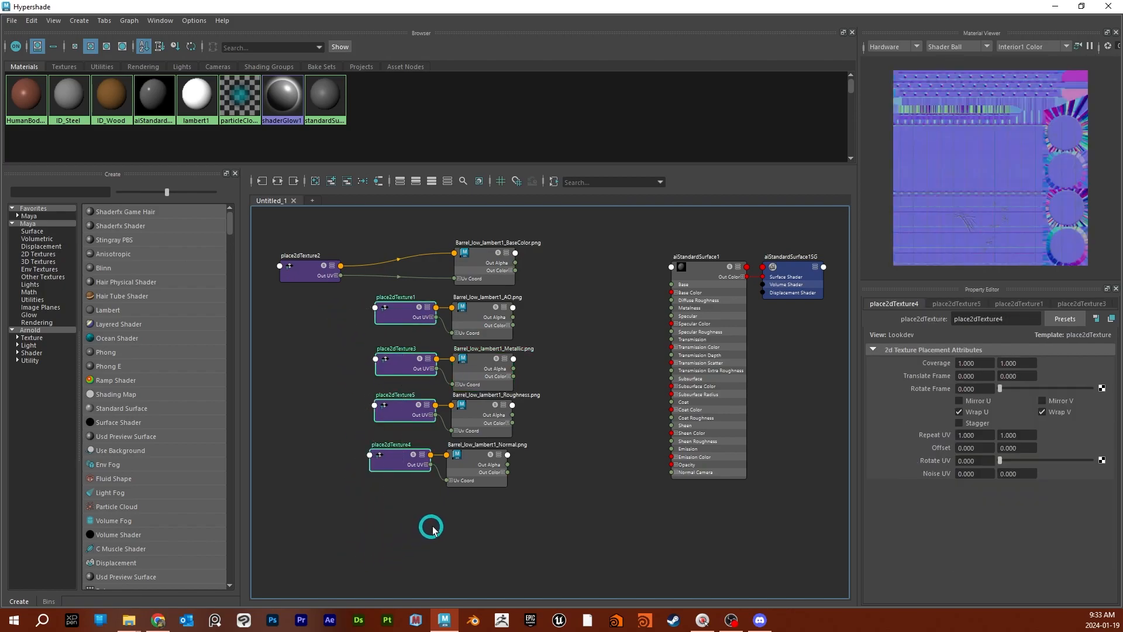
pyautogui.press('Delete')
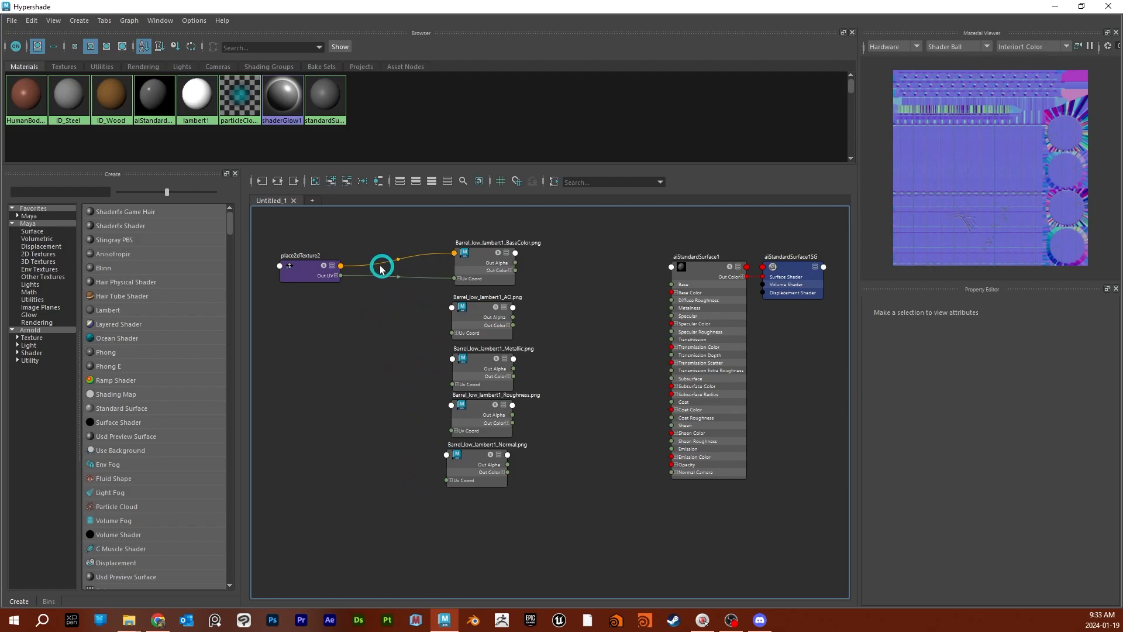
pyautogui.click(341, 268)
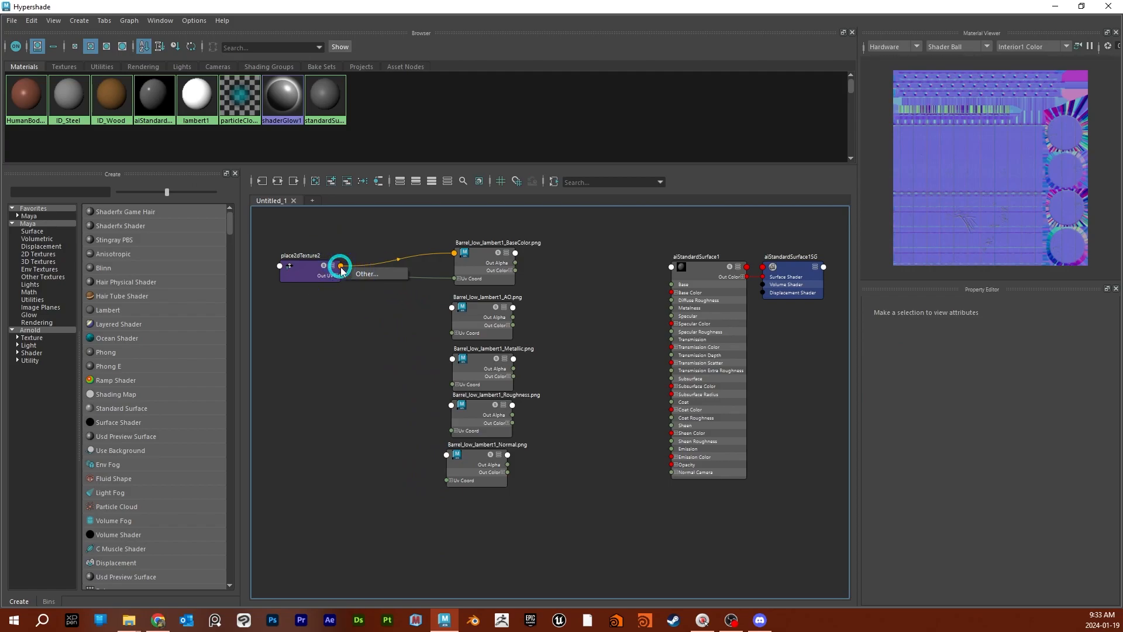
pyautogui.click(361, 322)
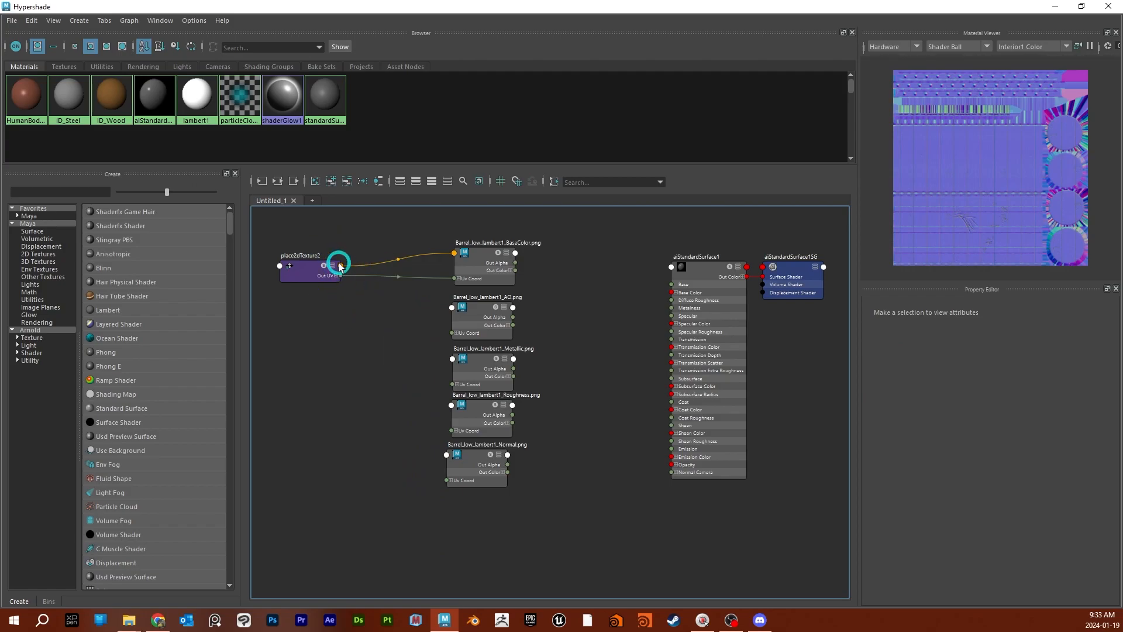
pyautogui.rightClick(339, 265)
pyautogui.click(364, 324)
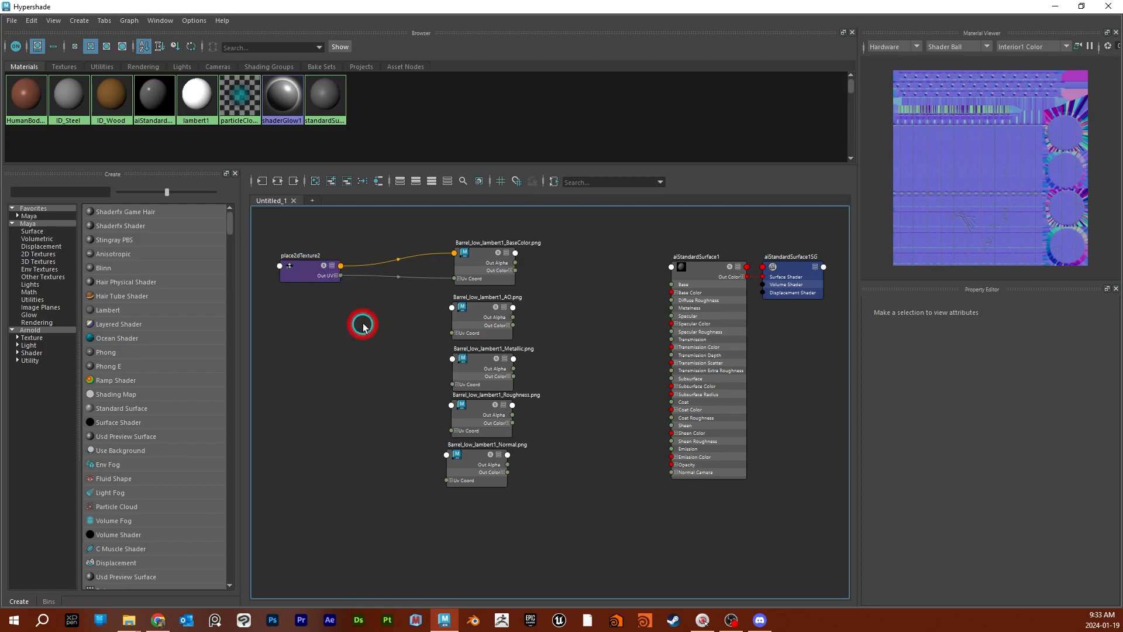
pyautogui.moveTo(341, 267)
pyautogui.mouseDown(button='right')
pyautogui.moveTo(352, 281)
pyautogui.moveTo(341, 266)
pyautogui.mouseUp(button='right')
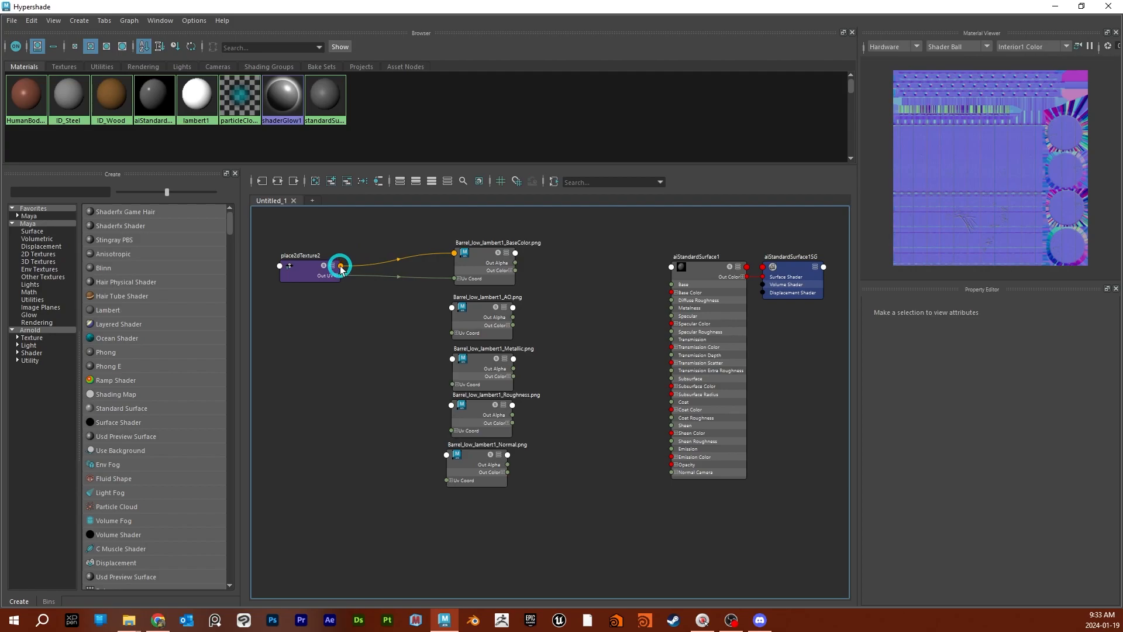
# - Connect all placement outputs of place2dTexture2 to the AO, Metallic, Roughness and Normal texture nodes
pyautogui.press('ctrl')
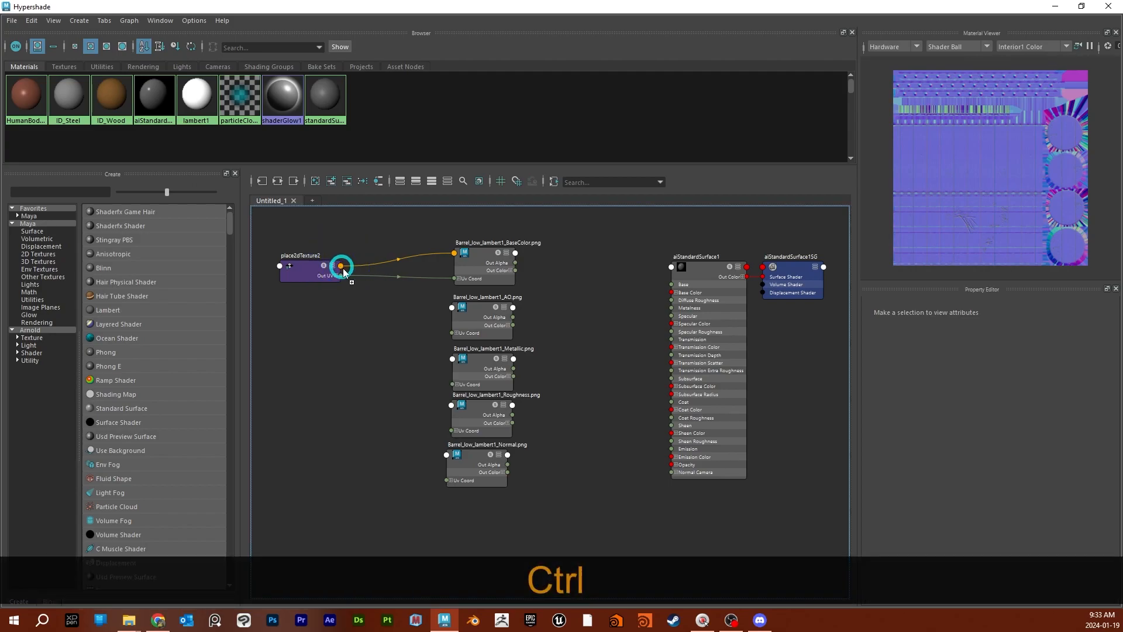
pyautogui.keyDown('ctrl'); pyautogui.click(452, 307); pyautogui.keyUp('ctrl')
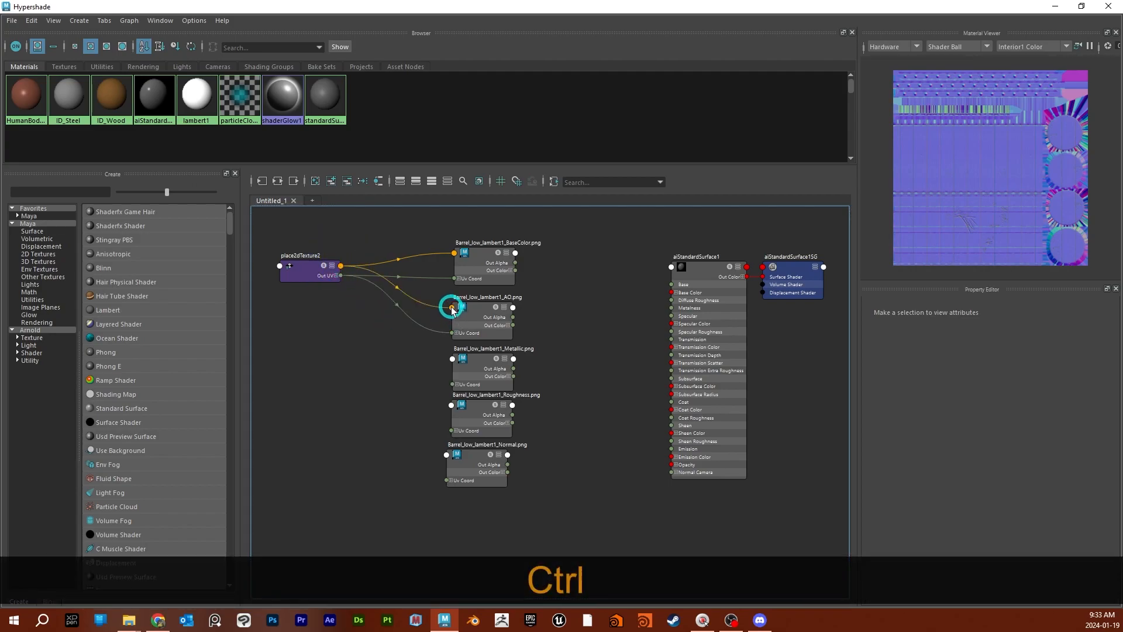
pyautogui.keyDown('ctrl'); pyautogui.moveTo(341, 268); pyautogui.dragTo(453, 360, button='middle'); pyautogui.keyUp('ctrl')
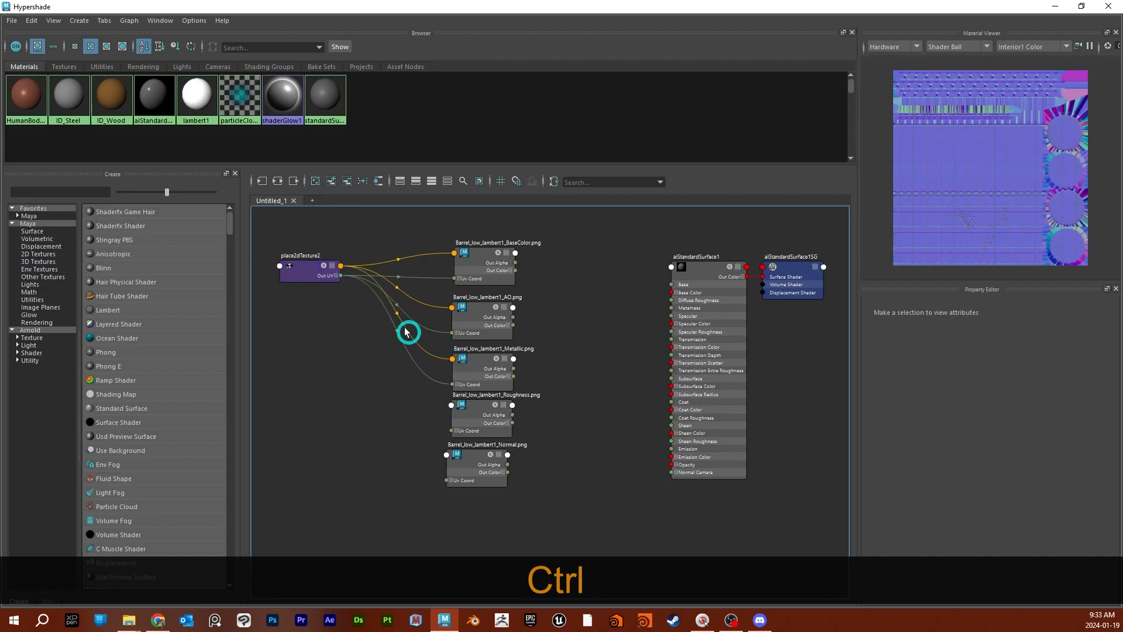
pyautogui.keyDown('ctrl'); pyautogui.moveTo(343, 268); pyautogui.dragTo(452, 405, button='middle'); pyautogui.keyUp('ctrl')
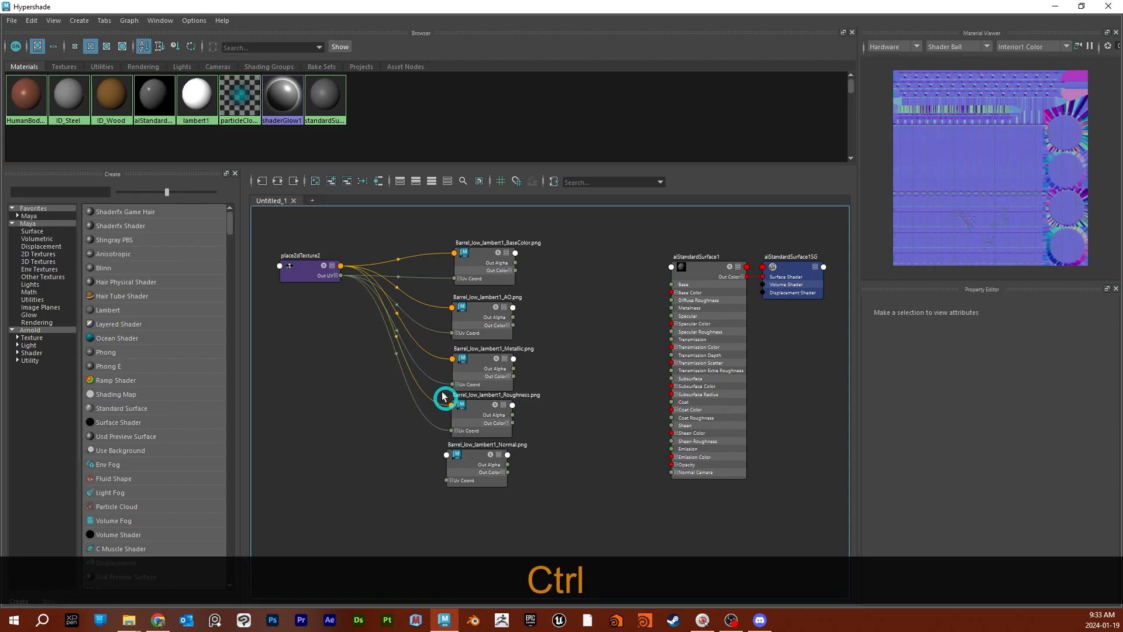
pyautogui.keyDown('ctrl'); pyautogui.moveTo(341, 268); pyautogui.dragTo(446, 455, button='middle'); pyautogui.keyUp('ctrl')
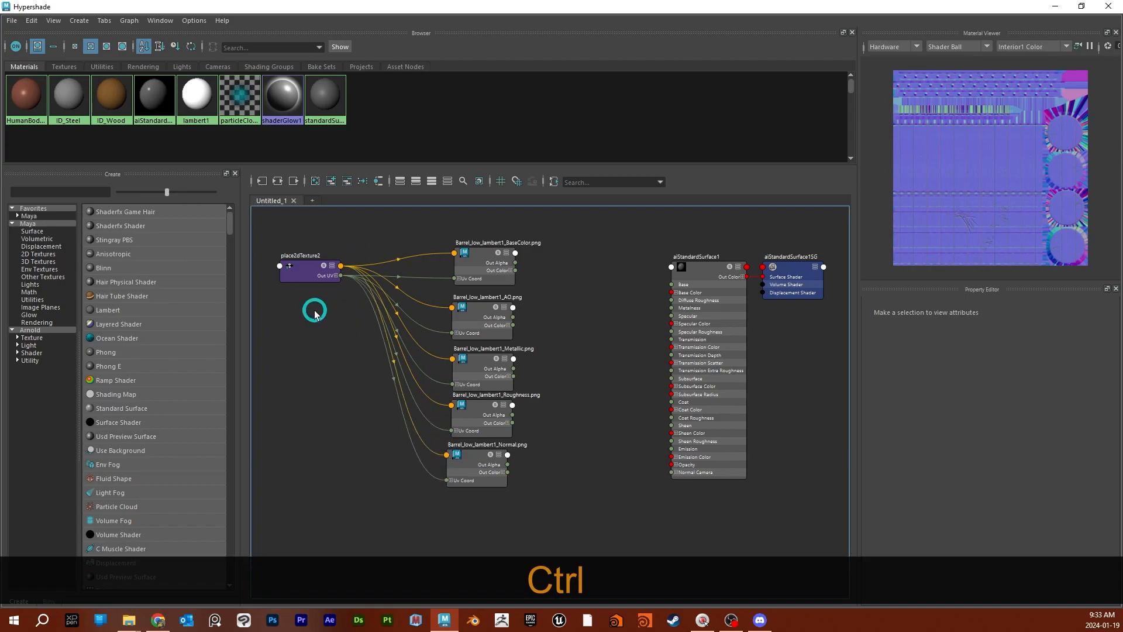
# - Expand place2dTexture2 to inspect its full connections, collapse it again and move the node down beside the middle of the texture column
pyautogui.click(332, 270)
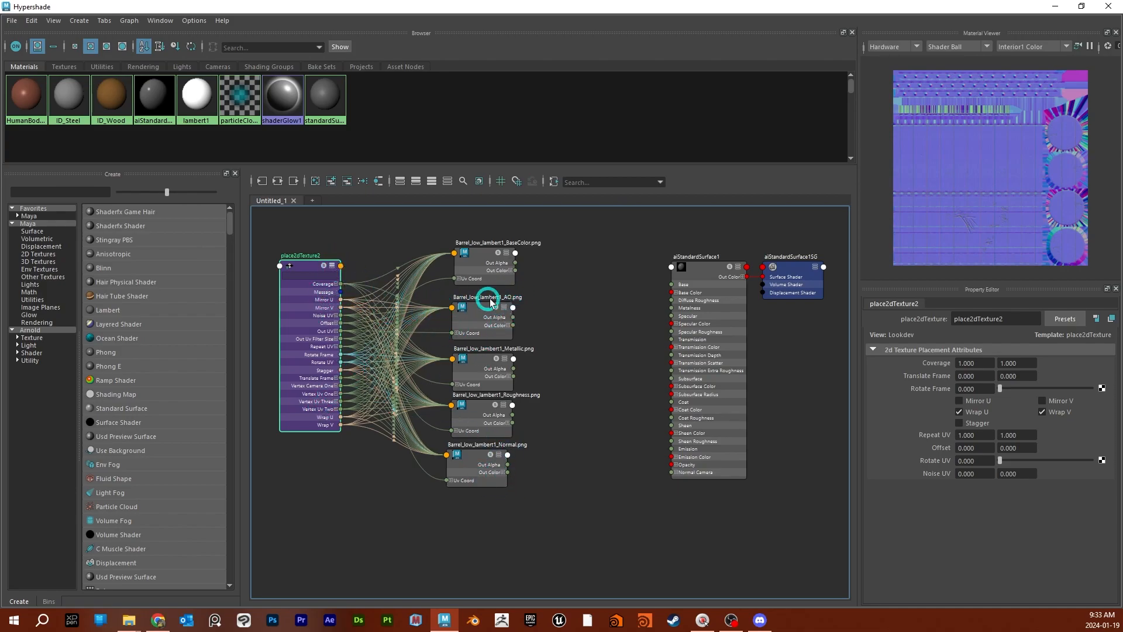
pyautogui.click(332, 267)
pyautogui.click(333, 268)
pyautogui.moveTo(307, 281); pyautogui.dragTo(338, 324)
pyautogui.keyDown('alt'); pyautogui.moveTo(603, 307); pyautogui.dragTo(562, 320, button='middle'); pyautogui.keyUp('alt')
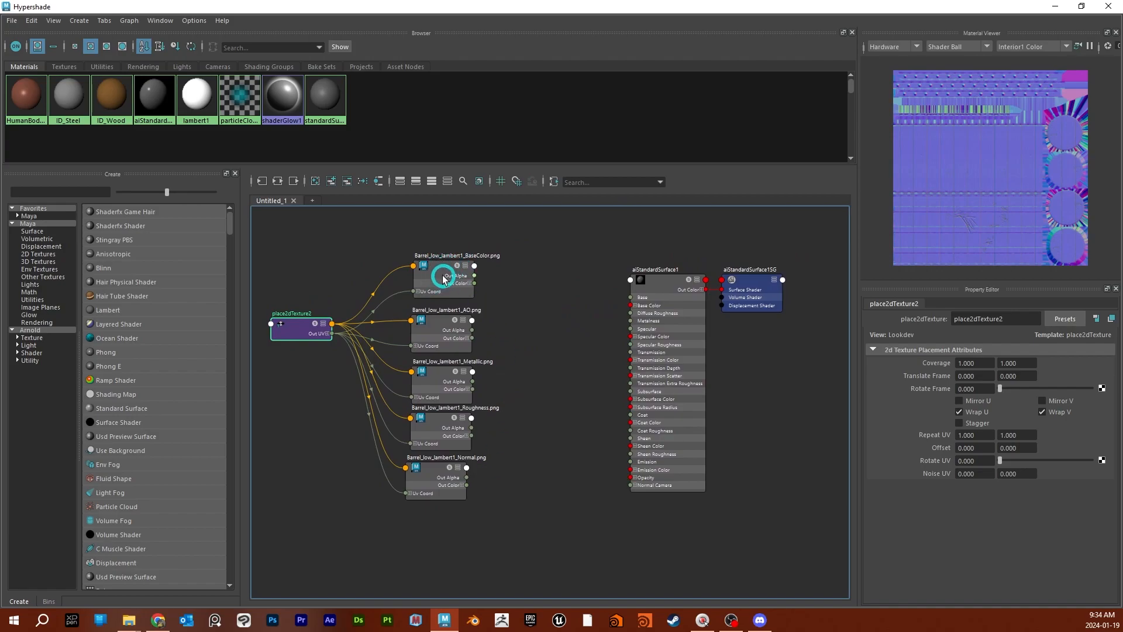
# - Move the AO texture node above the BaseColor texture node
pyautogui.moveTo(439, 329); pyautogui.dragTo(442, 227)
pyautogui.keyDown('alt'); pyautogui.moveTo(575, 288); pyautogui.dragTo(576, 312, button='middle'); pyautogui.keyUp('alt')
pyautogui.moveTo(512, 251); pyautogui.dragTo(447, 338)
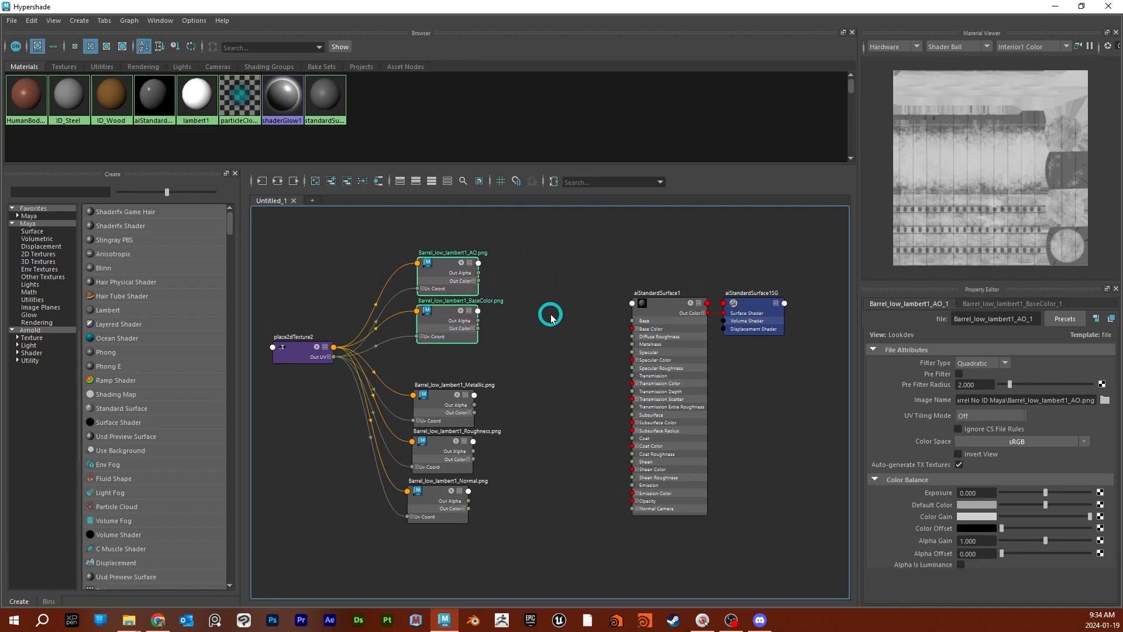
# - Set the AO texture's Color Space to Raw
pyautogui.click(439, 279)
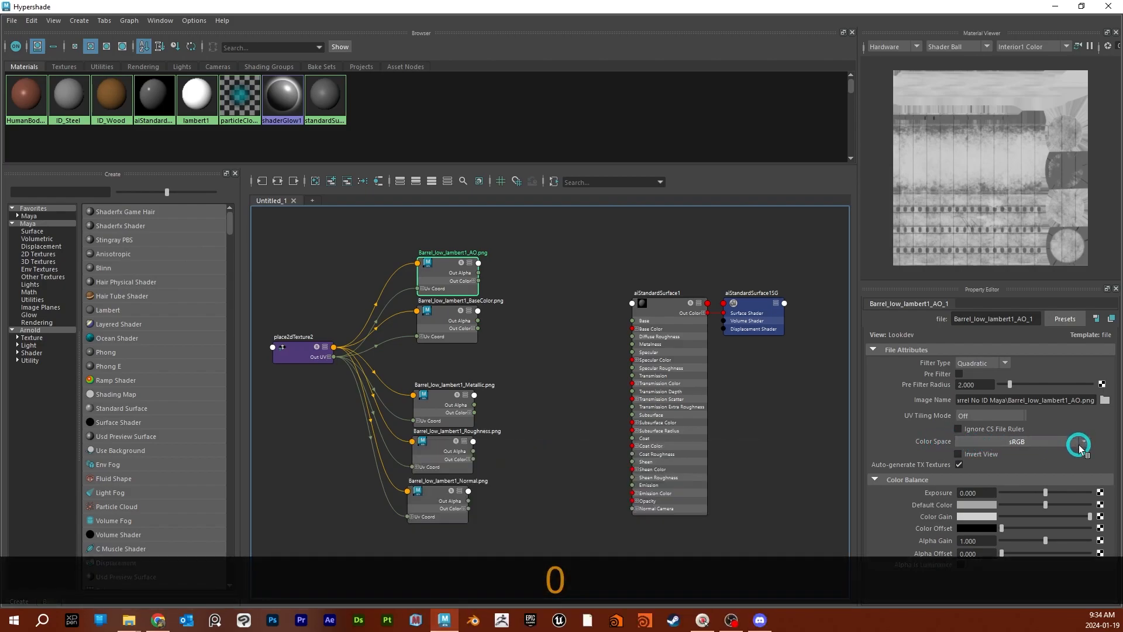
pyautogui.click(1080, 447)
pyautogui.moveTo(1084, 469)
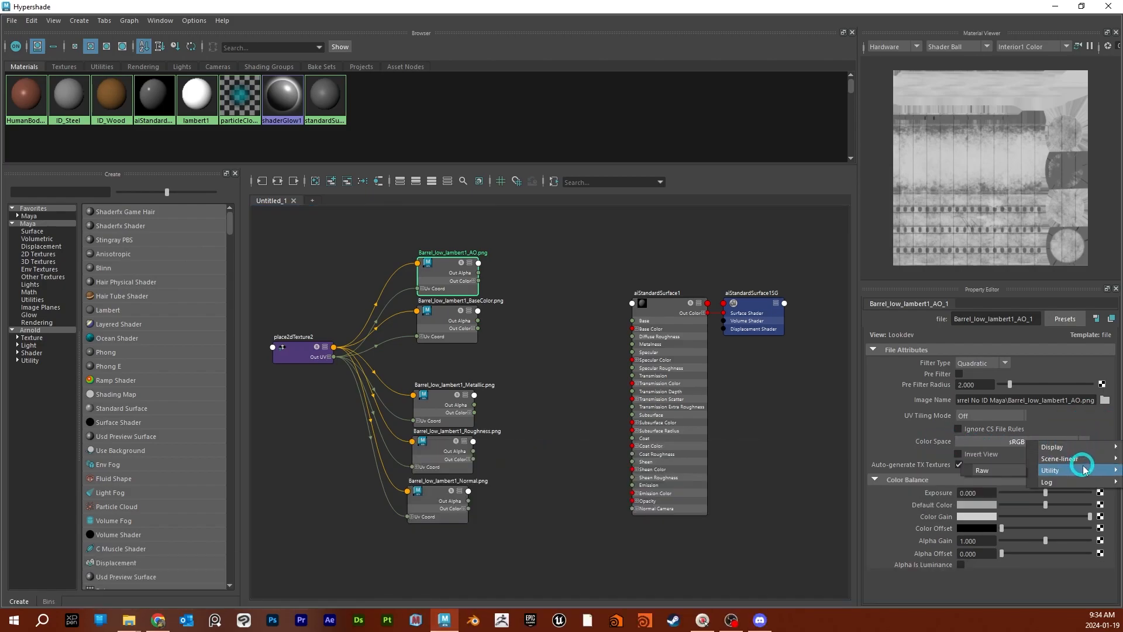
pyautogui.click(1008, 469)
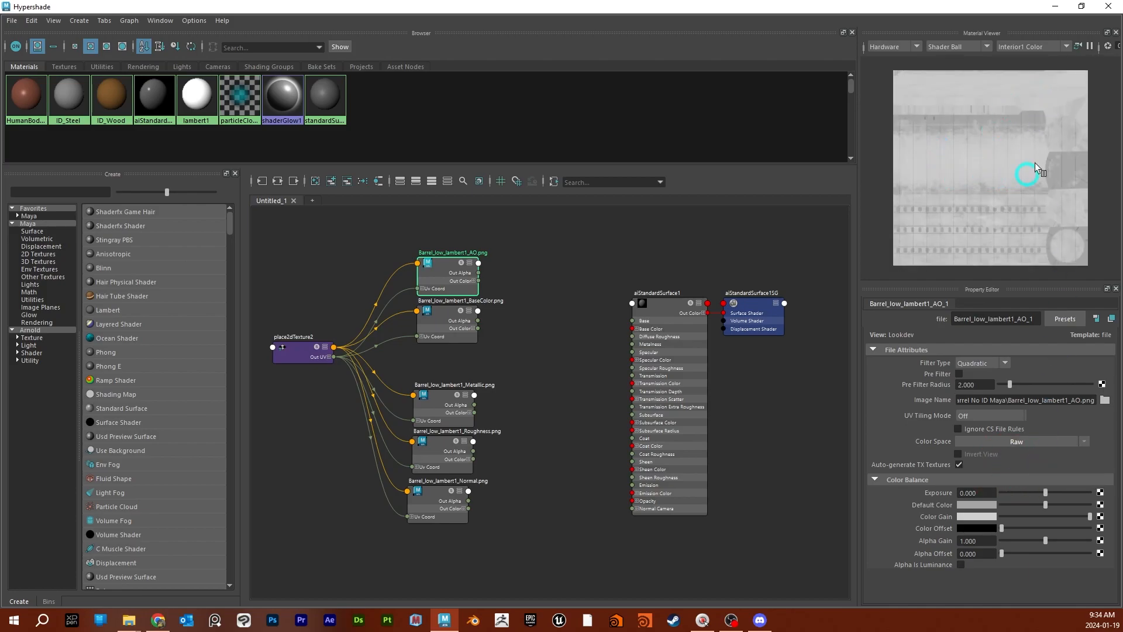
# - Leave the BaseColor texture in sRGB and set the Metallic texture's Color Space to Raw
pyautogui.click(440, 327)
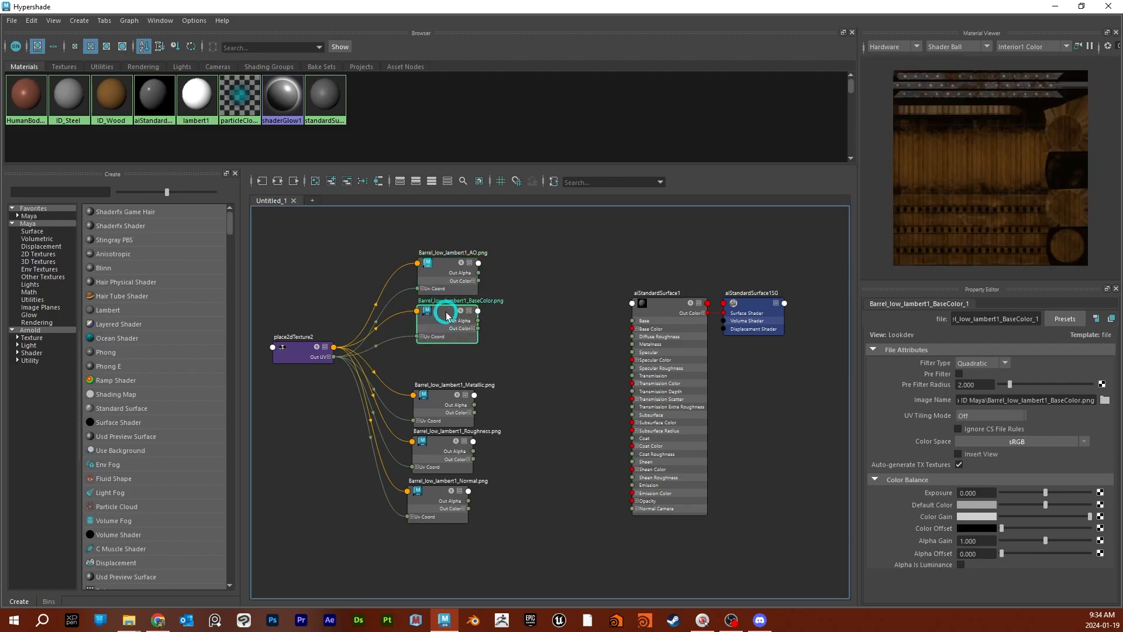
pyautogui.click(441, 409)
pyautogui.moveTo(448, 404); pyautogui.dragTo(448, 401)
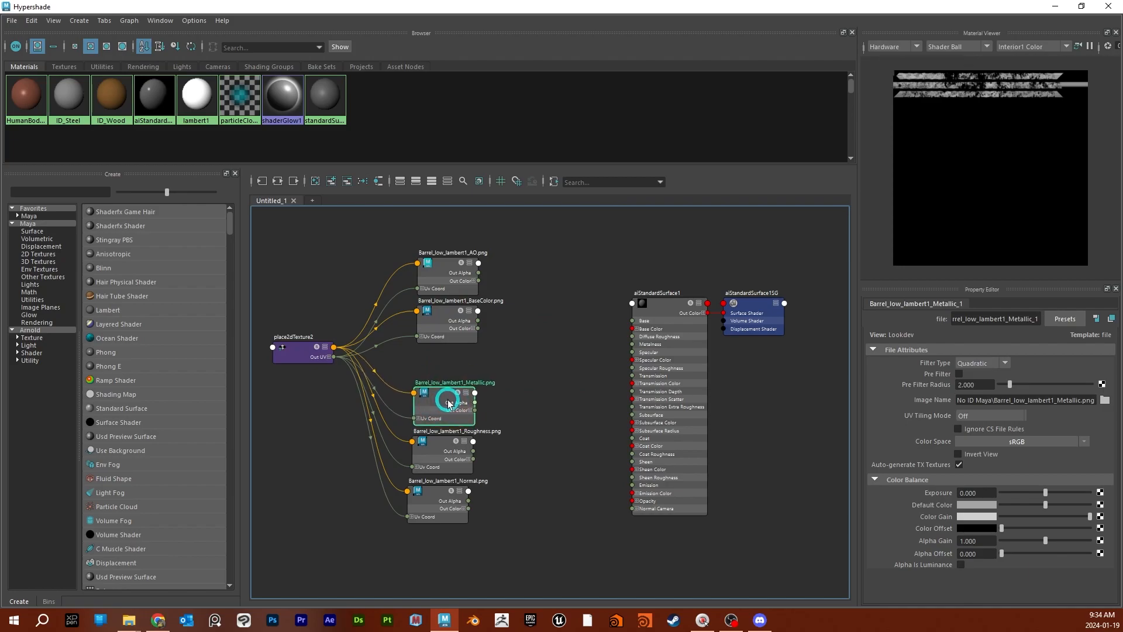
pyautogui.click(1065, 443)
pyautogui.click(991, 466)
# - Set the Roughness texture's Color Space to Raw
pyautogui.click(496, 443)
pyautogui.click(443, 454)
pyautogui.click(1039, 443)
pyautogui.click(1052, 474)
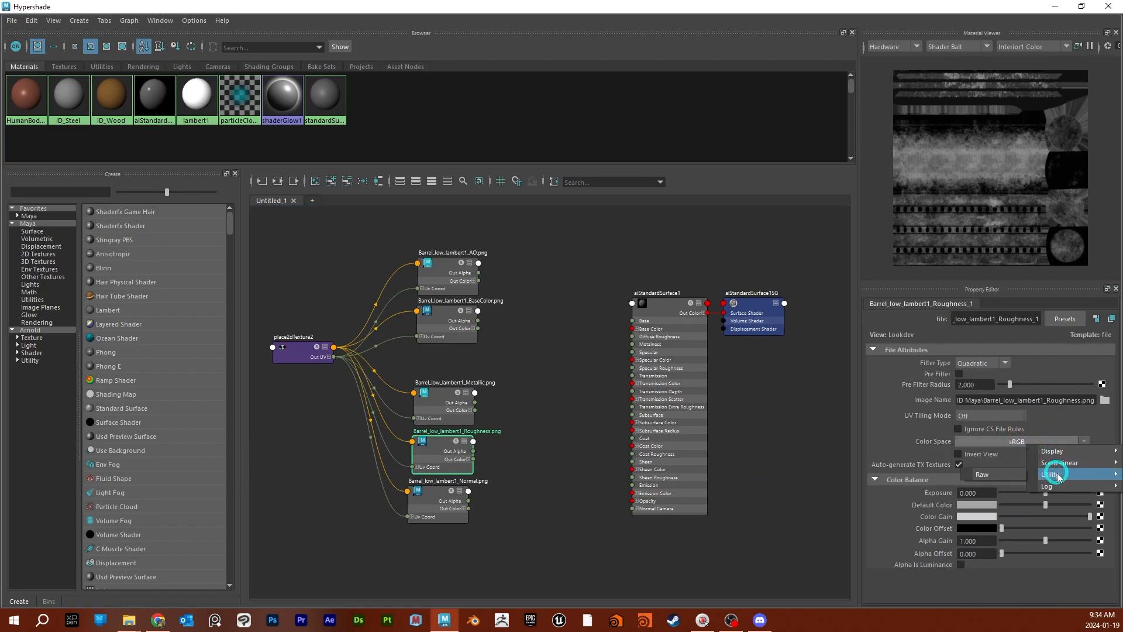
pyautogui.click(1004, 468)
# - Set the Normal texture's Color Space to Raw
pyautogui.click(520, 456)
pyautogui.click(445, 500)
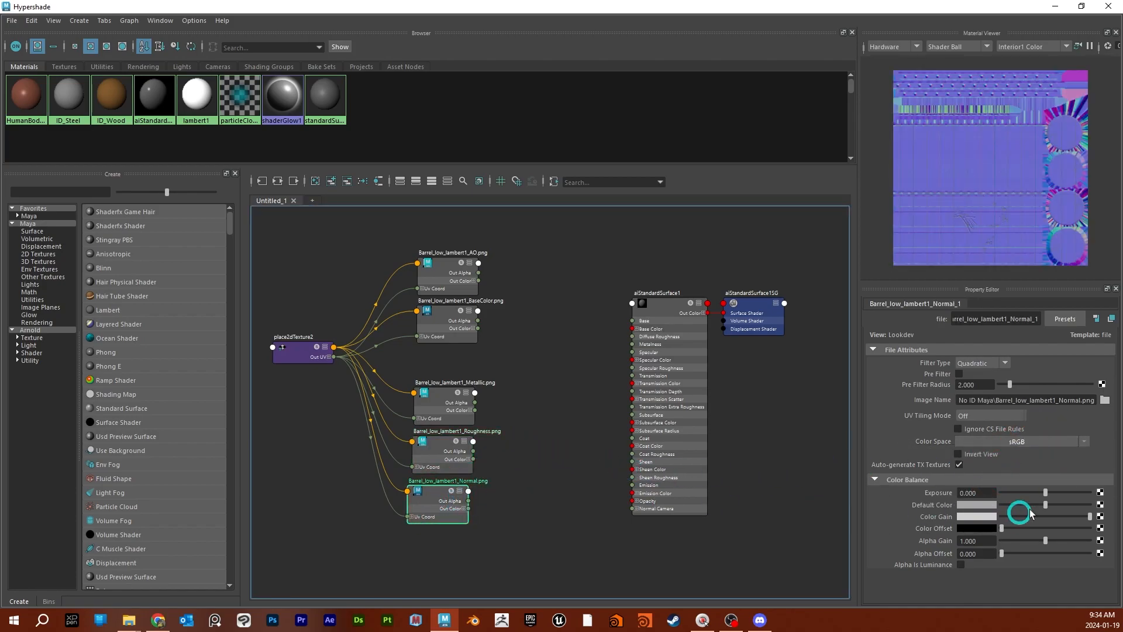
pyautogui.click(1090, 443)
pyautogui.click(1051, 474)
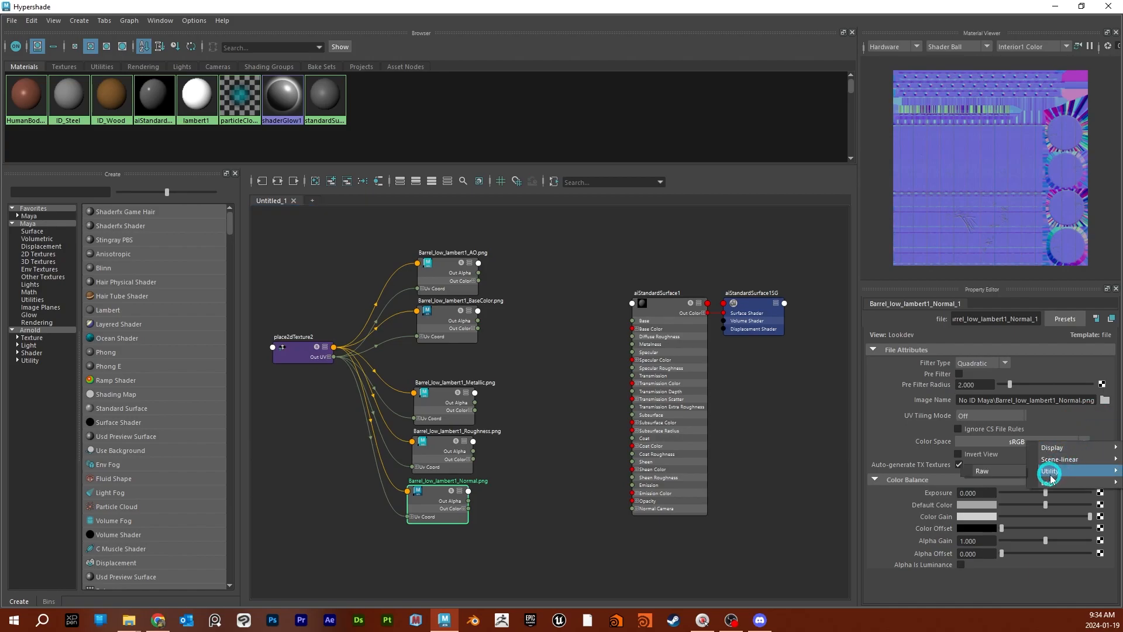
pyautogui.click(994, 475)
# - Align the Normal and Metallic texture nodes with the Roughness node in the column
pyautogui.click(433, 502)
pyautogui.moveTo(434, 502); pyautogui.dragTo(438, 501)
pyautogui.click(436, 417)
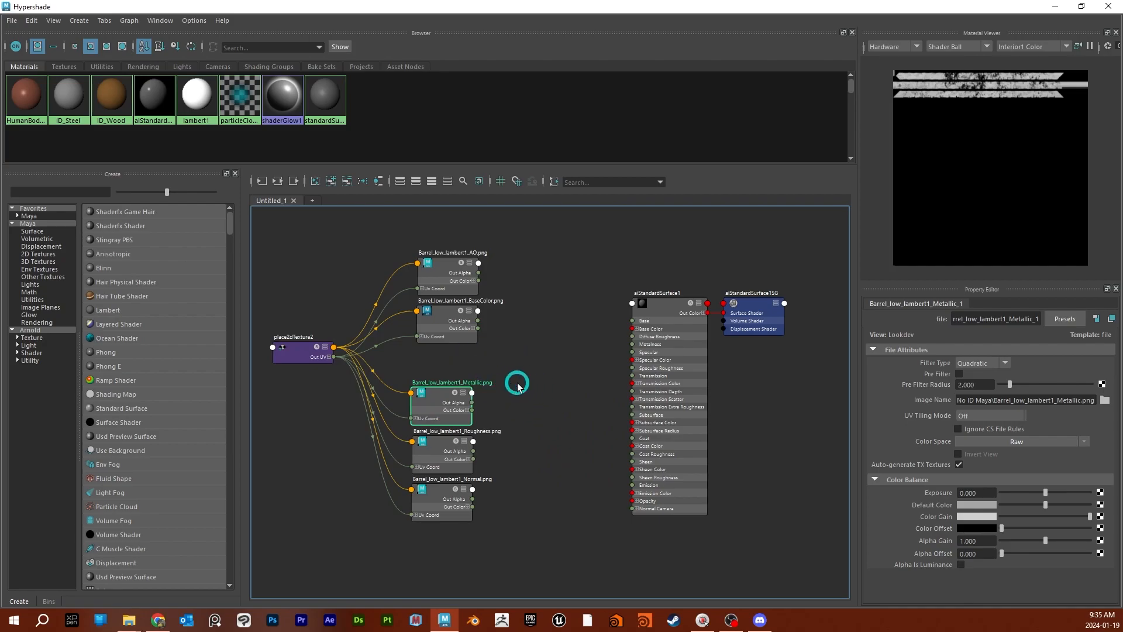
# - Solo the AO, BaseColor, Normal and Roughness textures in turn to preview each map, and check the Color Space of the data maps
pyautogui.click(462, 266)
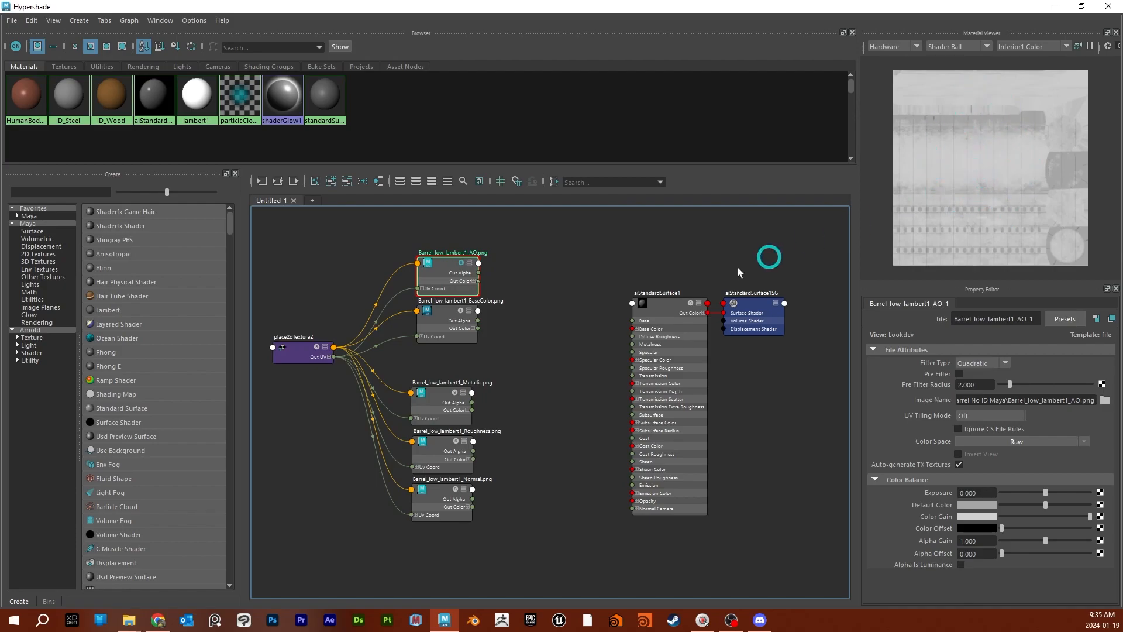
pyautogui.click(462, 314)
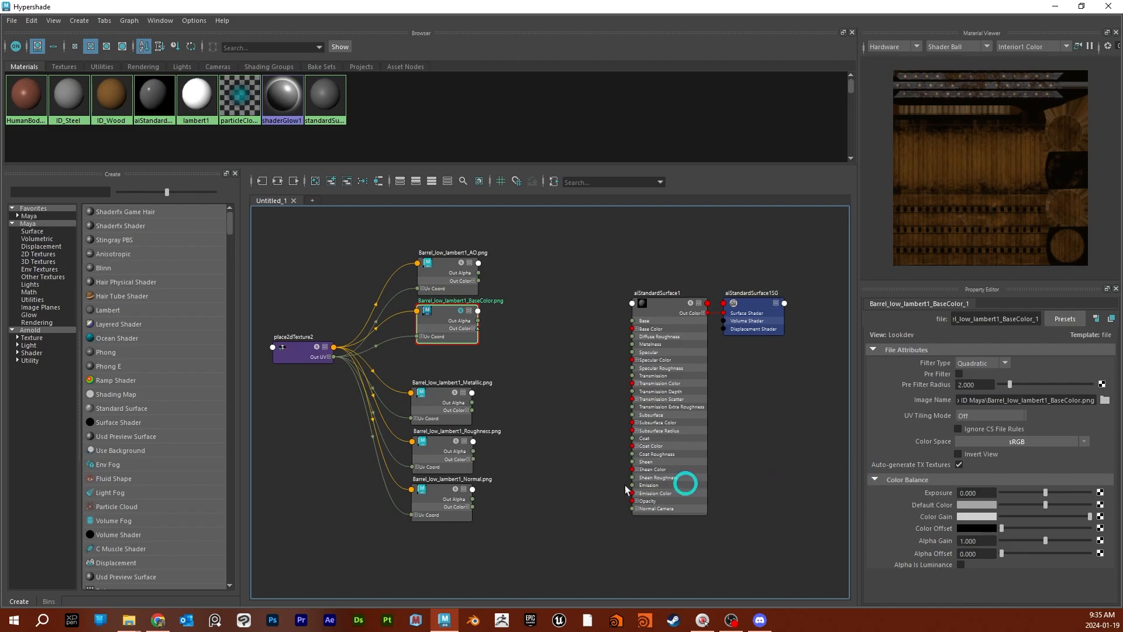
pyautogui.click(436, 410)
pyautogui.click(439, 449)
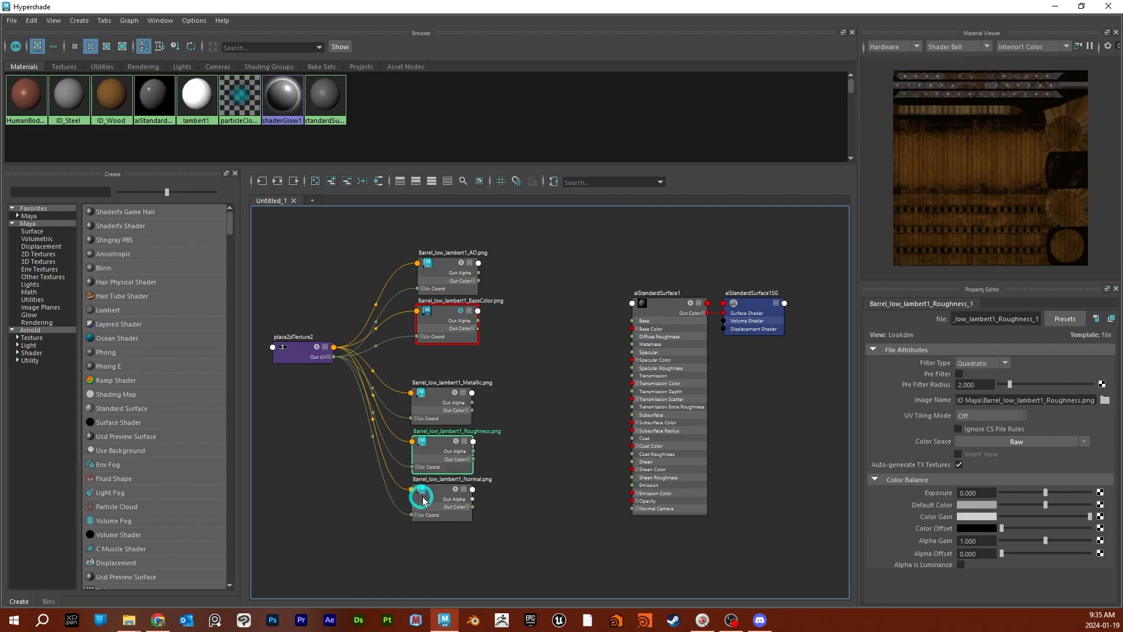
pyautogui.click(438, 502)
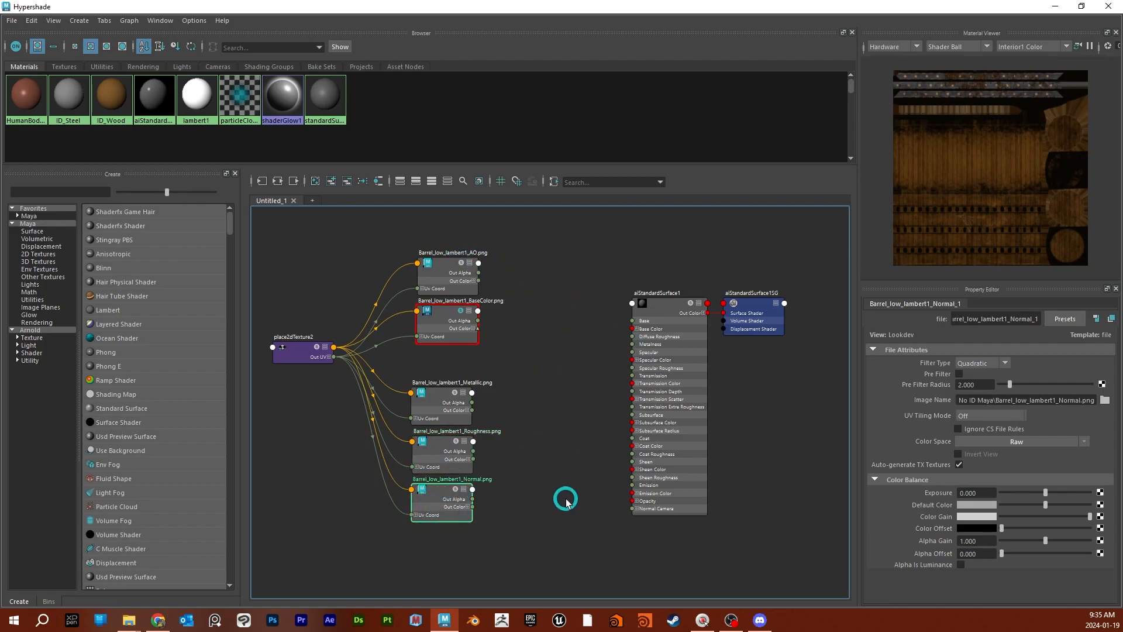
pyautogui.click(439, 501)
pyautogui.click(451, 491)
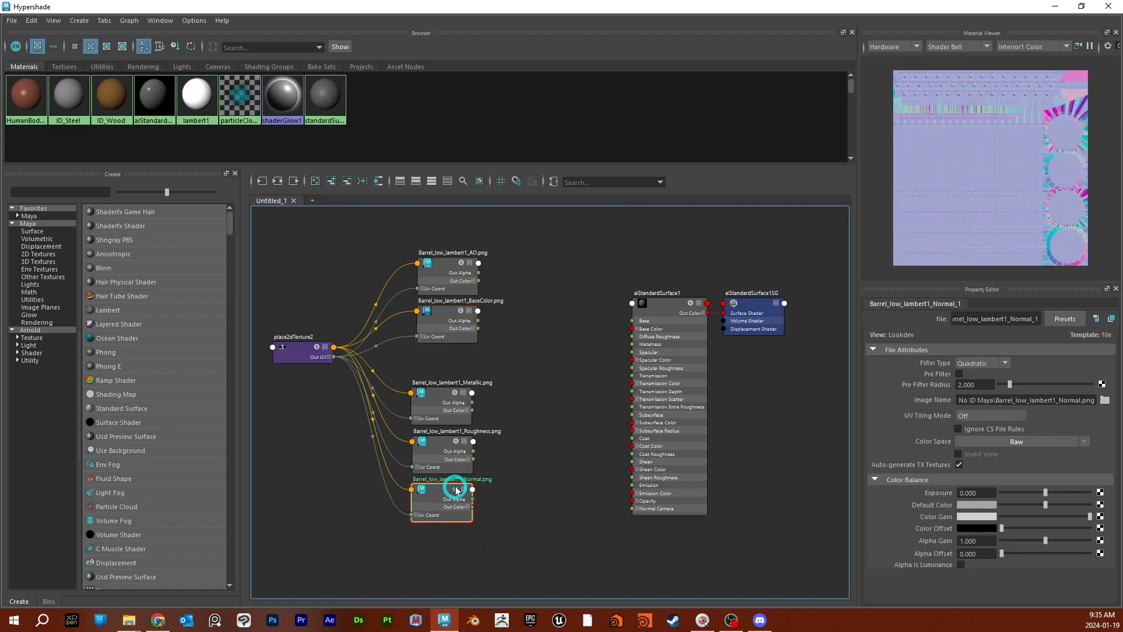
pyautogui.click(451, 469)
pyautogui.click(536, 464)
pyautogui.click(454, 466)
pyautogui.click(460, 445)
pyautogui.scroll(-2, 566, 442)
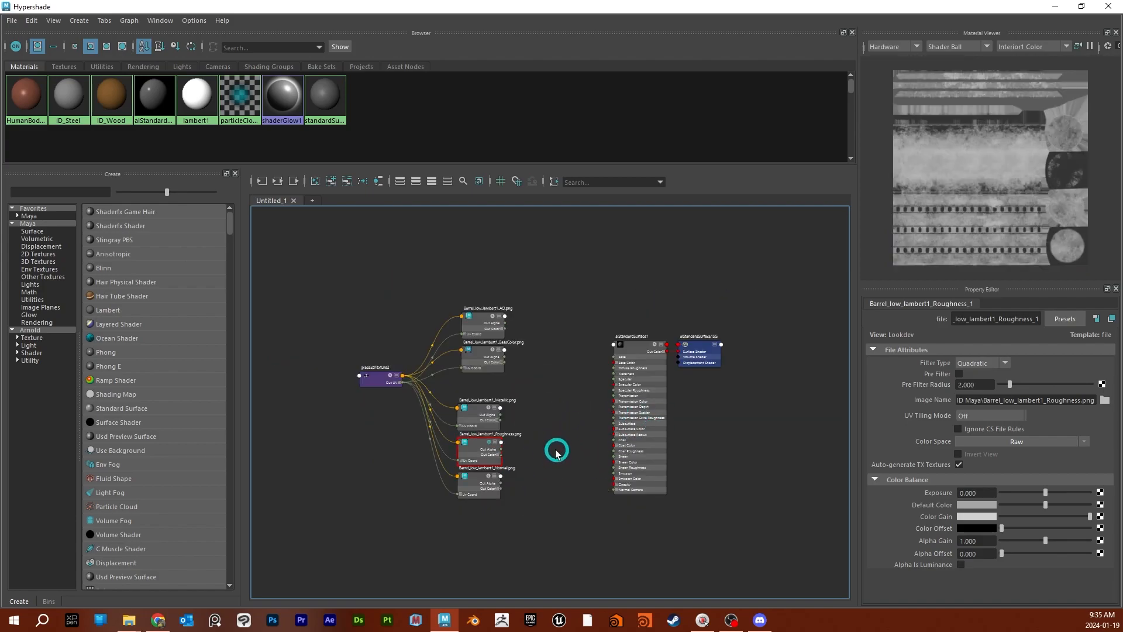
pyautogui.scroll(2, 557, 452)
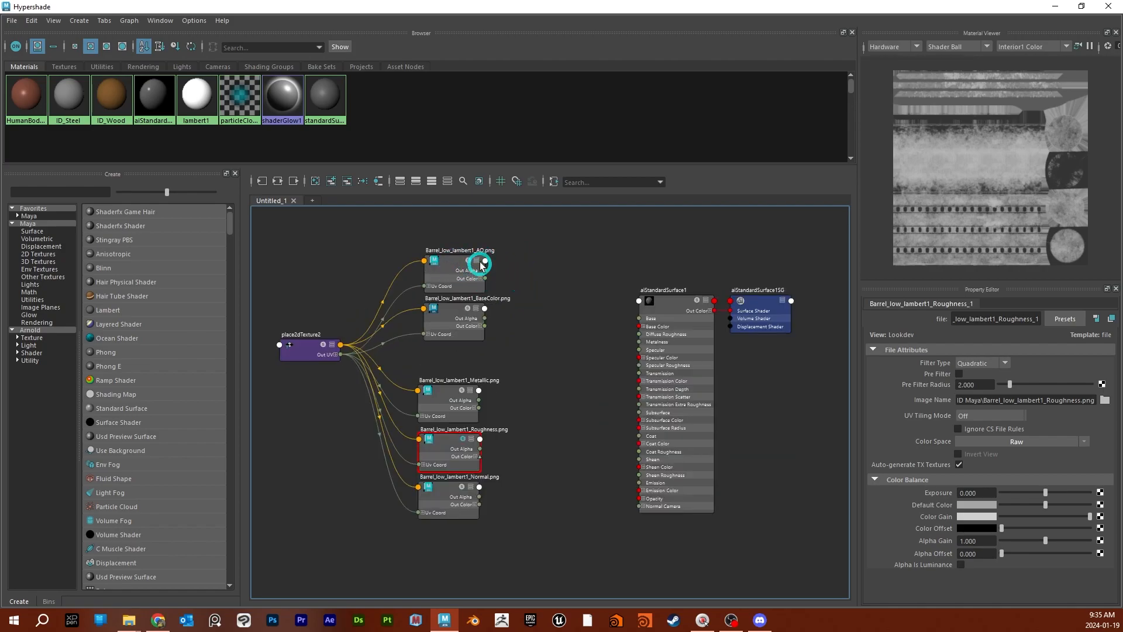
pyautogui.scroll(3, 707, 354)
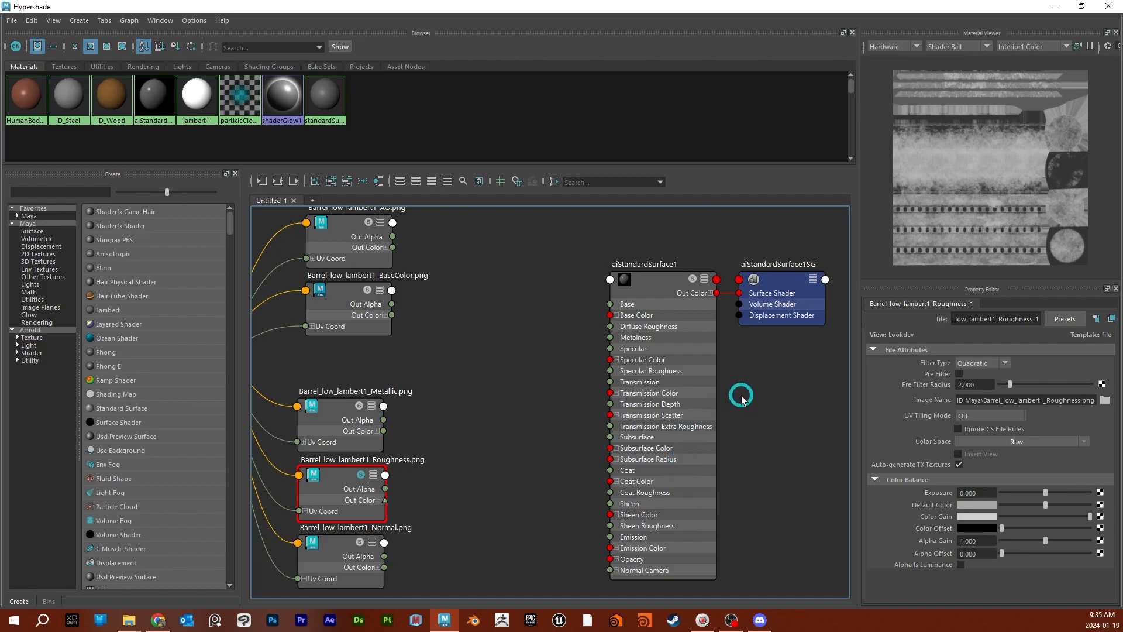
pyautogui.scroll(-4, 740, 394)
pyautogui.scroll(2, 663, 414)
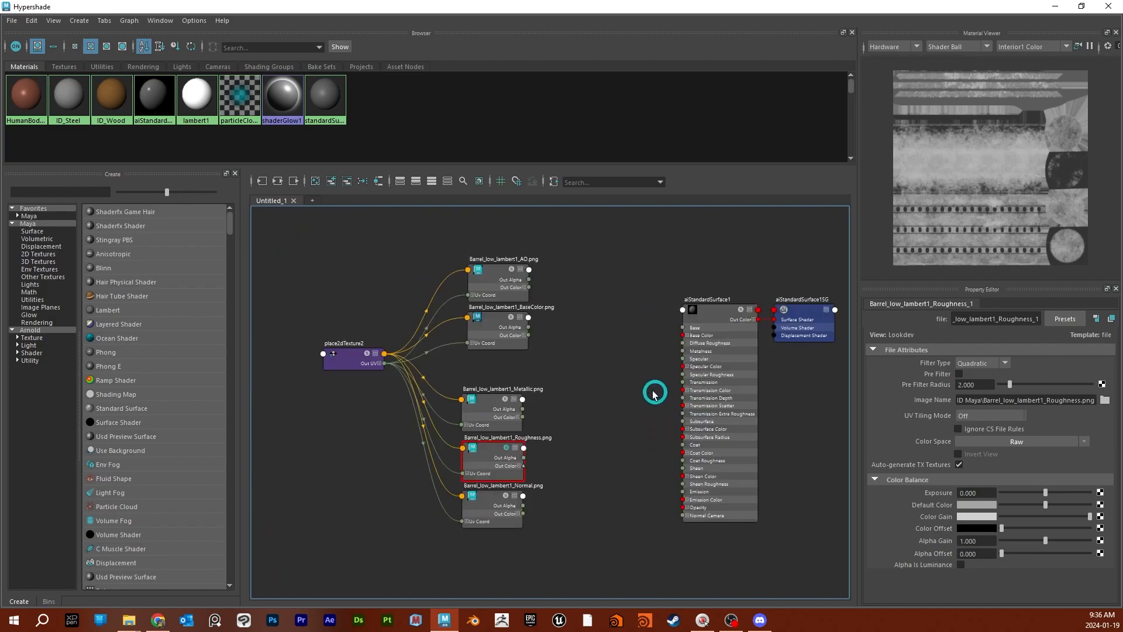
# - Rename the aiStandardSurface1 material as MAT_Barrel
pyautogui.click(723, 320)
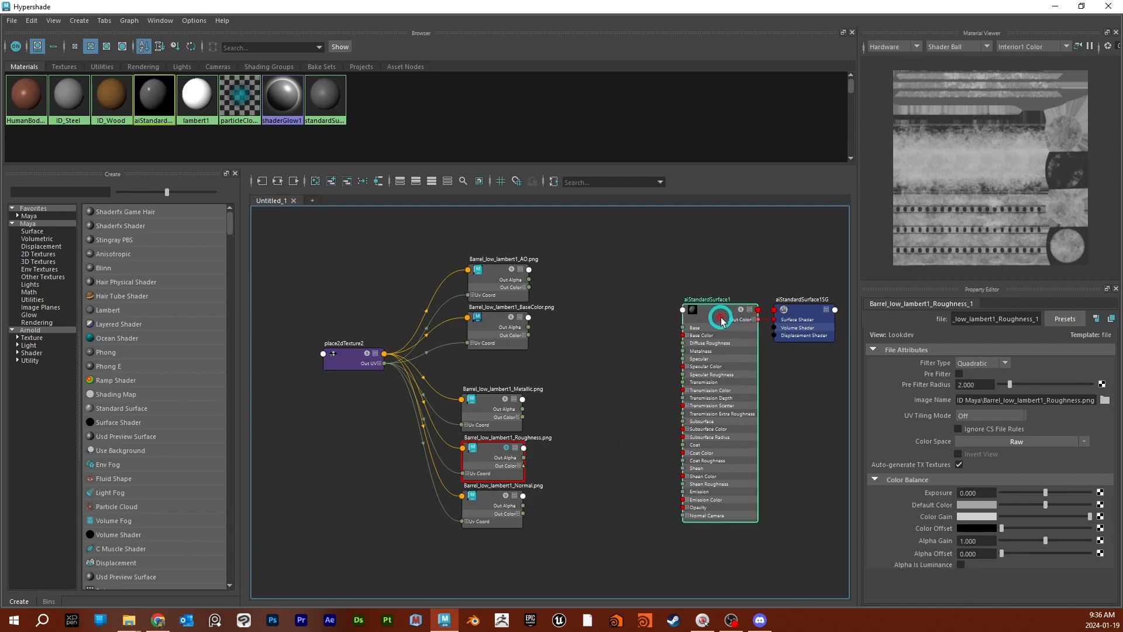
pyautogui.click(997, 318)
pyautogui.moveTo(996, 318); pyautogui.dragTo(932, 321)
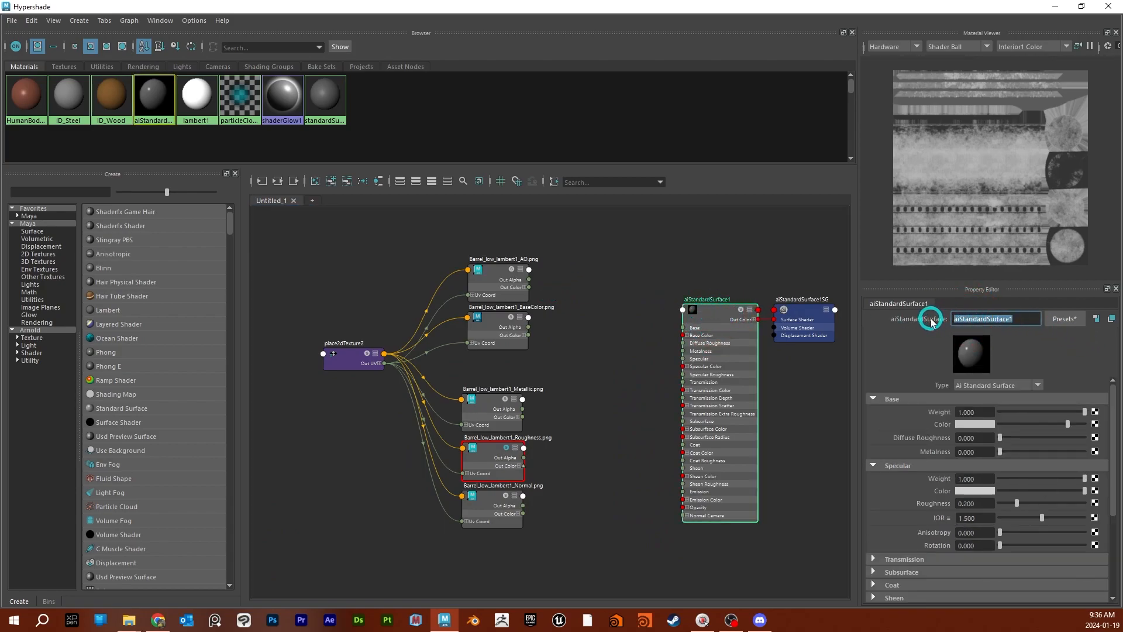
pyautogui.write('MATT')
pyautogui.press('BackSpace')
pyautogui.write('_Barrel')
pyautogui.press('Return')
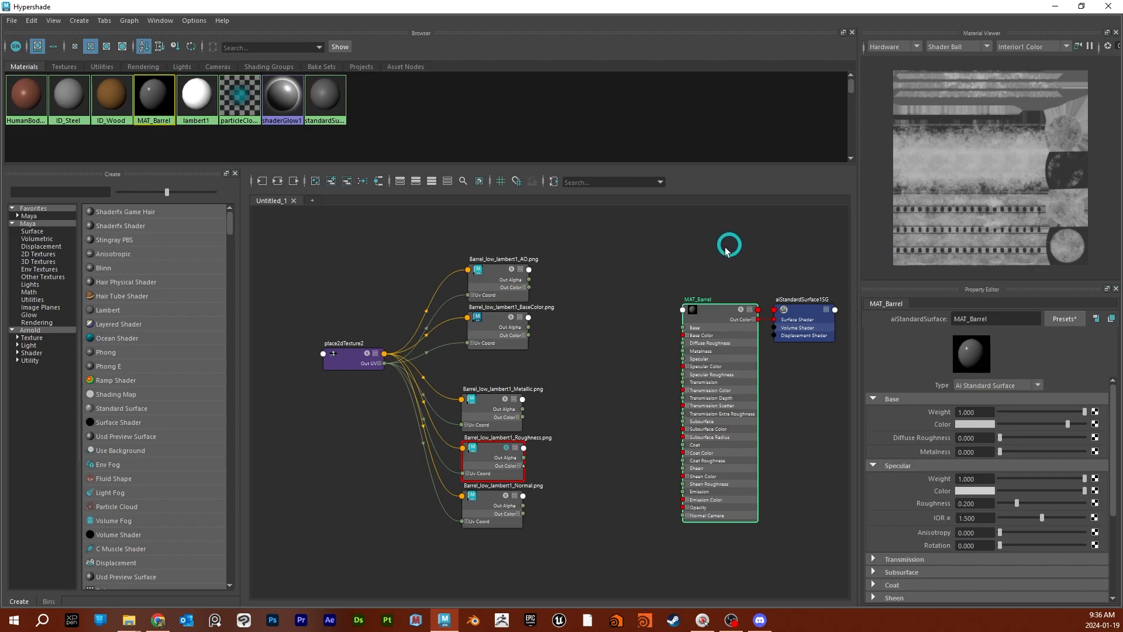
# - Create a layeredTexture node and place it between the AO and BaseColor textures and the MAT_Barrel material
pyautogui.press('Tab')
pyautogui.write('lay')
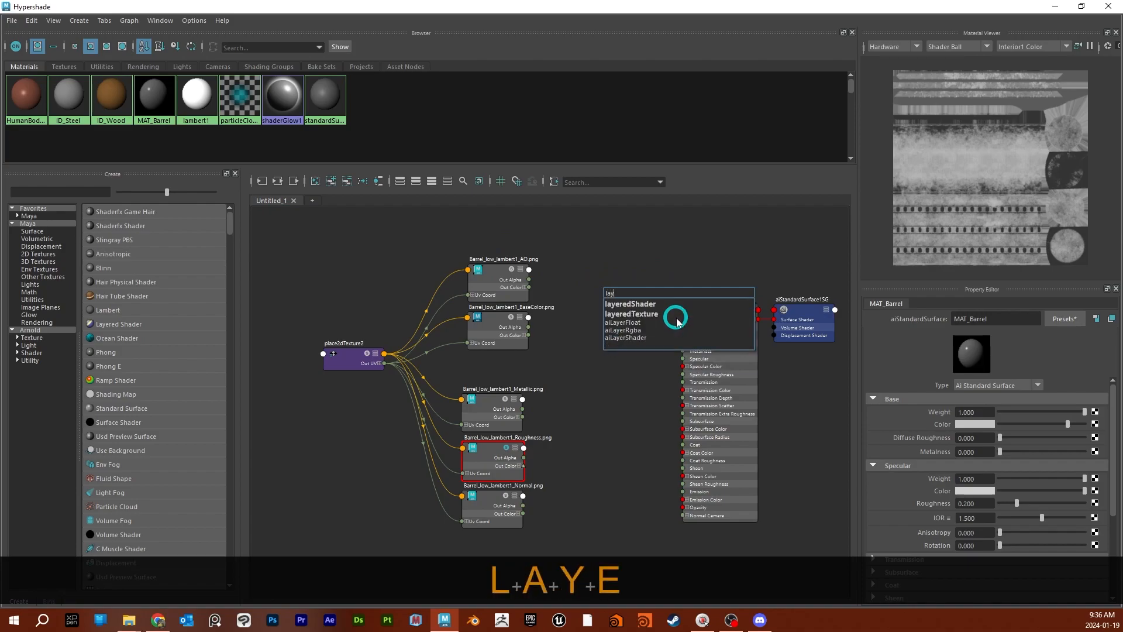
pyautogui.press('Down')
pyautogui.press('Down')
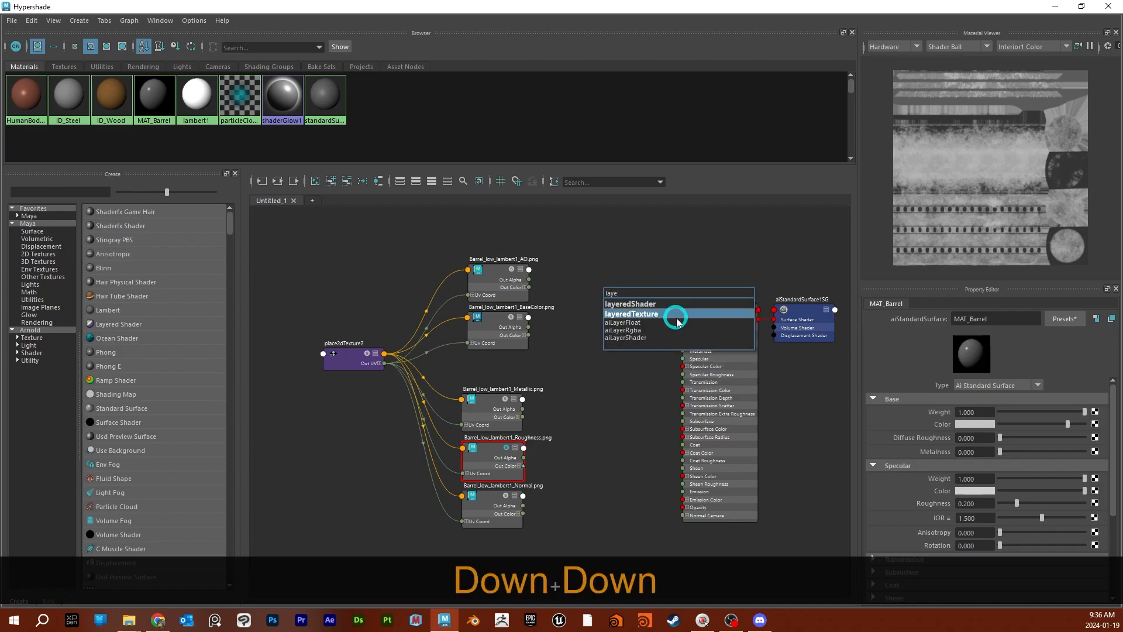
pyautogui.press('Return')
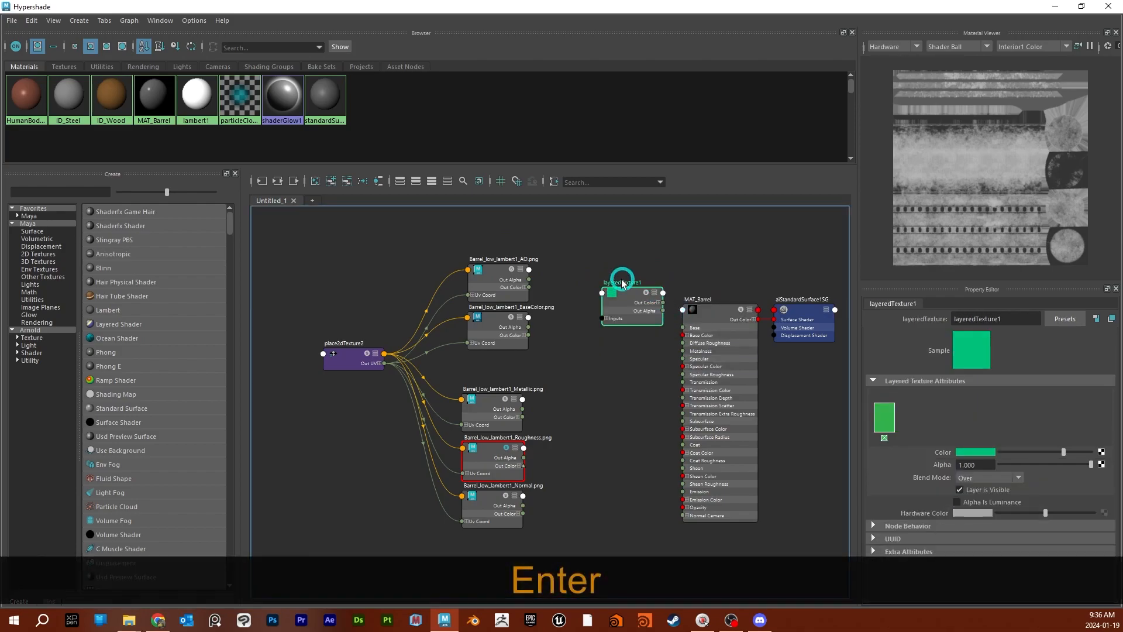
pyautogui.click(623, 293)
pyautogui.moveTo(623, 292); pyautogui.dragTo(599, 289)
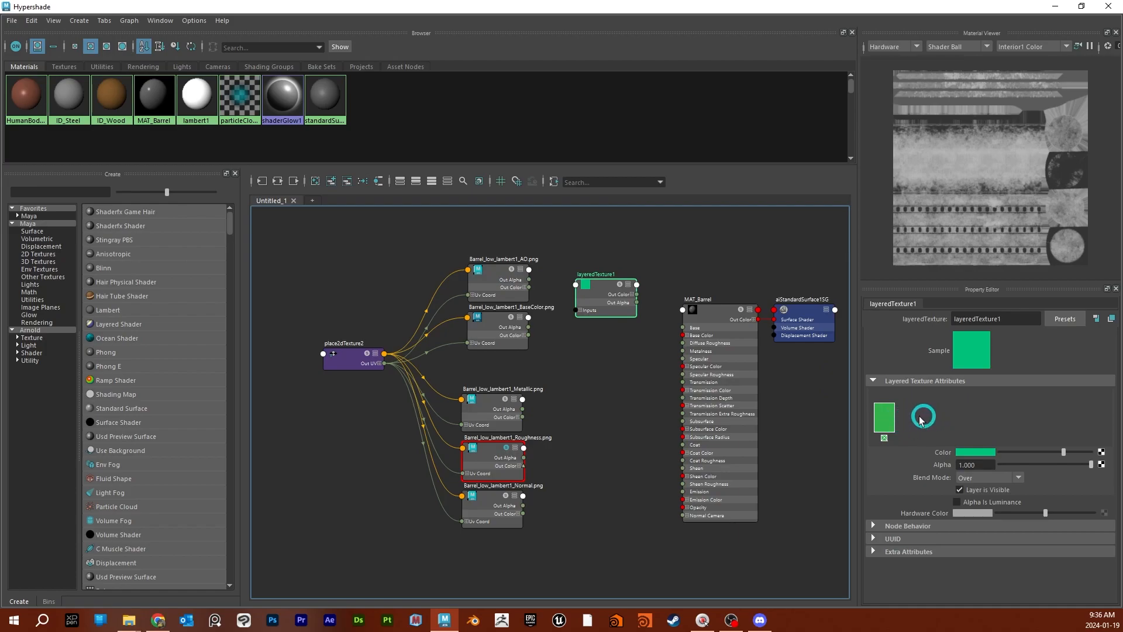
# - Add a second layer to the layered texture and connect the AO texture to the first layer's Color
pyautogui.click(887, 420)
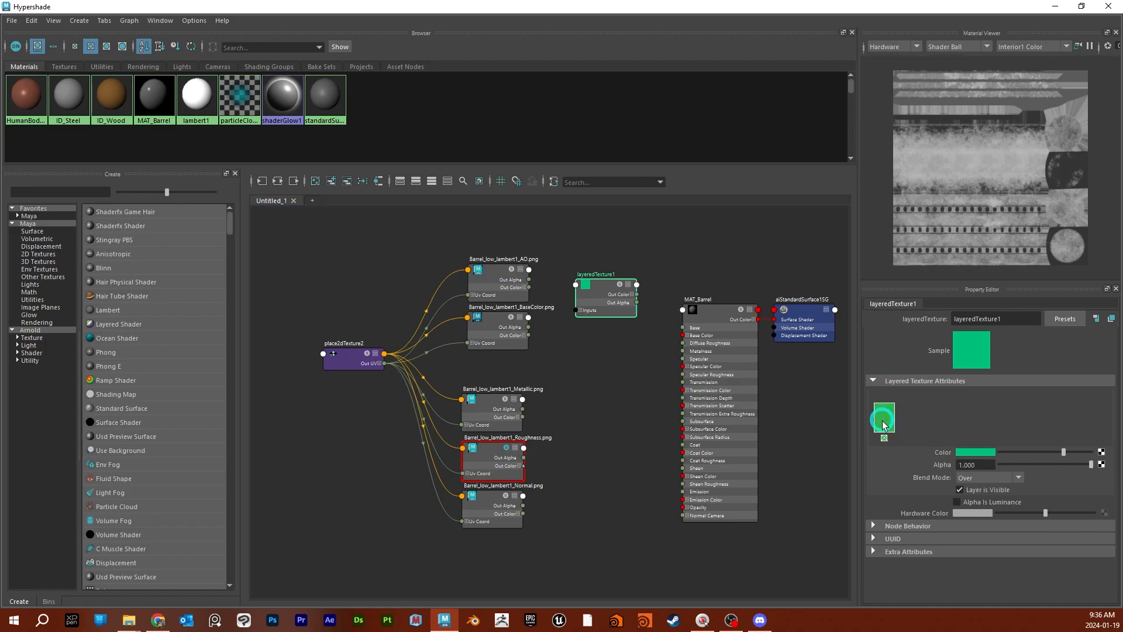
pyautogui.click(920, 421)
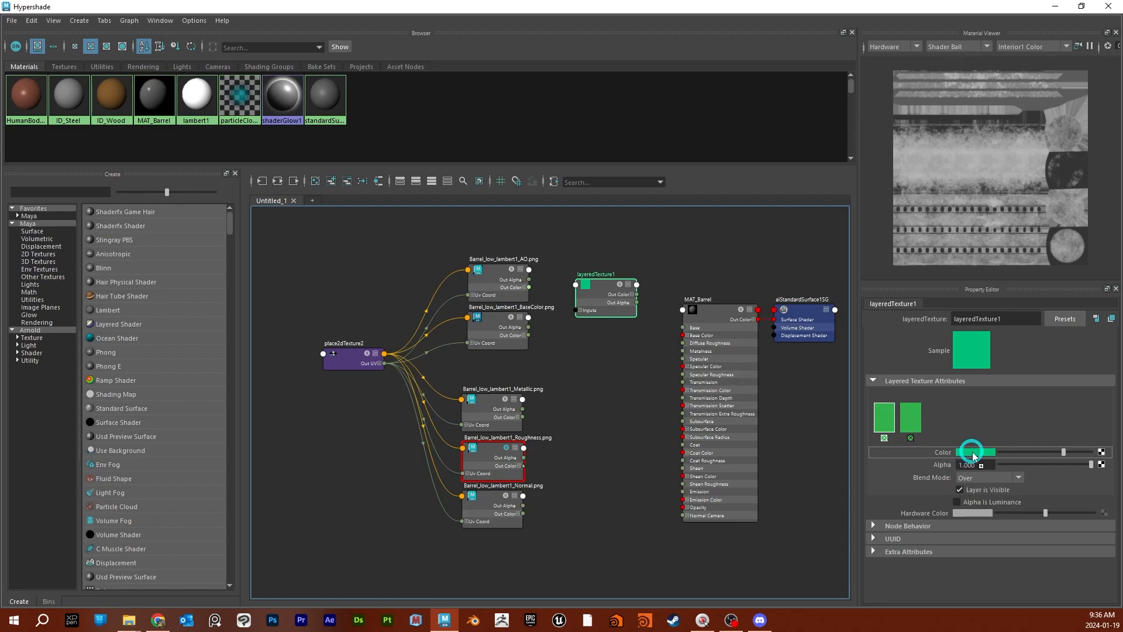
pyautogui.moveTo(977, 453); pyautogui.dragTo(977, 452, button='middle')
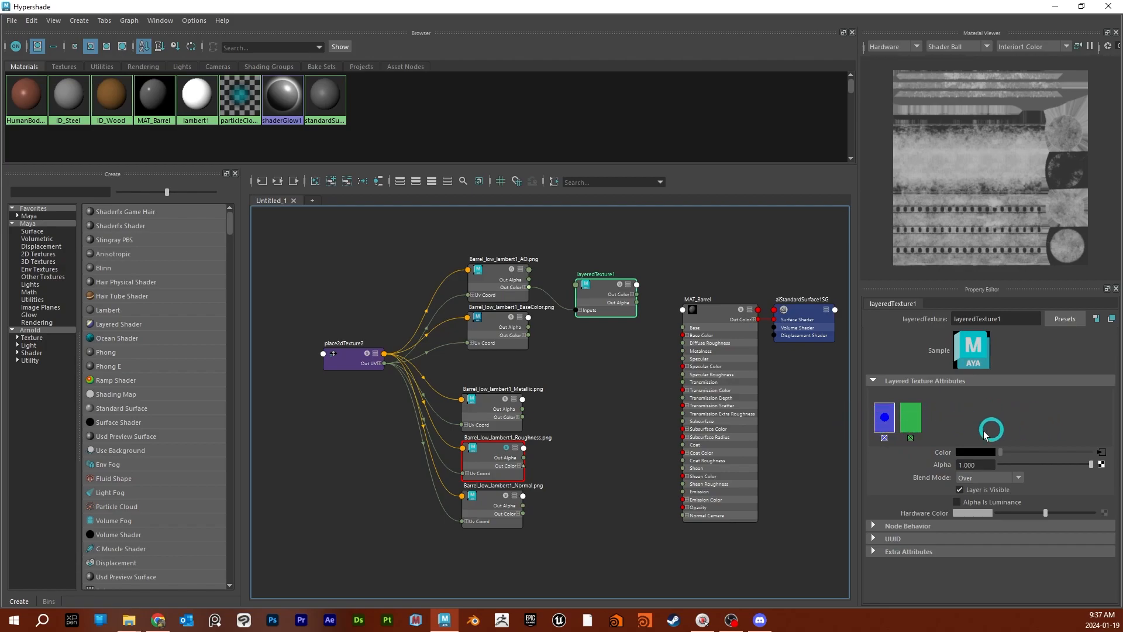
# - Connect the BaseColor texture to the Color of the layered texture's second layer
pyautogui.click(917, 423)
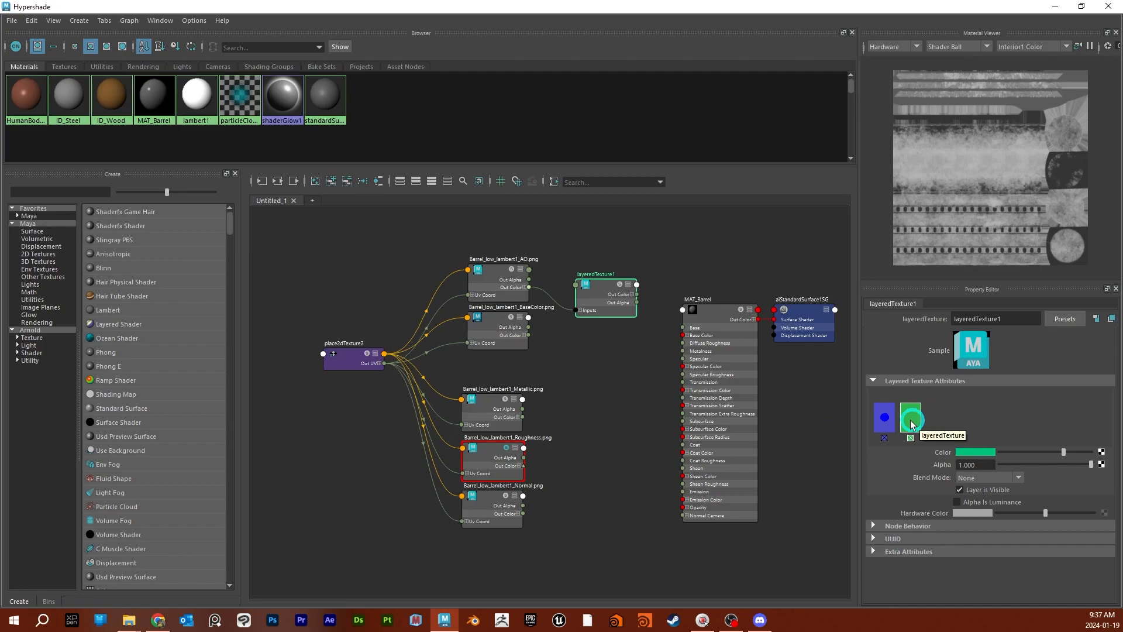
pyautogui.click(998, 425)
pyautogui.click(936, 437)
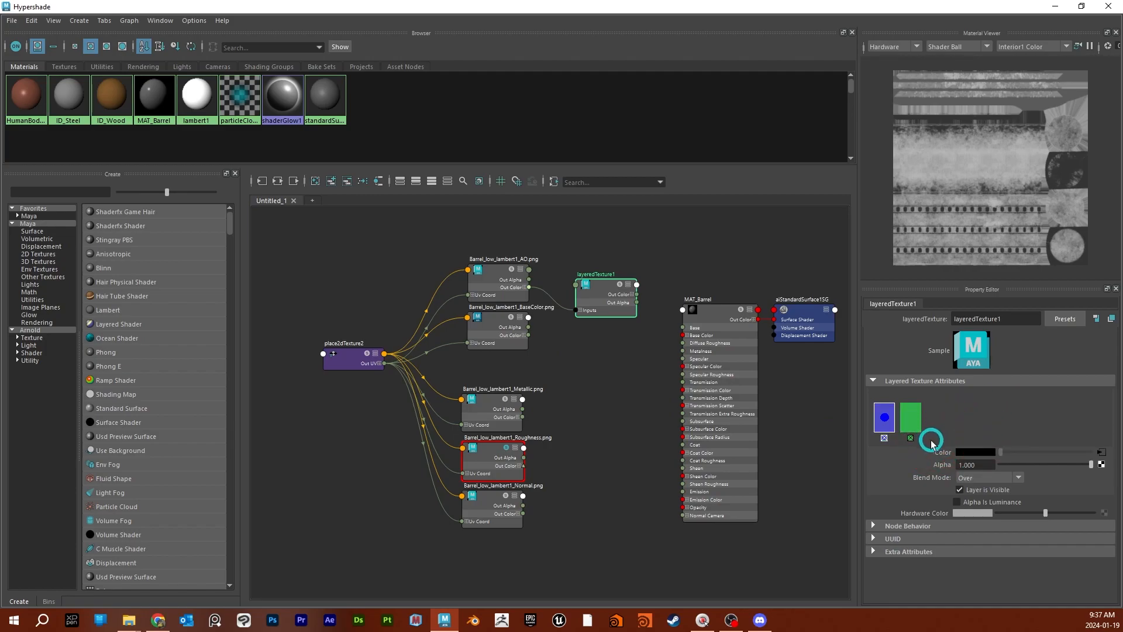
pyautogui.click(910, 418)
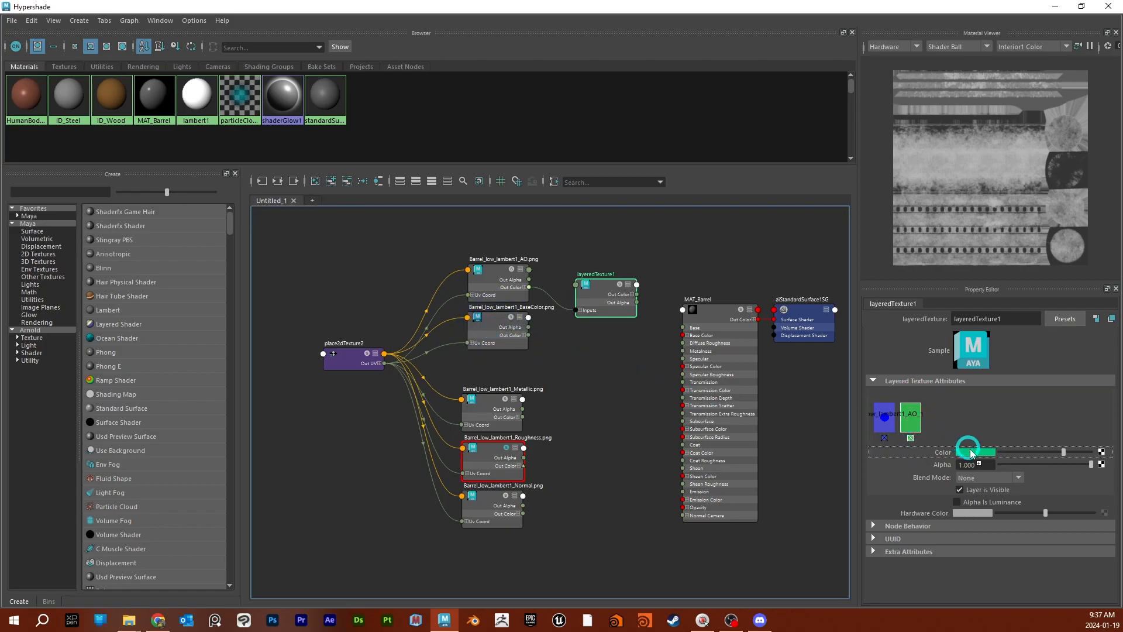
pyautogui.moveTo(975, 455); pyautogui.dragTo(977, 456, button='middle')
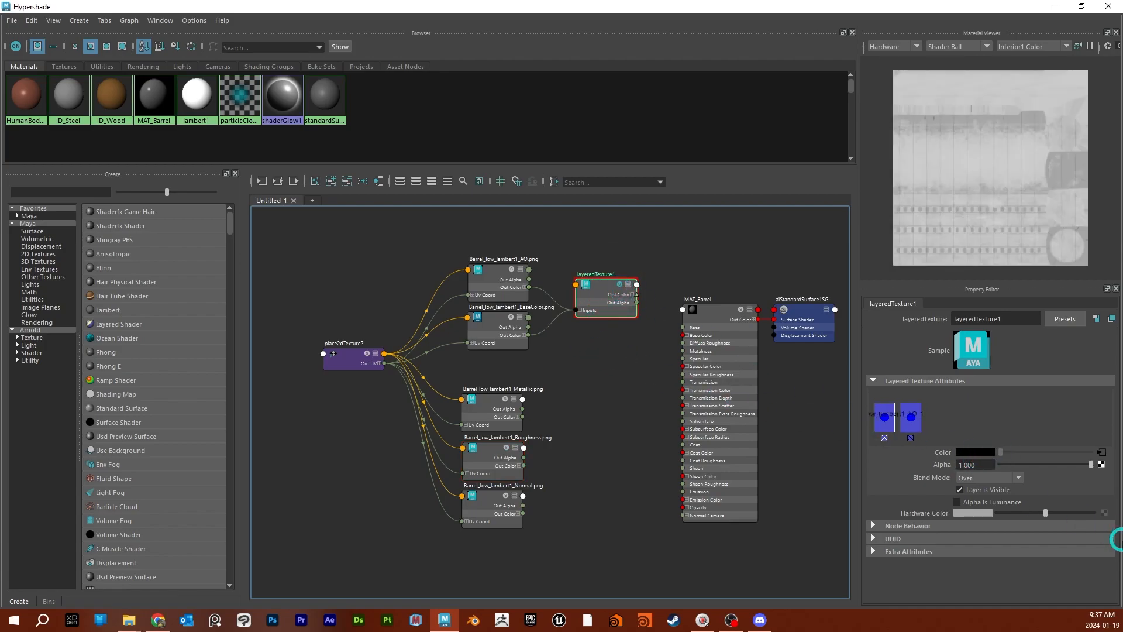
# - Set the AO layer's Blend Mode to Multiply and its Alpha to 0.75 in the layered texture
pyautogui.click(1015, 477)
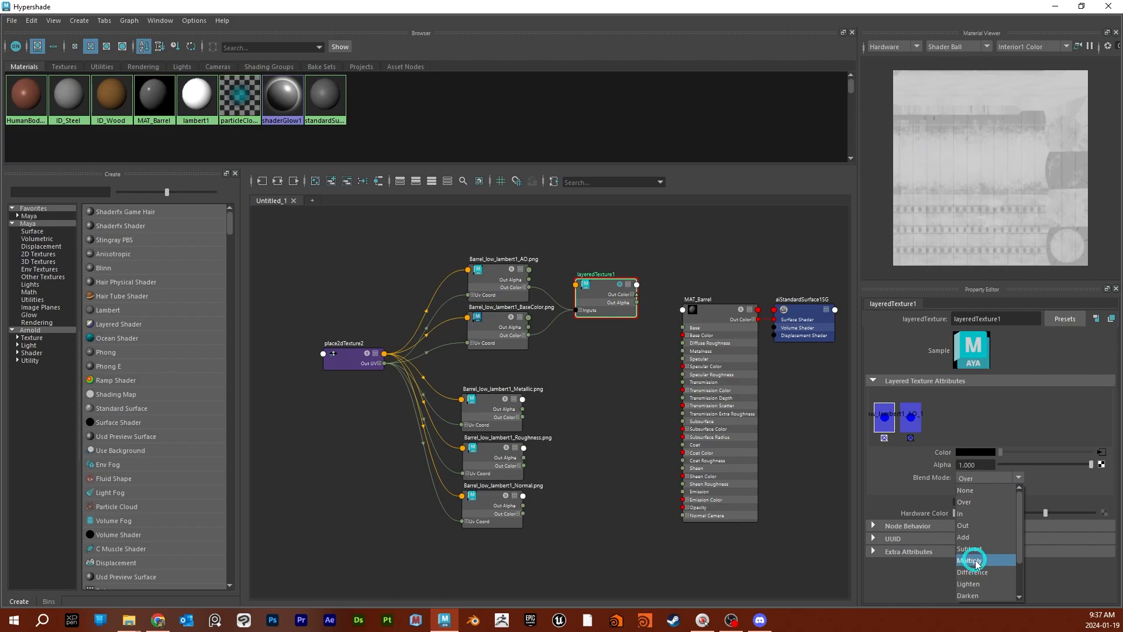
pyautogui.click(1063, 464)
pyautogui.moveTo(1064, 466); pyautogui.dragTo(1005, 467)
pyautogui.click(1015, 478)
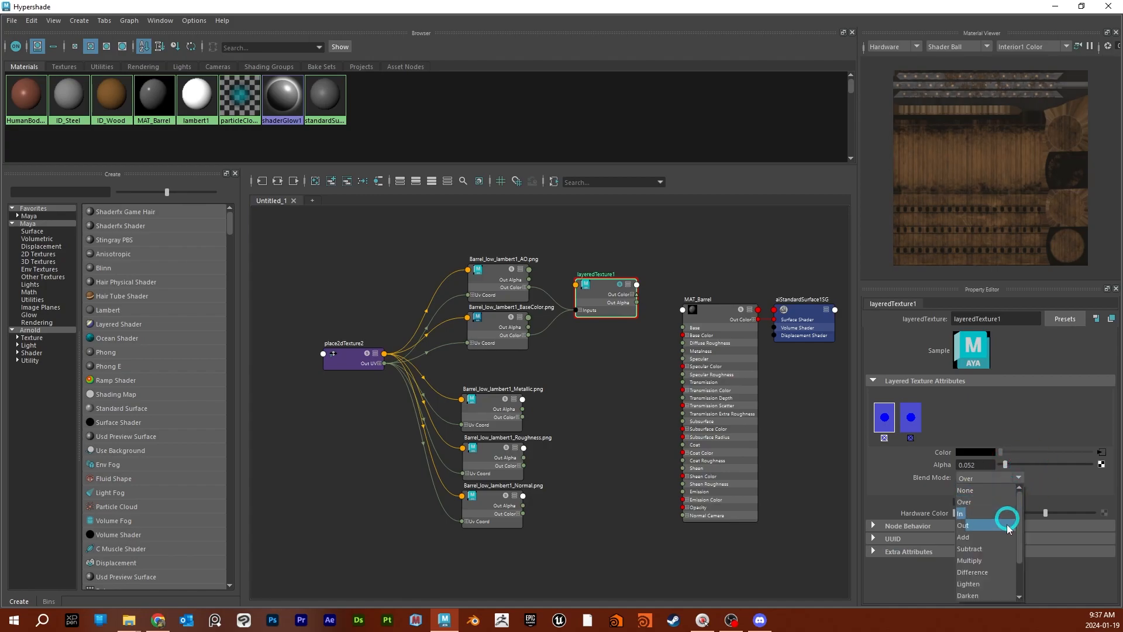
pyautogui.click(983, 560)
pyautogui.moveTo(1005, 463); pyautogui.dragTo(1047, 471)
pyautogui.click(976, 464)
pyautogui.write('.75')
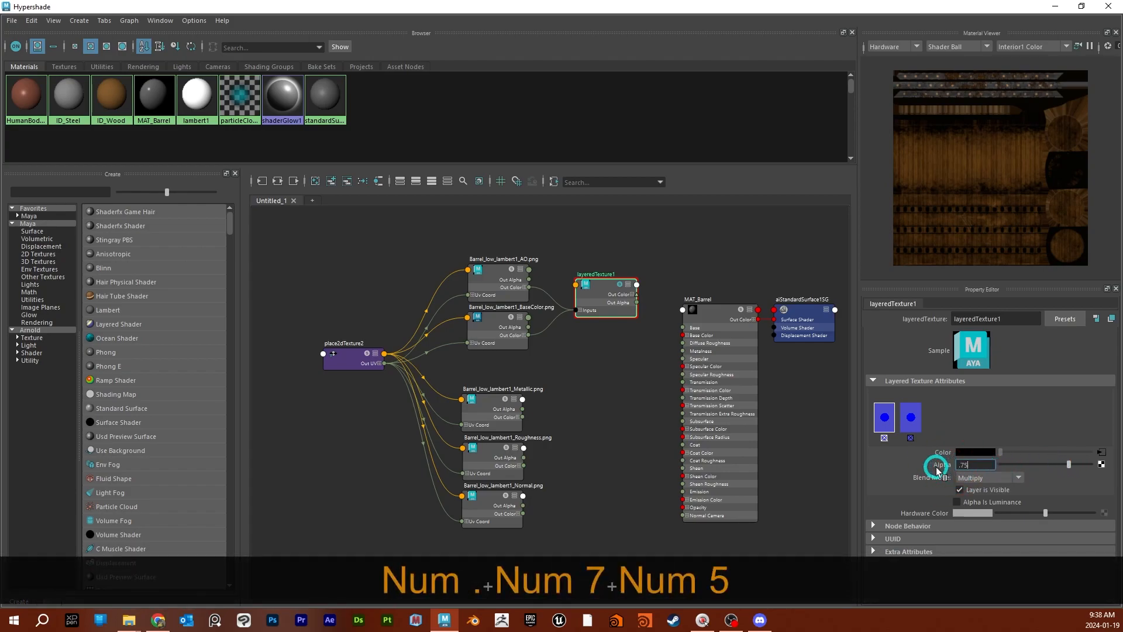
pyautogui.press('Return')
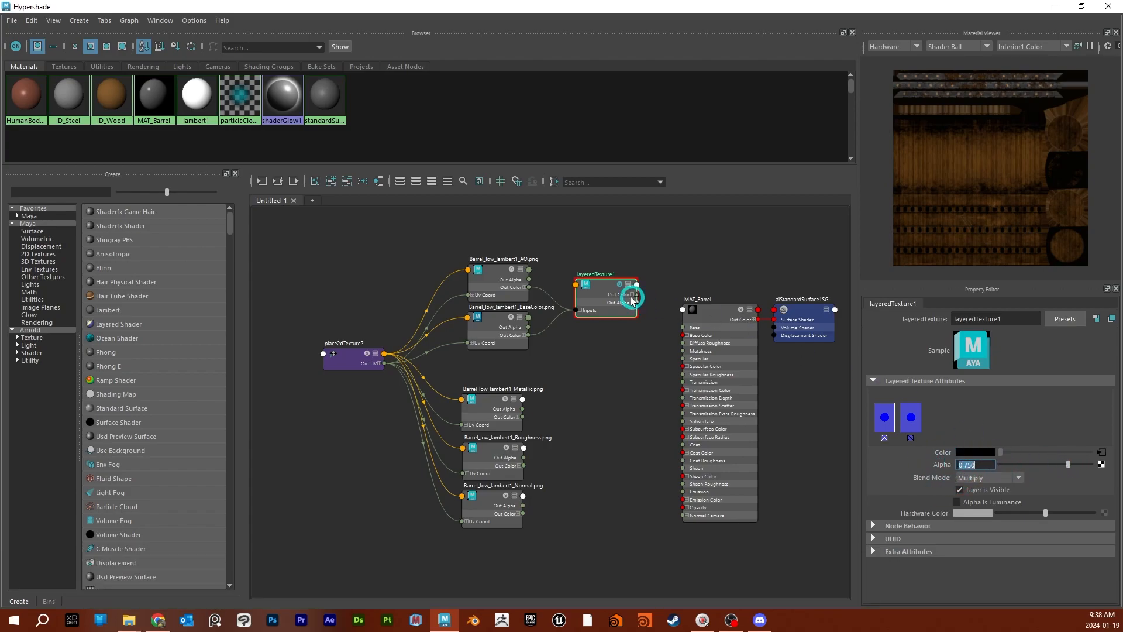
# - Make room before the material and add an aiColorCorrect node between the layered texture and MAT_Barrel
pyautogui.keyDown('alt'); pyautogui.moveTo(609, 368); pyautogui.dragTo(550, 345, button='middle'); pyautogui.keyUp('alt')
pyautogui.moveTo(756, 263); pyautogui.dragTo(752, 358)
pyautogui.keyDown('alt'); pyautogui.moveTo(672, 333); pyautogui.dragTo(564, 356, button='middle'); pyautogui.keyUp('alt')
pyautogui.press('Tab')
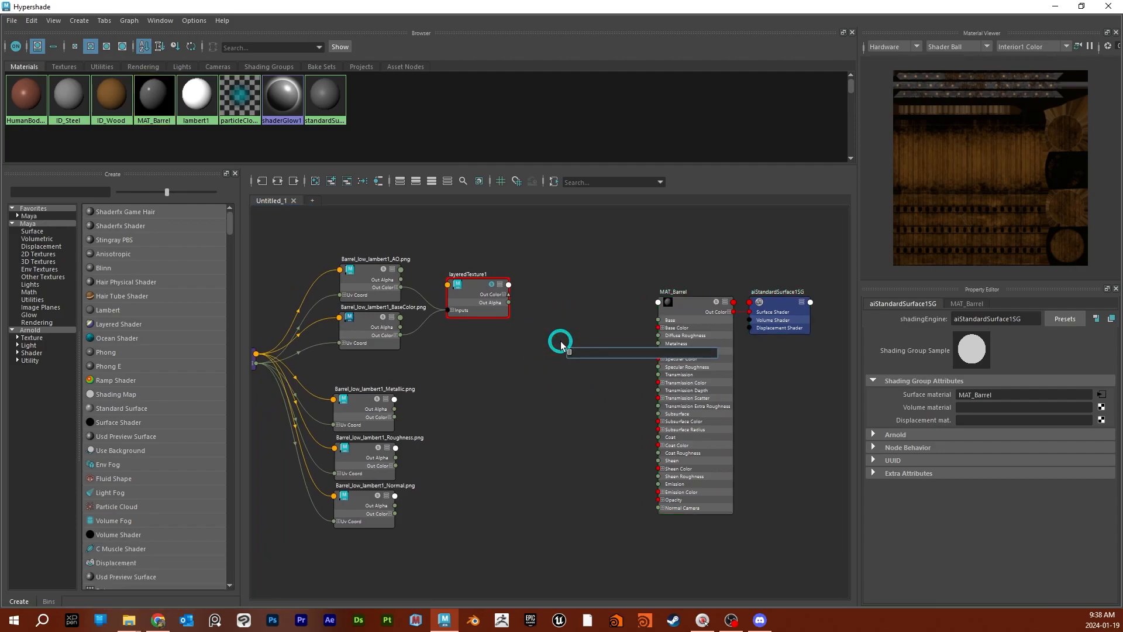
pyautogui.write('aicolor')
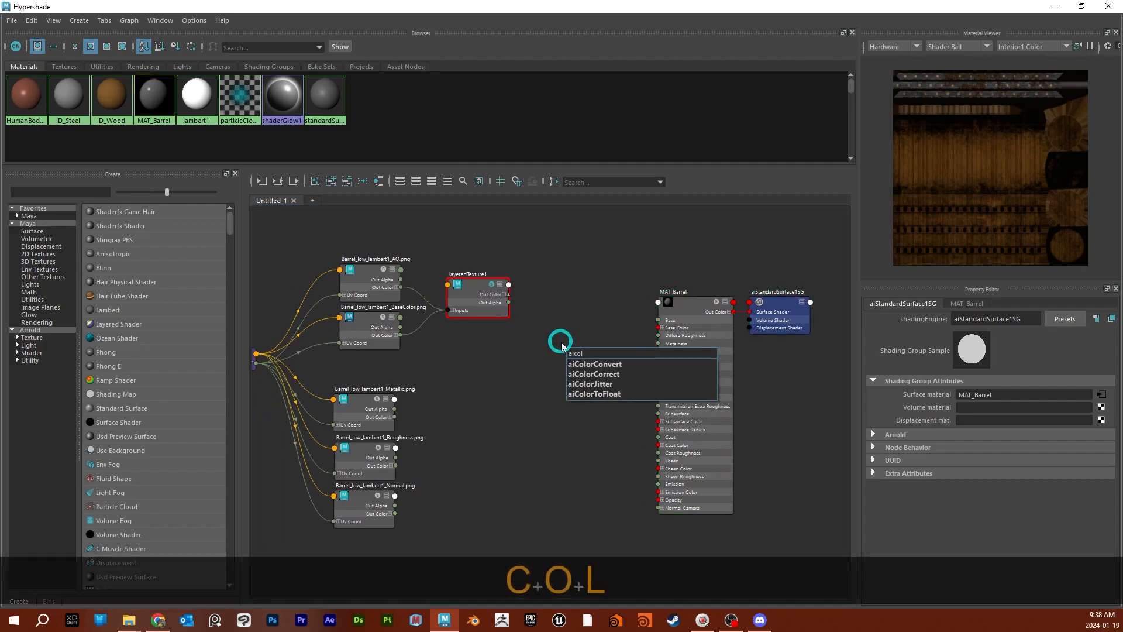
pyautogui.press('Down')
pyautogui.press('Down')
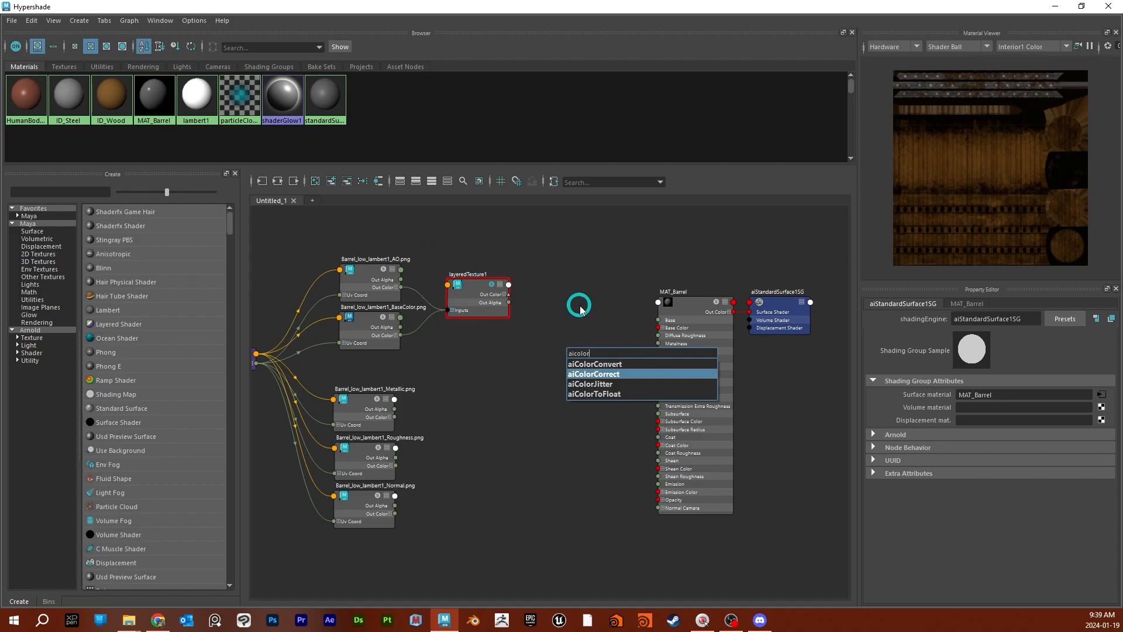
pyautogui.press('Return')
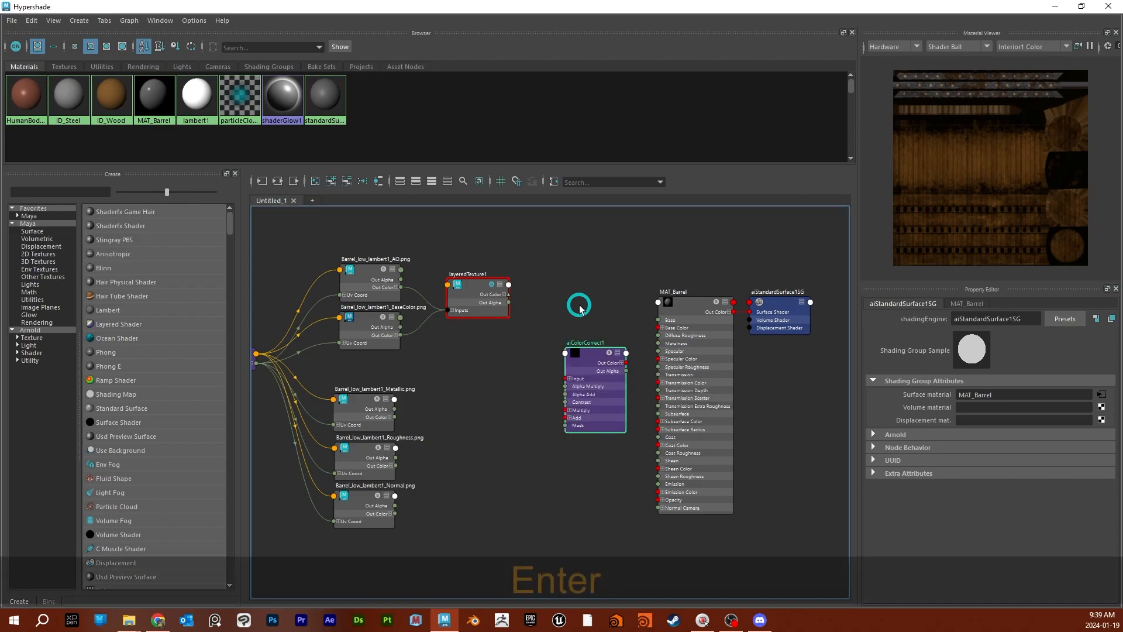
pyautogui.moveTo(598, 353); pyautogui.dragTo(577, 263)
# - Connect the layered texture's Out Color to the aiColorCorrect Input, and the aiColorCorrect Out Color to MAT_Barrel's Base Color
pyautogui.scroll(3, 535, 305)
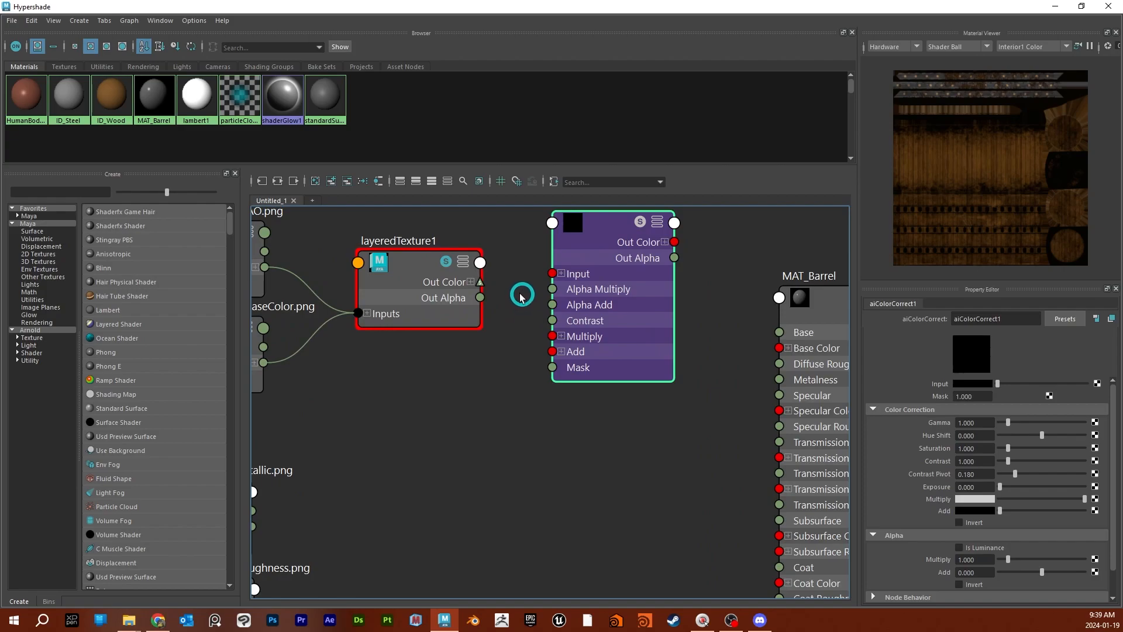
pyautogui.moveTo(480, 284); pyautogui.dragTo(552, 273)
pyautogui.moveTo(674, 241); pyautogui.dragTo(781, 350)
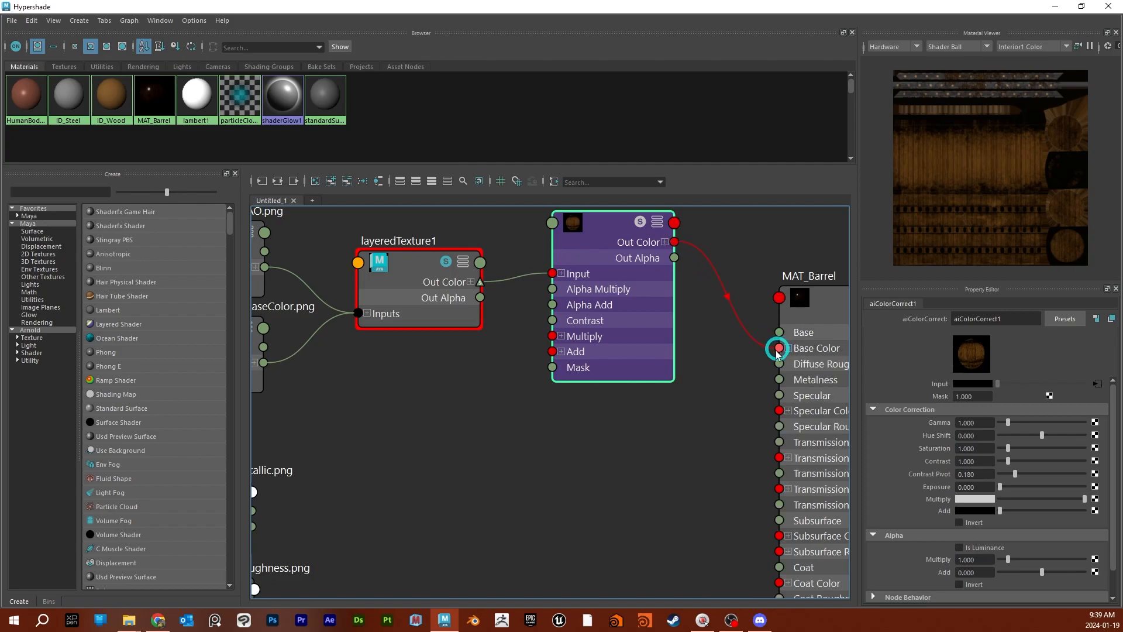
pyautogui.scroll(-4, 694, 389)
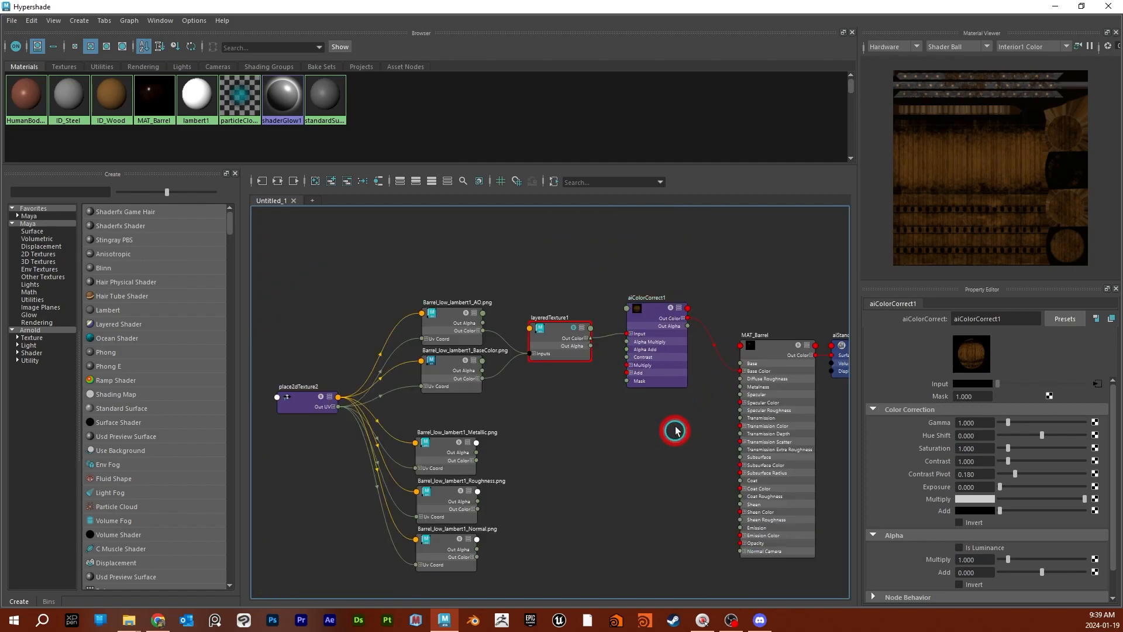
pyautogui.click(671, 350)
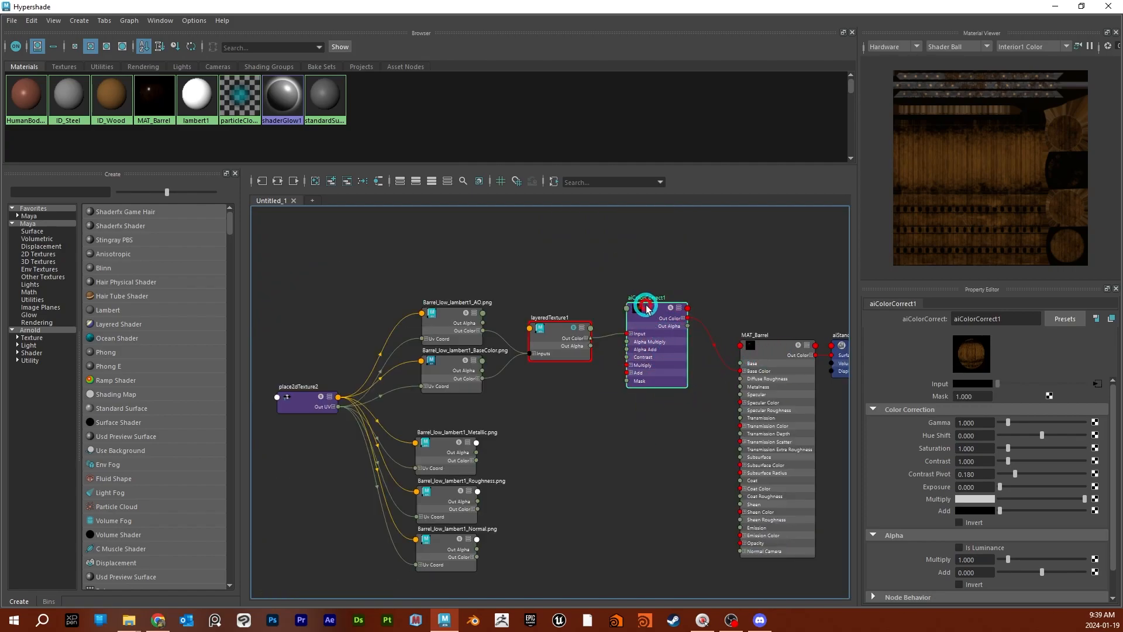
# - Assign the existing MAT_Barrel material to the GRP_Barrel_low group in the main Maya scene
pyautogui.click(1056, 10)
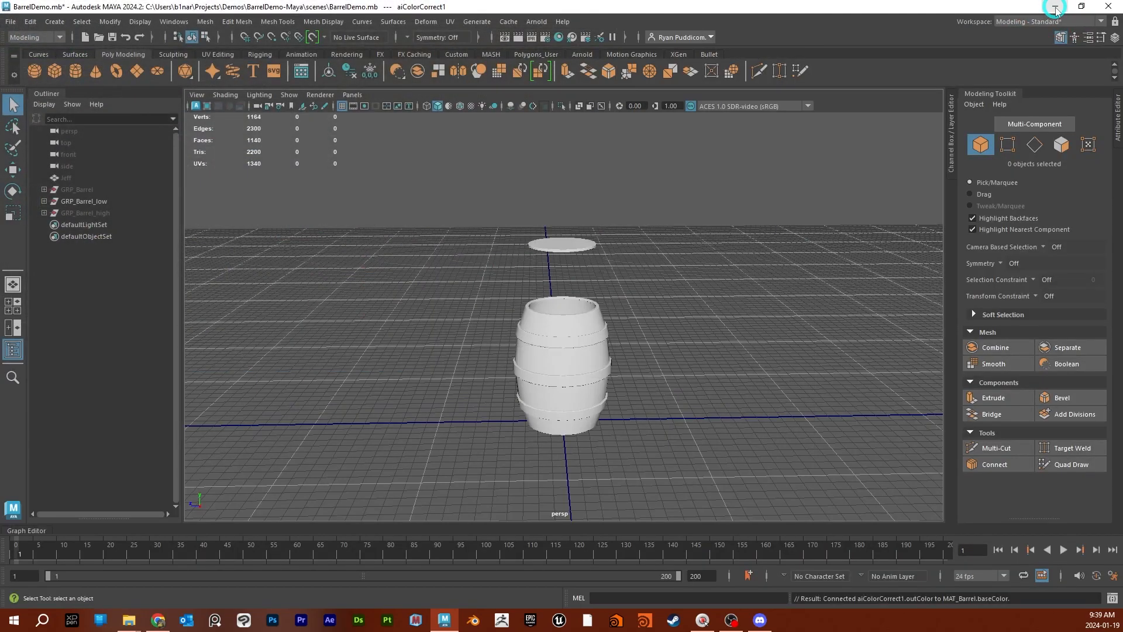
pyautogui.click(101, 203)
pyautogui.rightClick(726, 279)
pyautogui.moveTo(780, 518)
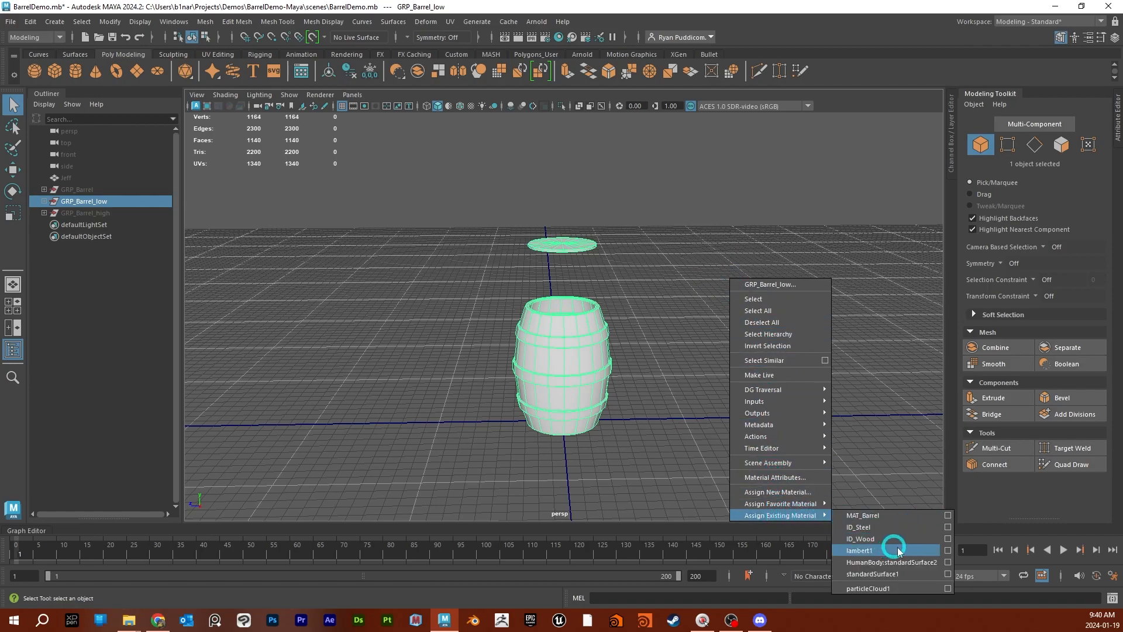
pyautogui.click(872, 514)
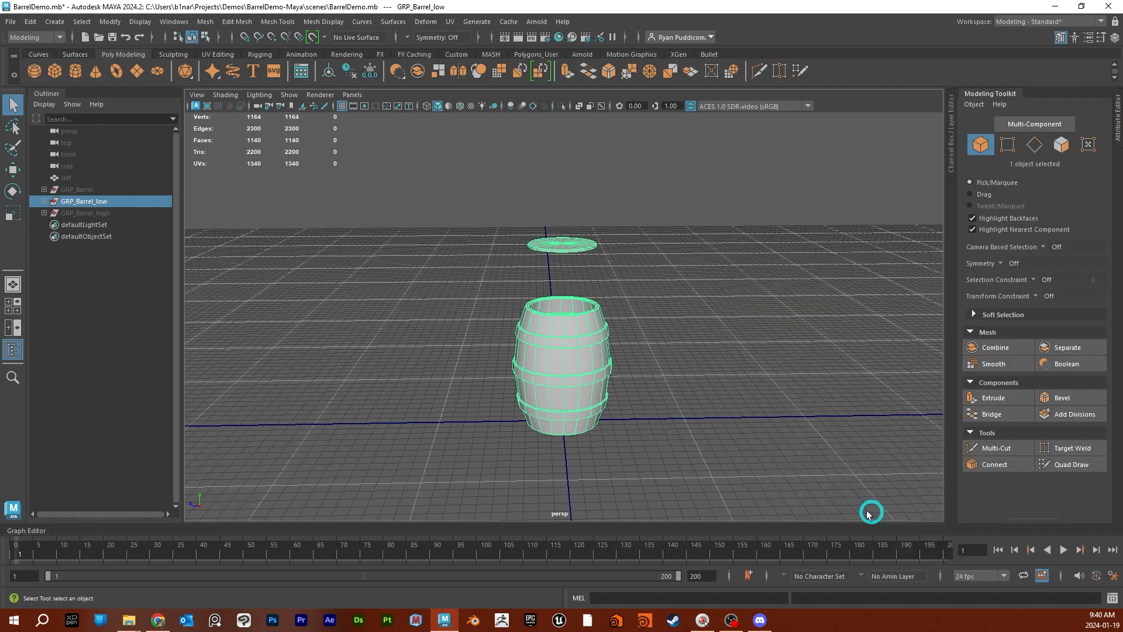
# - Inspect the low-poly barrel in the viewport with textured and lit display modes, and reopen the Hypershade
pyautogui.scroll(2, 647, 343)
pyautogui.press('6')
pyautogui.press('7')
pyautogui.press('6')
pyautogui.scroll(1, 647, 342)
pyautogui.keyDown('alt'); pyautogui.moveTo(654, 353); pyautogui.dragTo(697, 384); pyautogui.keyUp('alt')
pyautogui.press('6')
pyautogui.click(721, 346)
pyautogui.keyDown('alt'); pyautogui.moveTo(721, 350); pyautogui.dragTo(712, 324); pyautogui.keyUp('alt')
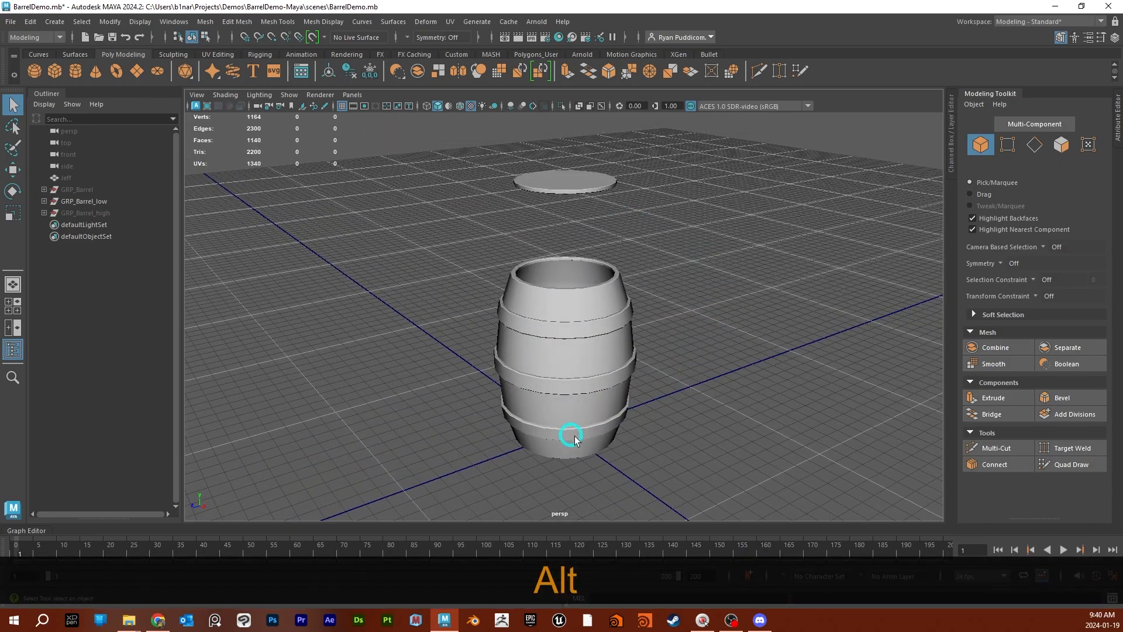
pyautogui.click(572, 37)
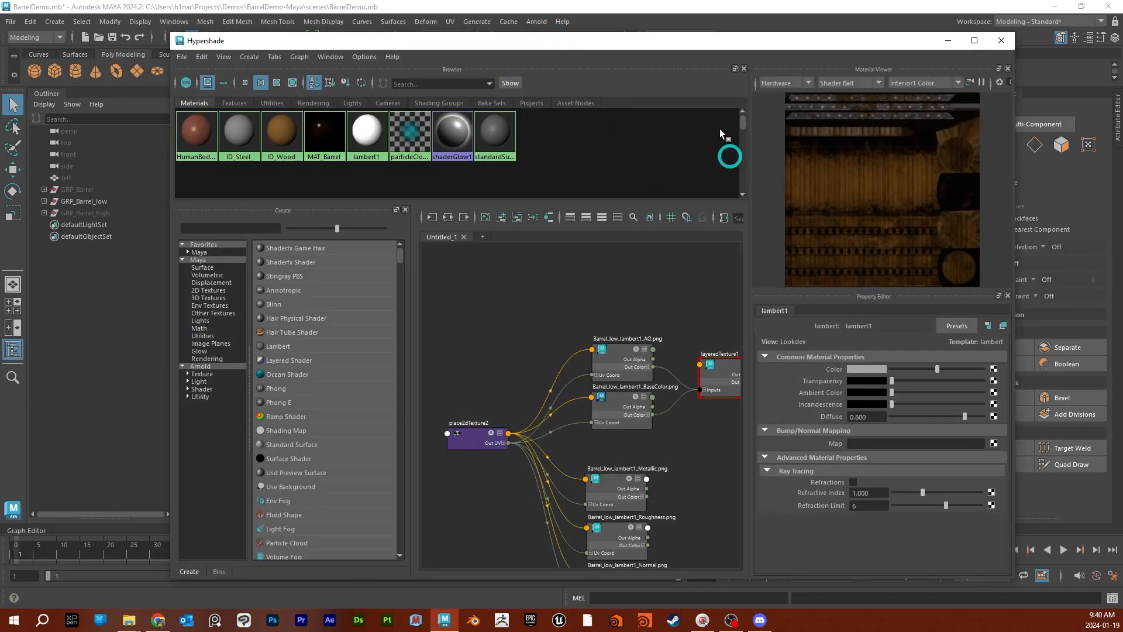
# - Select the layered texture node and examine its Out Color channels and layer attributes
pyautogui.moveTo(669, 43); pyautogui.dragTo(636, 32)
pyautogui.scroll(-2, 642, 281)
pyautogui.keyDown('alt'); pyautogui.moveTo(658, 292); pyautogui.dragTo(560, 279, button='middle'); pyautogui.keyUp('alt')
pyautogui.scroll(3, 584, 311)
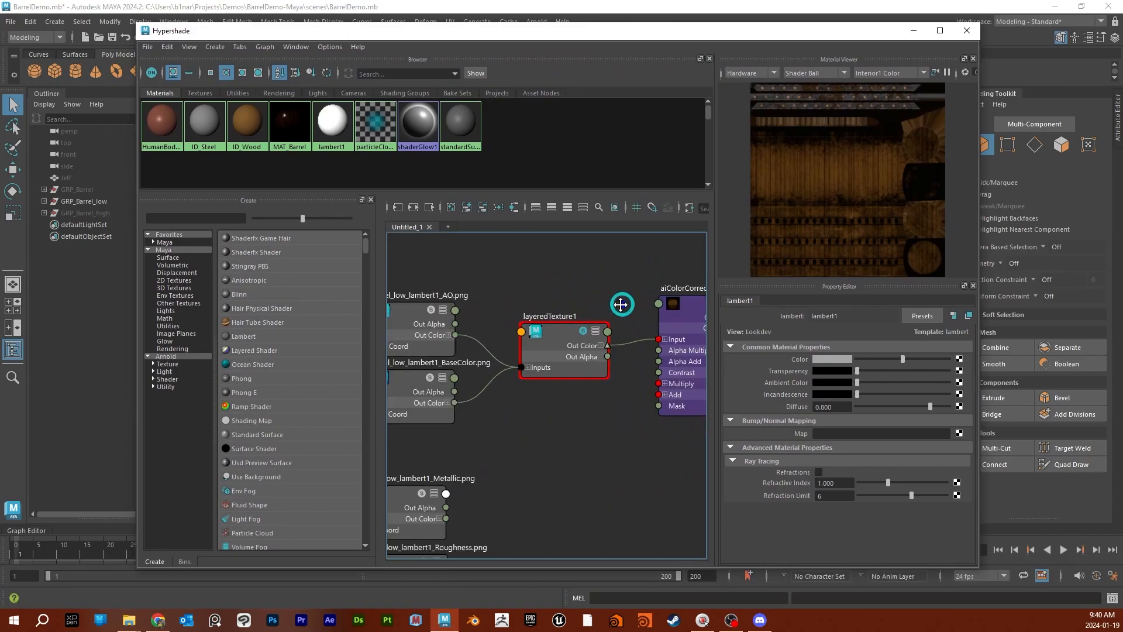
pyautogui.keyDown('alt'); pyautogui.moveTo(622, 303); pyautogui.dragTo(557, 299, button='middle'); pyautogui.keyUp('alt')
pyautogui.click(535, 340)
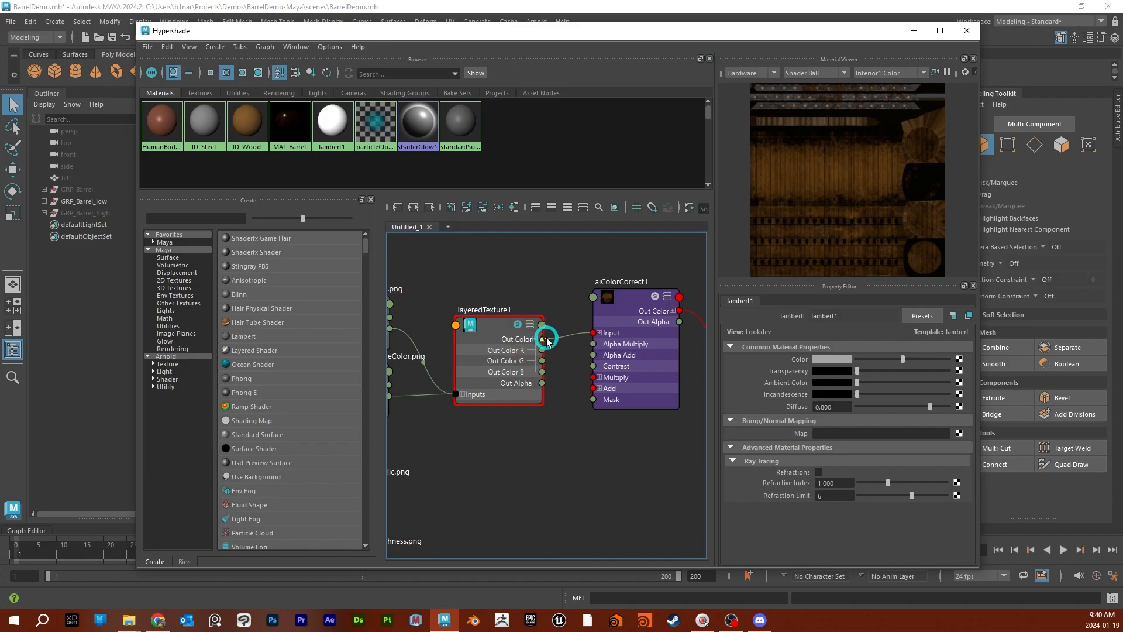
pyautogui.click(542, 340)
pyautogui.scroll(-3, 595, 335)
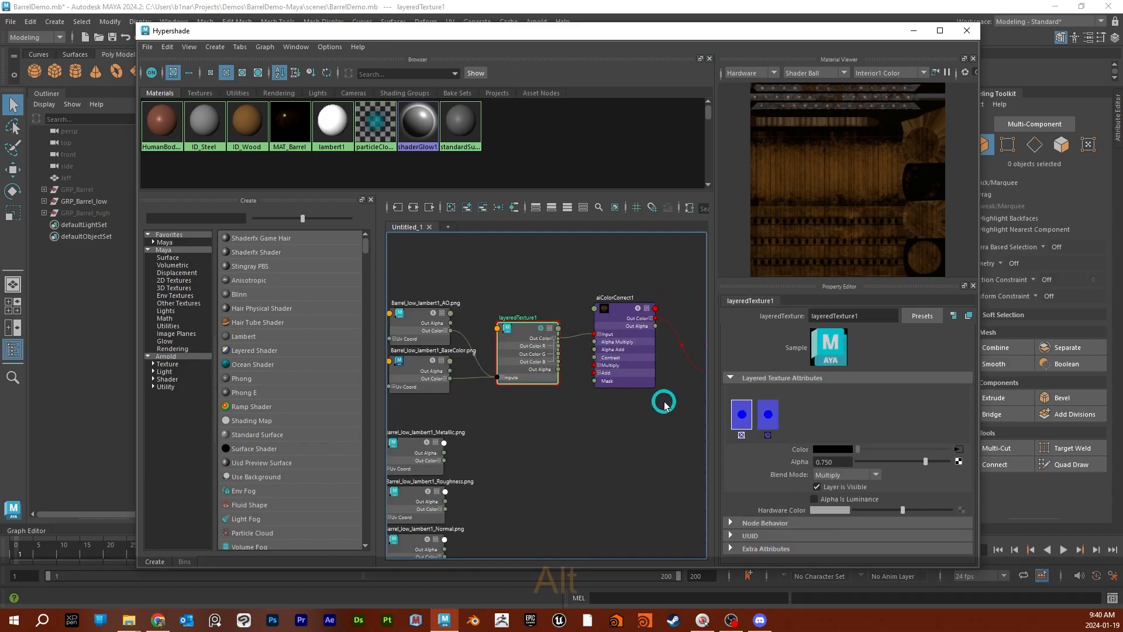
# - Compare the attributes and previews of MAT_Barrel and the aiColorCorrect node, soloing the aiColorCorrect output
pyautogui.keyDown('alt'); pyautogui.moveTo(664, 401); pyautogui.dragTo(588, 378, button='middle'); pyautogui.keyUp('alt')
pyautogui.click(663, 326)
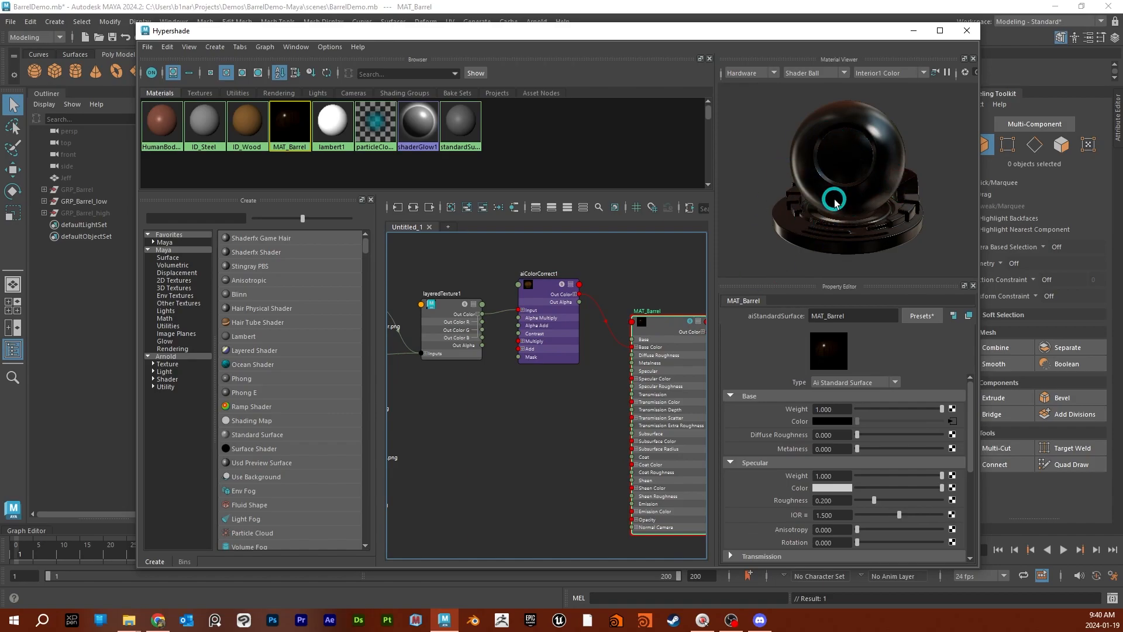
pyautogui.click(544, 297)
pyautogui.moveTo(544, 297); pyautogui.dragTo(549, 299)
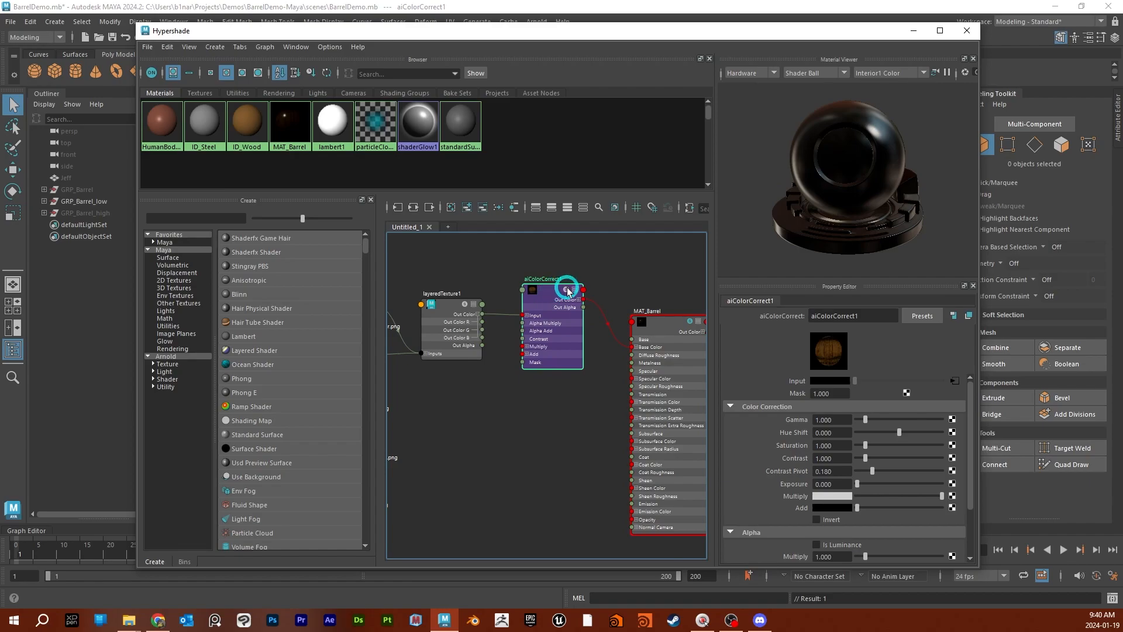
pyautogui.click(568, 291)
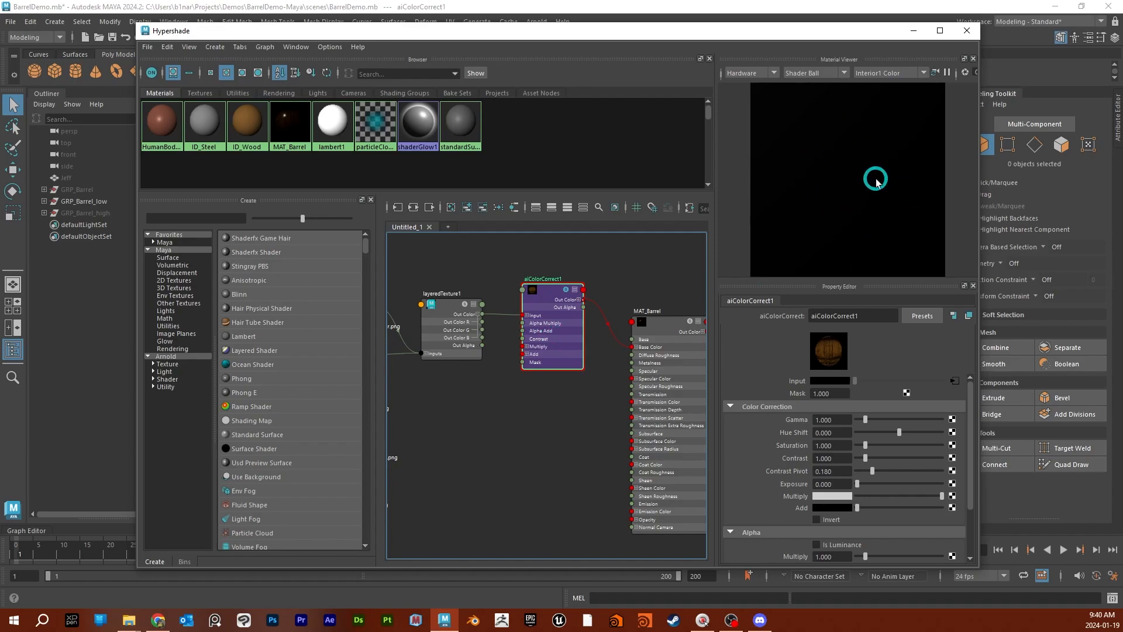
pyautogui.click(687, 326)
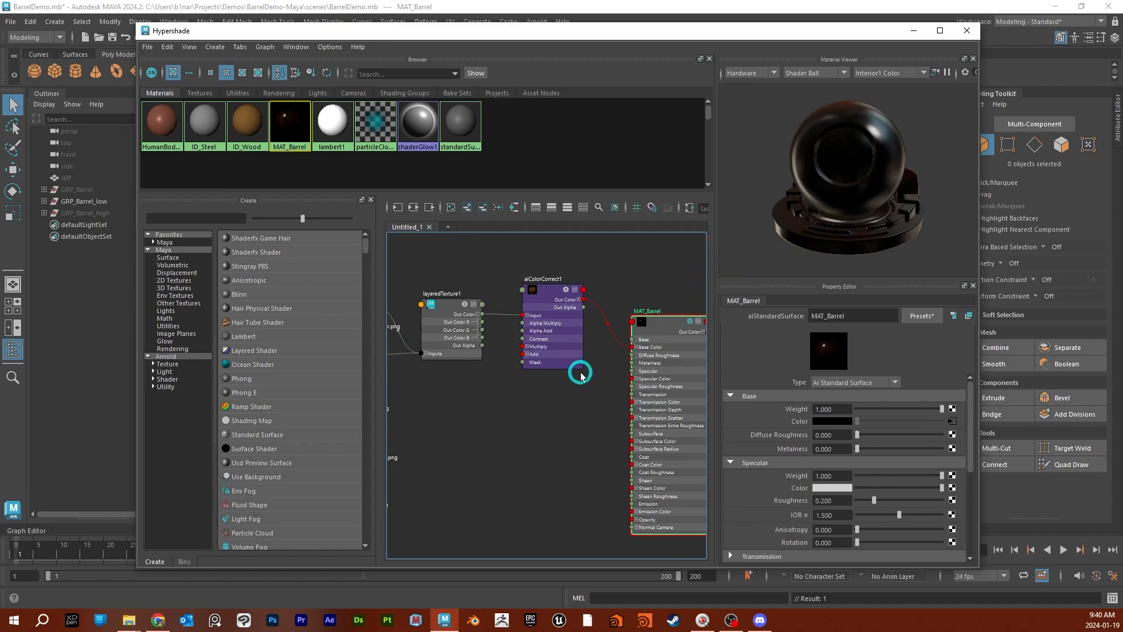
# - Maximize the Hypershade window, collapse the layered texture node and move it closer to the AO and base color textures
pyautogui.scroll(-3, 565, 383)
pyautogui.keyDown('alt'); pyautogui.moveTo(504, 421); pyautogui.dragTo(526, 401, button='middle'); pyautogui.keyUp('alt')
pyautogui.click(941, 30)
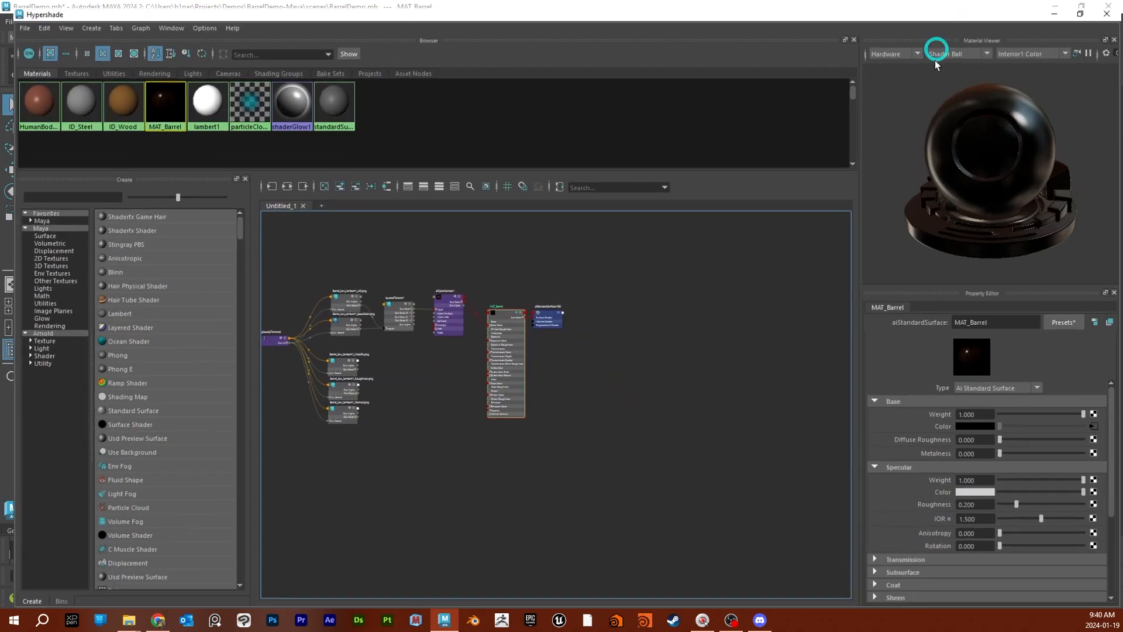
pyautogui.keyDown('alt'); pyautogui.moveTo(459, 471); pyautogui.dragTo(566, 454, button='middle'); pyautogui.keyUp('alt')
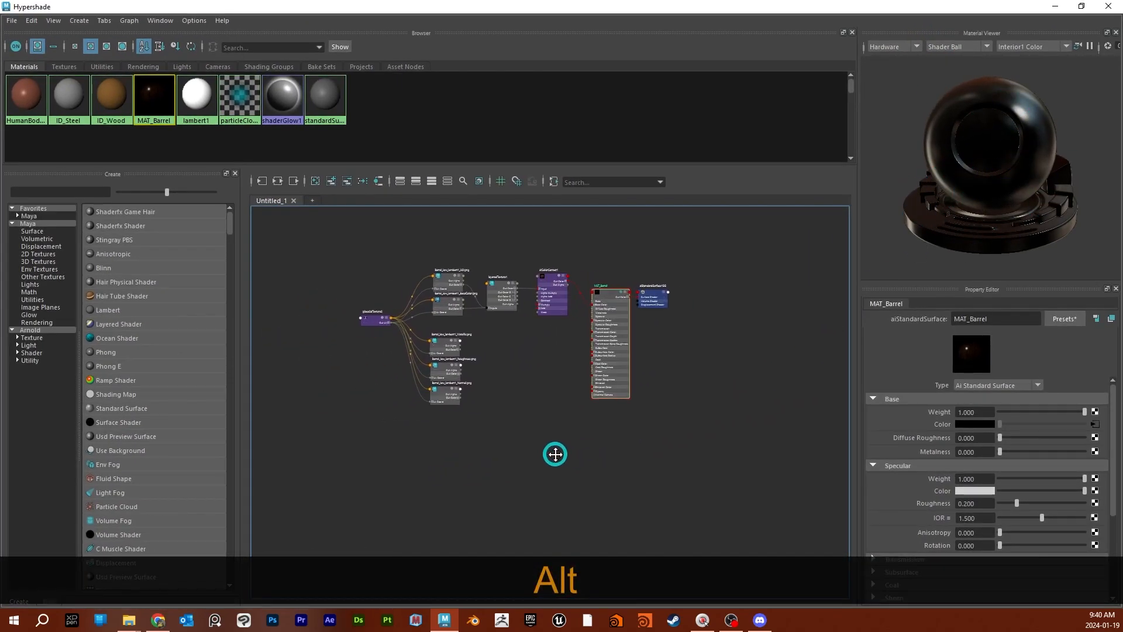
pyautogui.scroll(4, 544, 405)
pyautogui.keyDown('alt'); pyautogui.moveTo(534, 391); pyautogui.dragTo(534, 426, button='middle'); pyautogui.keyUp('alt')
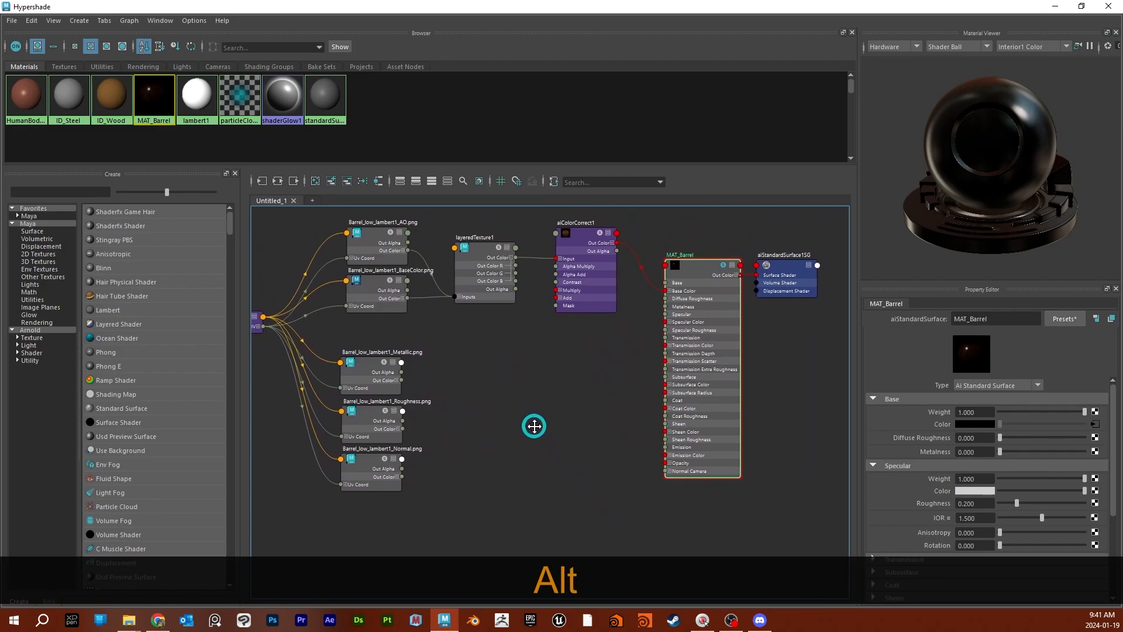
pyautogui.click(506, 248)
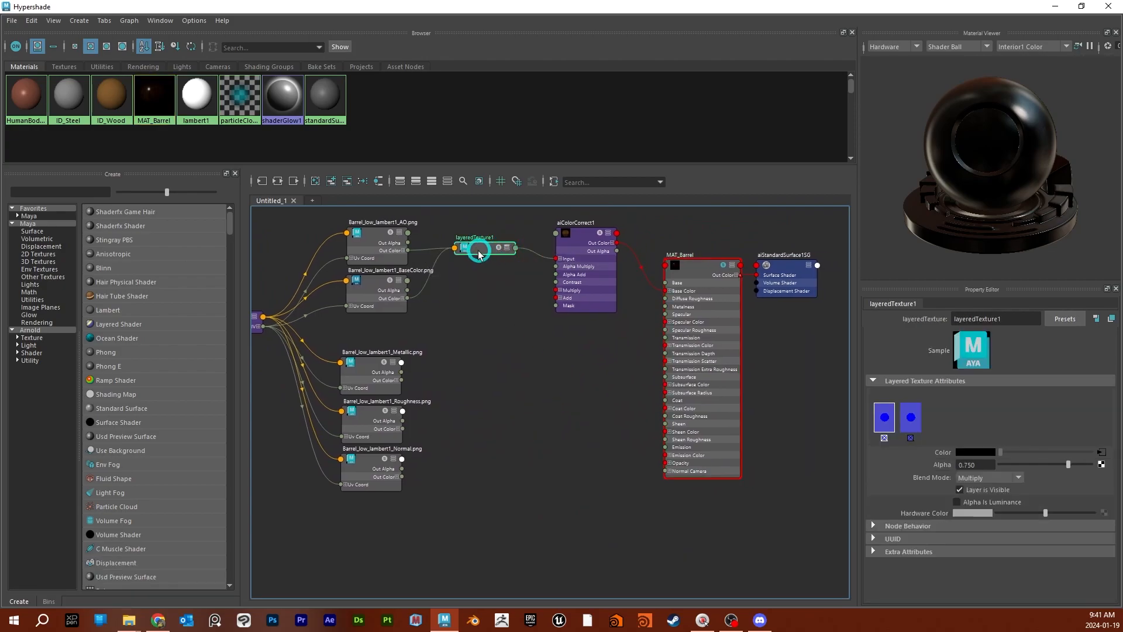
pyautogui.moveTo(486, 256); pyautogui.dragTo(456, 253)
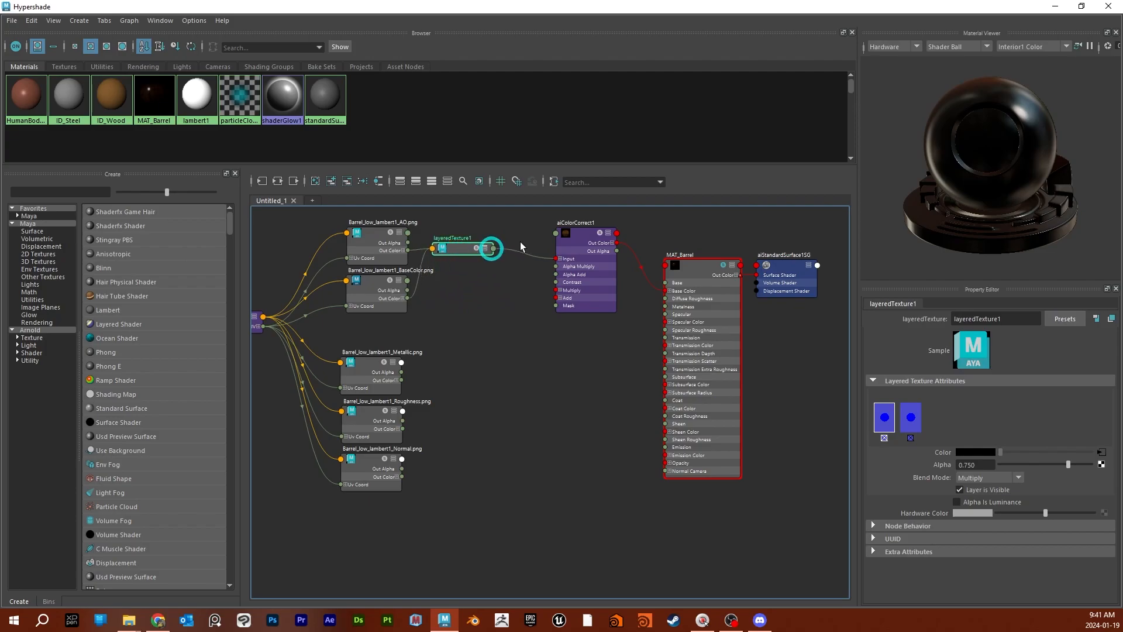
# - Solo the aiColorCorrect node and raise its Gamma to 3.357, undoing a further increase
pyautogui.click(597, 249)
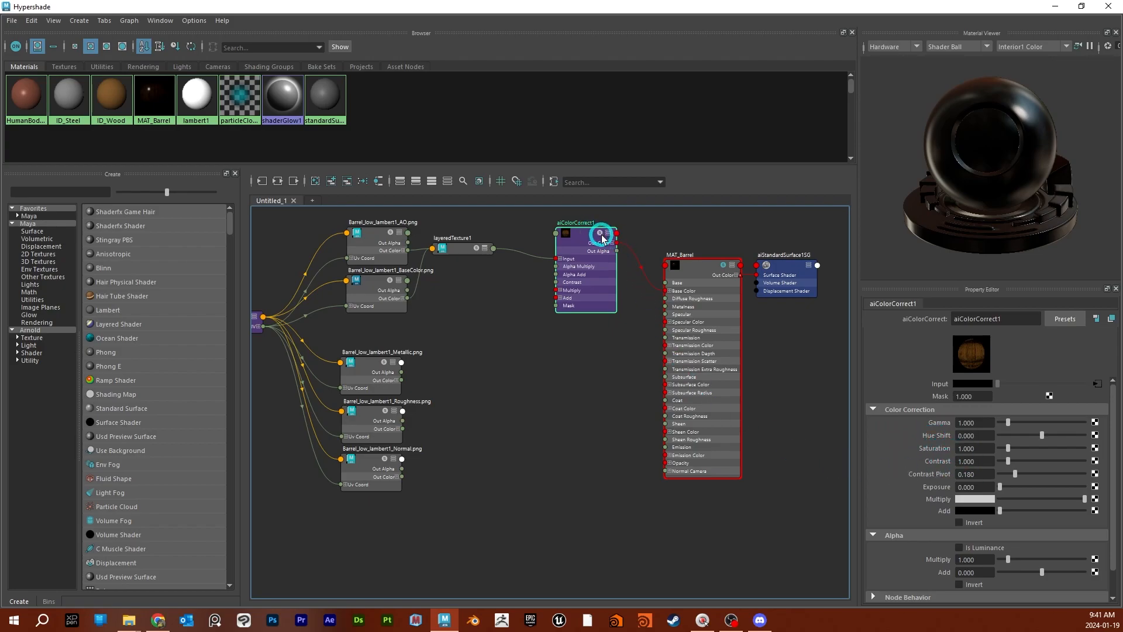
pyautogui.click(563, 235)
pyautogui.click(1035, 435)
pyautogui.click(1004, 428)
pyautogui.moveTo(1009, 426); pyautogui.dragTo(1028, 422)
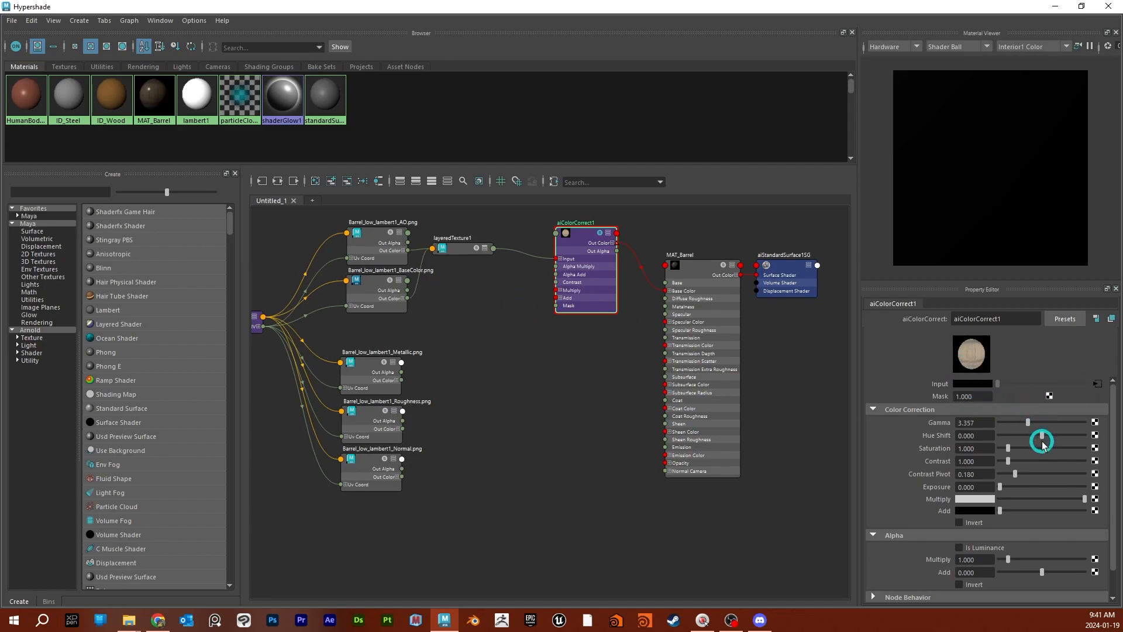
pyautogui.moveTo(1028, 423); pyautogui.dragTo(1038, 423)
pyautogui.hotkey('ctrl', 'z')
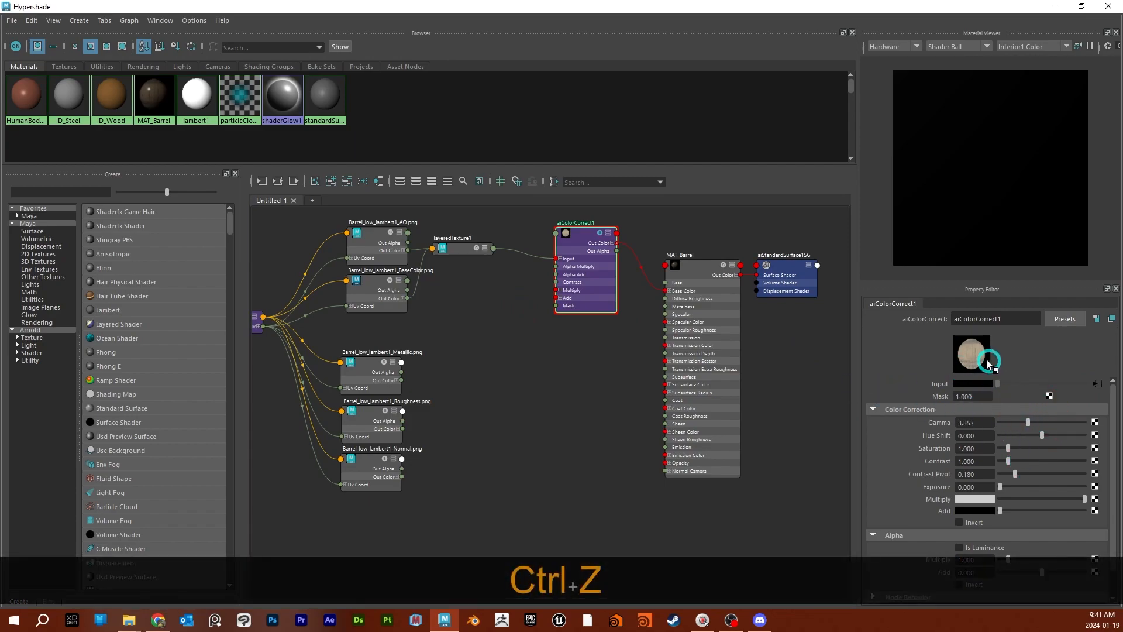
# - Try a higher Exposure on the aiColorCorrect node and undo it
pyautogui.click(600, 237)
pyautogui.click(582, 240)
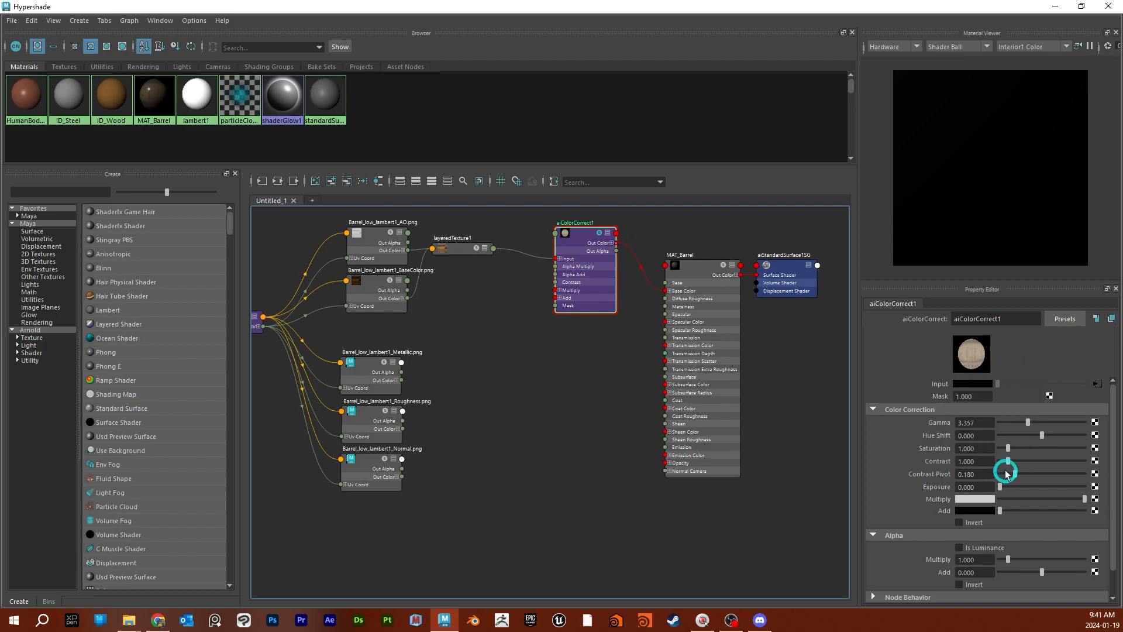
pyautogui.moveTo(1000, 487); pyautogui.dragTo(1024, 487)
pyautogui.hotkey('ctrl', 'z')
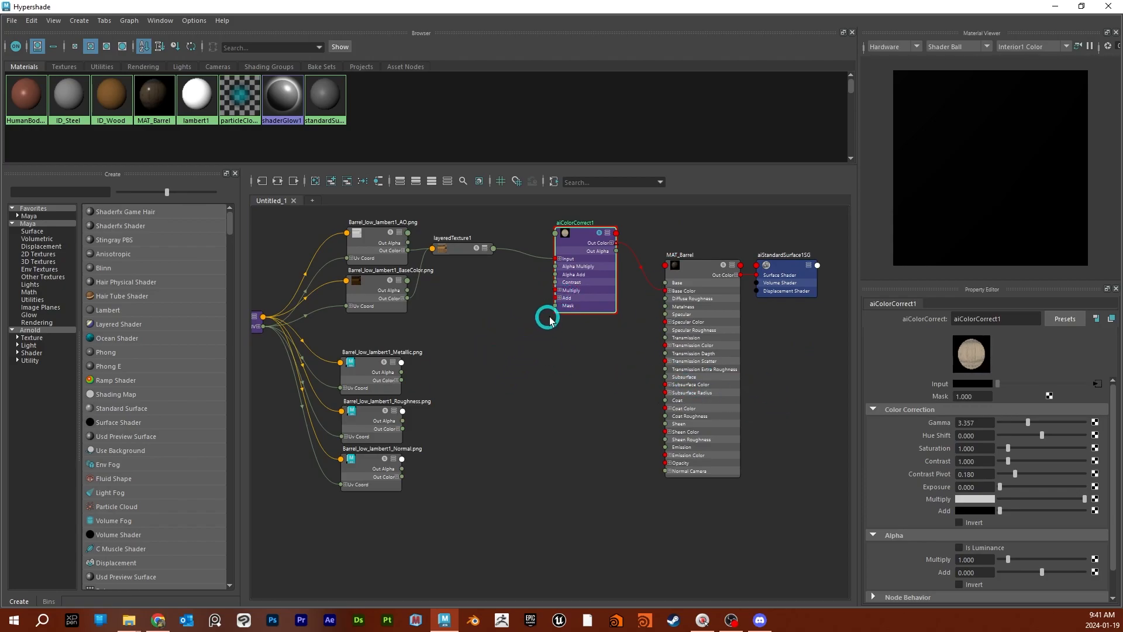
# - Add a remapHsv node between the texture maps and MAT_Barrel, and fold away its Hue and Saturation attributes
pyautogui.keyDown('alt'); pyautogui.moveTo(511, 383); pyautogui.dragTo(531, 384, button='middle'); pyautogui.keyUp('alt')
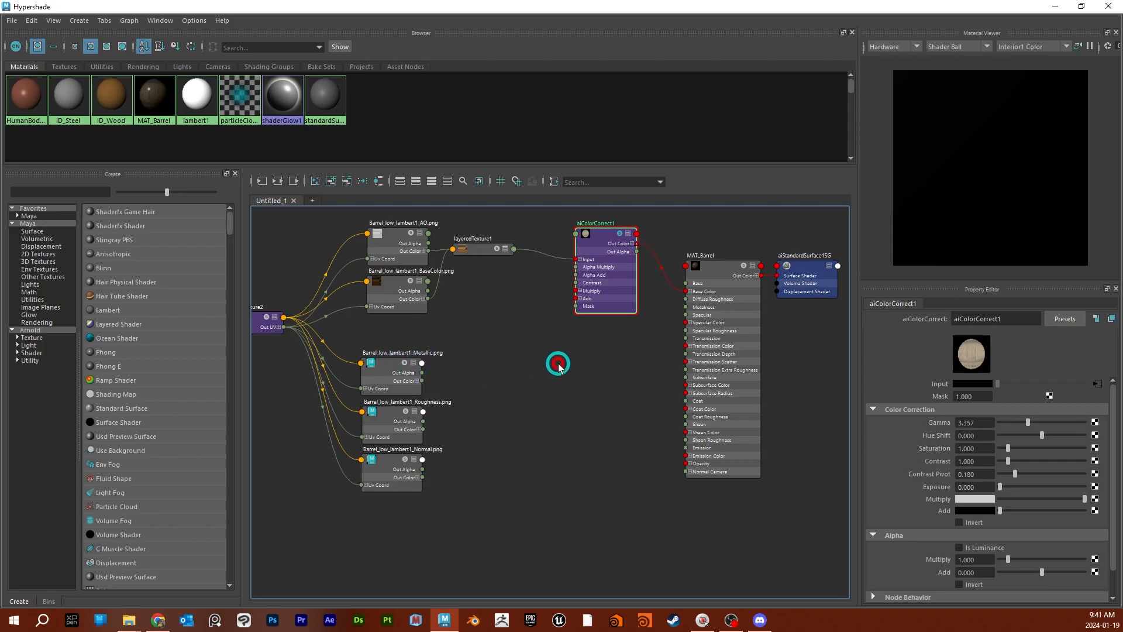
pyautogui.press('Tab')
pyautogui.write('r')
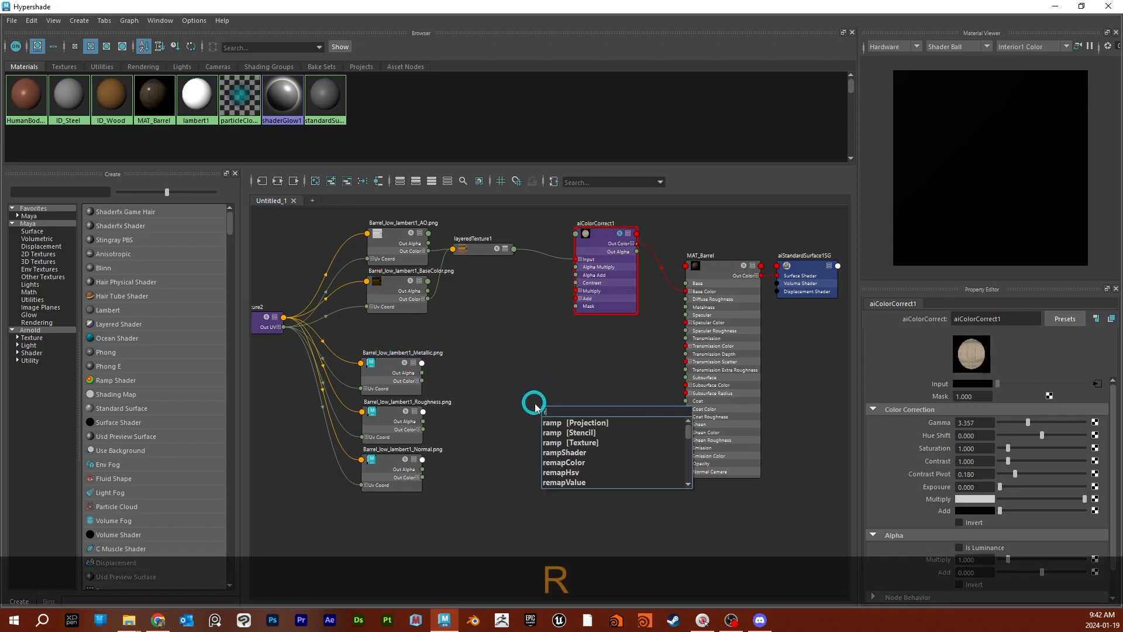
pyautogui.write('emap')
pyautogui.press('Down')
pyautogui.press('Down')
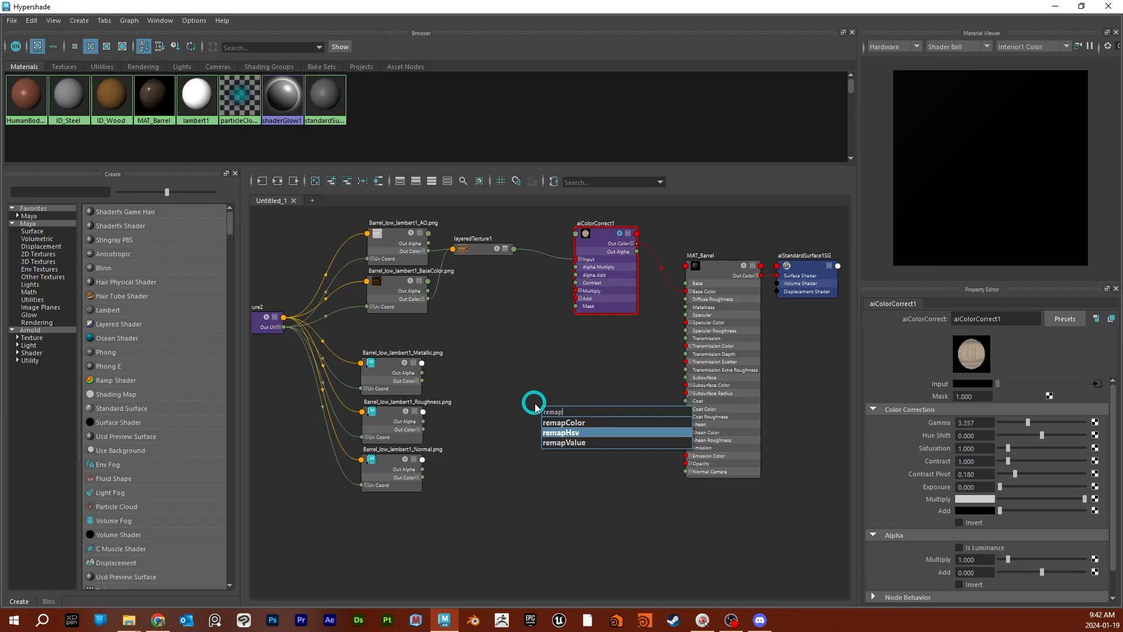
pyautogui.press('Return')
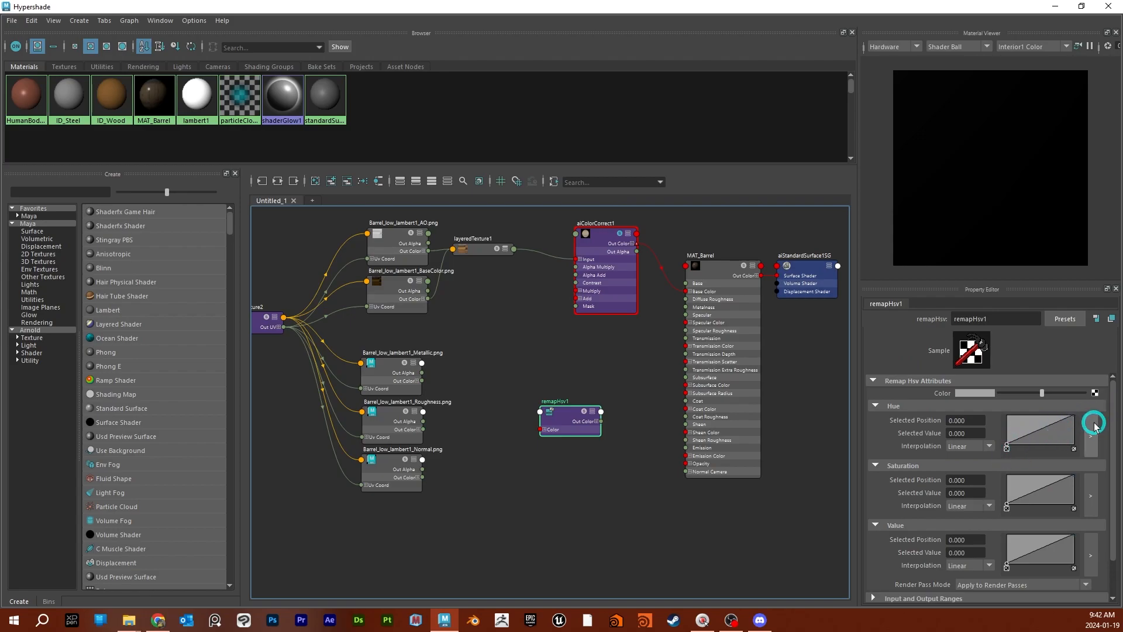
pyautogui.click(876, 406)
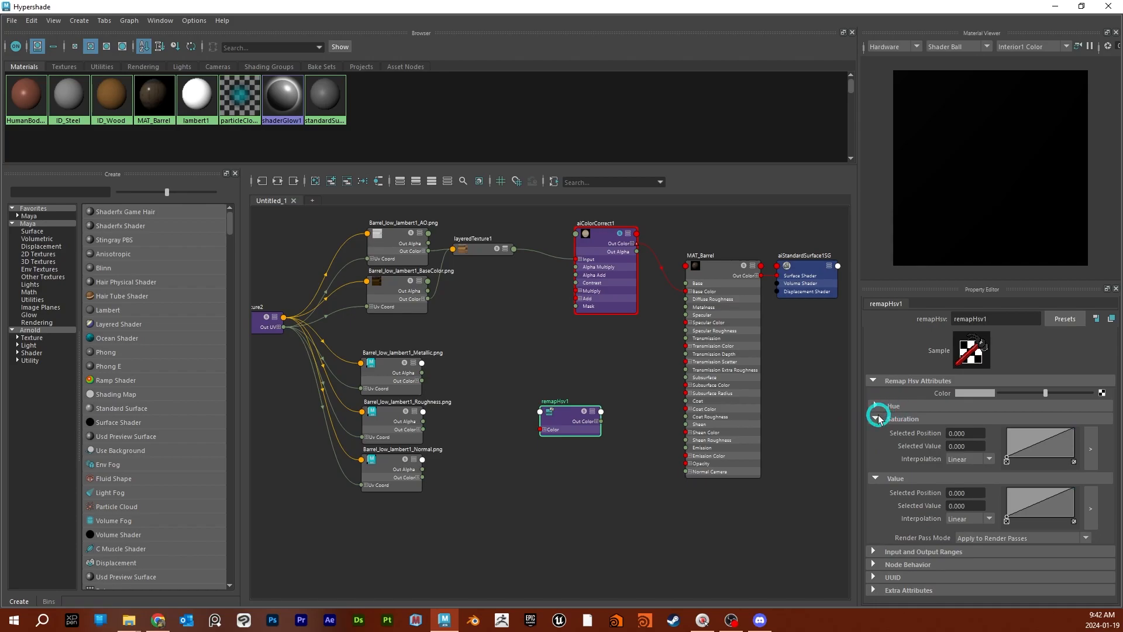
pyautogui.click(876, 419)
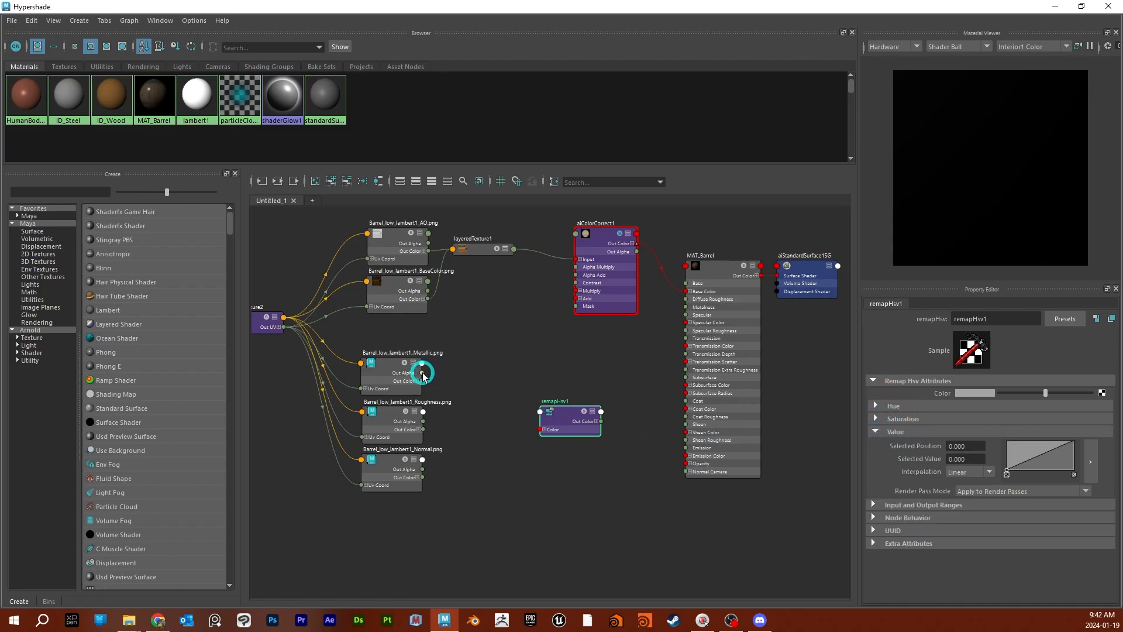
# - Move the remapHsv node beside the Metallic texture and connect the texture's Out Color to its Color input
pyautogui.moveTo(554, 412); pyautogui.dragTo(535, 380)
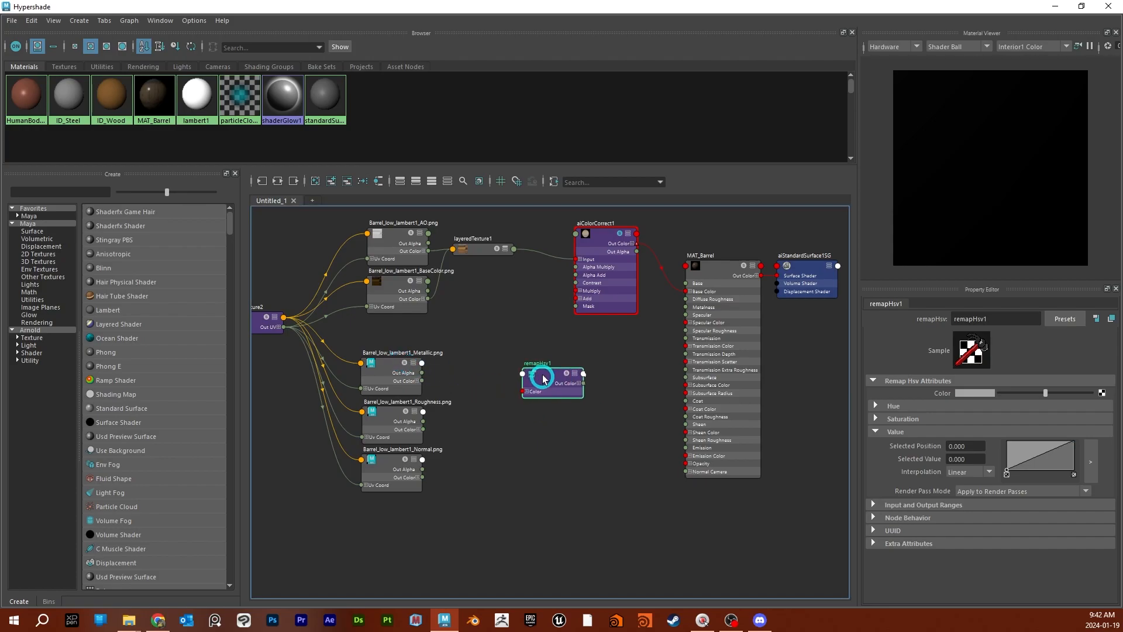
pyautogui.scroll(3, 527, 363)
pyautogui.scroll(-2, 518, 364)
pyautogui.moveTo(381, 389); pyautogui.dragTo(522, 402)
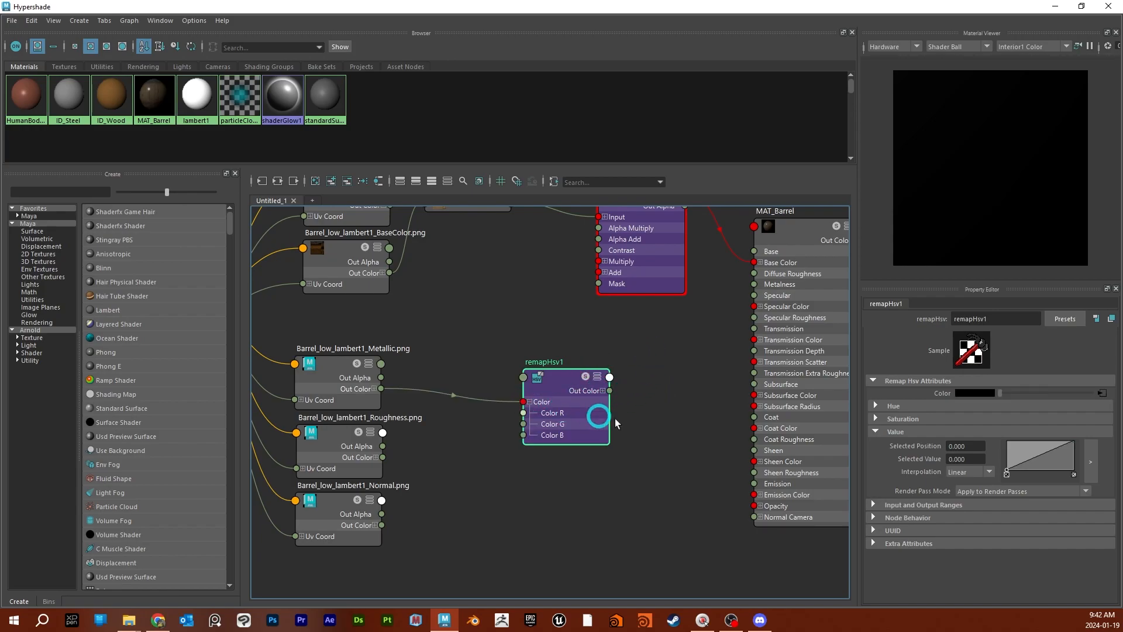
# - Expand the remapHsv node's Out Color and connect Out Color R to MAT_Barrel's Metalness
pyautogui.keyDown('alt'); pyautogui.moveTo(680, 396); pyautogui.dragTo(603, 406, button='middle'); pyautogui.keyUp('alt')
pyautogui.moveTo(489, 384); pyautogui.dragTo(535, 361)
pyautogui.click(566, 362)
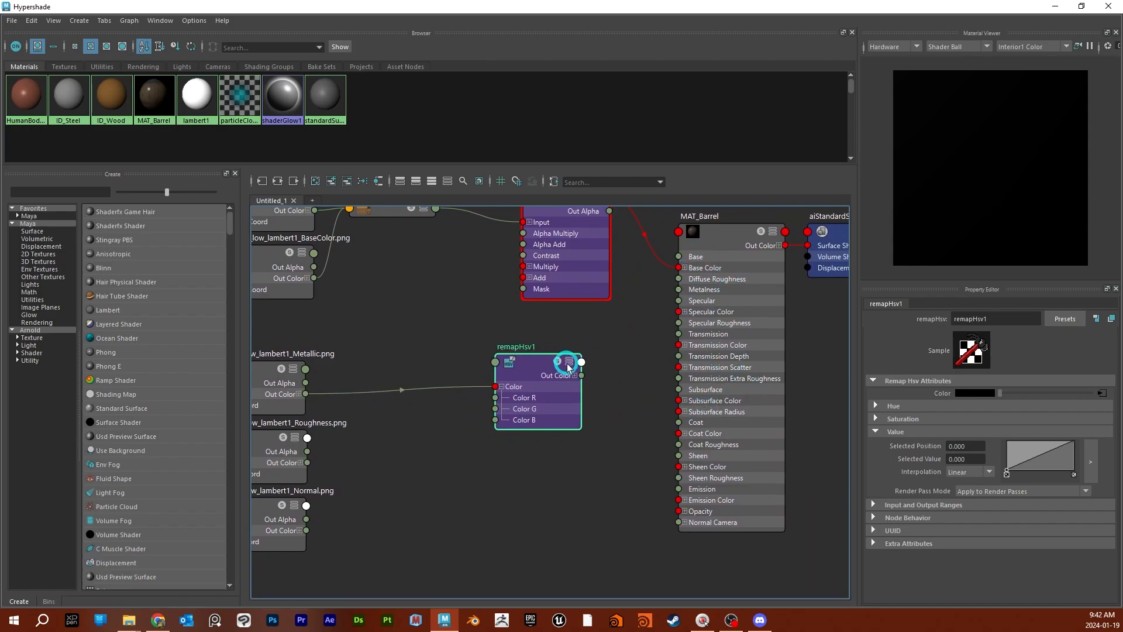
pyautogui.click(574, 376)
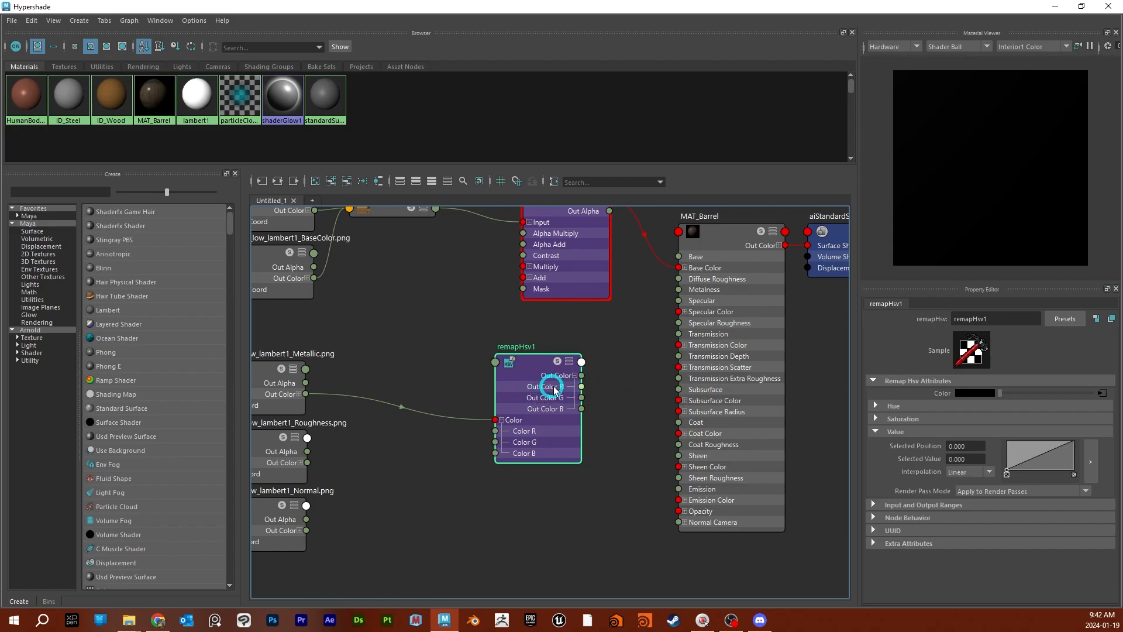
pyautogui.moveTo(582, 388); pyautogui.dragTo(680, 290)
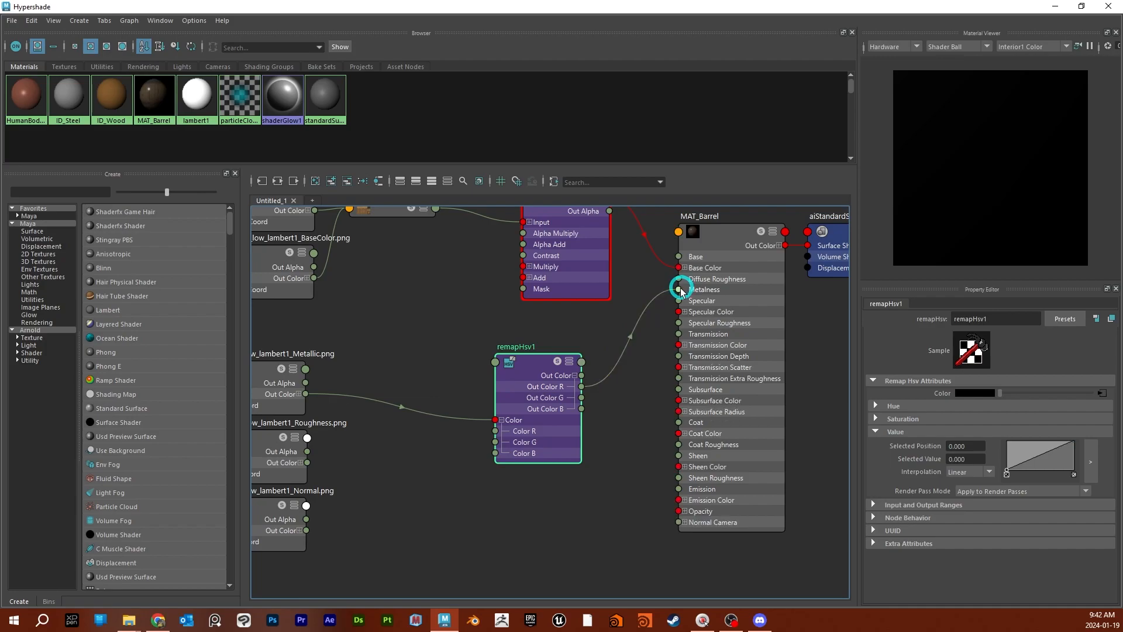
# - Solo the metalness remapHsv node to preview it, collapse it and place it just below the aiColorCorrect node
pyautogui.click(557, 364)
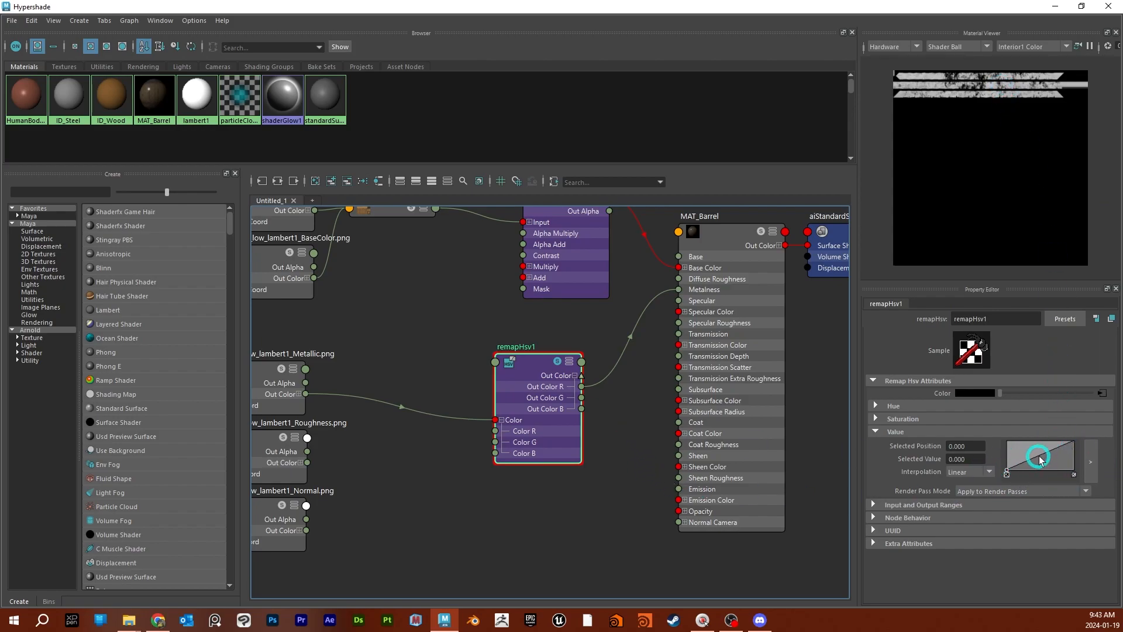
pyautogui.click(569, 362)
pyautogui.moveTo(540, 365); pyautogui.dragTo(565, 334)
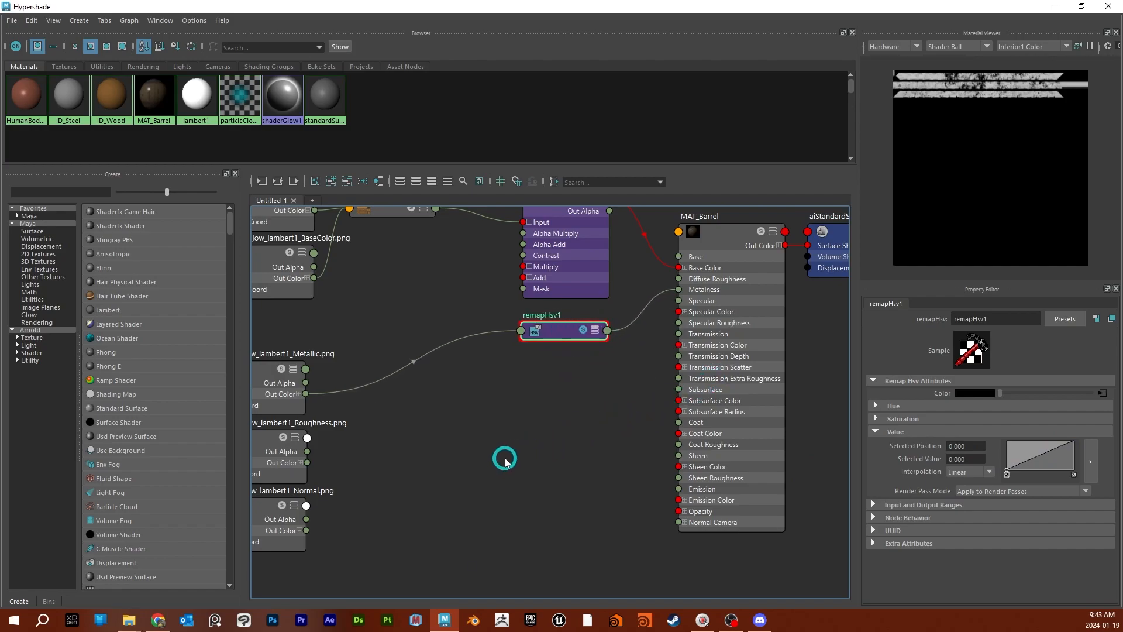
# - Add a second remapHsv node beside the Roughness texture and connect the texture's Out Color to its Color input
pyautogui.press('Tab')
pyautogui.write('remap')
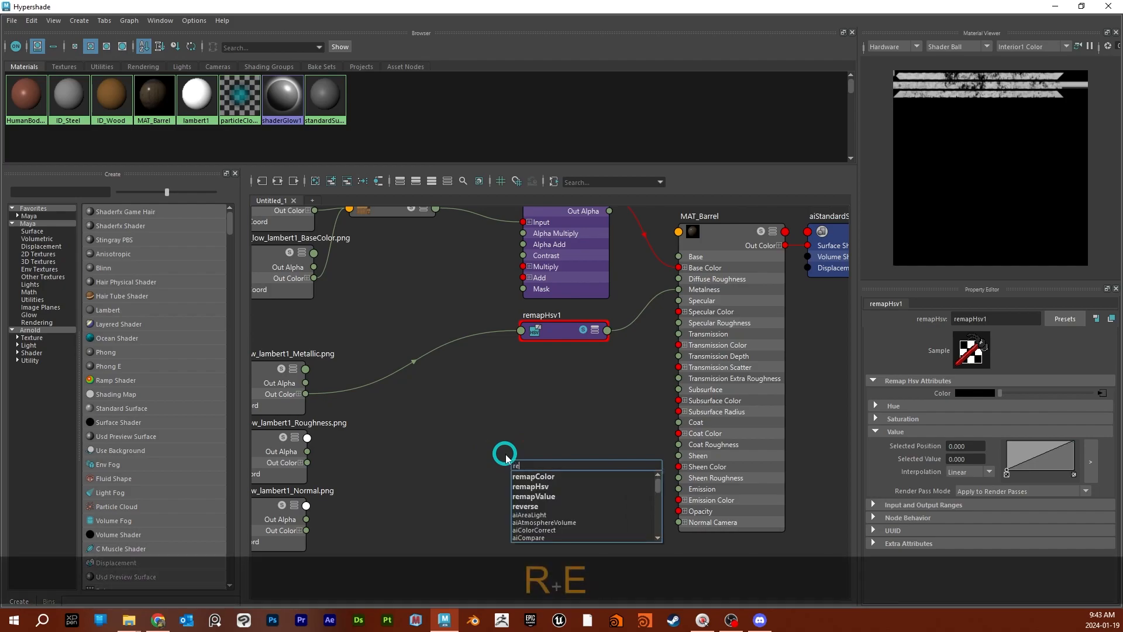
pyautogui.press('Down')
pyautogui.press('Down')
pyautogui.press('Return')
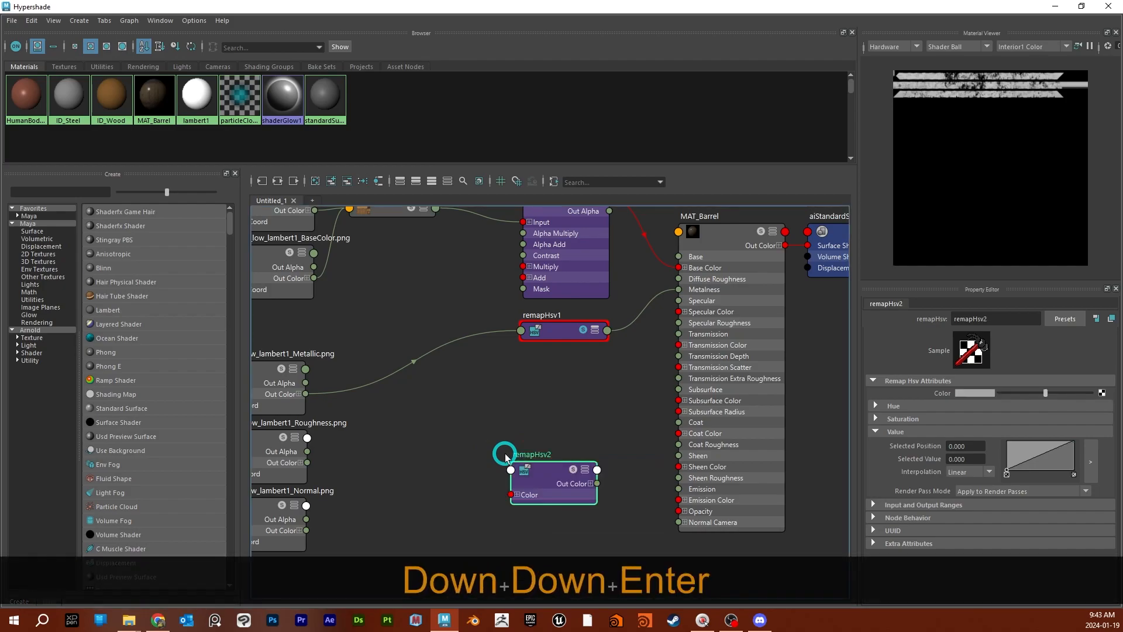
pyautogui.moveTo(554, 477); pyautogui.dragTo(549, 430)
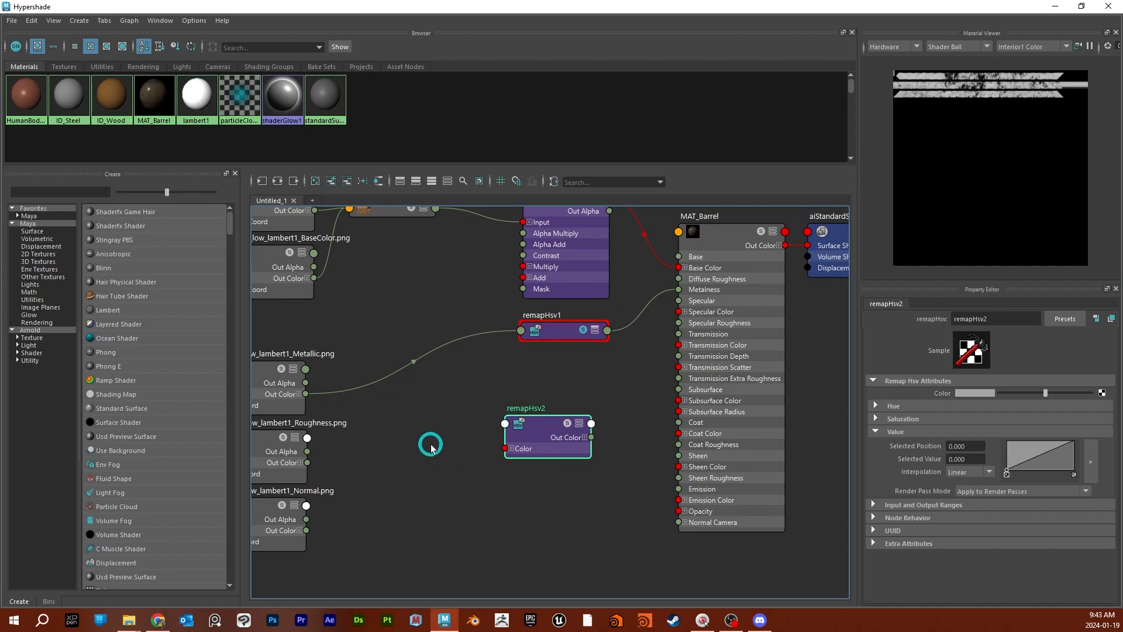
pyautogui.scroll(-2, 431, 447)
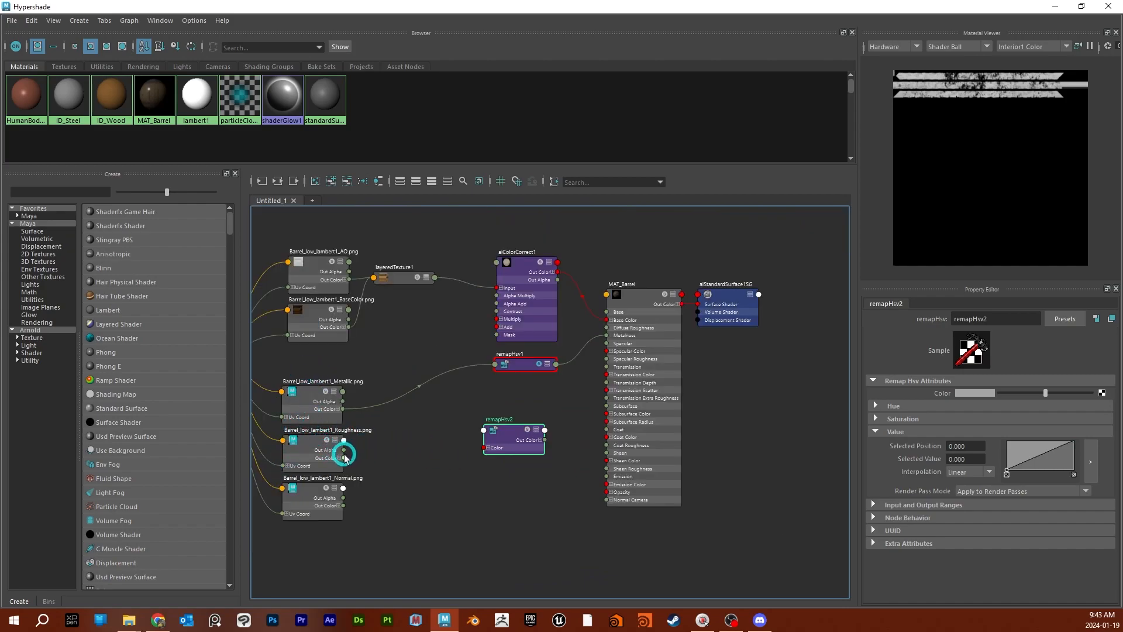
pyautogui.moveTo(345, 460); pyautogui.dragTo(489, 451)
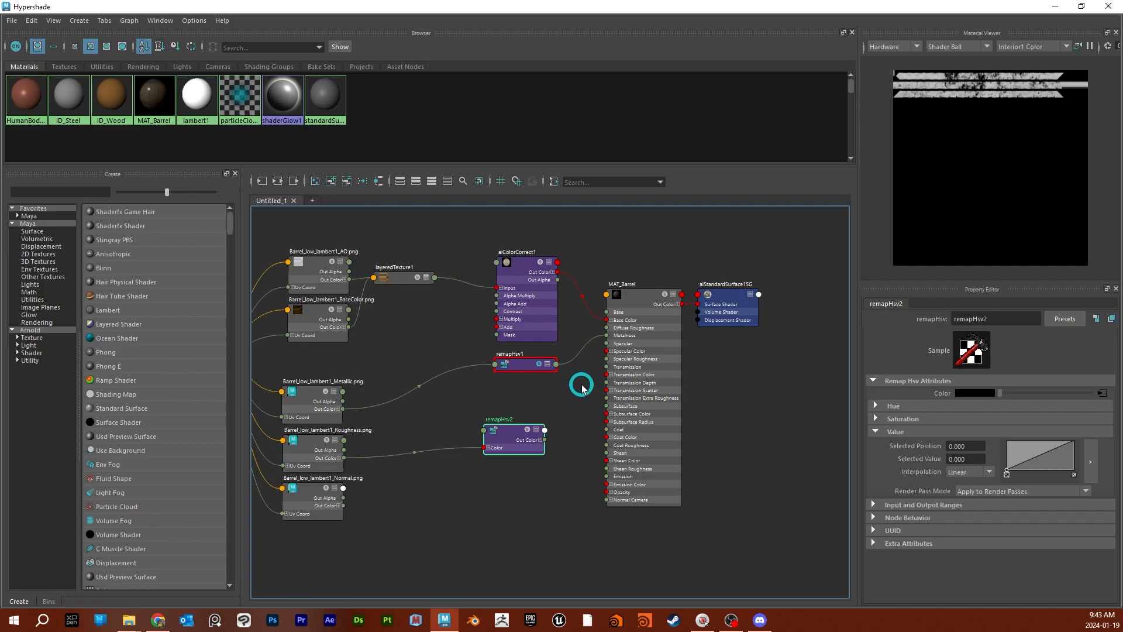
# - Connect the second remapHsv node's Out Color R to MAT_Barrel's Specular Roughness, then collapse the node and place it below the first remapHsv
pyautogui.click(540, 442)
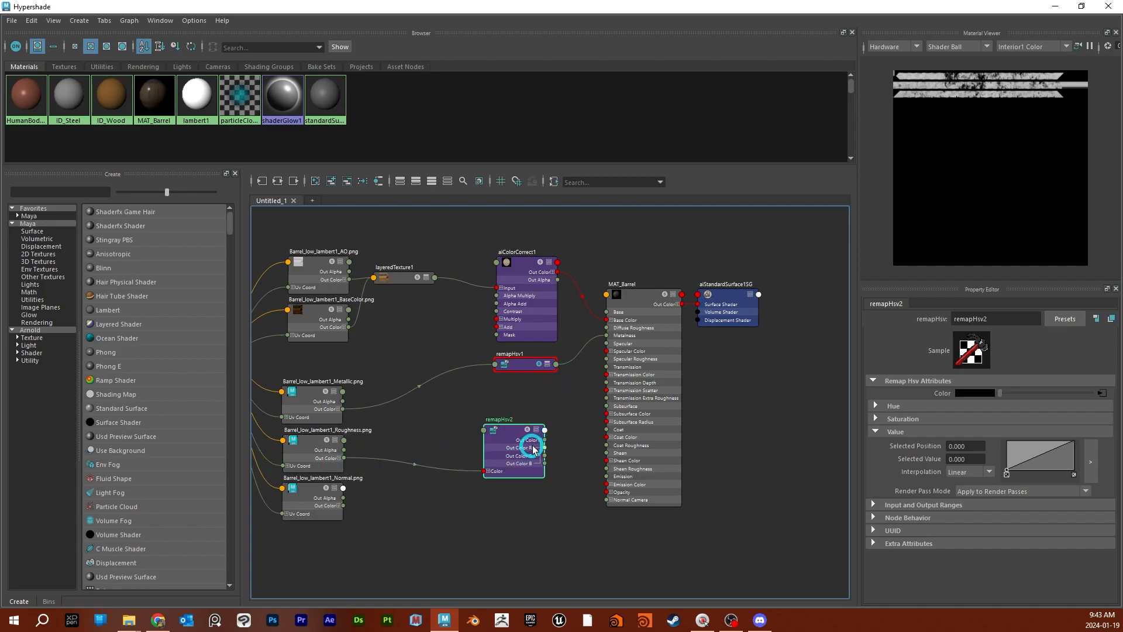
pyautogui.moveTo(543, 448); pyautogui.dragTo(607, 361)
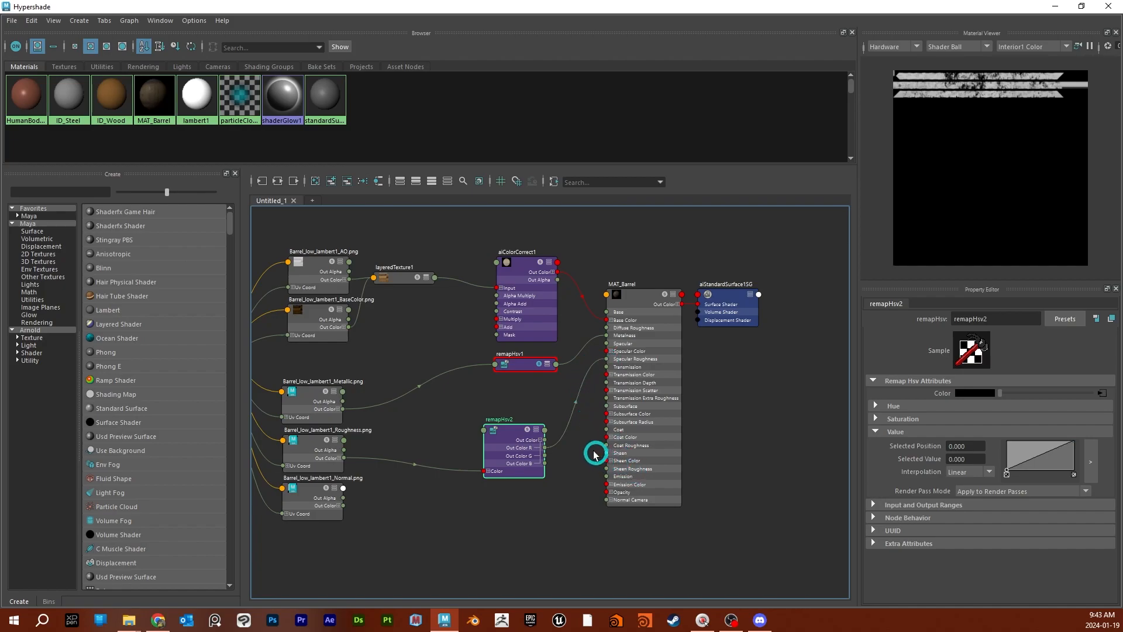
pyautogui.click(538, 430)
pyautogui.moveTo(514, 433); pyautogui.dragTo(524, 422)
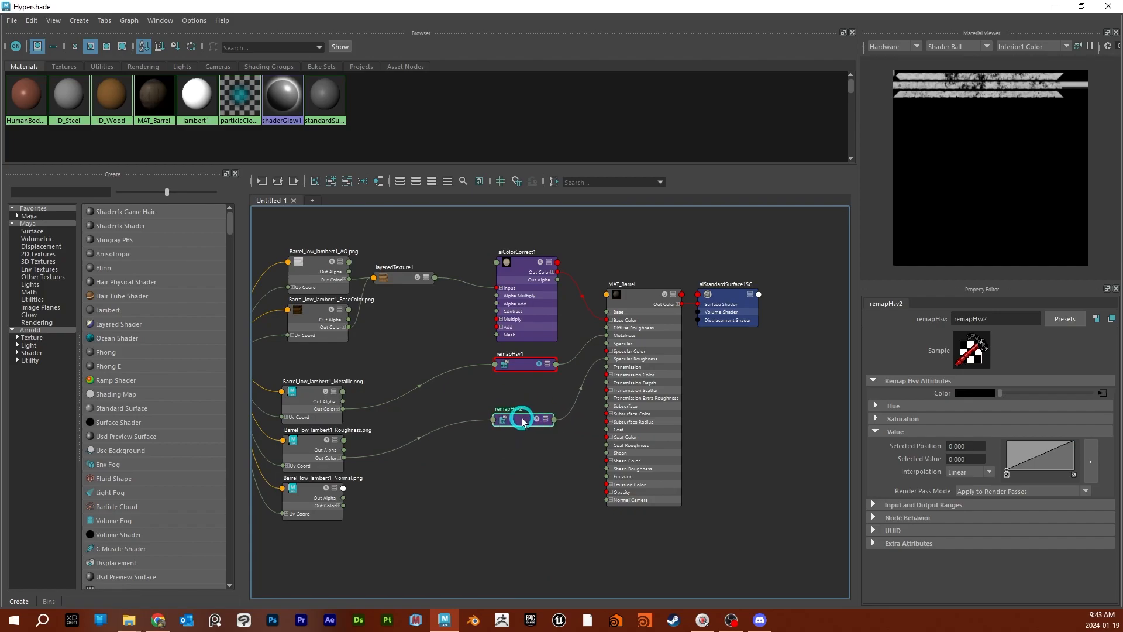
# - Solo the roughness remapHsv node and try reshaping its Value ramp with extra points, removing them again
pyautogui.click(534, 421)
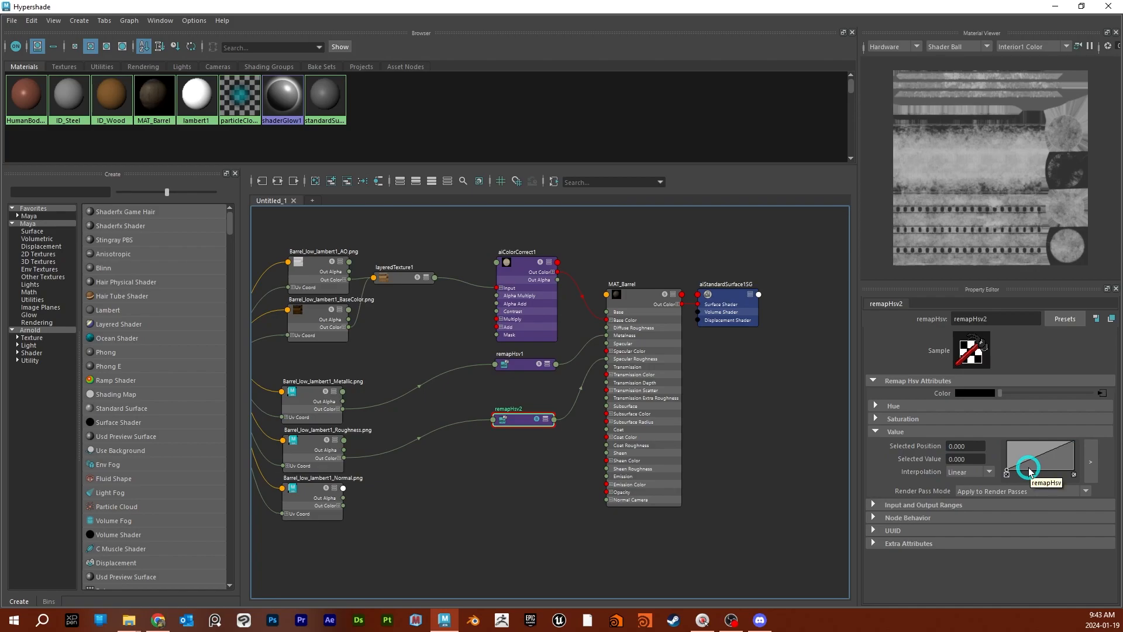
pyautogui.moveTo(1033, 462)
pyautogui.mouseDown()
pyautogui.moveTo(1043, 467)
pyautogui.moveTo(1021, 445)
pyautogui.moveTo(1028, 464)
pyautogui.moveTo(1057, 466)
pyautogui.moveTo(1014, 449)
pyautogui.moveTo(1023, 468)
pyautogui.moveTo(1017, 453)
pyautogui.moveTo(1043, 466)
pyautogui.moveTo(1049, 448)
pyautogui.mouseUp()
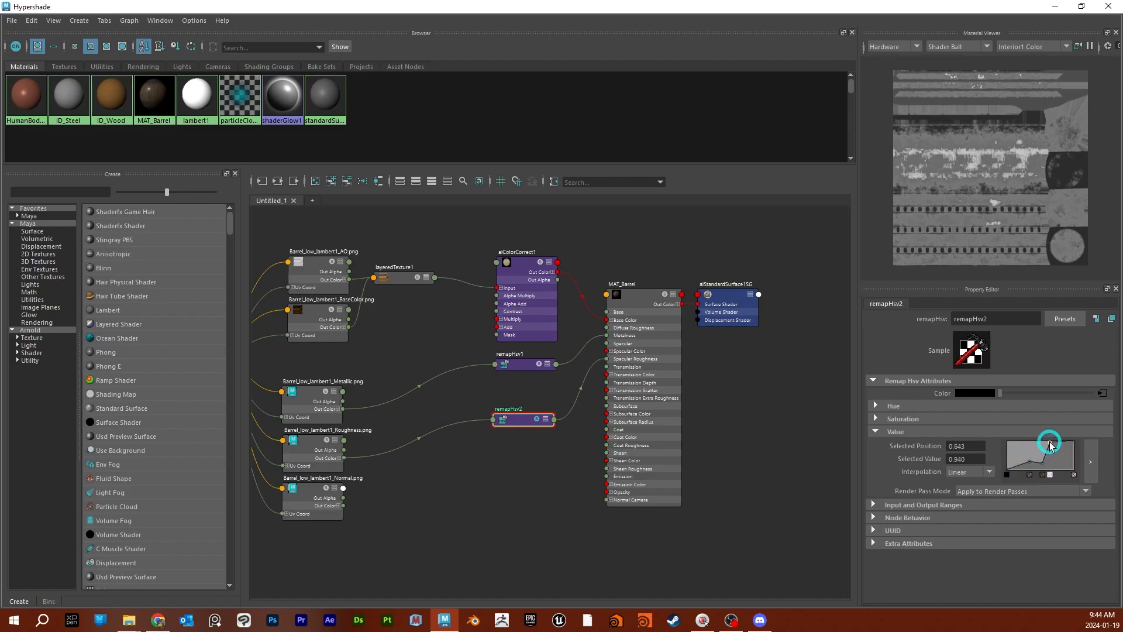
pyautogui.click(1050, 475)
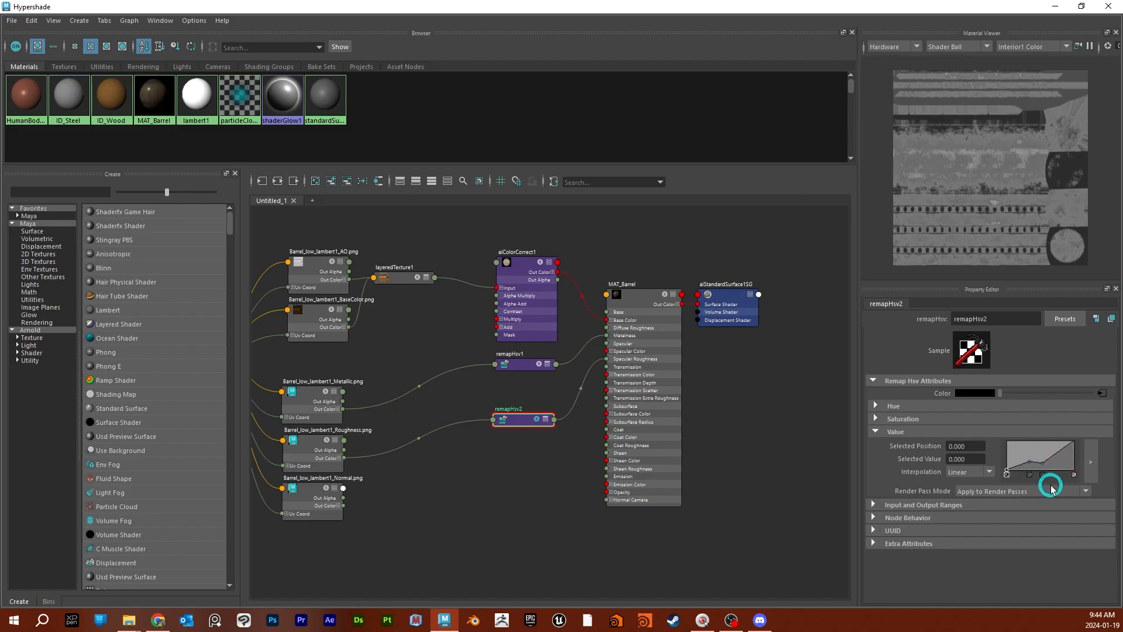
pyautogui.moveTo(1055, 459)
pyautogui.mouseDown()
pyautogui.moveTo(1042, 456)
pyautogui.moveTo(1061, 456)
pyautogui.mouseUp()
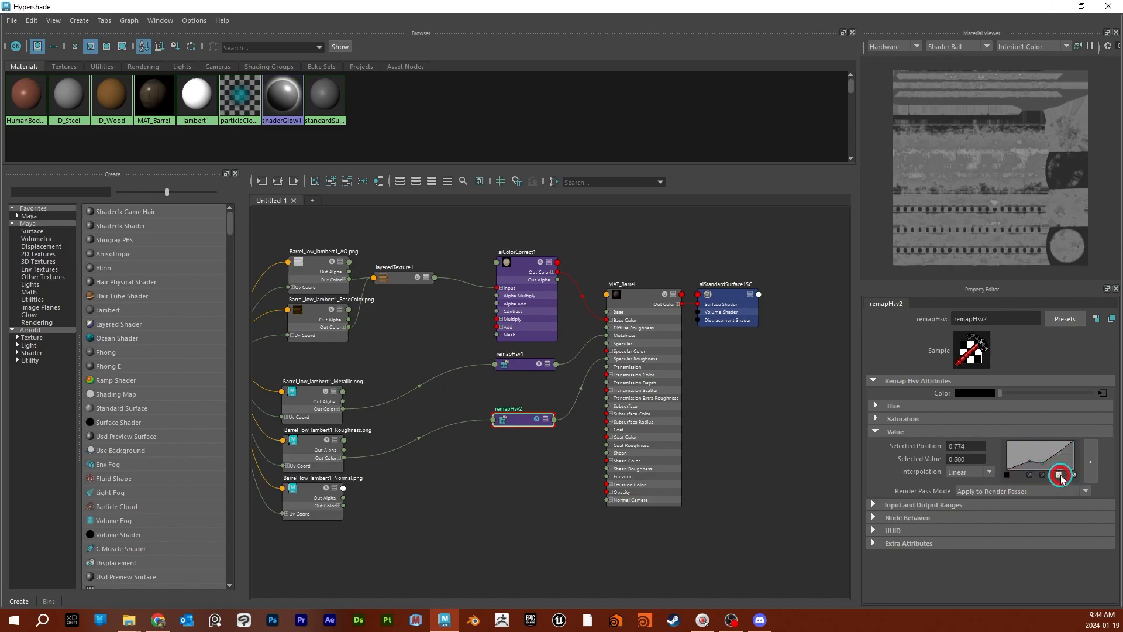
pyautogui.click(1029, 475)
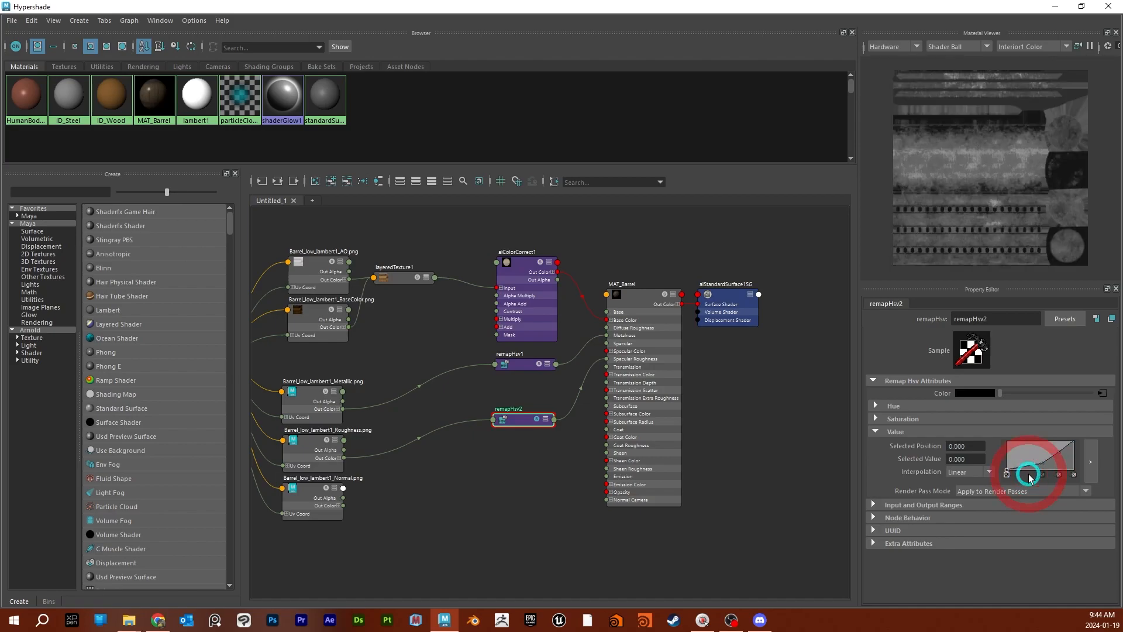
pyautogui.click(1059, 475)
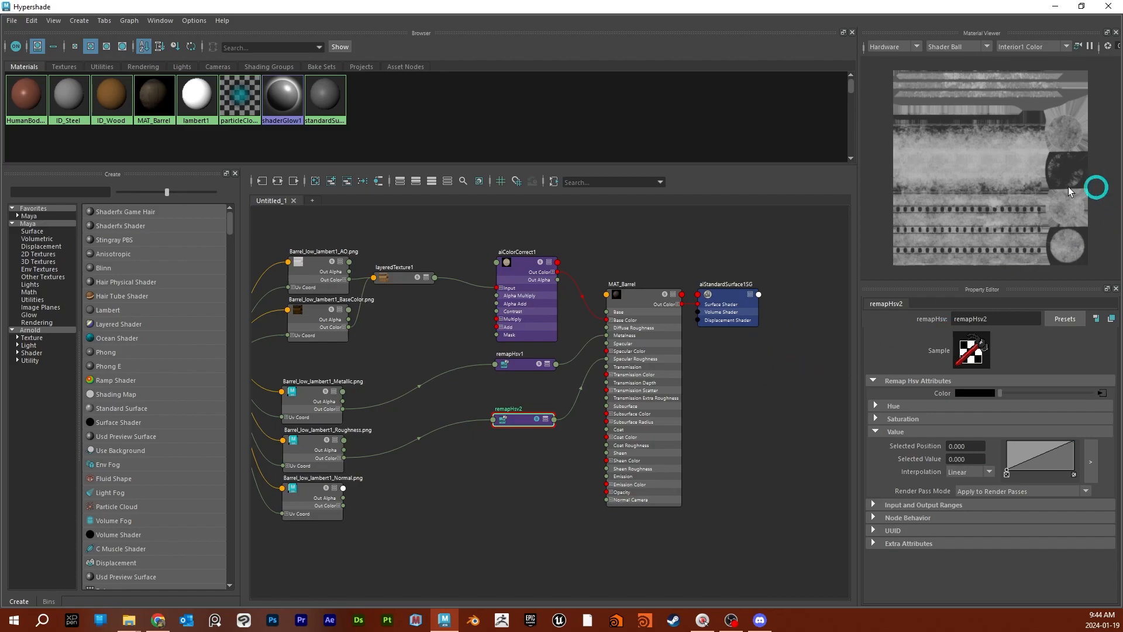
# - Add an aiNormalMap node to the graph and place it below the roughness remapHsv node
pyautogui.keyDown('alt'); pyautogui.moveTo(435, 488); pyautogui.dragTo(499, 443, button='middle'); pyautogui.keyUp('alt')
pyautogui.press('Tab')
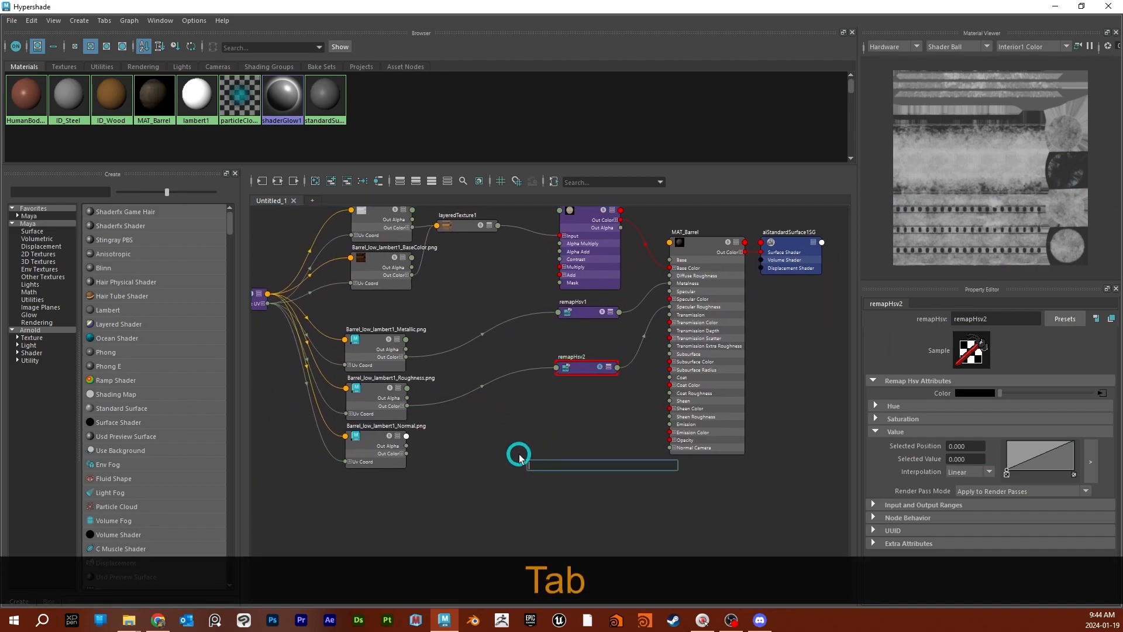
pyautogui.write('ai')
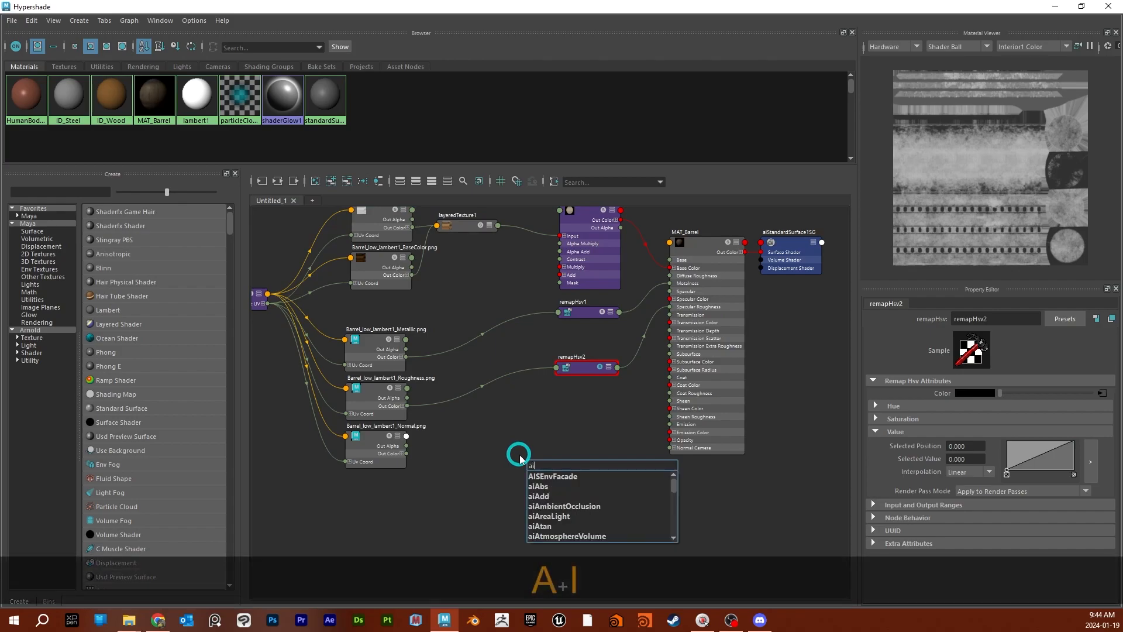
pyautogui.write('normal')
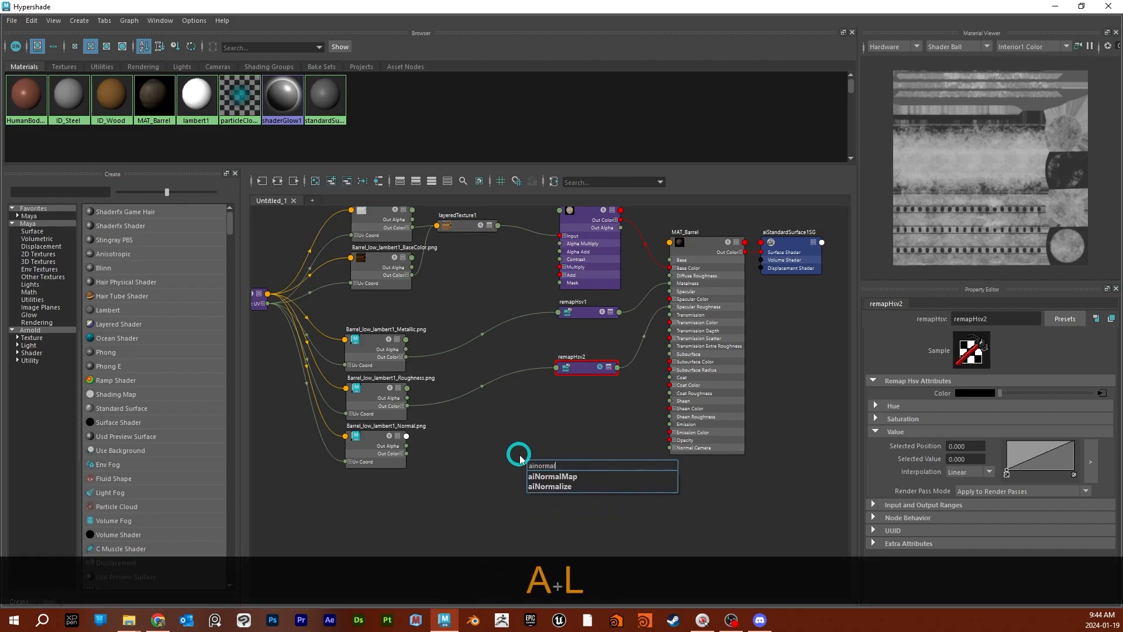
pyautogui.press('Down')
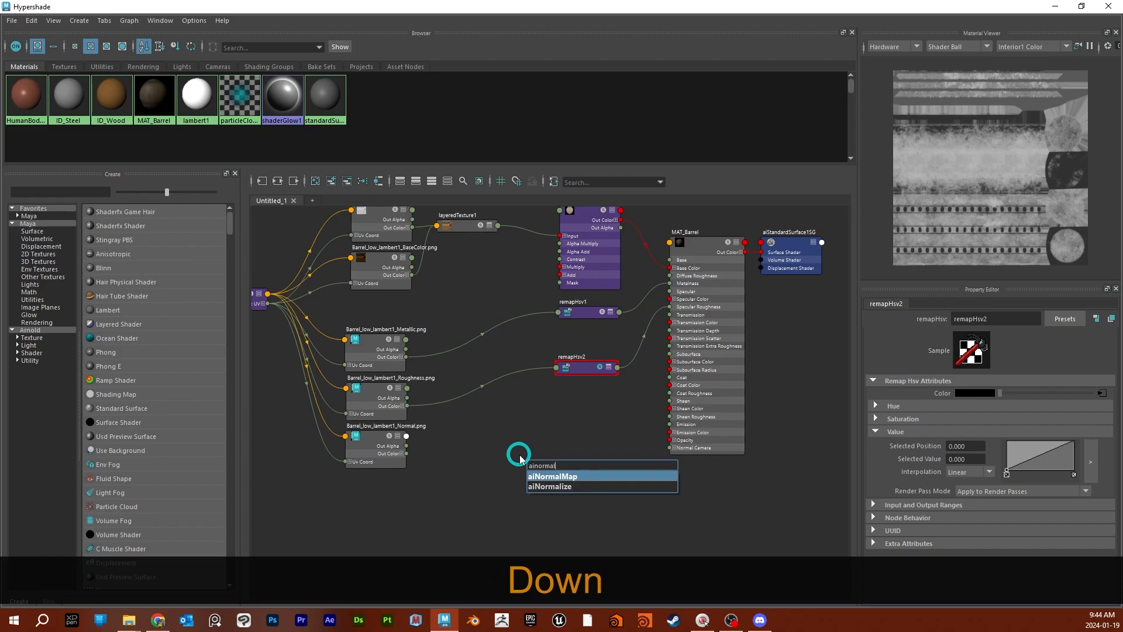
pyautogui.press('Return')
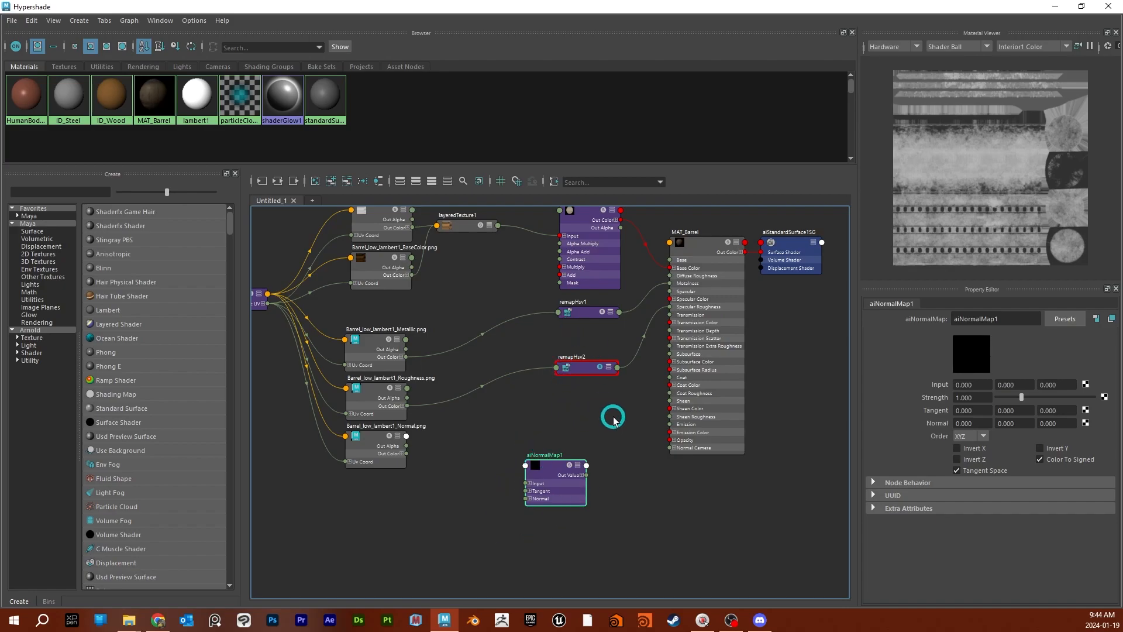
pyautogui.moveTo(554, 468); pyautogui.dragTo(579, 418)
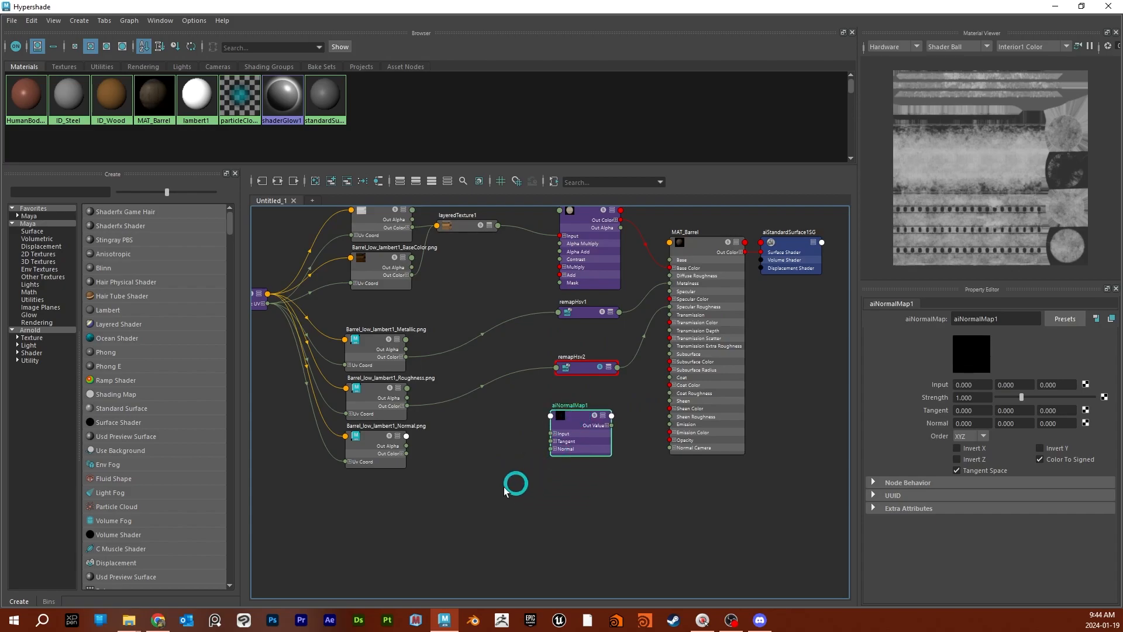
# - Connect the Normal texture's Out Color to the aiNormalMap node's Input and move the node closer to the texture
pyautogui.scroll(2, 462, 433)
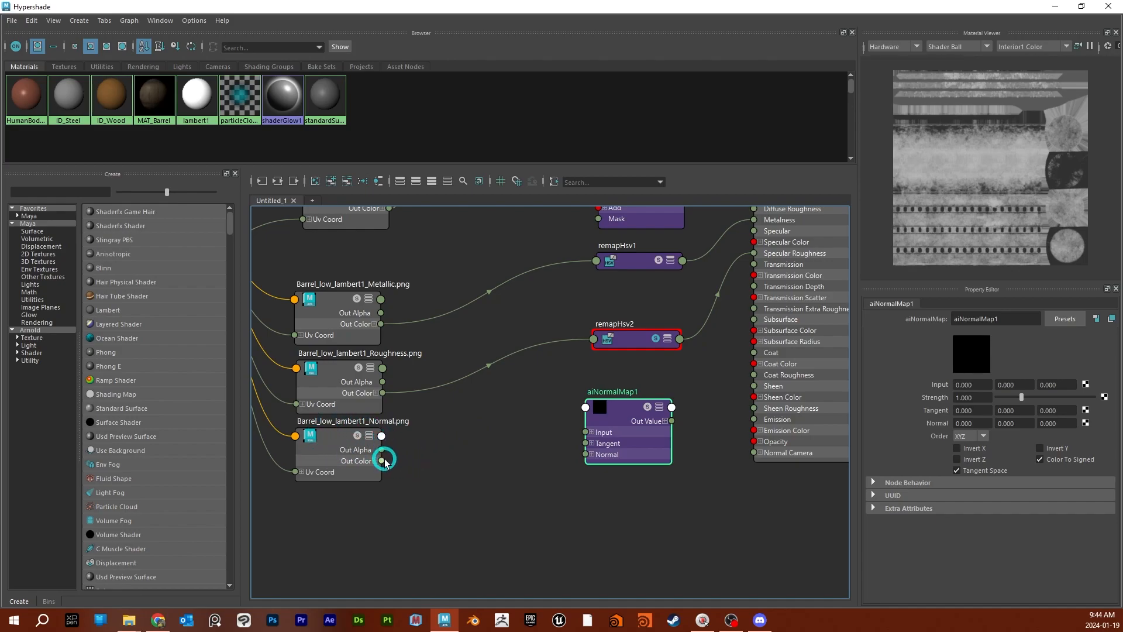
pyautogui.moveTo(383, 461); pyautogui.dragTo(587, 434)
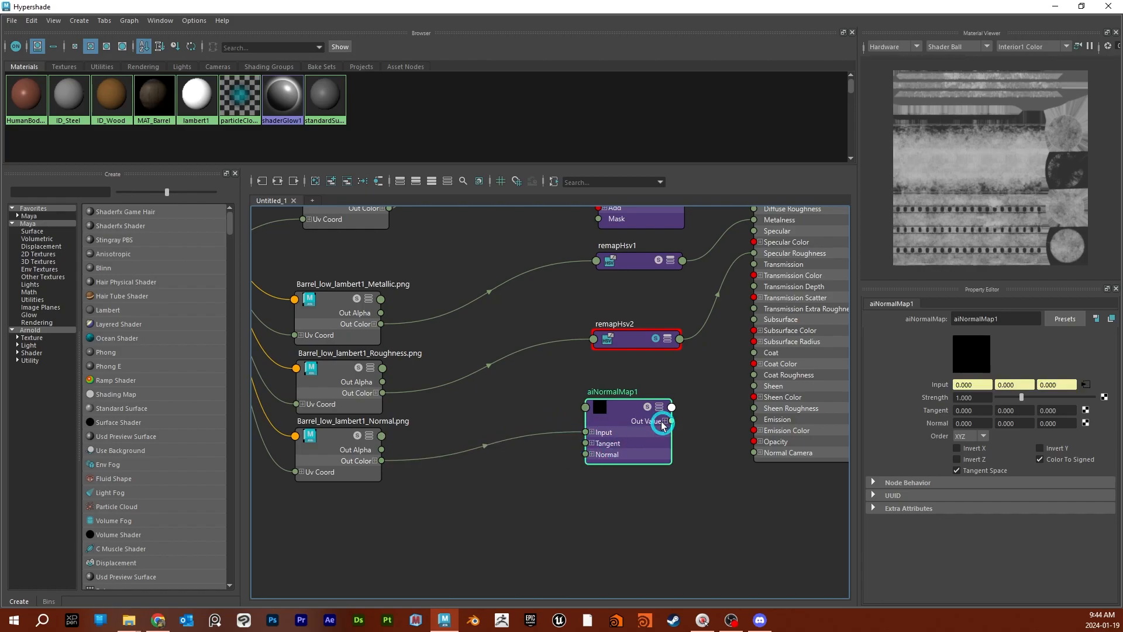
pyautogui.moveTo(650, 416); pyautogui.dragTo(598, 409)
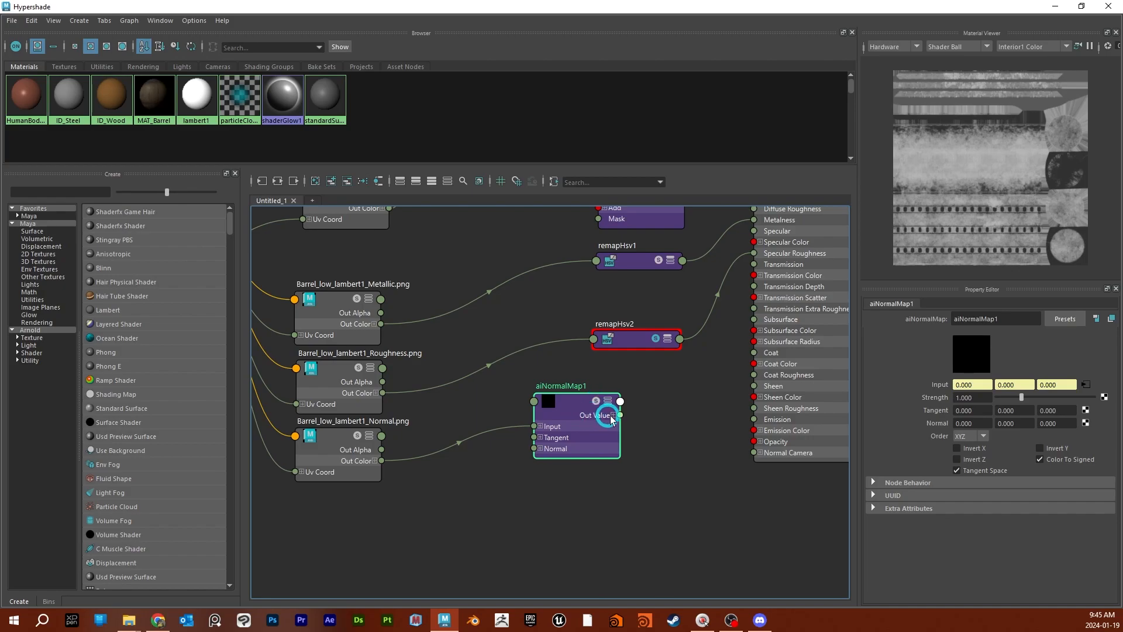
# - Connect the aiNormalMap node's Out Value to MAT_Barrel's Normal Camera and save the scene
pyautogui.moveTo(621, 416); pyautogui.dragTo(754, 456)
pyautogui.scroll(-3, 689, 472)
pyautogui.keyDown('alt'); pyautogui.moveTo(725, 504); pyautogui.dragTo(675, 480, button='middle'); pyautogui.keyUp('alt')
pyautogui.scroll(1, 637, 471)
pyautogui.hotkey('ctrl', 's')
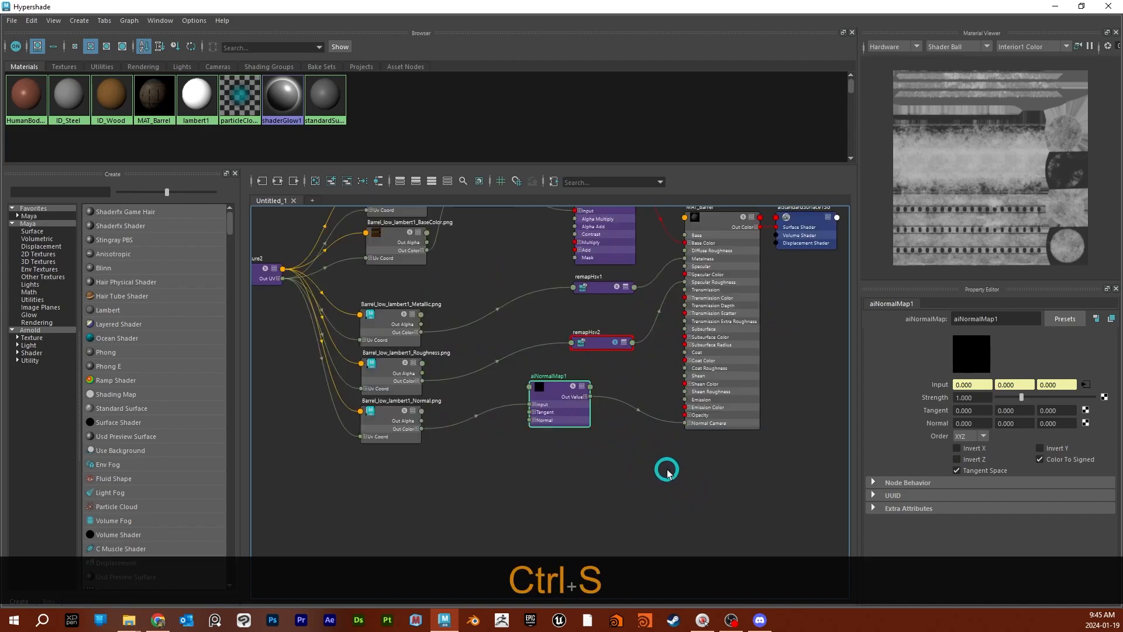
pyautogui.keyDown('alt'); pyautogui.moveTo(632, 466); pyautogui.dragTo(642, 493, button='middle'); pyautogui.keyUp('alt')
pyautogui.scroll(-1, 646, 492)
pyautogui.scroll(1, 634, 469)
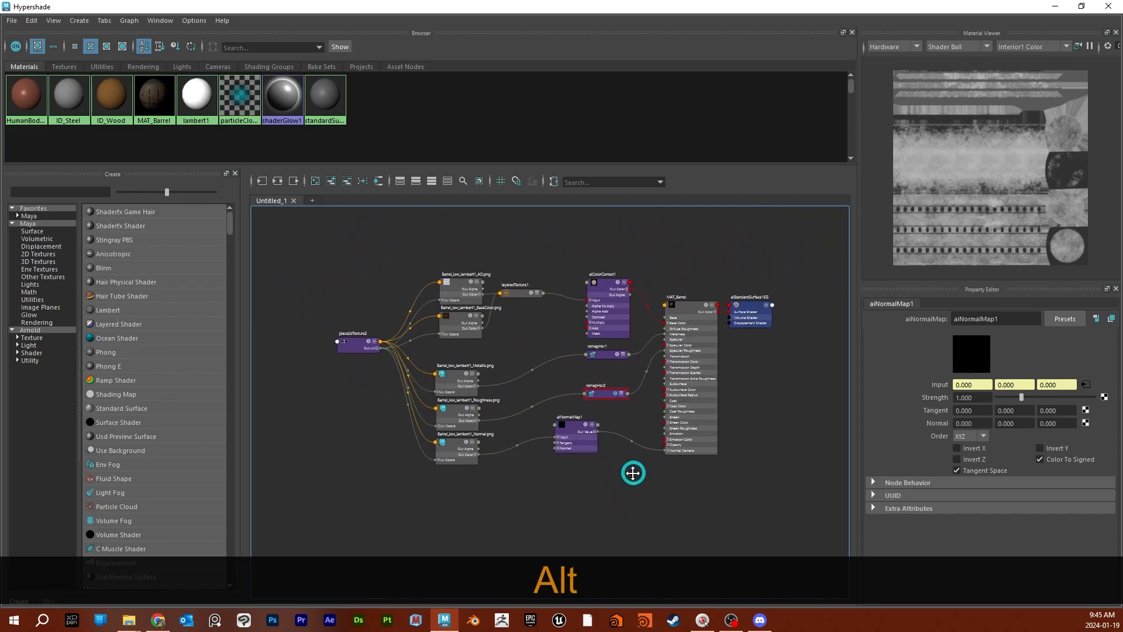
# - Collapse the aiColorCorrect node, stack both remapHsv nodes beneath it and line up aiNormalMap with MAT_Barrel's Normal Camera input
pyautogui.keyDown('alt'); pyautogui.moveTo(619, 305); pyautogui.dragTo(644, 369, button='middle'); pyautogui.keyUp('alt')
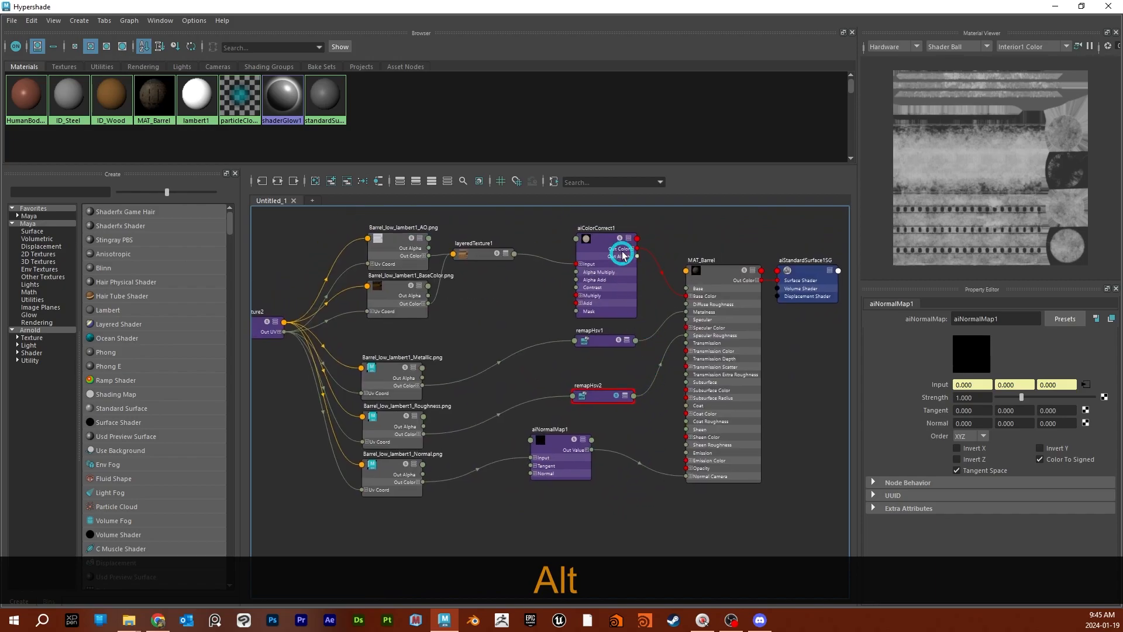
pyautogui.click(630, 238)
pyautogui.moveTo(608, 240); pyautogui.dragTo(615, 297)
pyautogui.moveTo(599, 345); pyautogui.dragTo(607, 323)
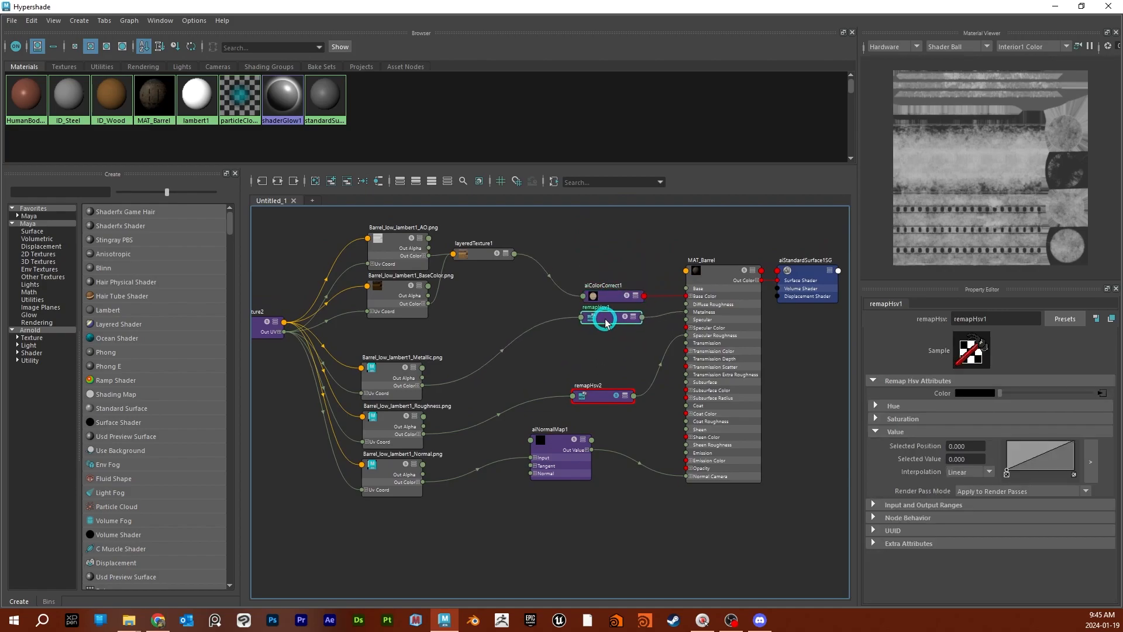
pyautogui.moveTo(599, 398); pyautogui.dragTo(608, 343)
pyautogui.moveTo(556, 448); pyautogui.dragTo(606, 474)
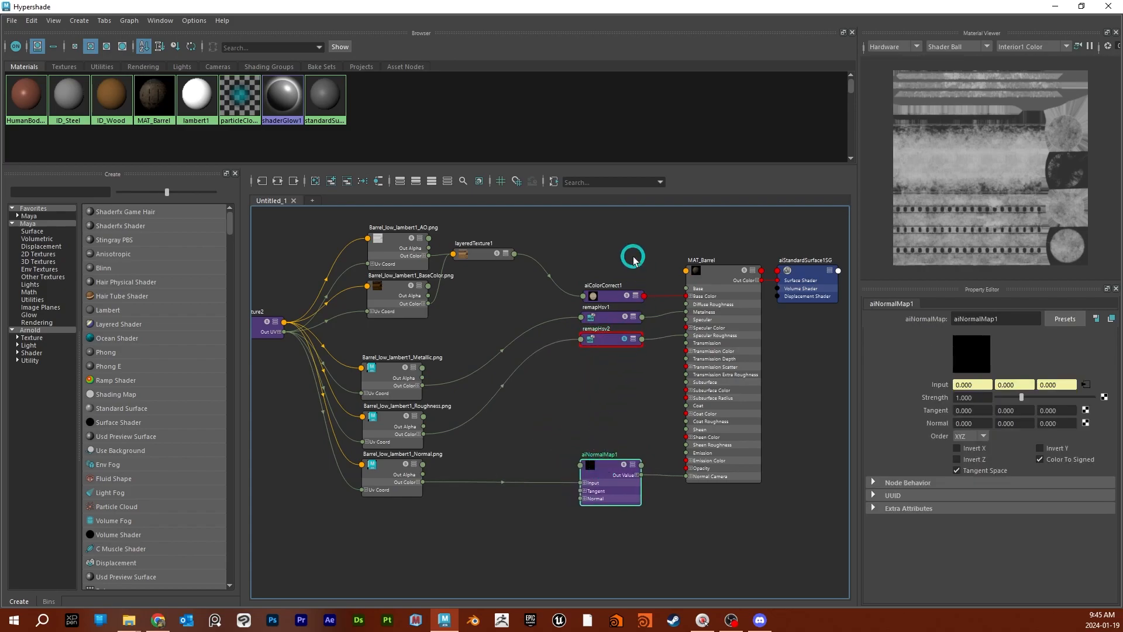
# - Arrange the five texture nodes in a compact column beside the correction nodes, with layeredTexture and place2dTexture aligned to them
pyautogui.keyDown('alt'); pyautogui.moveTo(550, 431); pyautogui.dragTo(593, 430, button='middle'); pyautogui.keyUp('alt')
pyautogui.scroll(-1, 312, 278)
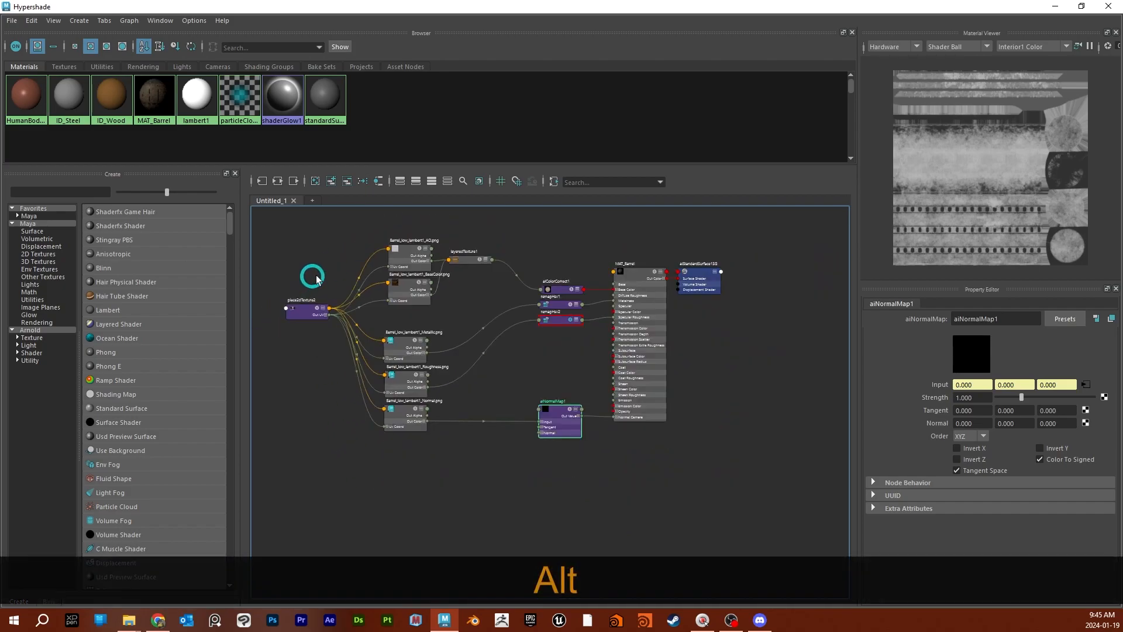
pyautogui.moveTo(309, 233); pyautogui.dragTo(461, 437)
pyautogui.moveTo(401, 417); pyautogui.dragTo(449, 357)
pyautogui.moveTo(442, 451); pyautogui.dragTo(445, 431)
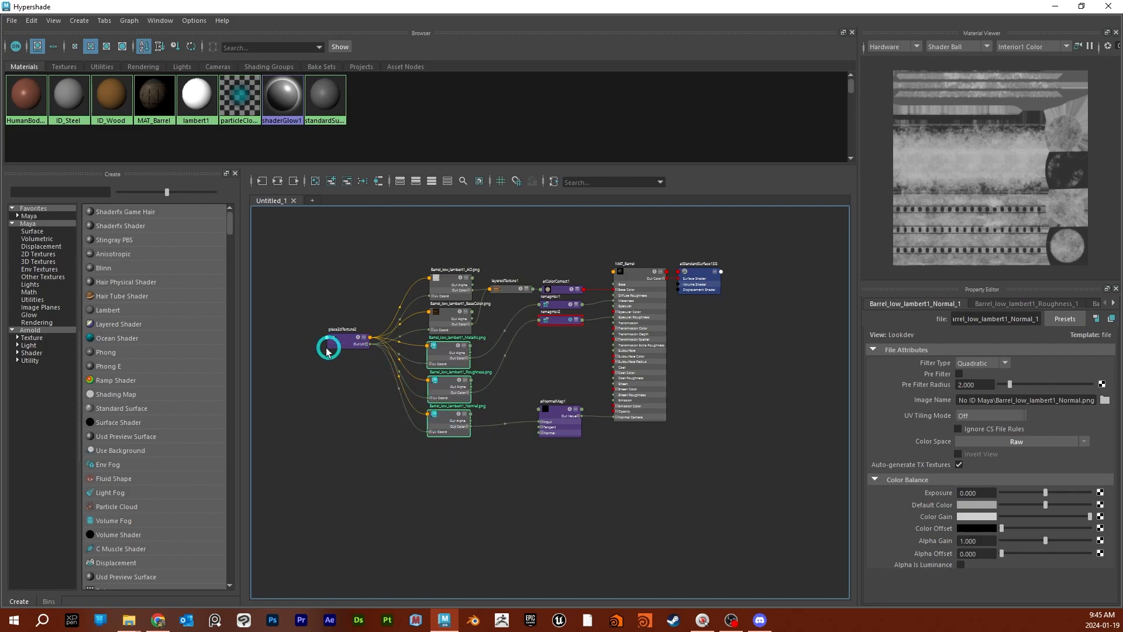
pyautogui.moveTo(331, 342); pyautogui.dragTo(331, 350)
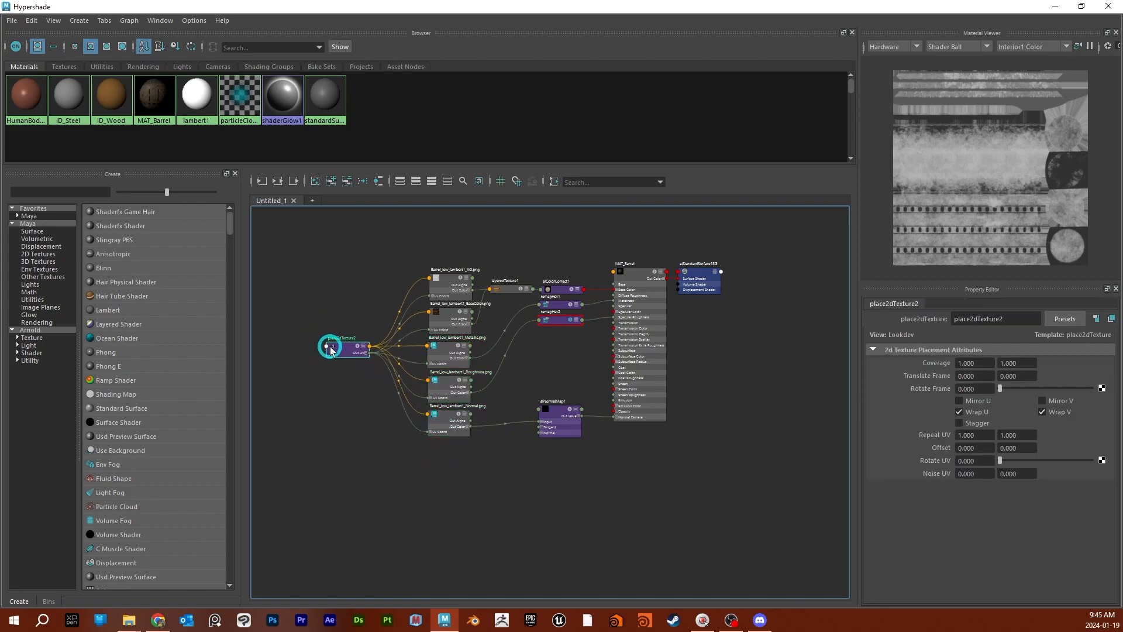
# - Collapse the aiNormalMap node, then solo it and MAT_Barrel in turn to preview them in the Material Viewer
pyautogui.keyDown('alt'); pyautogui.moveTo(642, 479); pyautogui.dragTo(572, 499, button='middle'); pyautogui.keyUp('alt')
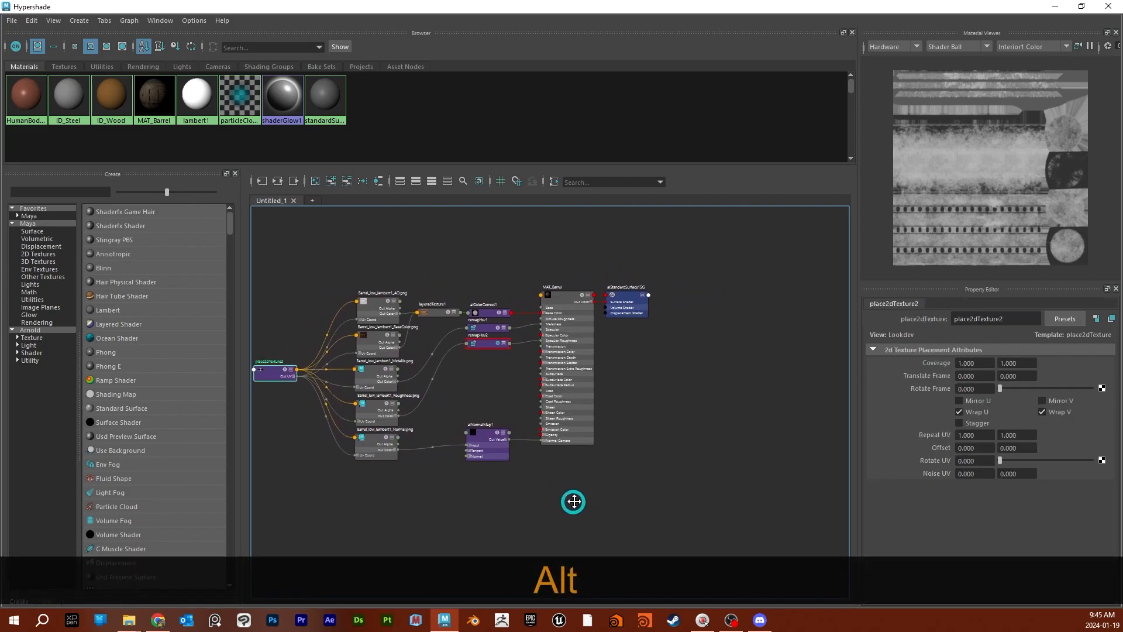
pyautogui.click(507, 430)
pyautogui.click(507, 430)
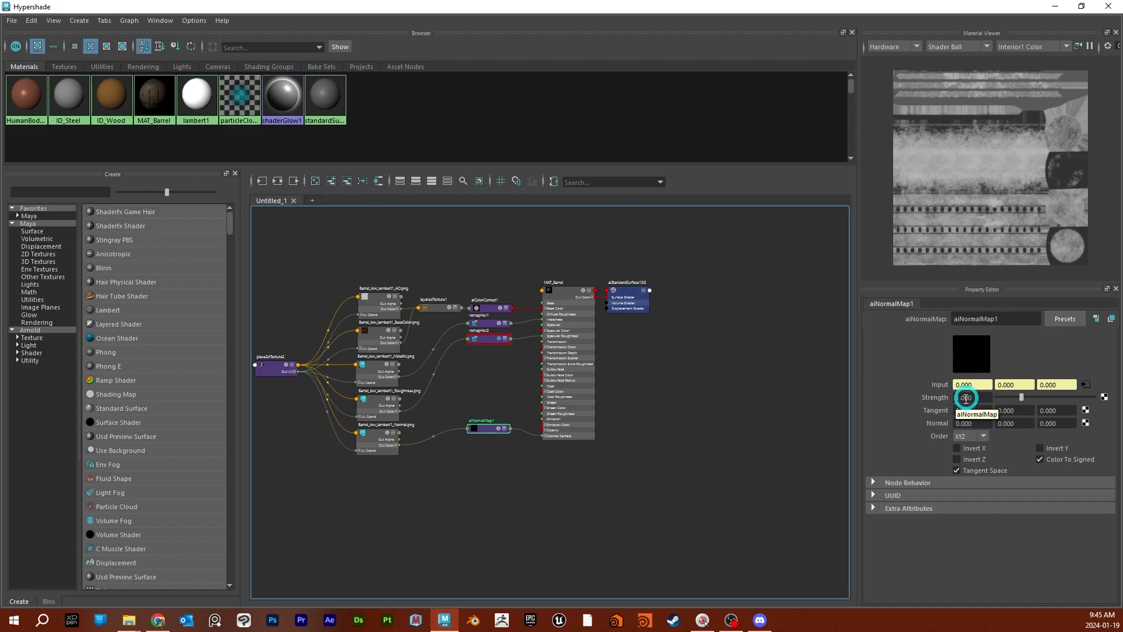
pyautogui.click(498, 431)
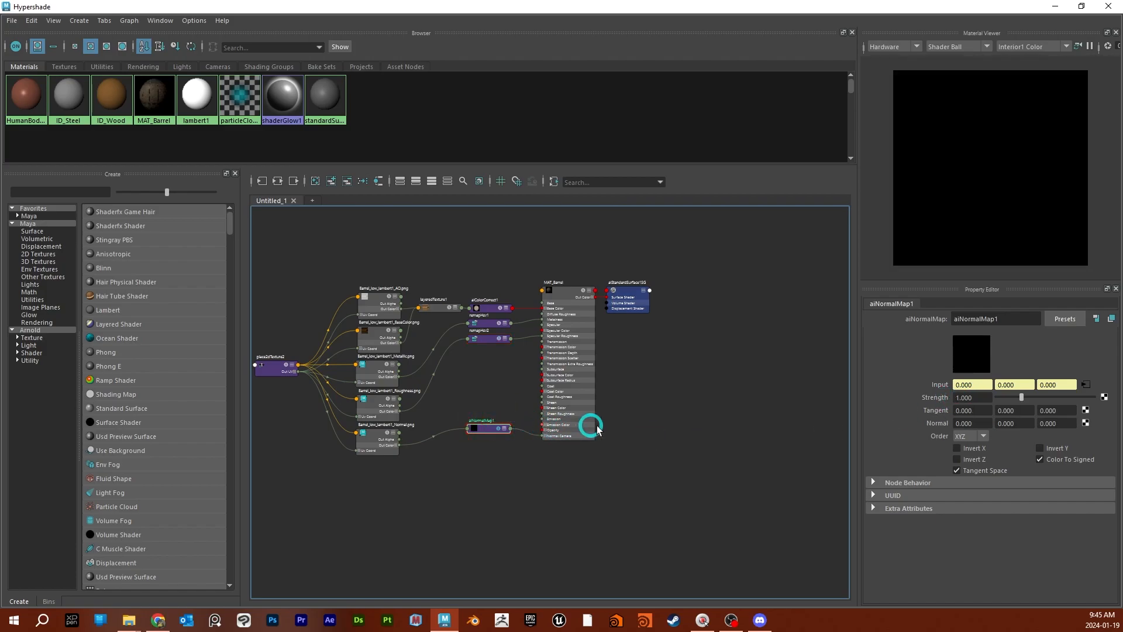
pyautogui.click(498, 431)
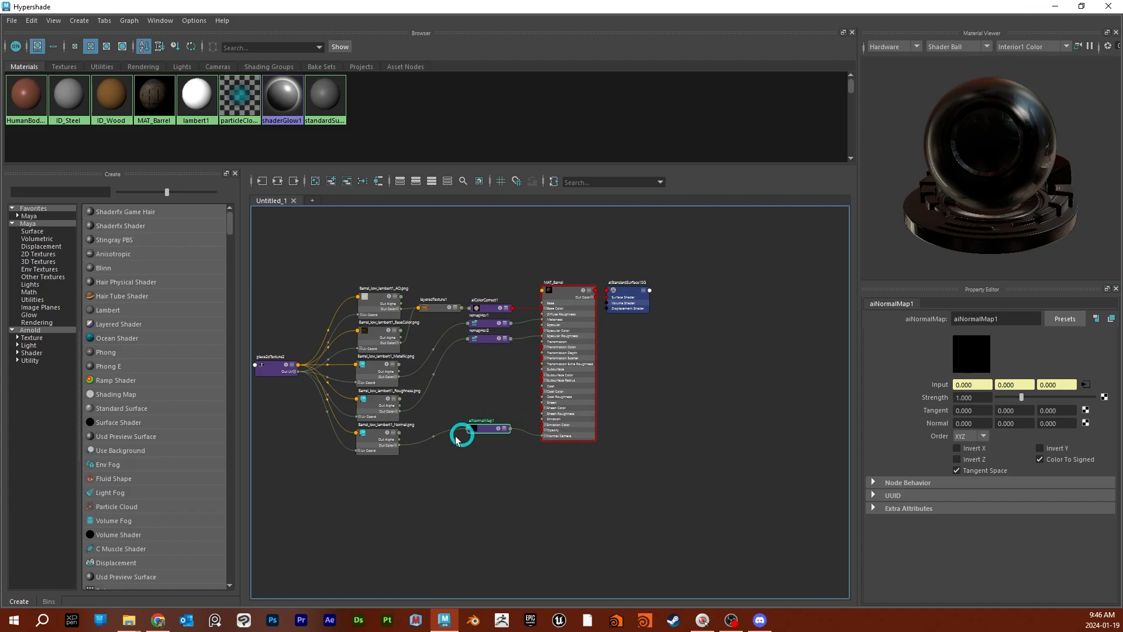
# - Deselect the aiNormalMap node and save the scene with the finished material network
pyautogui.press('alt')
pyautogui.keyDown('alt'); pyautogui.moveTo(446, 496); pyautogui.dragTo(516, 489, button='middle'); pyautogui.keyUp('alt')
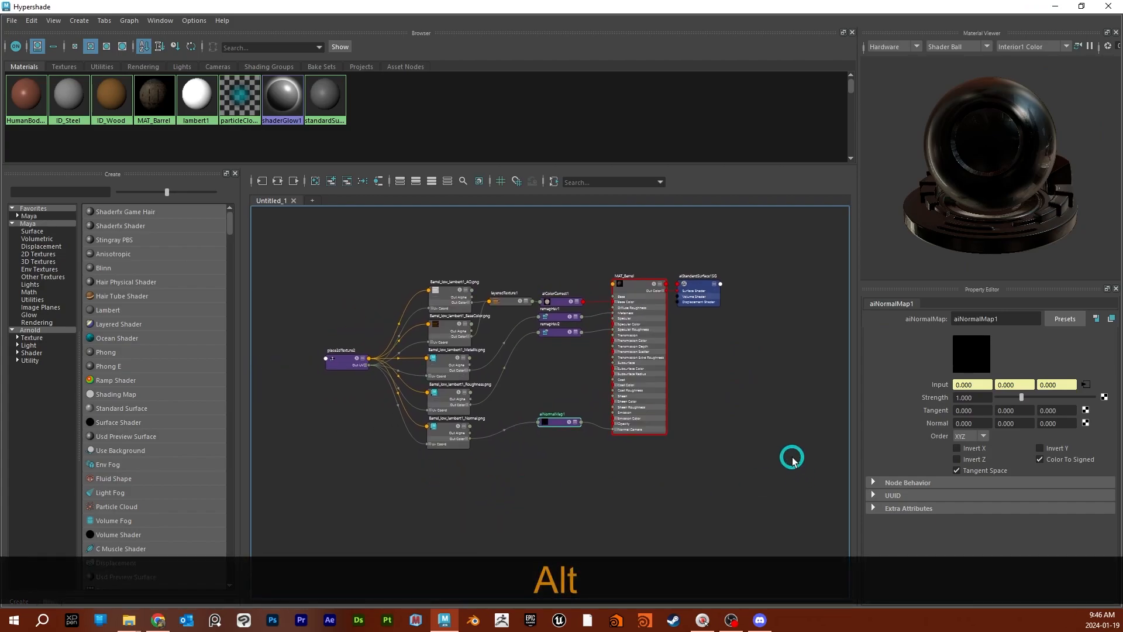
pyautogui.click(767, 417)
pyautogui.hotkey('ctrl', 's')
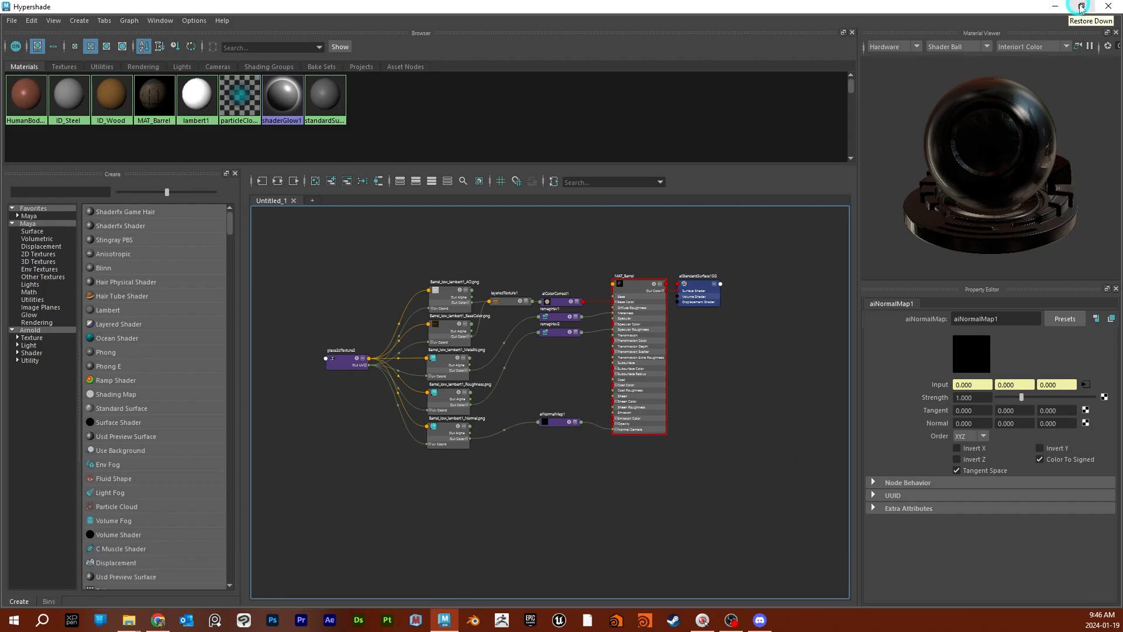
# - Restore the Hypershade window to its smaller size and move it away to reveal the main Maya viewport
pyautogui.click(1081, 6)
pyautogui.moveTo(973, 40); pyautogui.dragTo(891, 86)
pyautogui.keyDown('alt'); pyautogui.moveTo(584, 338); pyautogui.dragTo(401, 337, button='middle'); pyautogui.keyUp('alt')
pyautogui.moveTo(585, 96); pyautogui.dragTo(995, 0)
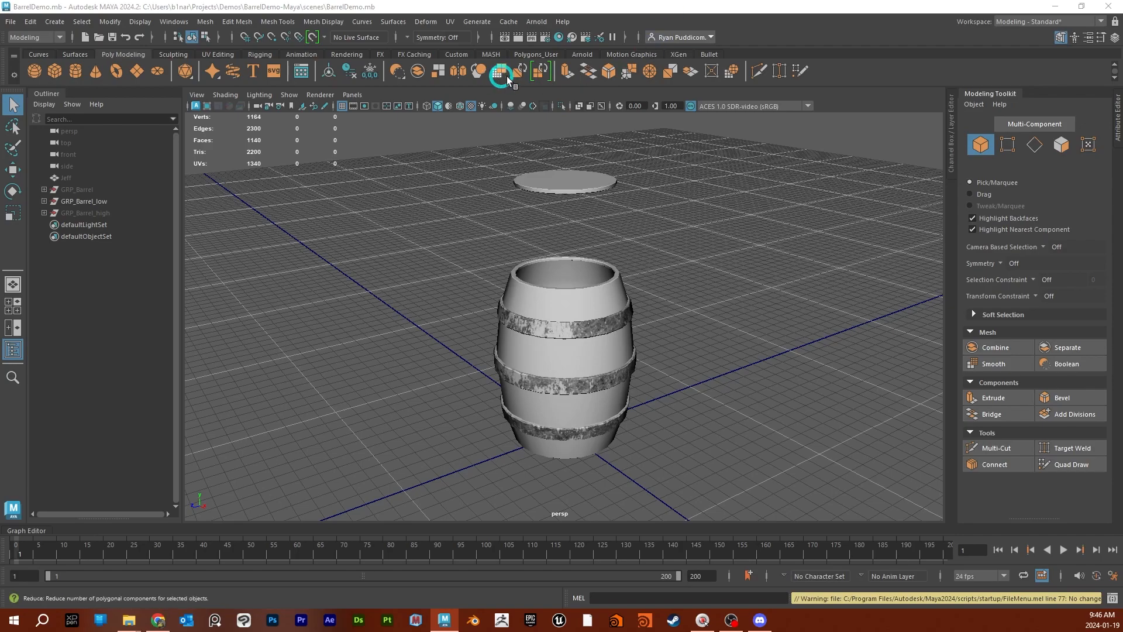
# - Inspect the barrel and its lid in the perspective viewport and switch it to textured display using all lights
pyautogui.keyDown('alt'); pyautogui.moveTo(671, 268); pyautogui.dragTo(693, 323); pyautogui.keyUp('alt')
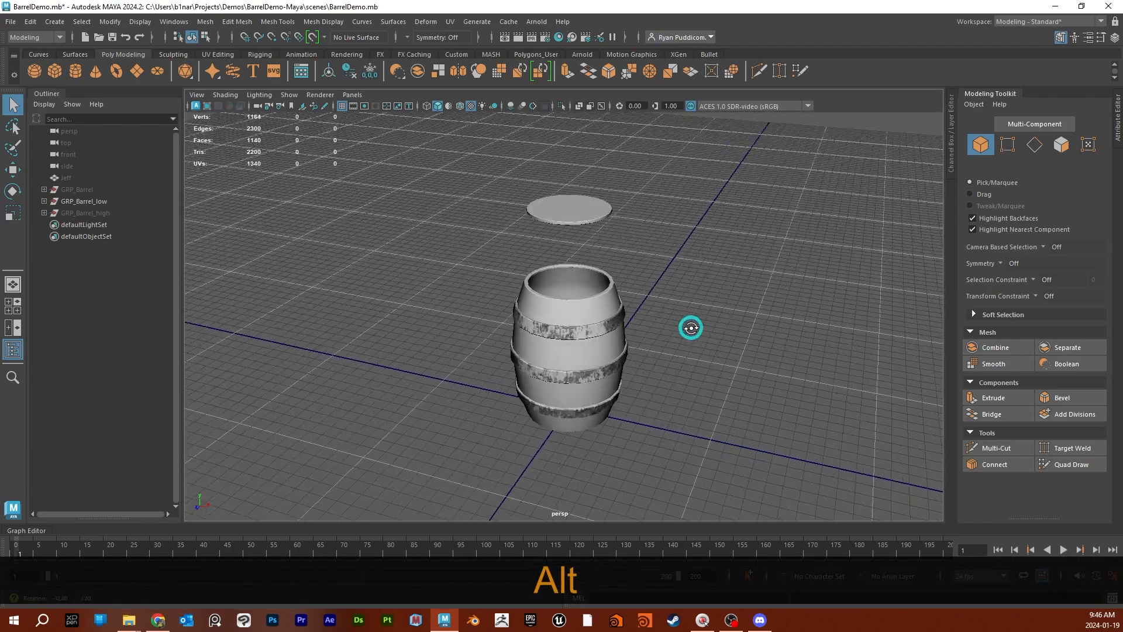
pyautogui.click(609, 315)
pyautogui.keyDown('alt'); pyautogui.moveTo(767, 271); pyautogui.dragTo(746, 270); pyautogui.keyUp('alt')
pyautogui.moveTo(697, 234); pyautogui.dragTo(785, 525, button='right')
pyautogui.click(571, 210)
pyautogui.moveTo(571, 208); pyautogui.dragTo(670, 527, button='right')
pyautogui.keyDown('alt'); pyautogui.moveTo(709, 404); pyautogui.dragTo(695, 377); pyautogui.keyUp('alt')
pyautogui.click(701, 350)
pyautogui.keyDown('alt'); pyautogui.moveTo(698, 267); pyautogui.dragTo(719, 294); pyautogui.keyUp('alt')
pyautogui.press('6')
pyautogui.press('7')
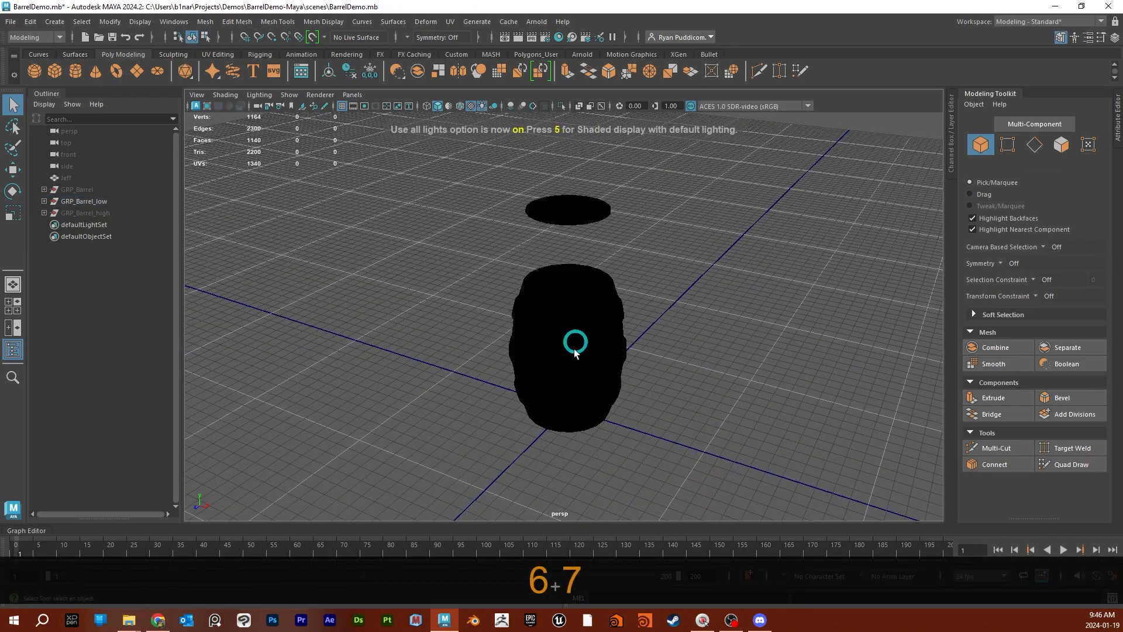
# - Switch the perspective viewport to textured display with default lighting
pyautogui.press('6')
pyautogui.moveTo(688, 404)
pyautogui.keyDown('alt'); pyautogui.mouseDown()
pyautogui.moveTo(634, 323)
pyautogui.moveTo(665, 386)
pyautogui.moveTo(700, 399)
pyautogui.moveTo(544, 403)
pyautogui.moveTo(735, 401)
pyautogui.moveTo(705, 392)
pyautogui.mouseUp(); pyautogui.keyUp('alt')
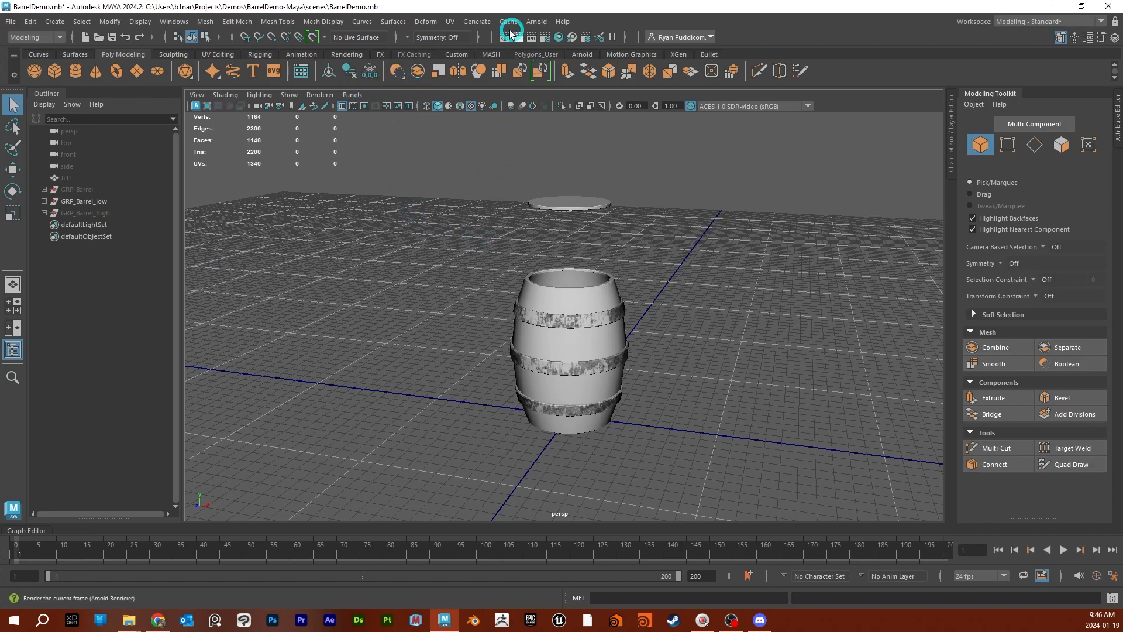
pyautogui.click(536, 21)
pyautogui.click(596, 59)
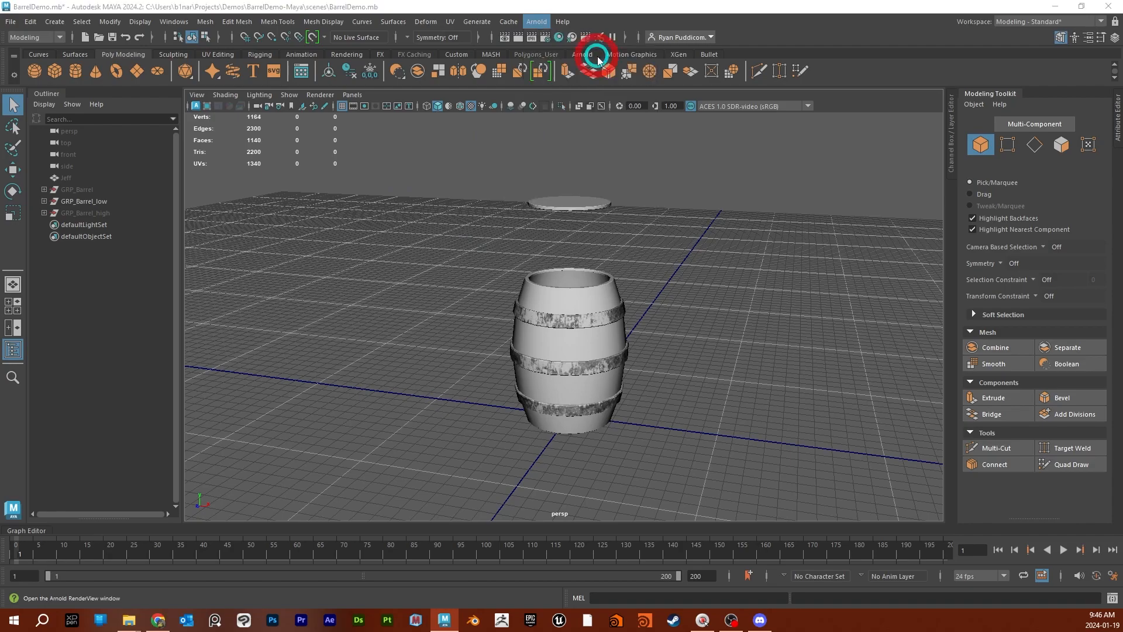
pyautogui.moveTo(286, 0); pyautogui.dragTo(376, 73)
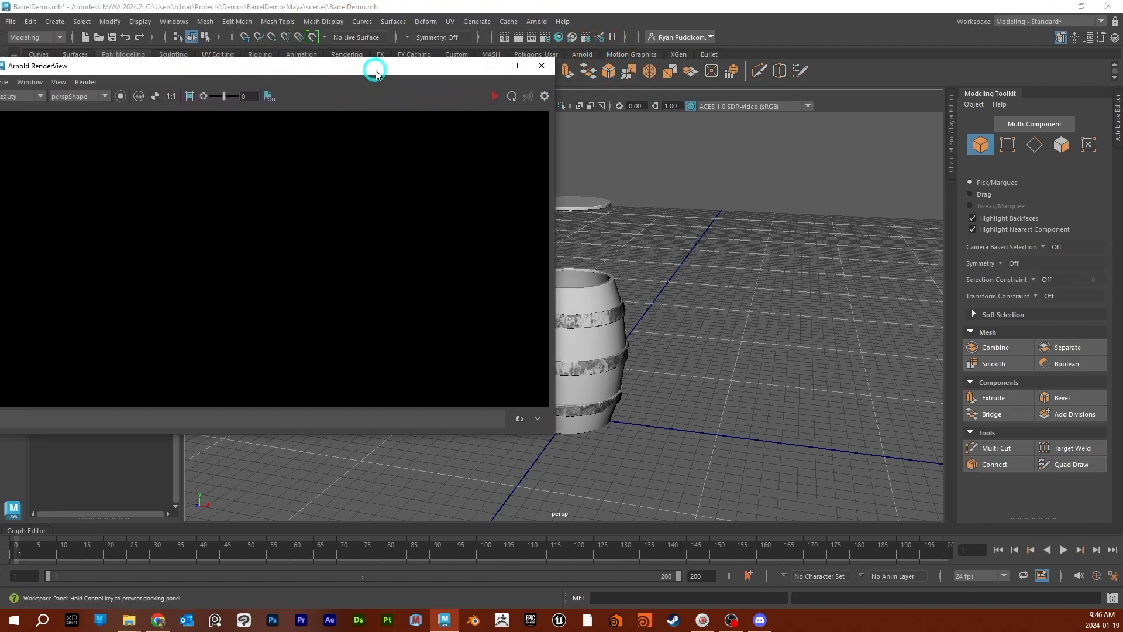
pyautogui.click(541, 65)
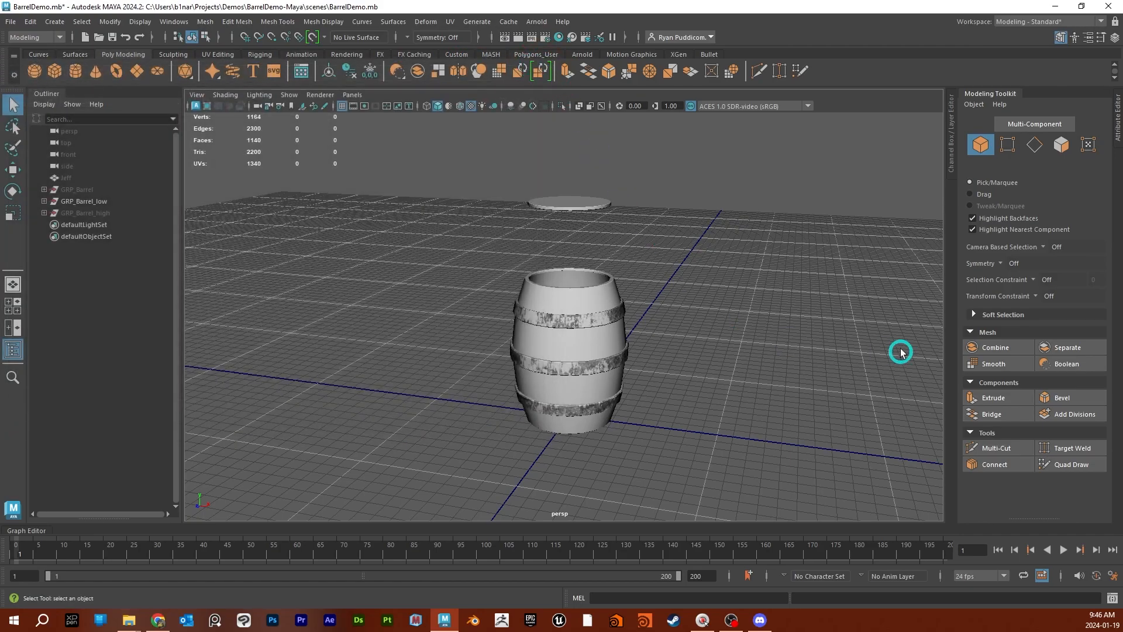
# - Create an Arnold Skydome Light and scale it up to about 3.65 so it surrounds the barrel and grid
pyautogui.keyDown('alt'); pyautogui.moveTo(690, 381); pyautogui.dragTo(542, 372); pyautogui.keyUp('alt')
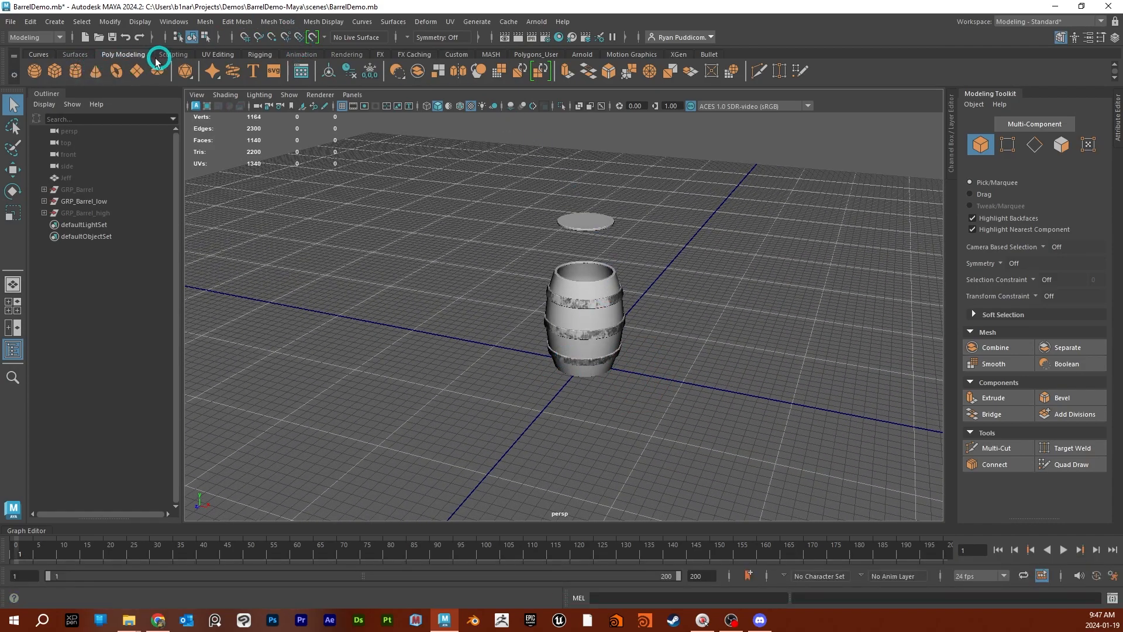
pyautogui.click(535, 23)
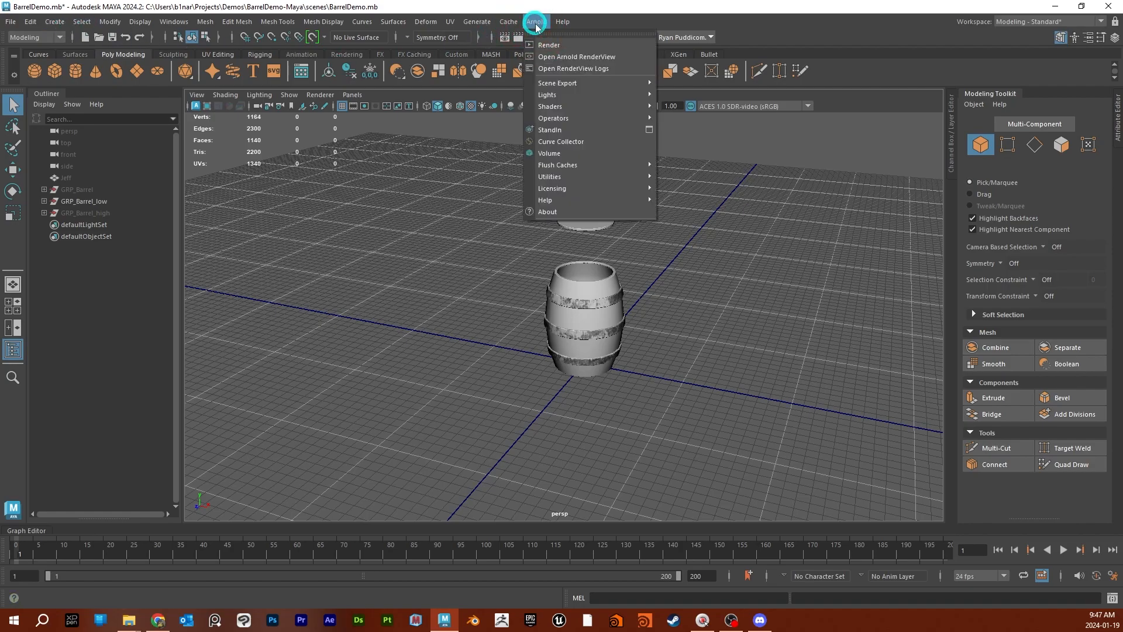
pyautogui.moveTo(581, 96)
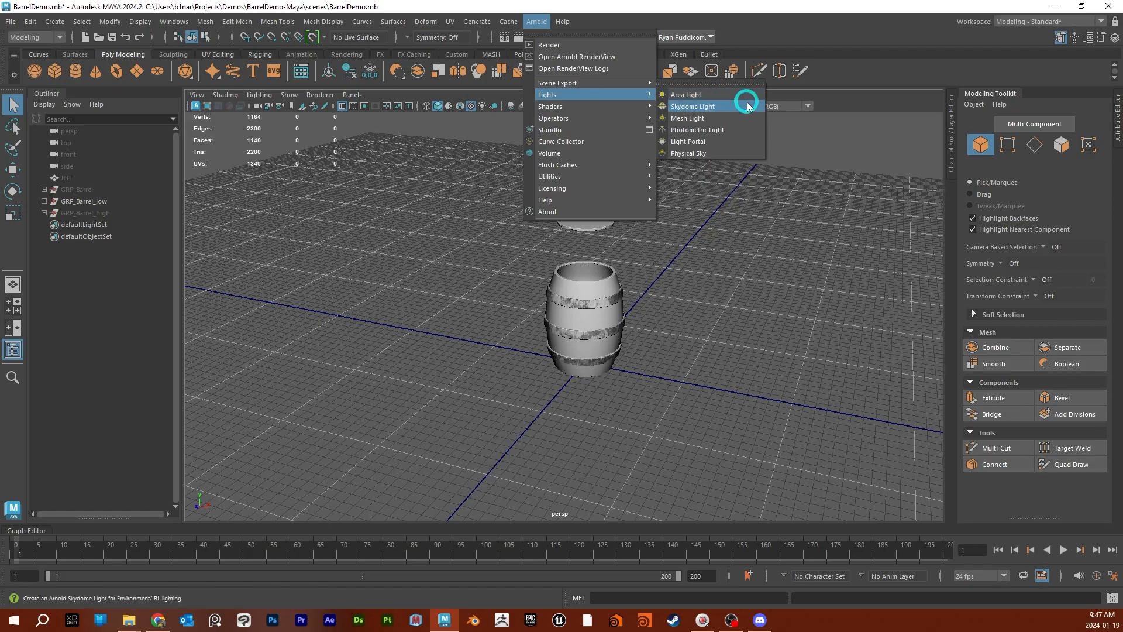
pyautogui.click(709, 110)
pyautogui.keyDown('alt'); pyautogui.moveTo(744, 372); pyautogui.dragTo(579, 364, button='right'); pyautogui.keyUp('alt')
pyautogui.moveTo(580, 365)
pyautogui.keyDown('alt'); pyautogui.mouseDown()
pyautogui.moveTo(616, 366)
pyautogui.moveTo(601, 367)
pyautogui.mouseUp(); pyautogui.keyUp('alt')
pyautogui.press('r')
pyautogui.moveTo(568, 325); pyautogui.dragTo(830, 333)
pyautogui.scroll(5, 747, 353)
pyautogui.keyDown('alt'); pyautogui.moveTo(747, 357); pyautogui.dragTo(713, 360); pyautogui.keyUp('alt')
pyautogui.moveTo(577, 351); pyautogui.dragTo(919, 306)
pyautogui.scroll(-5, 716, 296)
pyautogui.keyDown('alt'); pyautogui.moveTo(611, 362); pyautogui.dragTo(640, 362); pyautogui.keyUp('alt')
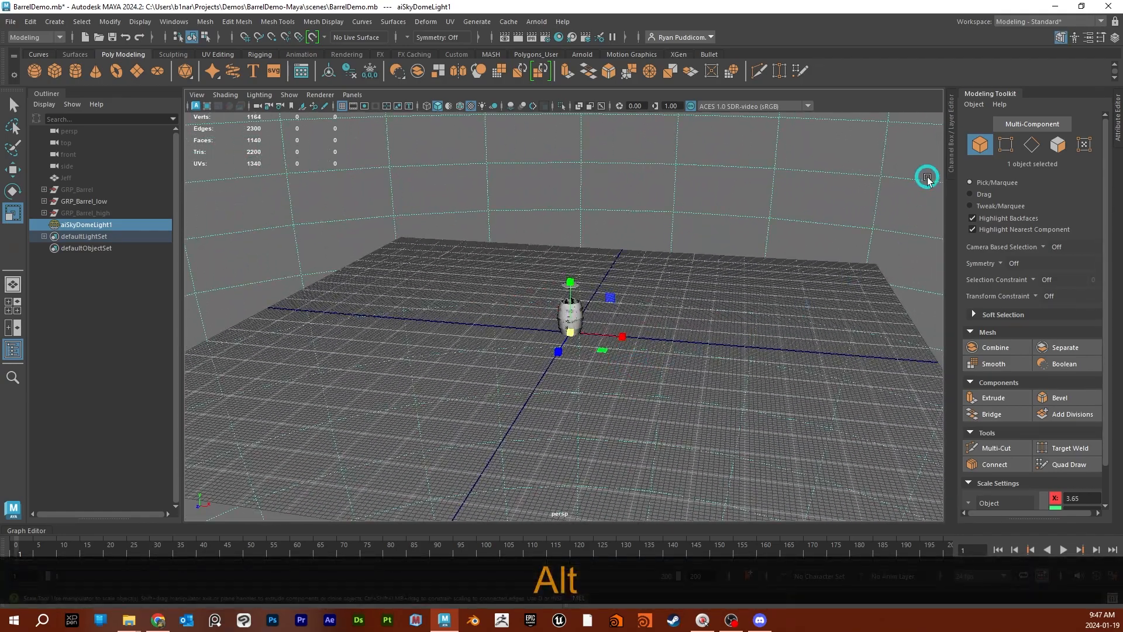
# - Show the skydome light's Attribute Editor, collapse the Modeling Toolkit, and review the light's shadow, portal and visibility settings
pyautogui.click(1116, 120)
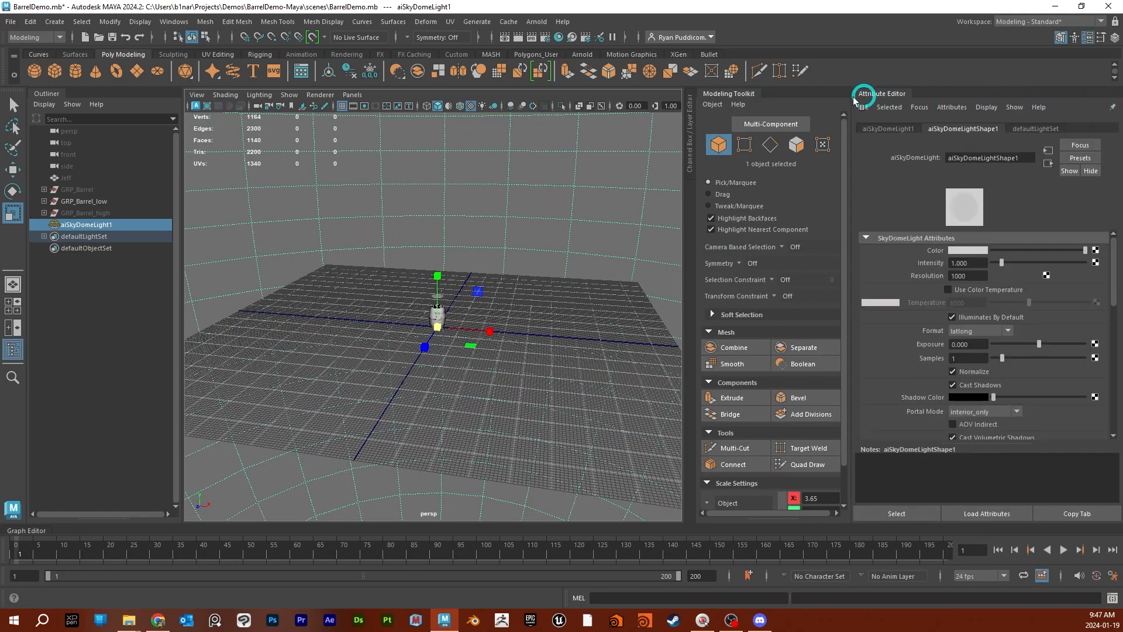
pyautogui.click(744, 94)
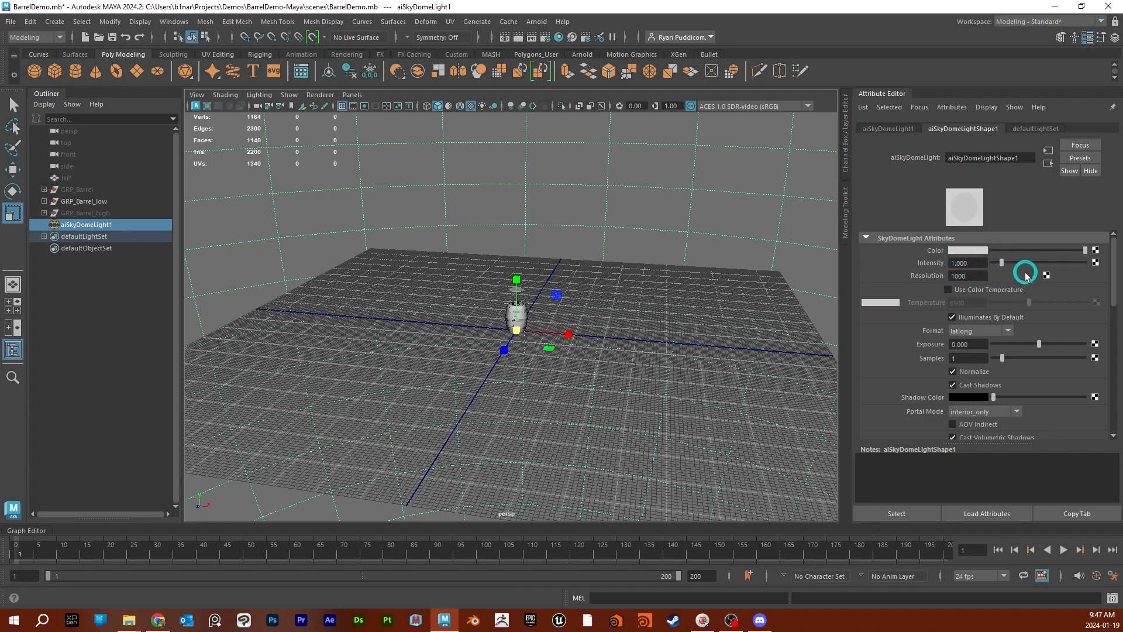
pyautogui.scroll(-3, 985, 344)
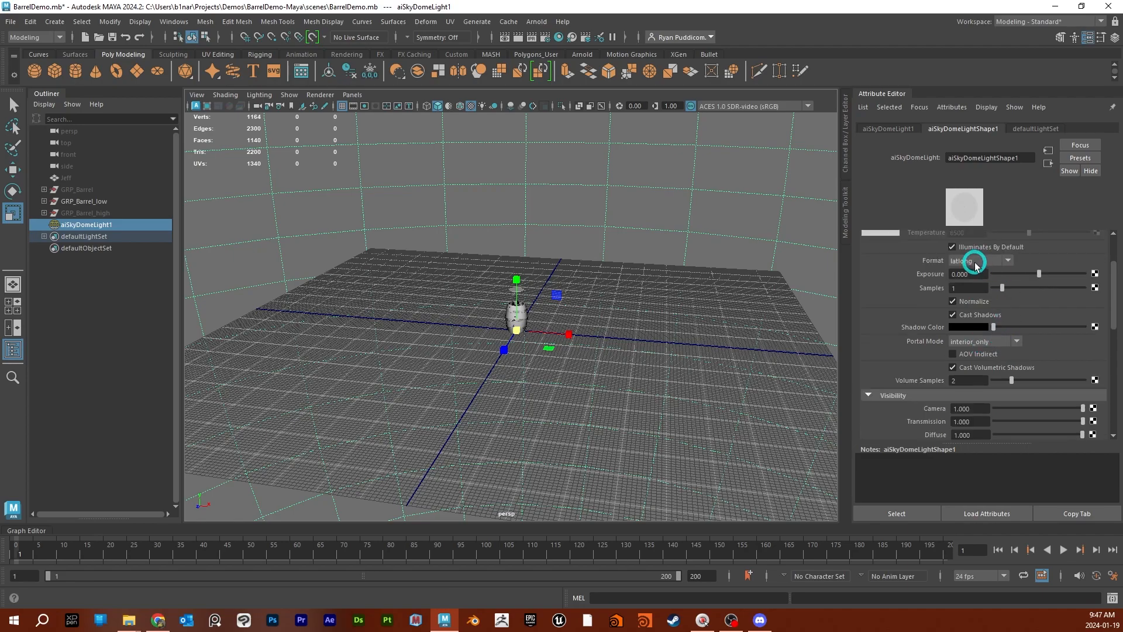
pyautogui.scroll(-4, 972, 270)
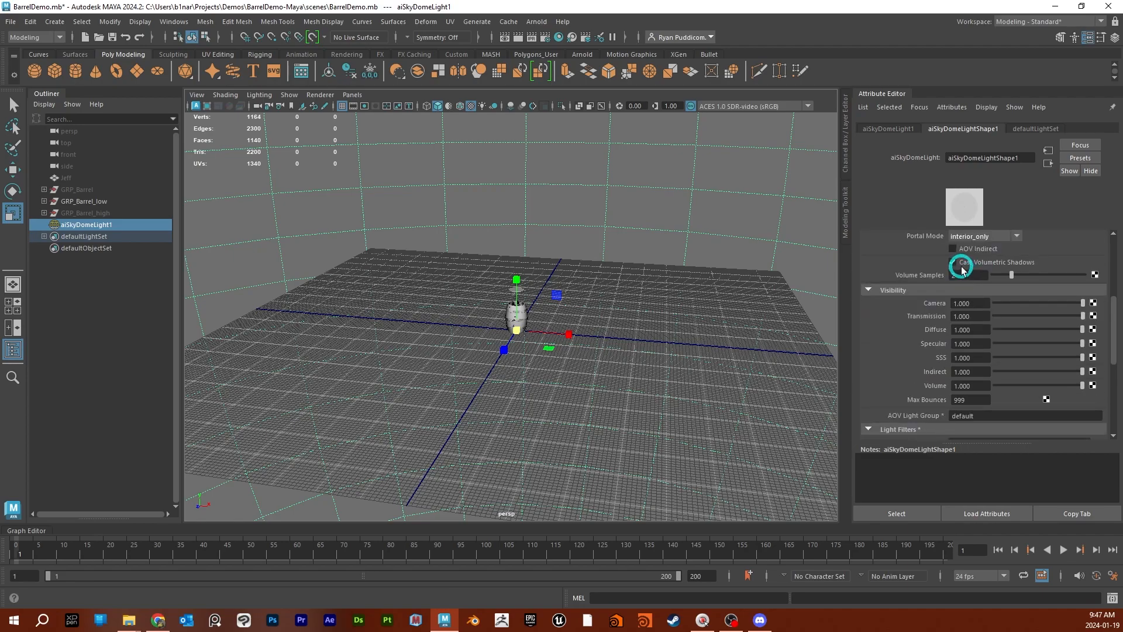
pyautogui.scroll(2, 929, 268)
pyautogui.scroll(-5, 977, 331)
pyautogui.scroll(5, 965, 329)
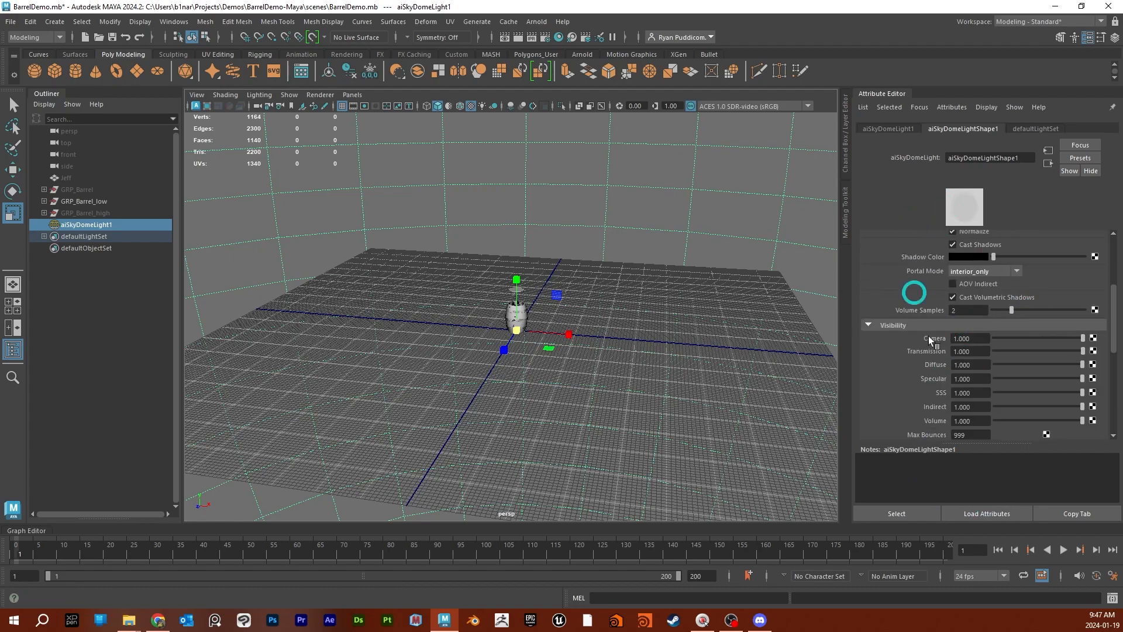
pyautogui.scroll(5, 951, 306)
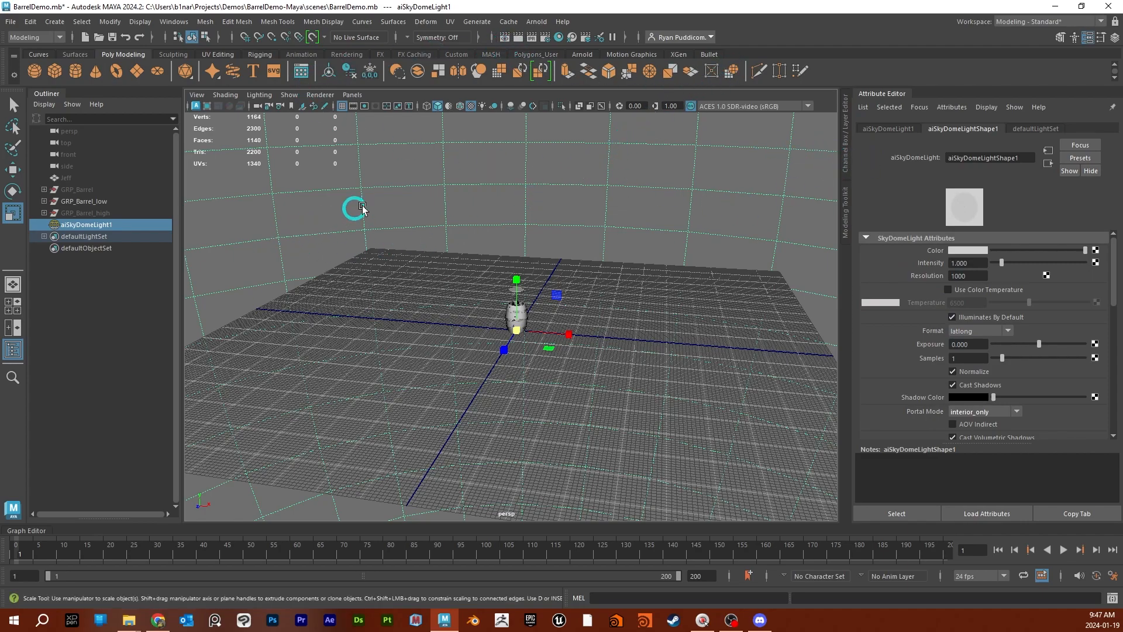
# - Create a standard Maya area light in the scene
pyautogui.click(532, 24)
pyautogui.moveTo(580, 96)
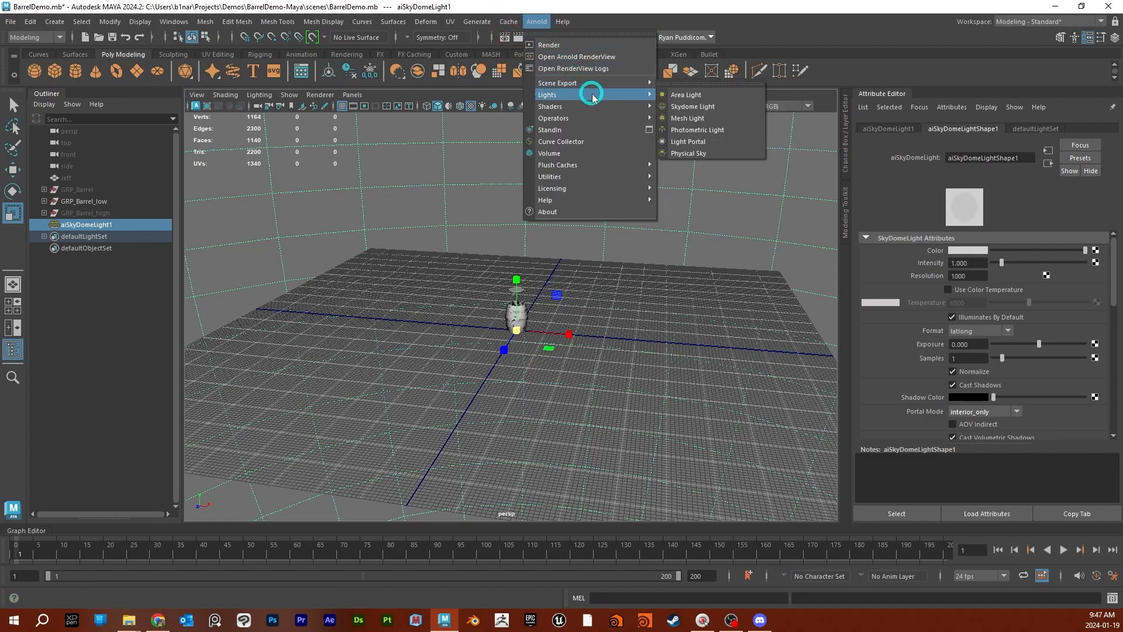
pyautogui.click(56, 23)
pyautogui.click(57, 24)
pyautogui.click(55, 24)
pyautogui.moveTo(73, 79)
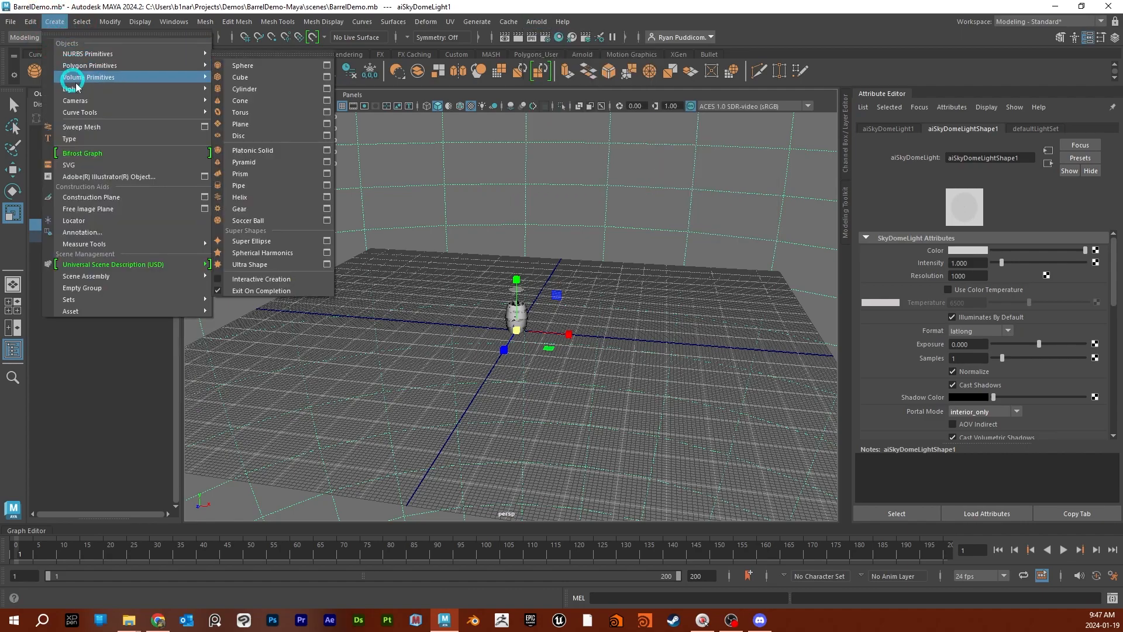
pyautogui.moveTo(105, 100)
pyautogui.moveTo(138, 89)
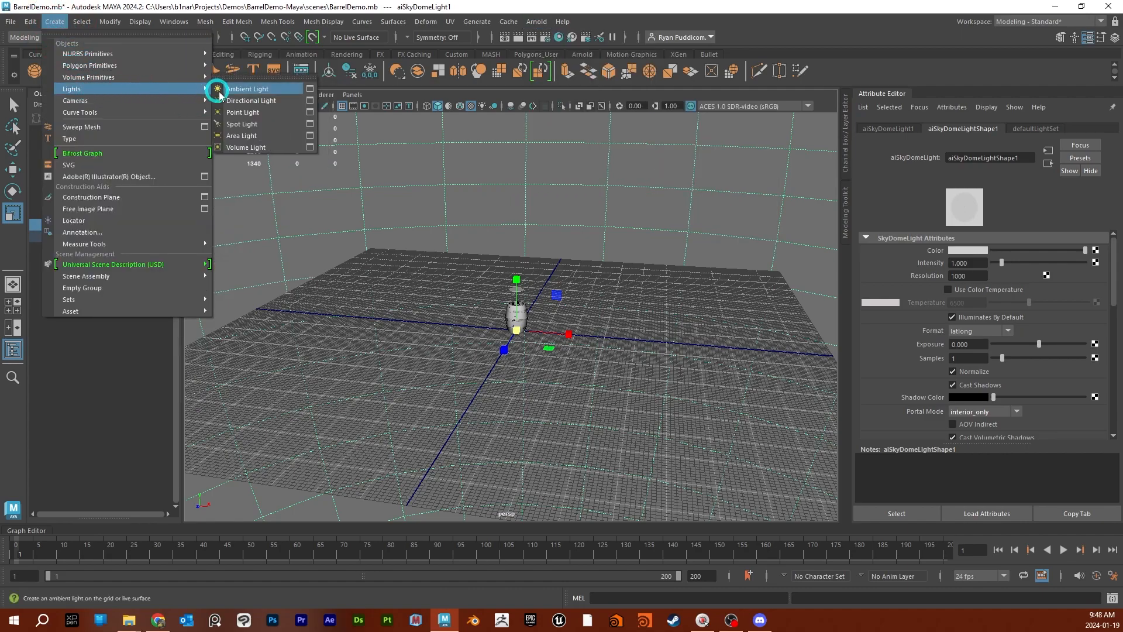
pyautogui.click(257, 138)
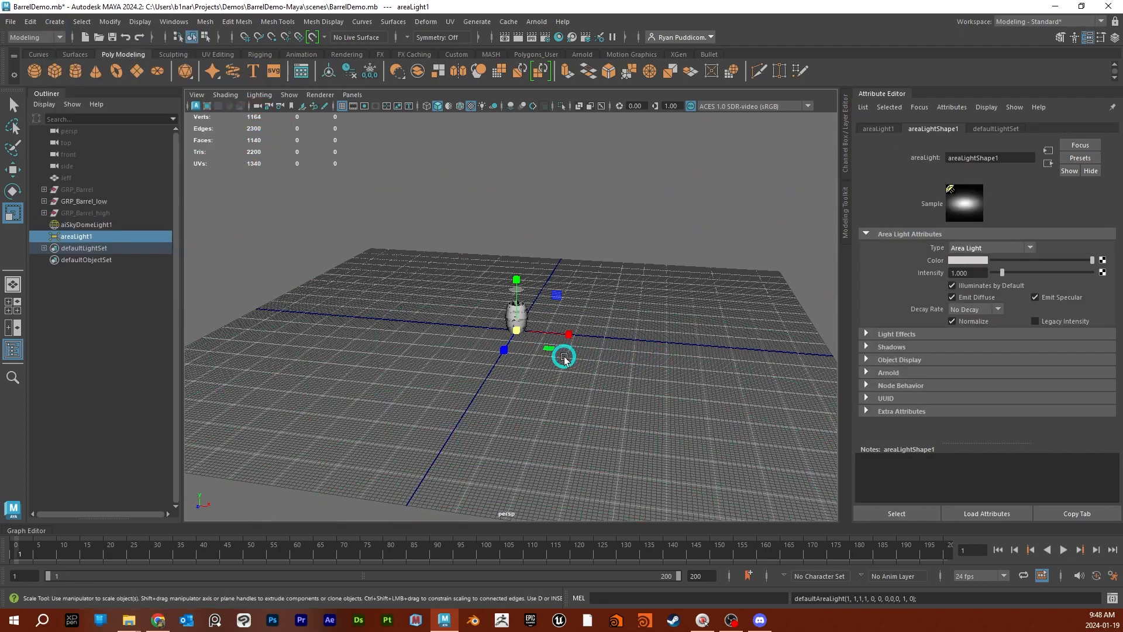
# - Move the area light above and beside the barrel to about 230.7, 287.4, 0 and scale it up well beyond the barrel's size
pyautogui.press('w')
pyautogui.moveTo(556, 356); pyautogui.dragTo(606, 325)
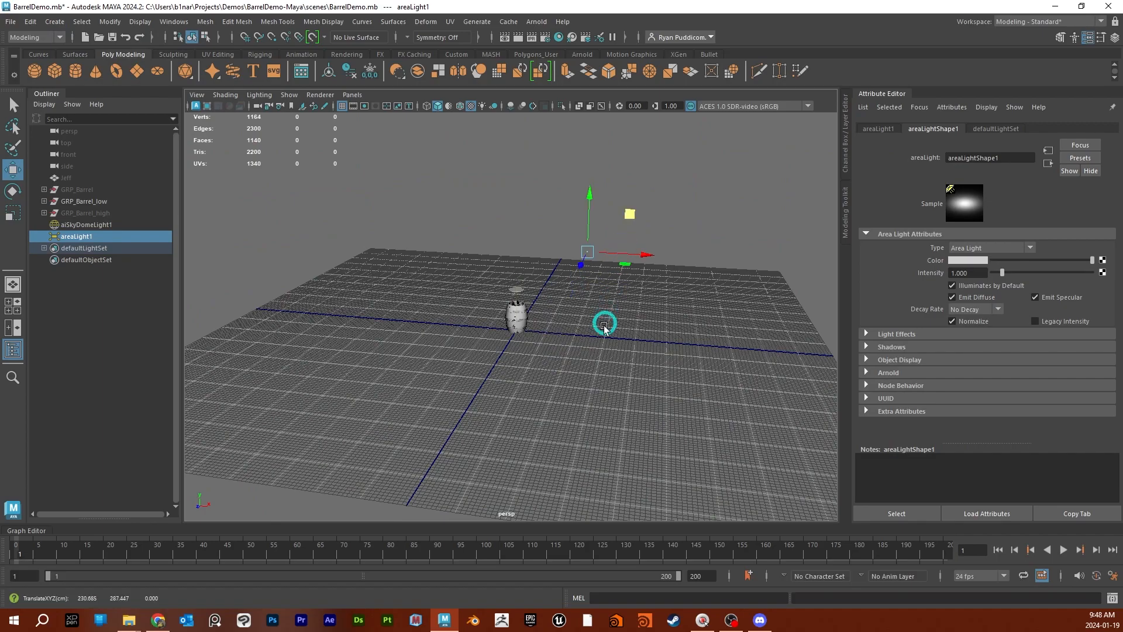
pyautogui.scroll(5, 606, 326)
pyautogui.press('r')
pyautogui.moveTo(663, 181); pyautogui.dragTo(890, 166)
# - Rotate the area light to aim down at the barrel and adjust its position beside it
pyautogui.keyDown('alt'); pyautogui.moveTo(795, 301); pyautogui.dragTo(725, 303); pyautogui.keyUp('alt')
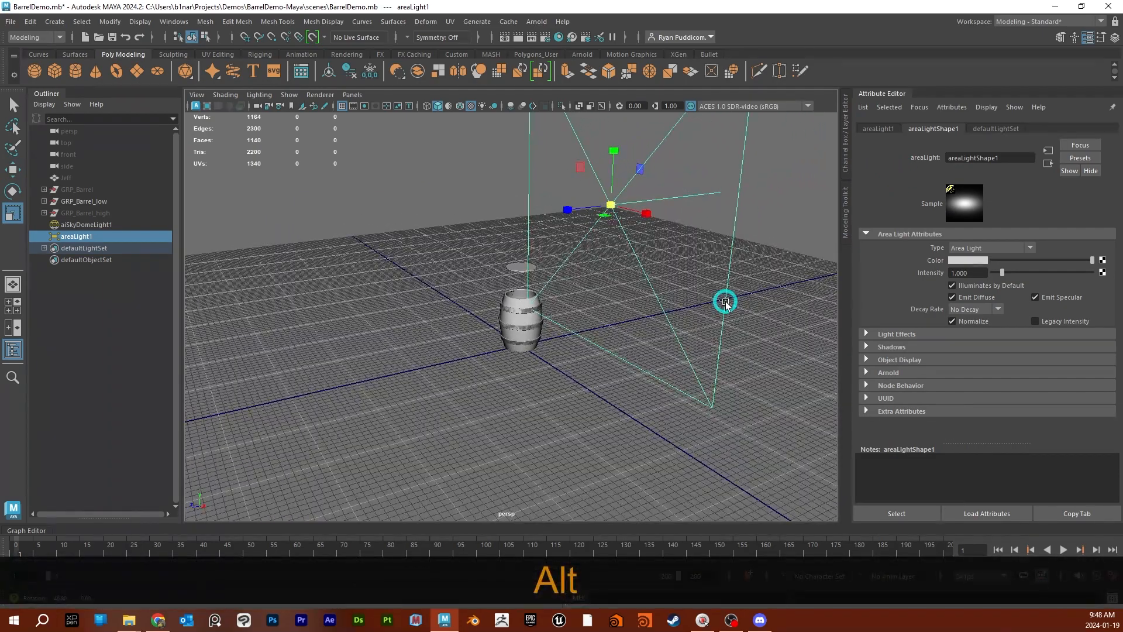
pyautogui.press('w')
pyautogui.press('e')
pyautogui.moveTo(604, 214); pyautogui.dragTo(733, 211)
pyautogui.keyDown('alt'); pyautogui.moveTo(699, 393); pyautogui.dragTo(624, 395); pyautogui.keyUp('alt')
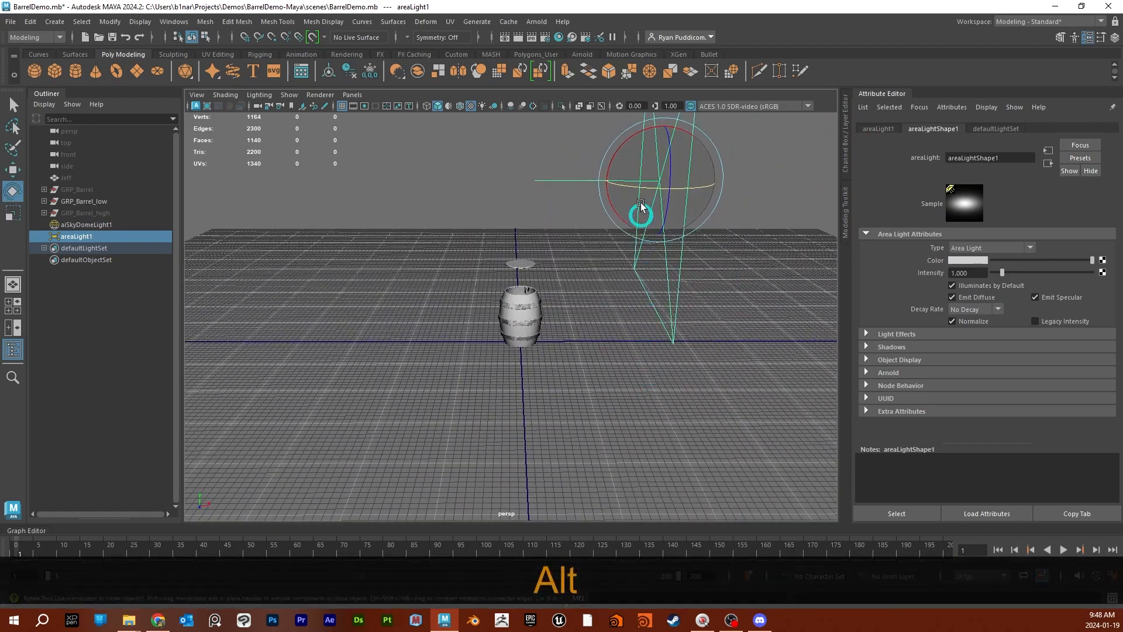
pyautogui.moveTo(632, 138); pyautogui.dragTo(624, 153)
pyautogui.moveTo(659, 186); pyautogui.dragTo(652, 190)
pyautogui.press('w')
pyautogui.keyDown('alt'); pyautogui.moveTo(714, 256); pyautogui.dragTo(669, 233); pyautogui.keyUp('alt')
pyautogui.keyDown('alt'); pyautogui.moveTo(653, 316); pyautogui.dragTo(537, 389); pyautogui.keyUp('alt')
pyautogui.moveTo(499, 320); pyautogui.dragTo(466, 323)
pyautogui.keyDown('alt'); pyautogui.moveTo(448, 377); pyautogui.dragTo(654, 376); pyautogui.keyUp('alt')
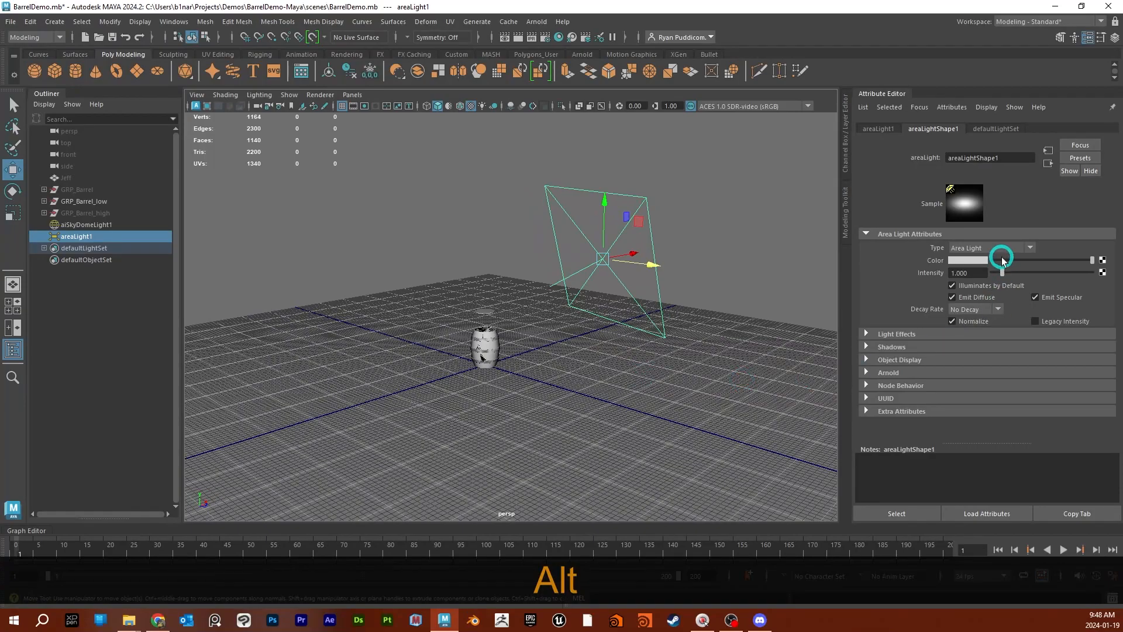
# - Expand the area light's Arnold attributes and set its exposure to 1
pyautogui.moveTo(972, 269); pyautogui.dragTo(921, 271)
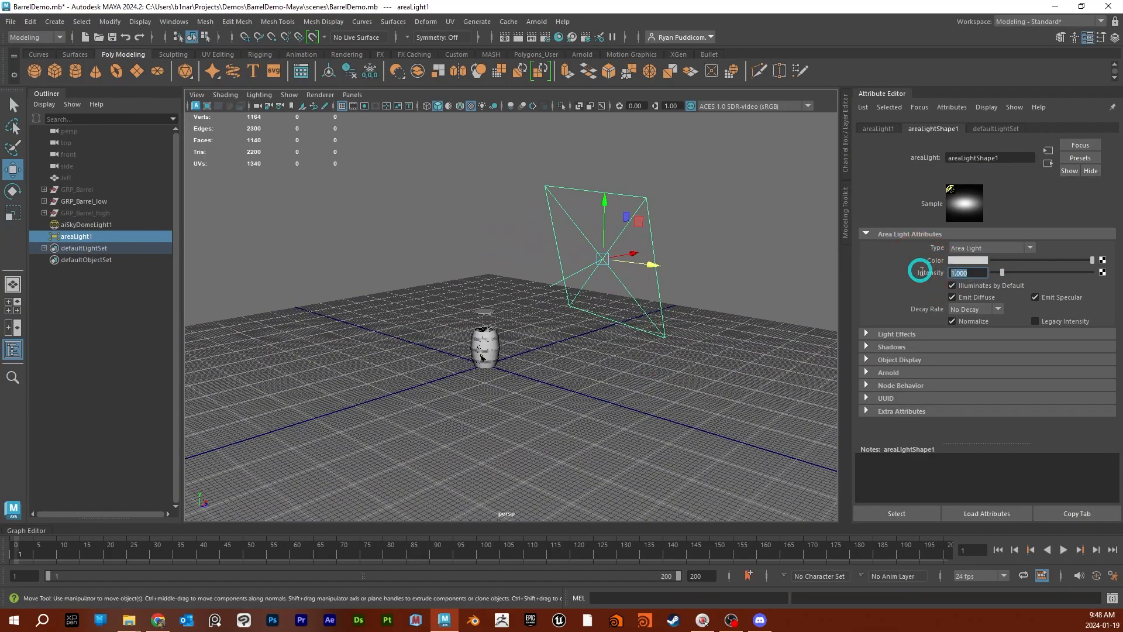
pyautogui.click(867, 372)
pyautogui.scroll(-5, 877, 368)
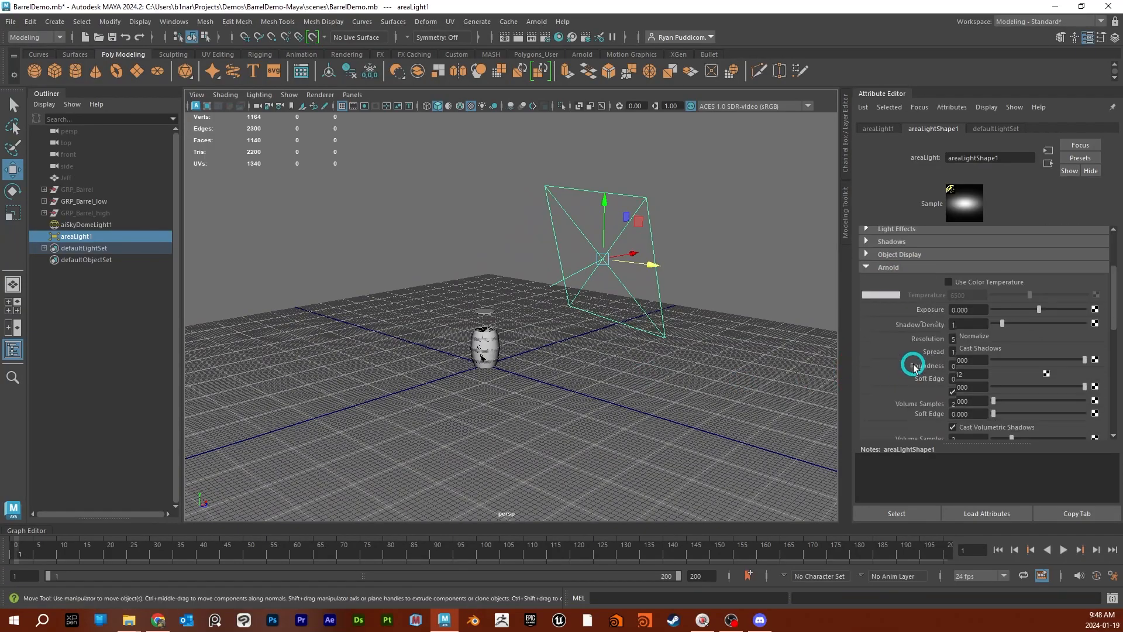
pyautogui.write('1')
pyautogui.press('KP_Enter')
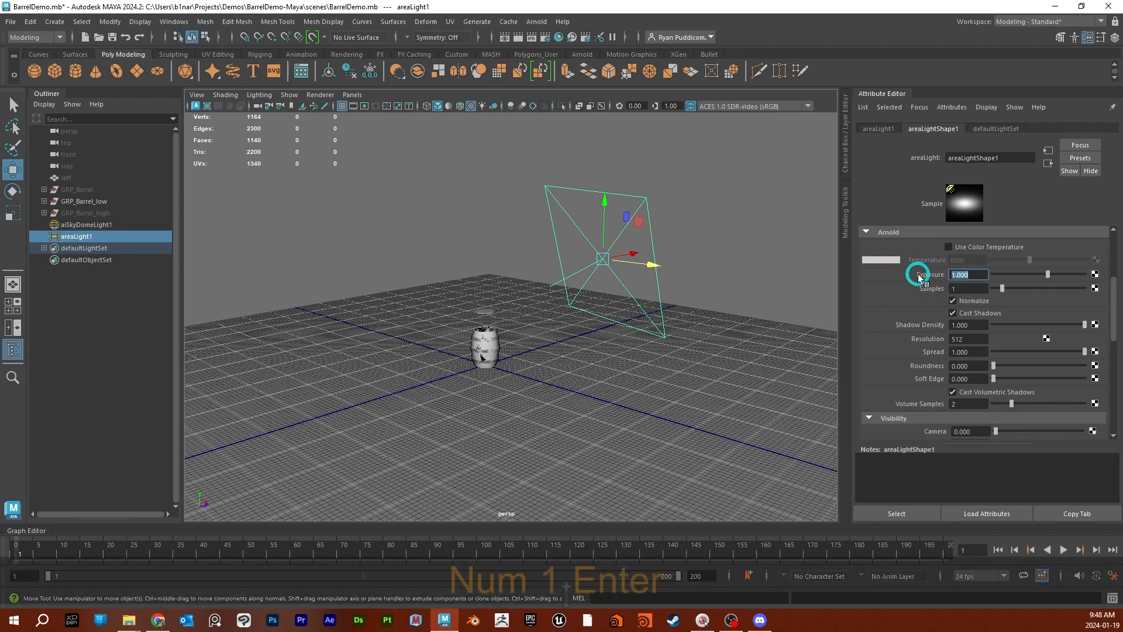
# - Set the area light's intensity to 5
pyautogui.scroll(3, 895, 293)
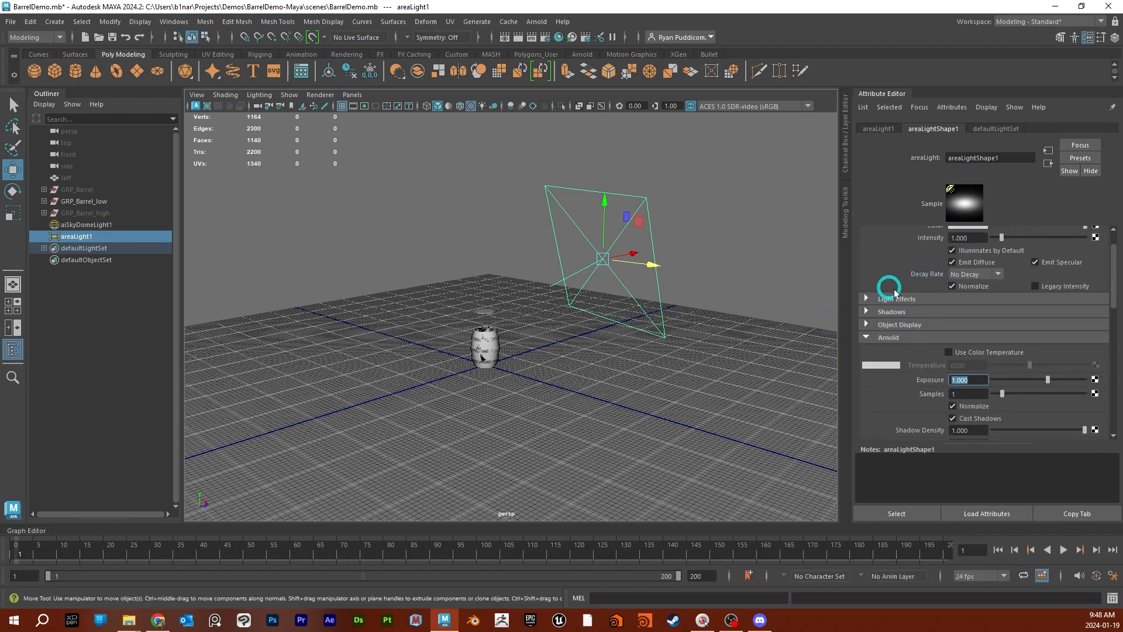
pyautogui.scroll(1, 901, 293)
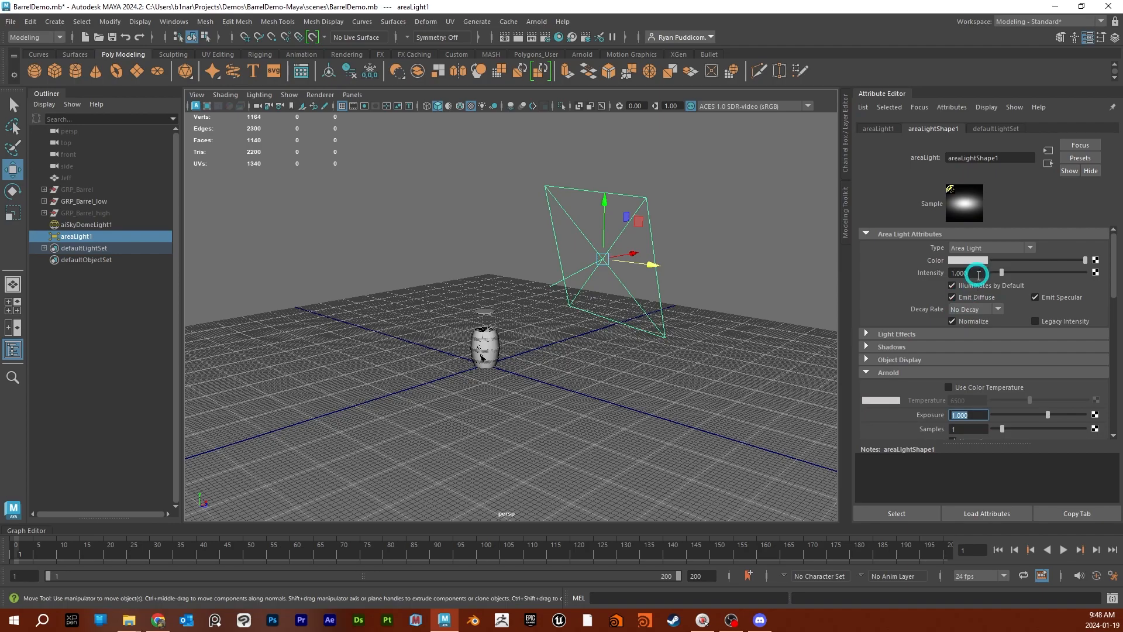
pyautogui.click(978, 272)
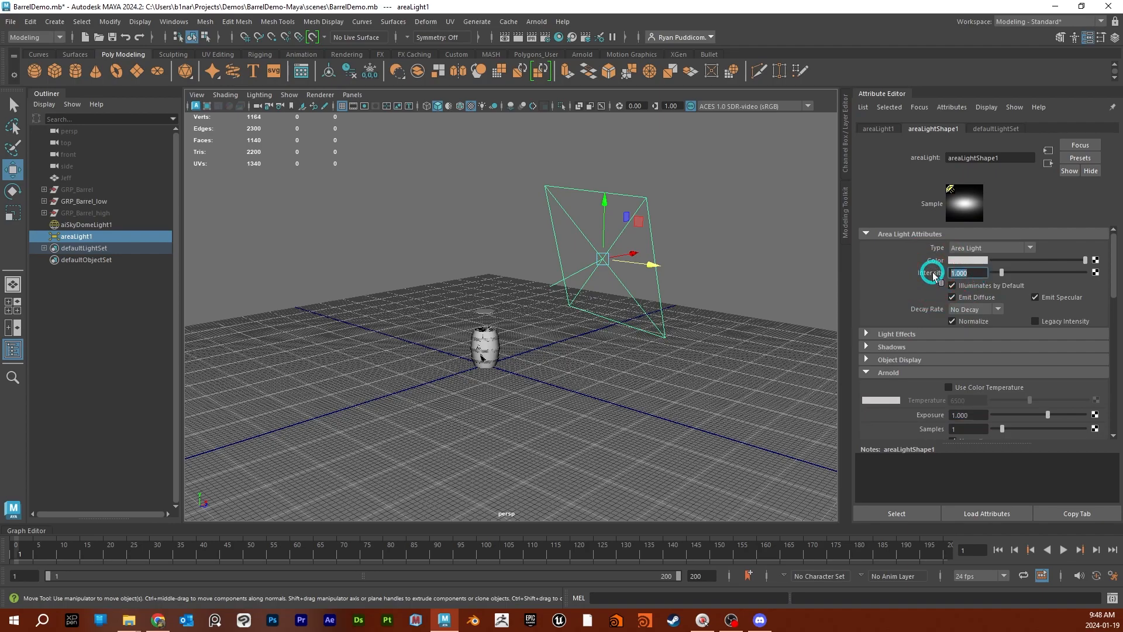
pyautogui.write('5')
pyautogui.press('KP_Enter')
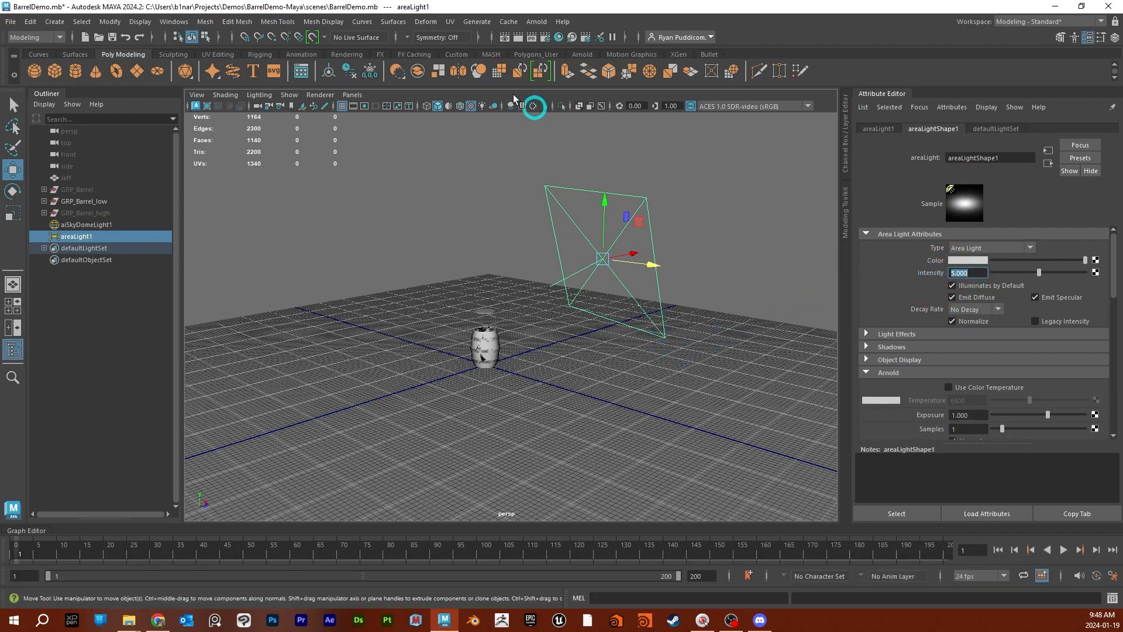
# - Open the Arnold RenderView, reposition its window, and start a live render of the perspective camera with the barrel framed close up
pyautogui.click(536, 22)
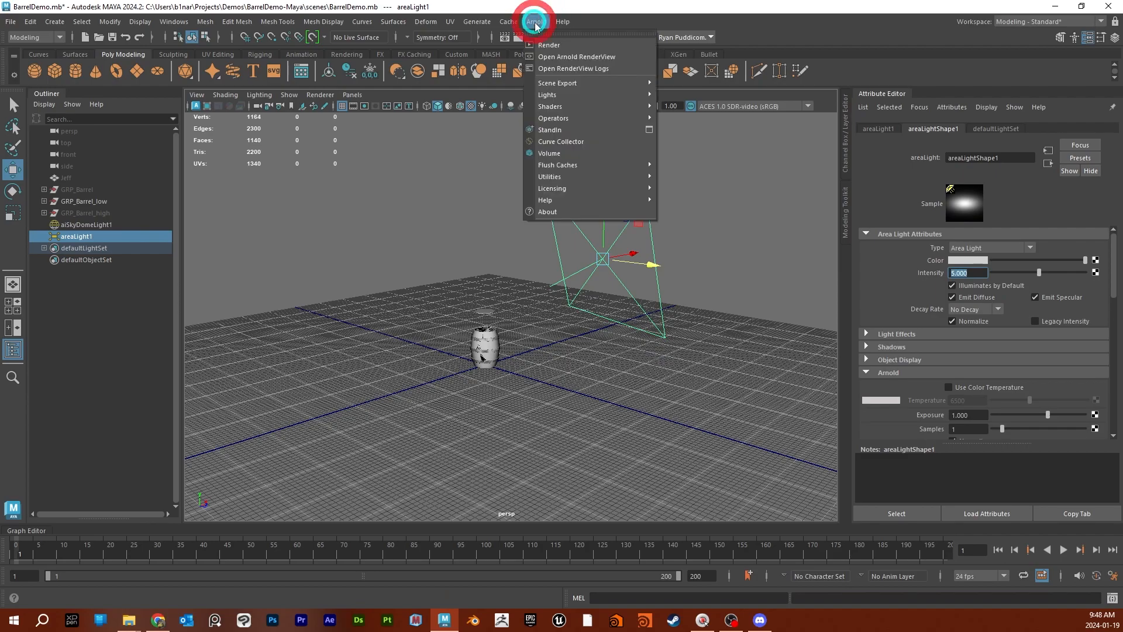
pyautogui.click(577, 58)
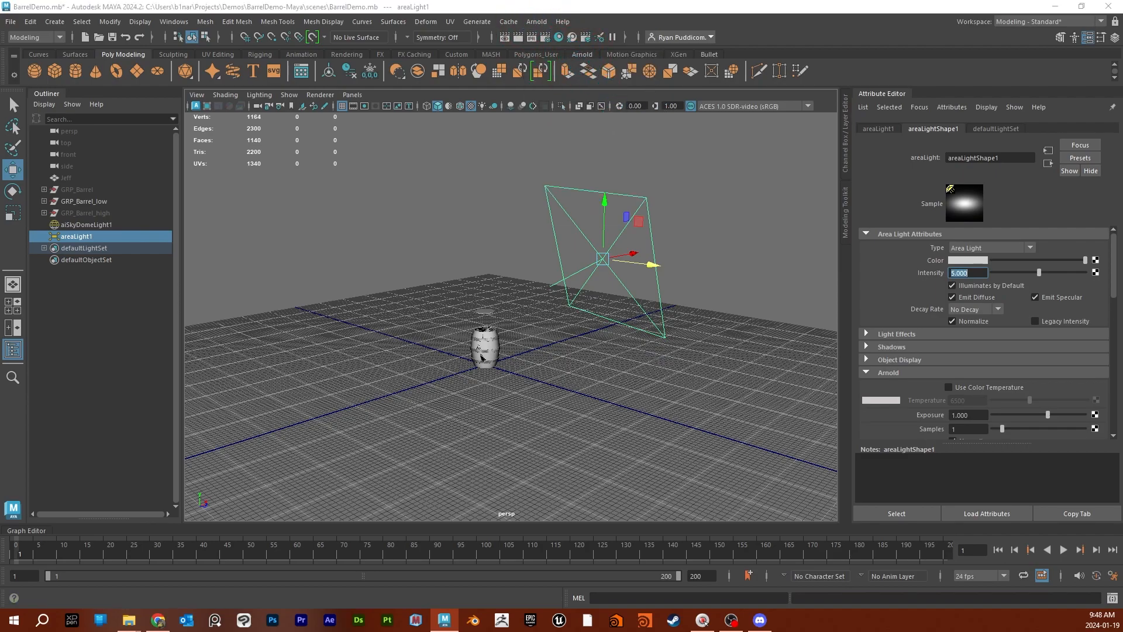
pyautogui.moveTo(432, 0); pyautogui.dragTo(472, 84)
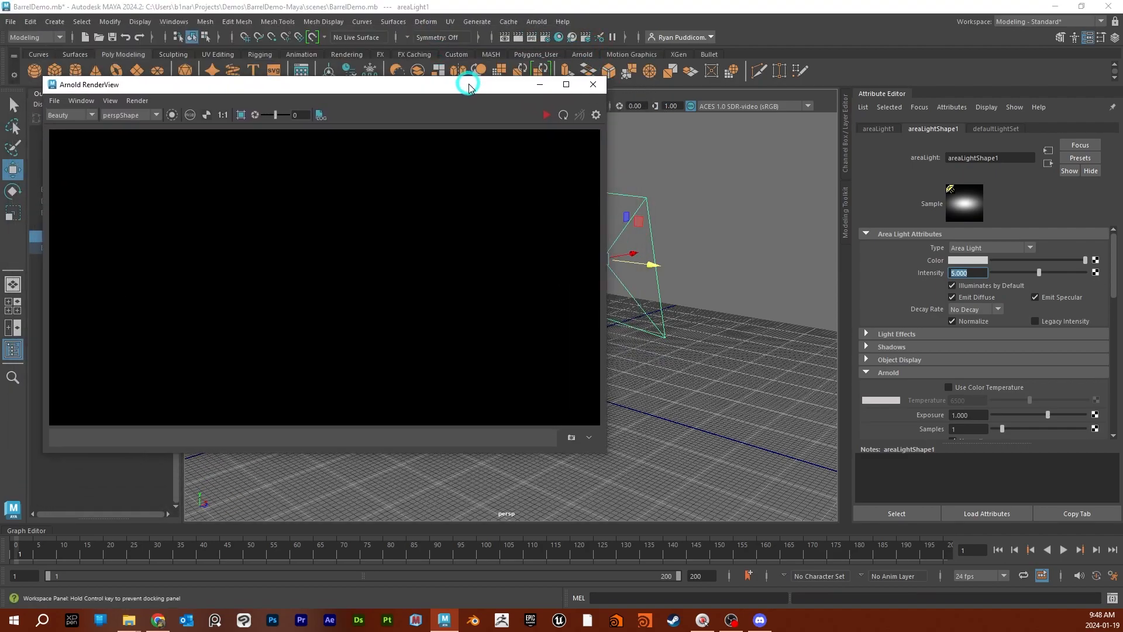
pyautogui.click(446, 256)
pyautogui.click(545, 114)
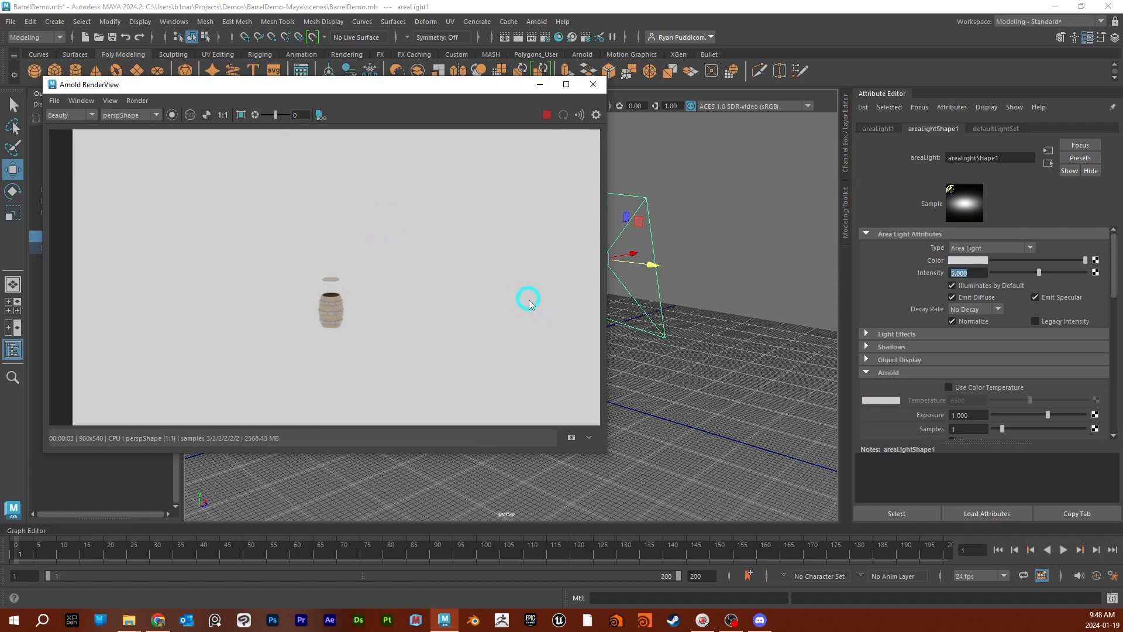
pyautogui.scroll(2, 663, 375)
pyautogui.scroll(3, 663, 375)
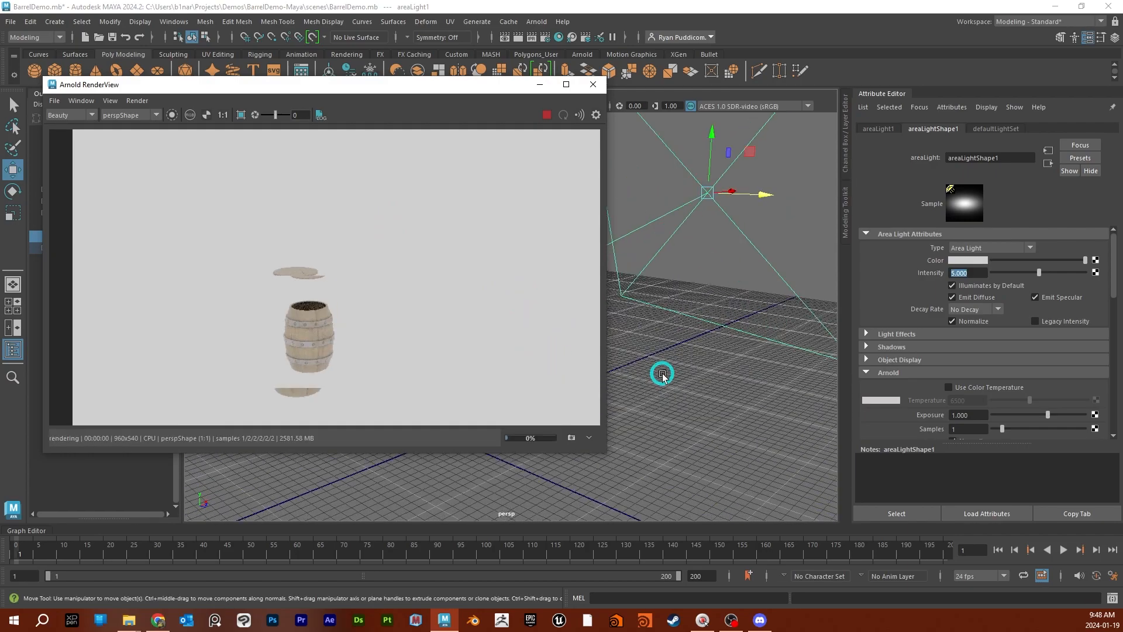
pyautogui.keyDown('alt'); pyautogui.moveTo(665, 396); pyautogui.dragTo(707, 305); pyautogui.keyUp('alt')
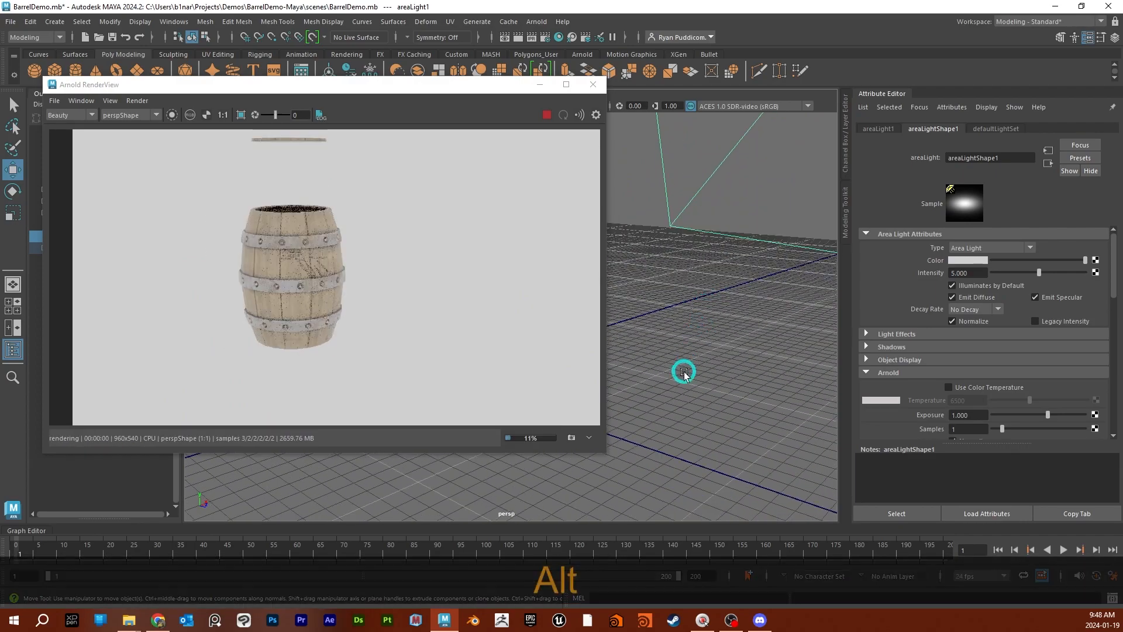
# - Delete the area light from the scene
pyautogui.keyDown('alt'); pyautogui.moveTo(727, 404); pyautogui.dragTo(705, 361); pyautogui.keyUp('alt')
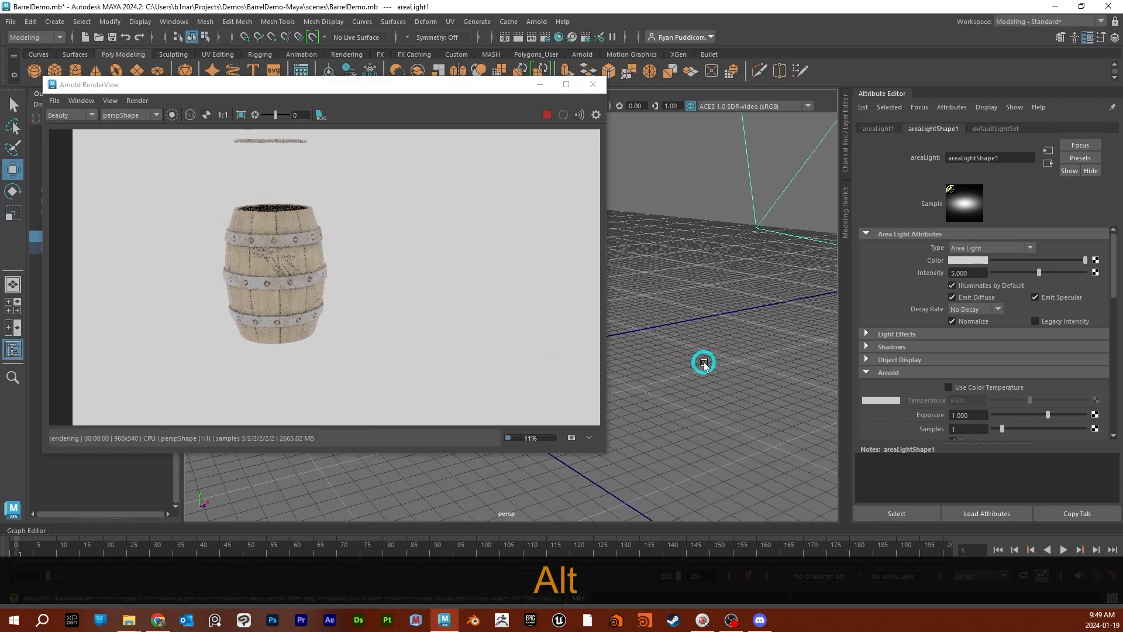
pyautogui.click(785, 189)
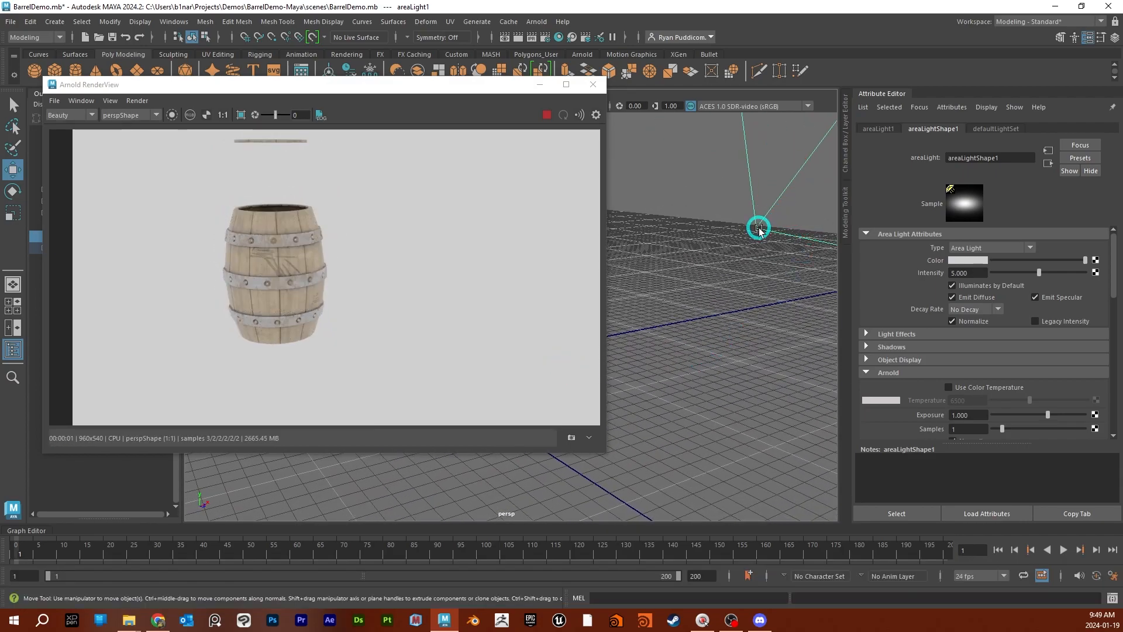
pyautogui.press('Delete')
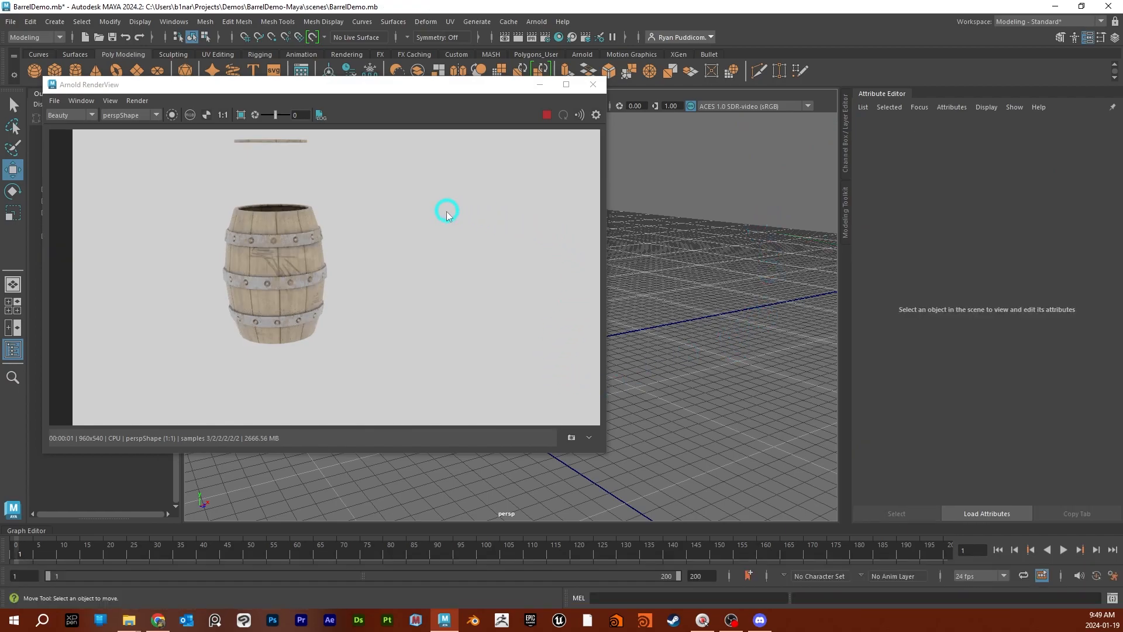
# - Undo the last change and save the scene
pyautogui.keyDown('alt'); pyautogui.moveTo(647, 394); pyautogui.dragTo(682, 396); pyautogui.keyUp('alt')
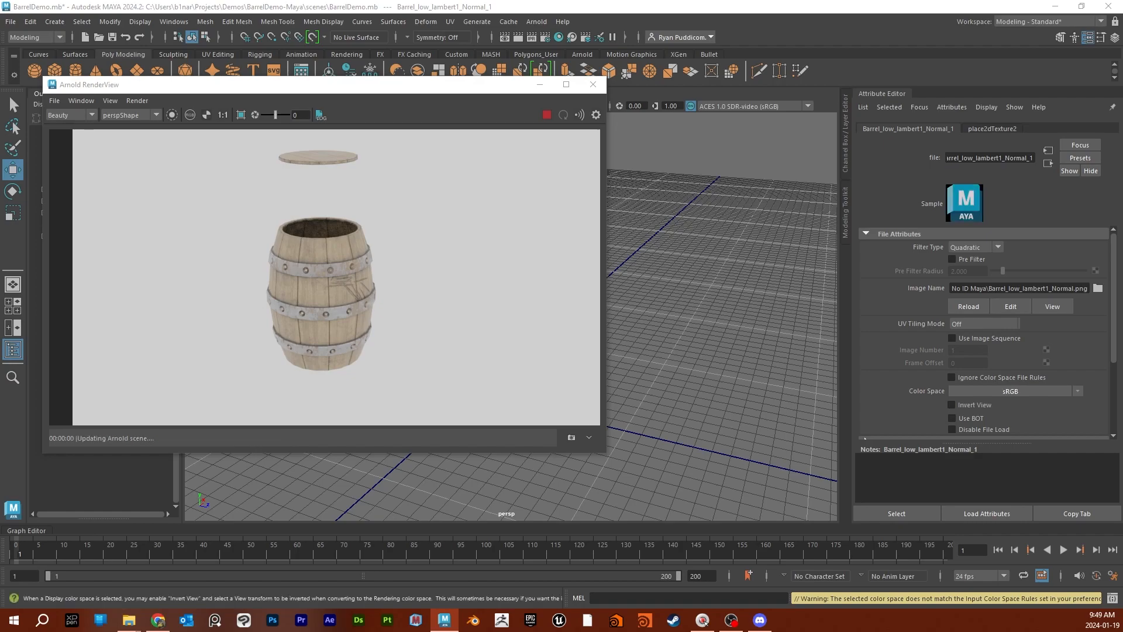
pyautogui.hotkey('ctrl', 'z')
pyautogui.hotkey('ctrl', 's')
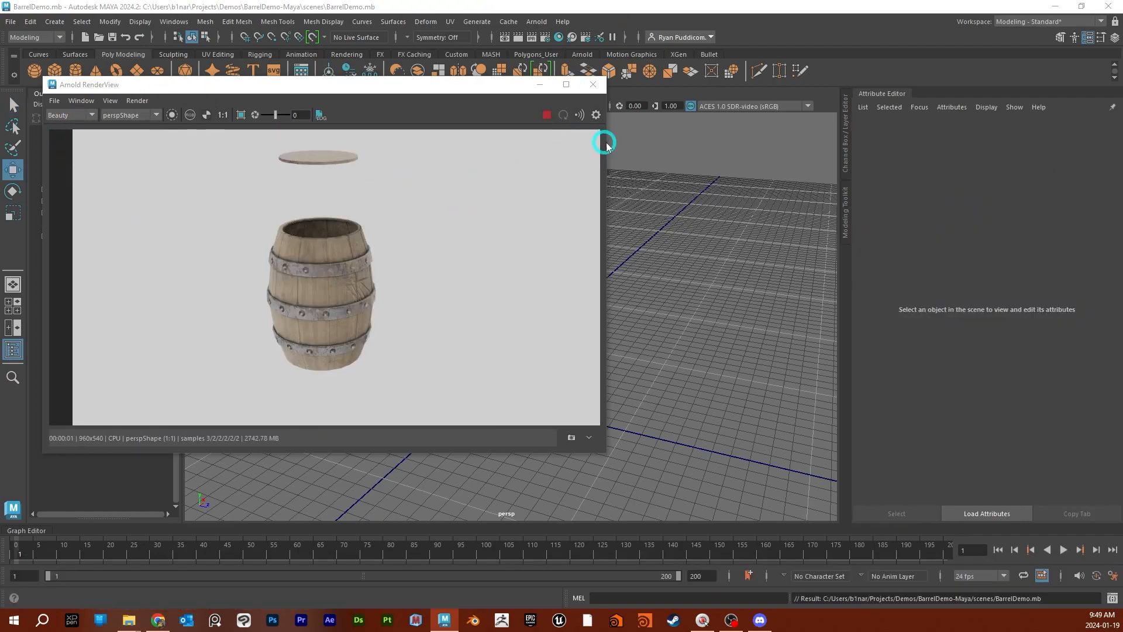
# - Close and reopen the Arnold RenderView, and restart the live render with the barrel framed closer
pyautogui.click(593, 85)
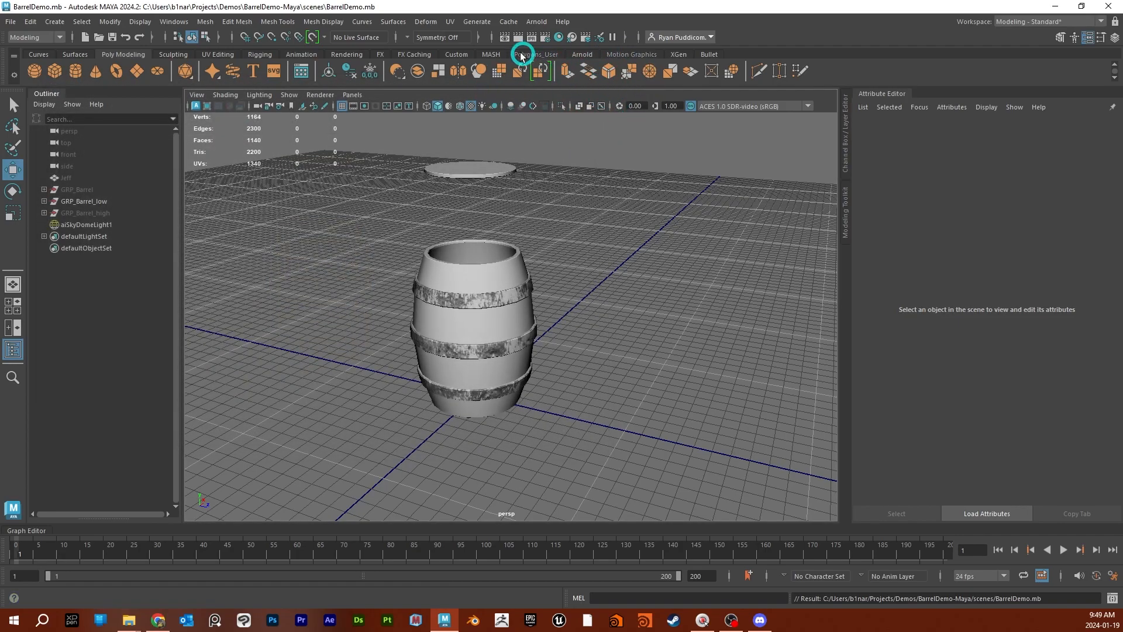
pyautogui.click(536, 24)
pyautogui.click(588, 64)
pyautogui.click(544, 116)
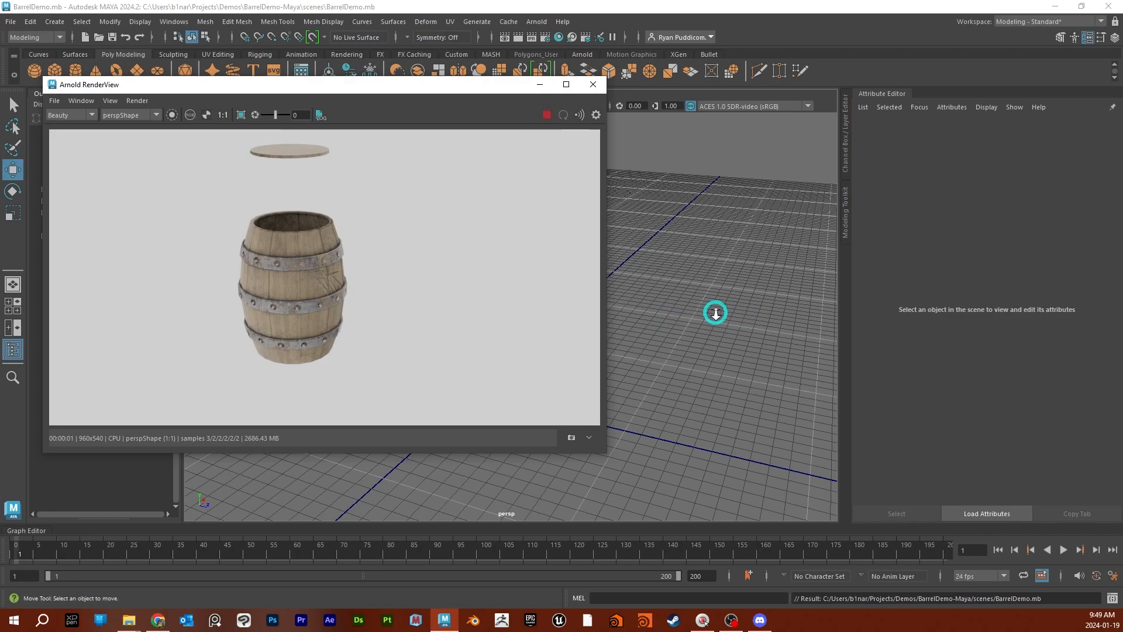
pyautogui.scroll(2, 715, 314)
pyautogui.scroll(2, 718, 321)
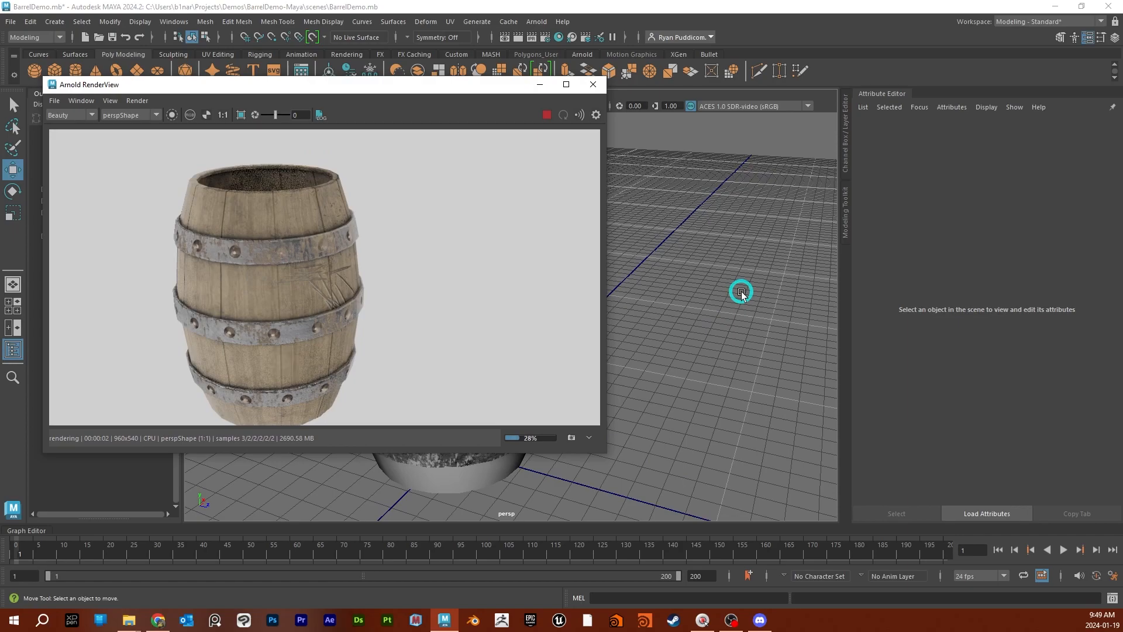
# - Arrange the RenderView and a narrowed Hypershade window side by side so the barrel render and node network are both visible
pyautogui.click(138, 170)
pyautogui.moveTo(402, 84); pyautogui.dragTo(368, 15)
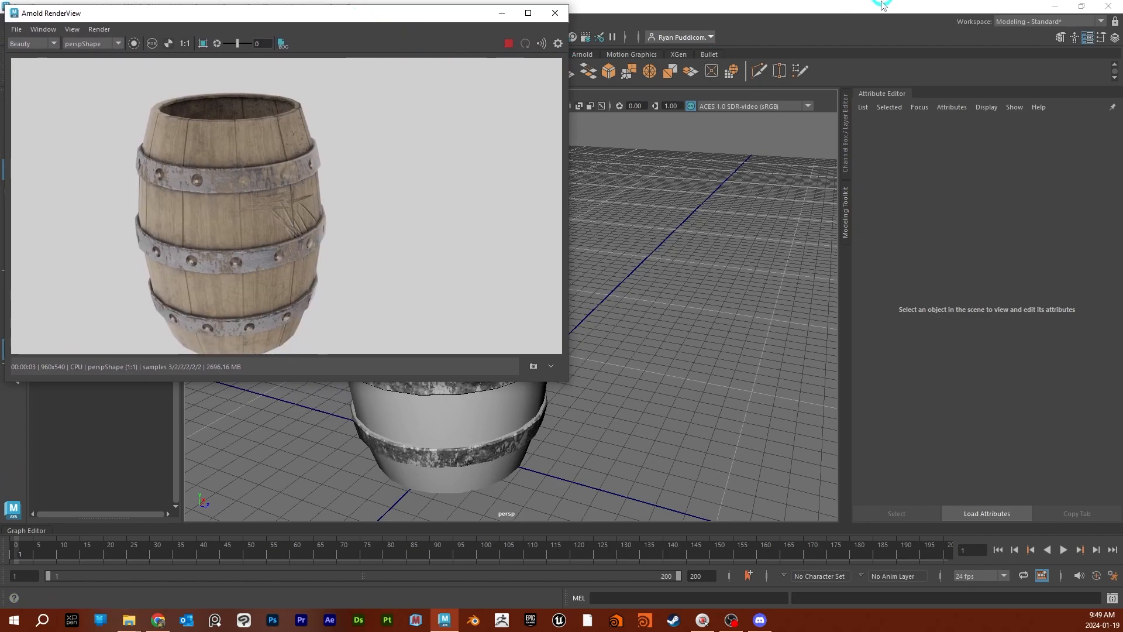
pyautogui.moveTo(650, 0); pyautogui.dragTo(700, 2)
pyautogui.moveTo(591, 26); pyautogui.dragTo(693, 58)
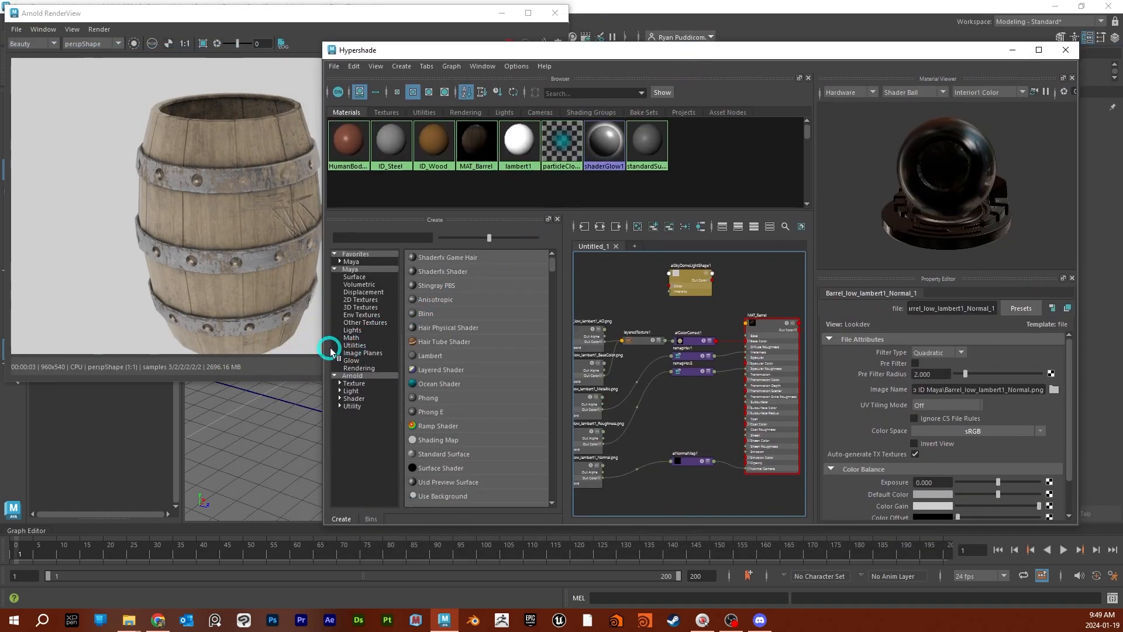
pyautogui.moveTo(321, 346); pyautogui.dragTo(454, 348)
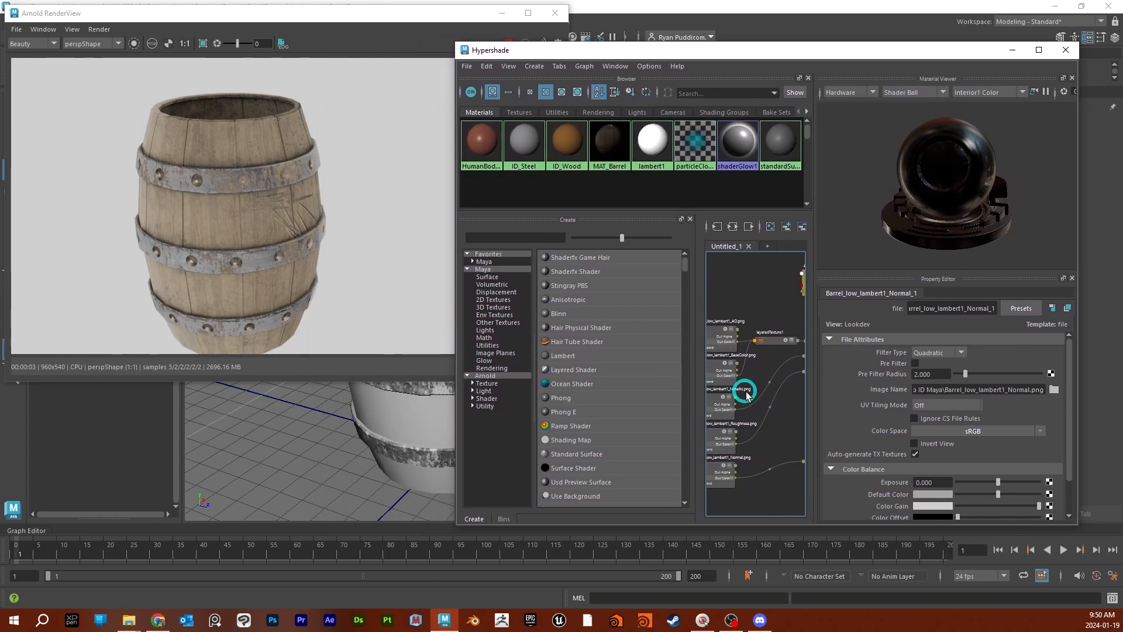
# - Try shifting the end points of the remapHsv2 node's value ramp
pyautogui.moveTo(797, 429); pyautogui.dragTo(736, 413, button='middle')
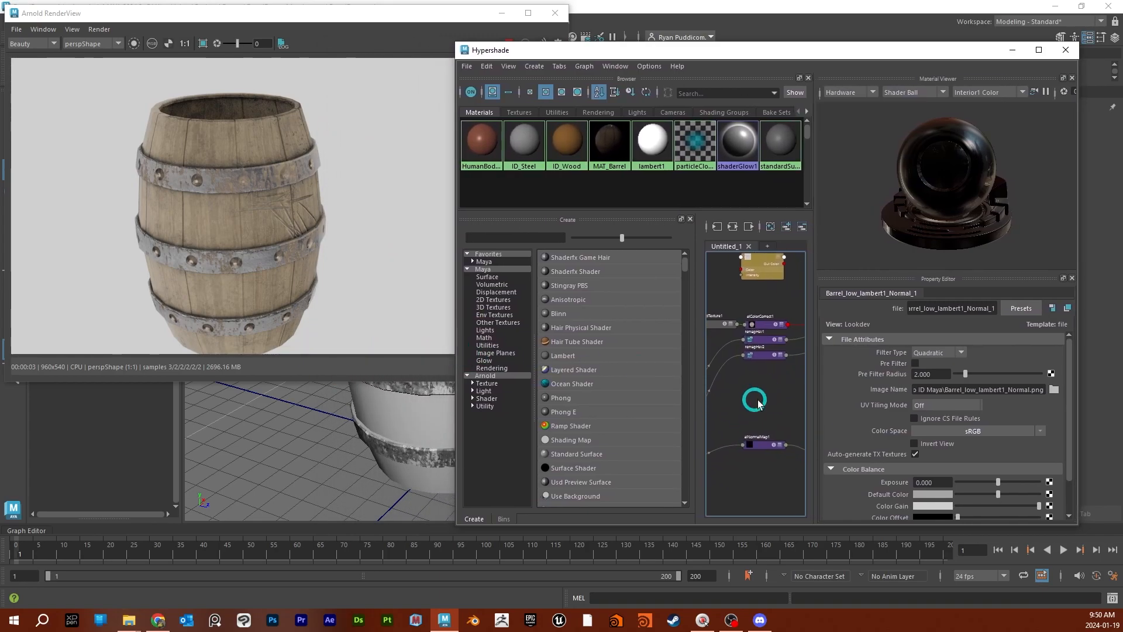
pyautogui.click(763, 356)
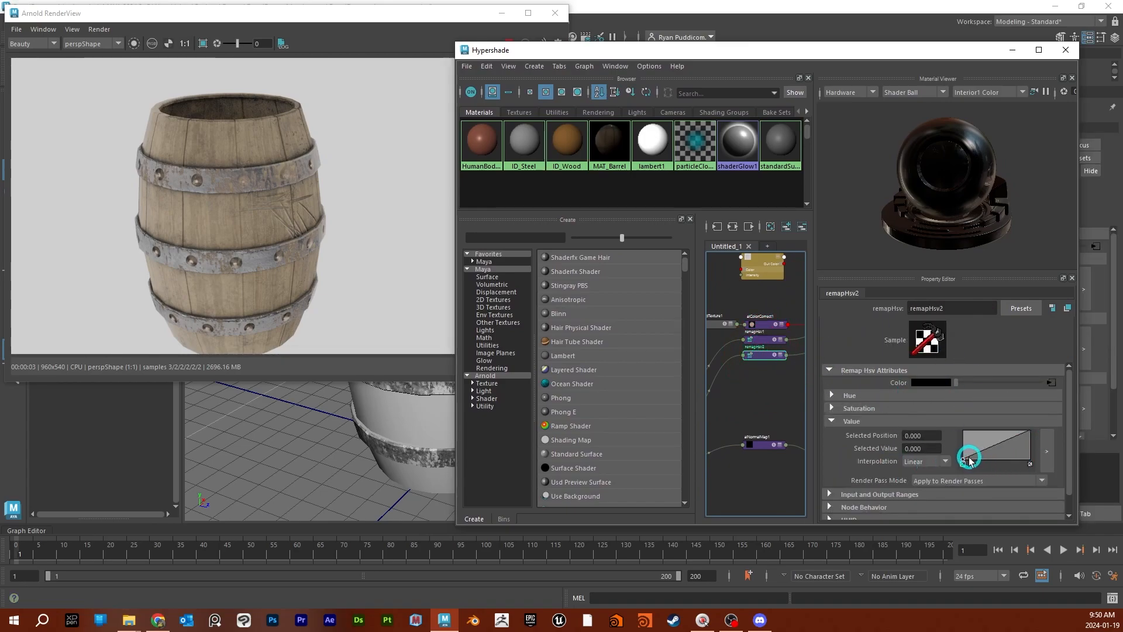
pyautogui.moveTo(963, 461); pyautogui.dragTo(952, 484)
pyautogui.click(1018, 433)
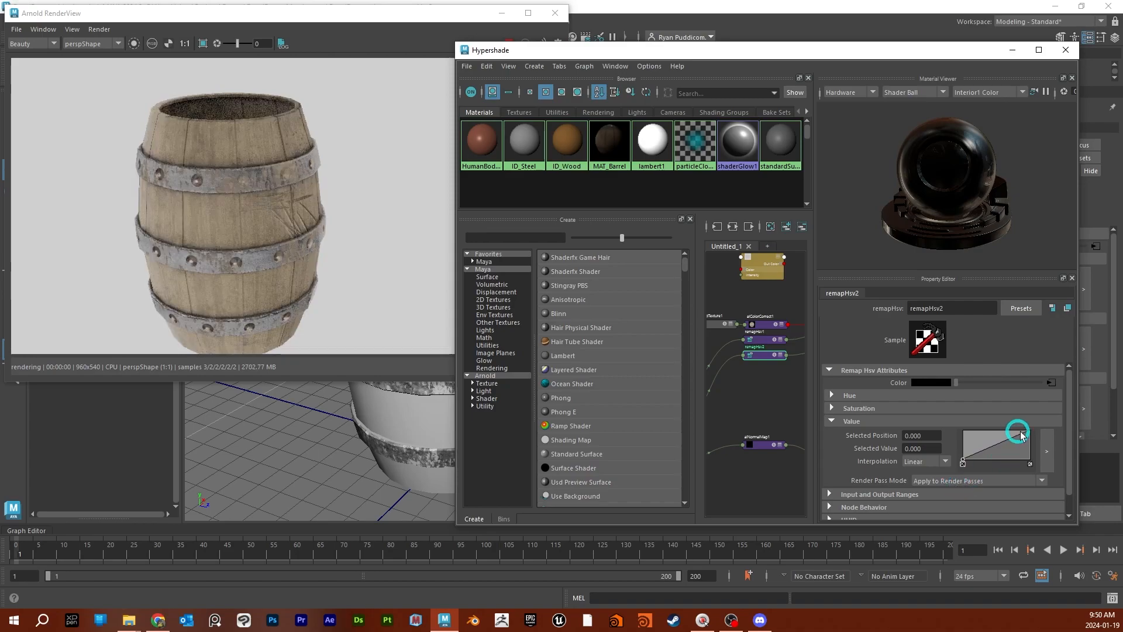
pyautogui.moveTo(1028, 432); pyautogui.dragTo(1028, 466)
pyautogui.moveTo(1005, 460); pyautogui.dragTo(1034, 431)
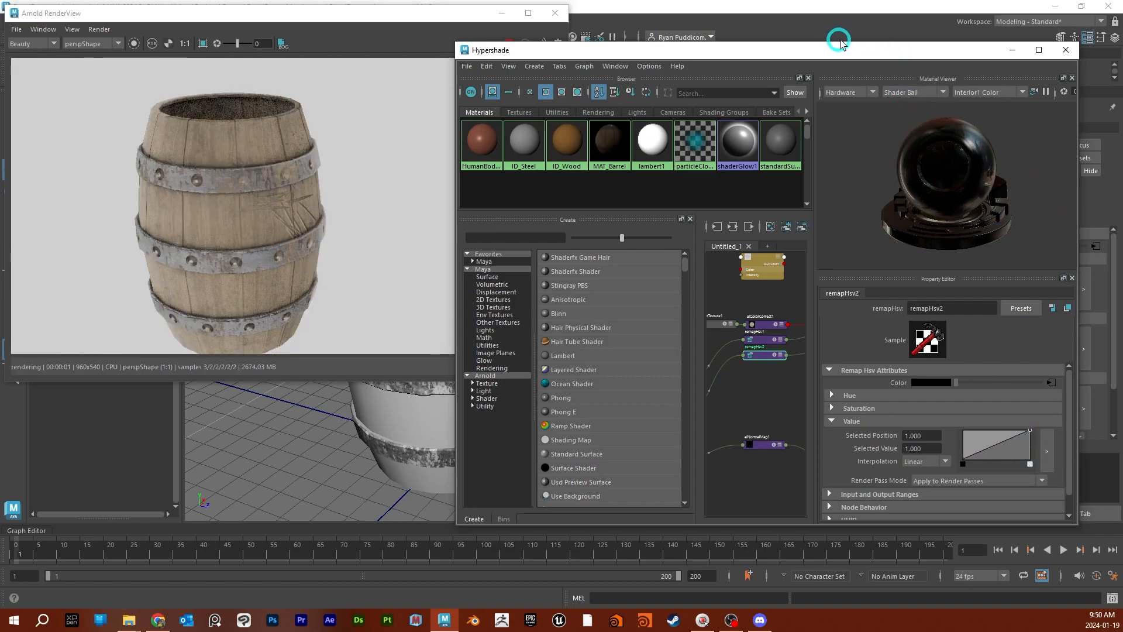
# - Select the skydome light and turn off its Normalize option
pyautogui.moveTo(850, 56); pyautogui.dragTo(460, 226)
pyautogui.click(760, 130)
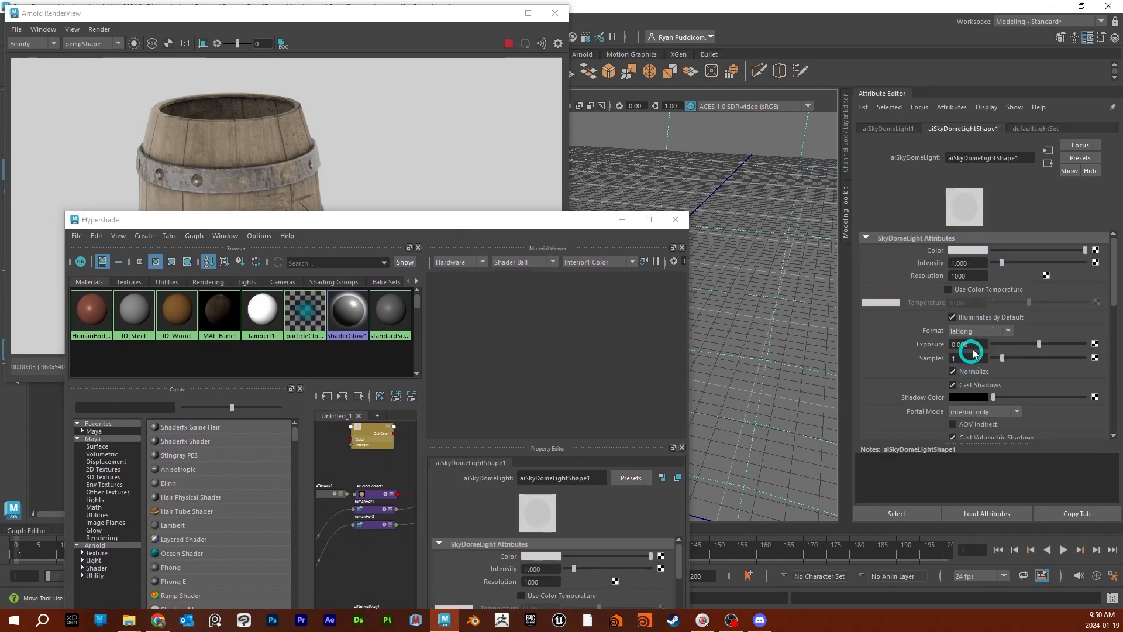
pyautogui.moveTo(975, 262); pyautogui.dragTo(942, 263)
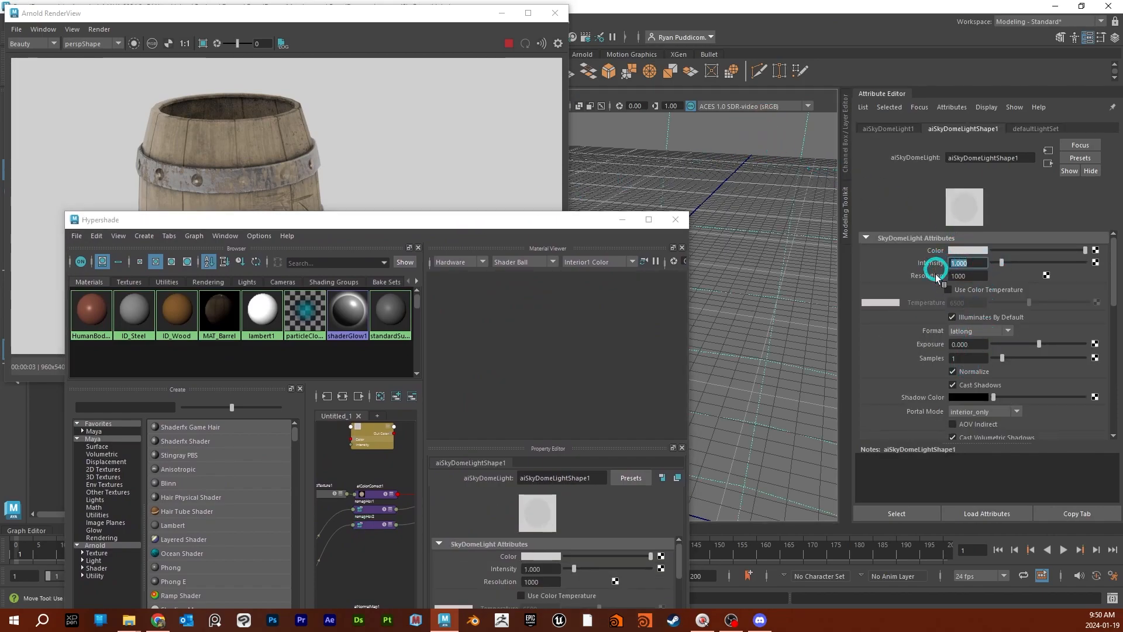
pyautogui.click(954, 372)
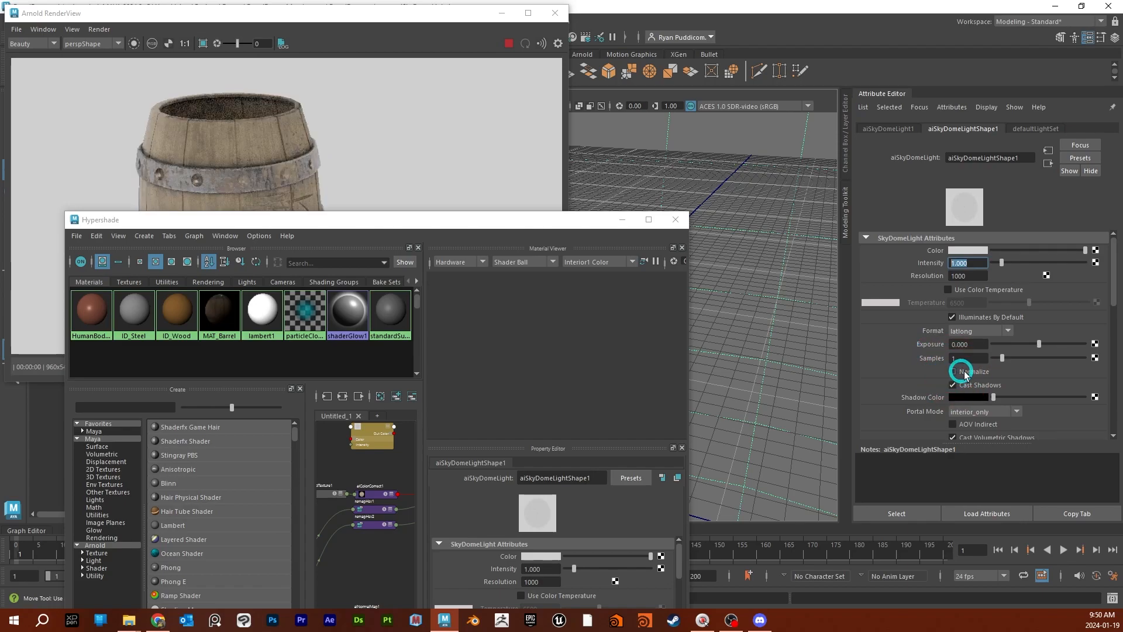
# - Place the Hypershade beside the render and raise the aiColorCorrect1 node's saturation to about 1.68
pyautogui.moveTo(514, 221); pyautogui.dragTo(928, 23)
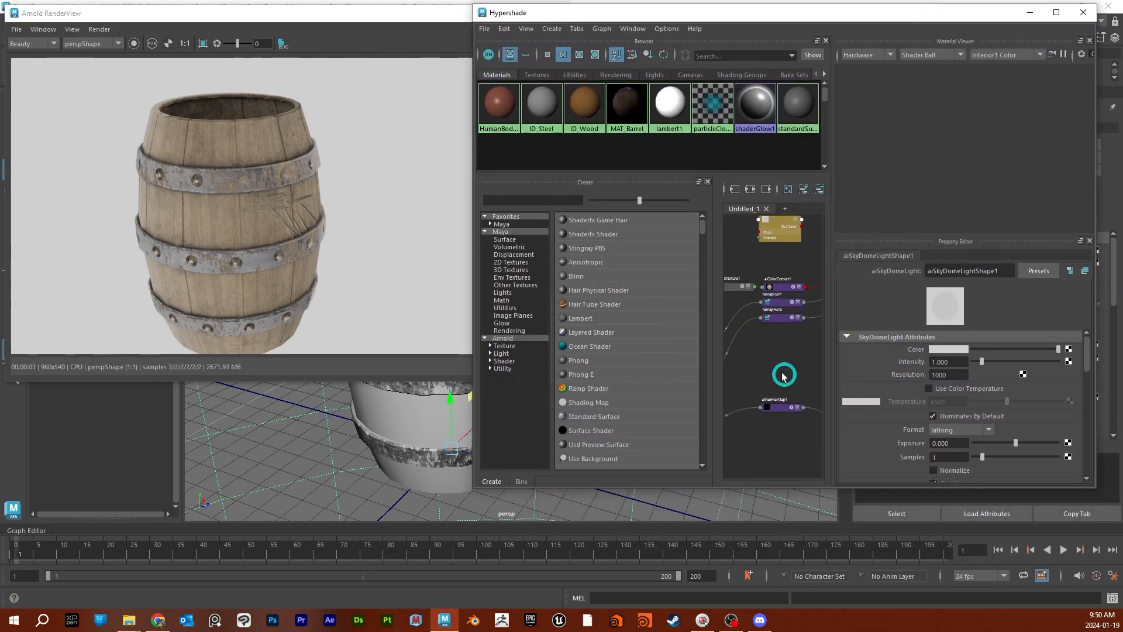
pyautogui.moveTo(785, 361)
pyautogui.keyDown('alt'); pyautogui.mouseDown(button='middle')
pyautogui.moveTo(775, 381)
pyautogui.moveTo(771, 349)
pyautogui.mouseUp(button='middle'); pyautogui.keyUp('alt')
pyautogui.click(761, 304)
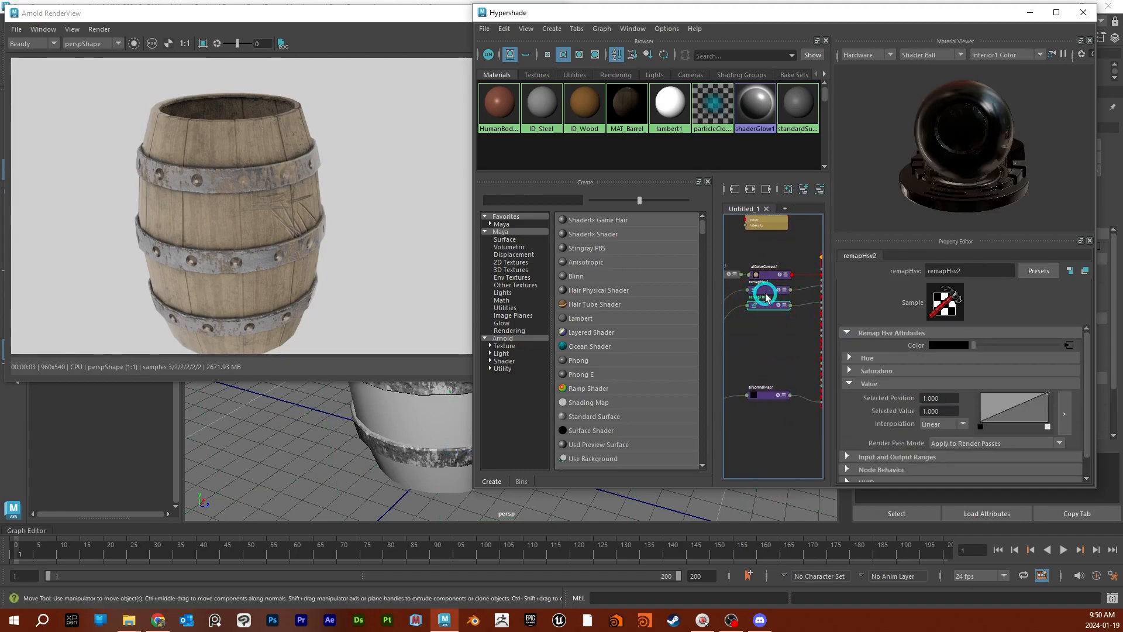
pyautogui.click(766, 273)
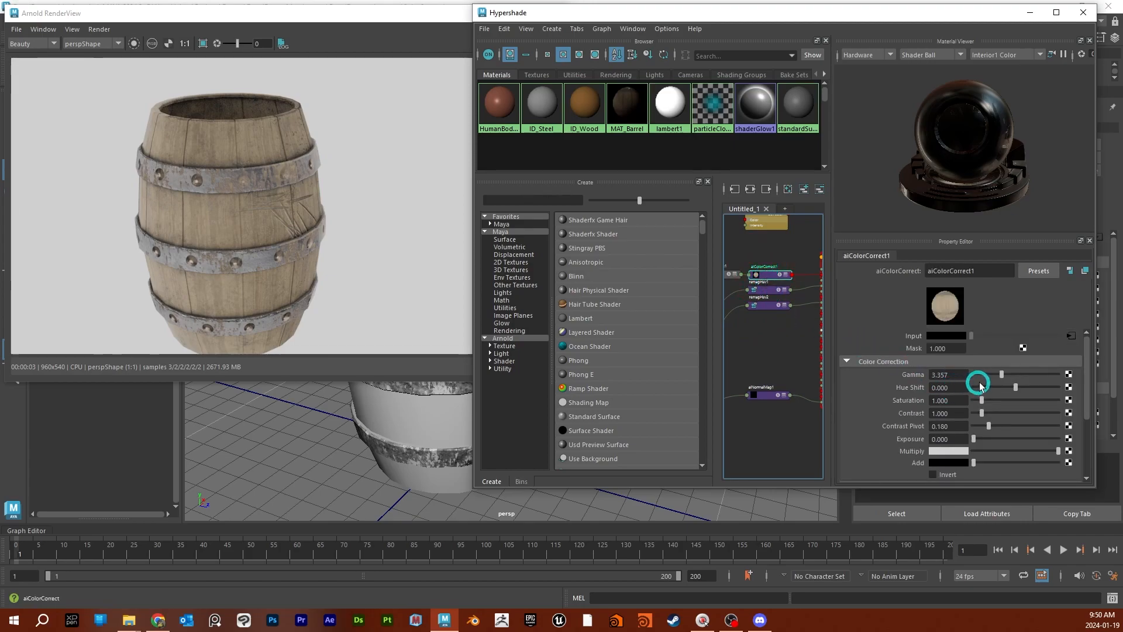
pyautogui.moveTo(987, 400); pyautogui.dragTo(989, 398)
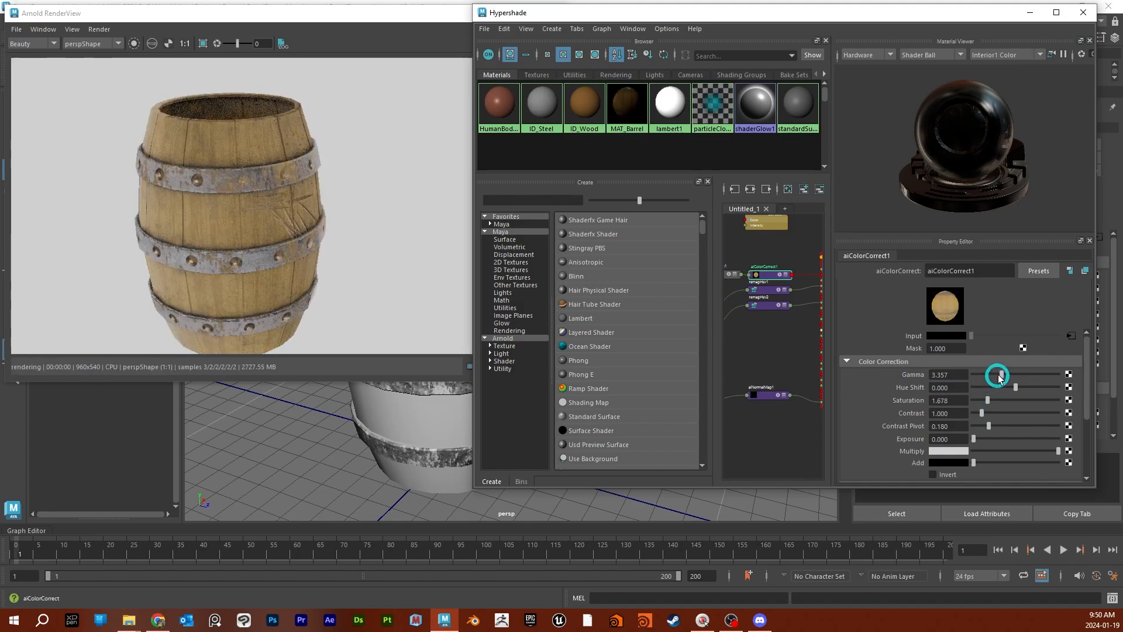
# - Reset the aiColorCorrect1 node's gamma and saturation to 1, and raise the gamma to about 1.33
pyautogui.click(936, 375)
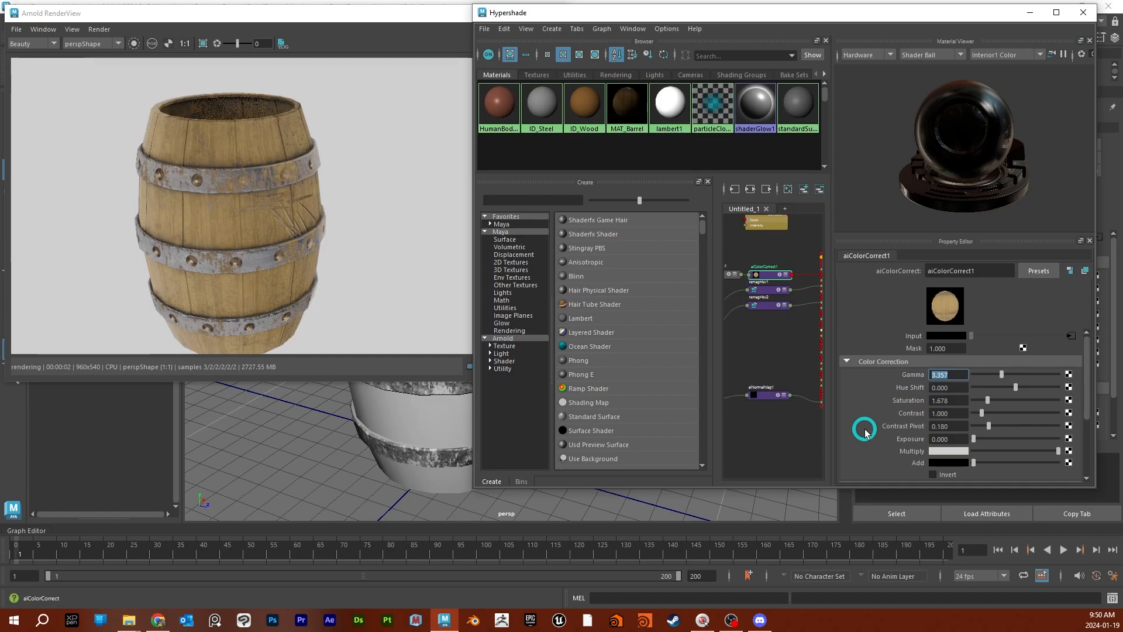
pyautogui.press('Return')
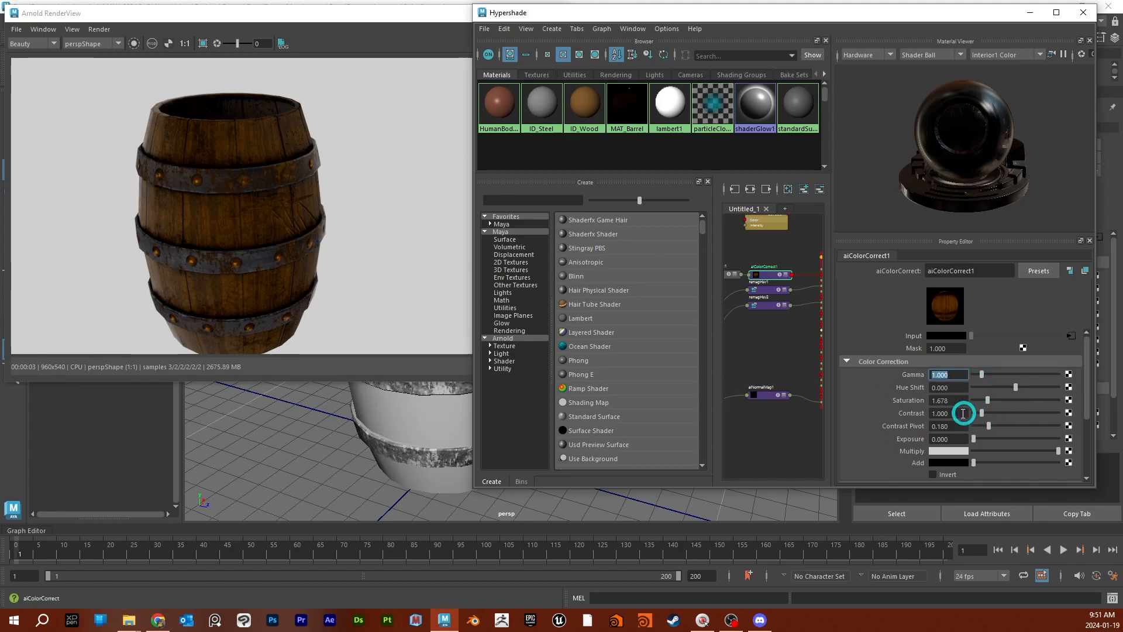
pyautogui.write('1')
pyautogui.press('Return')
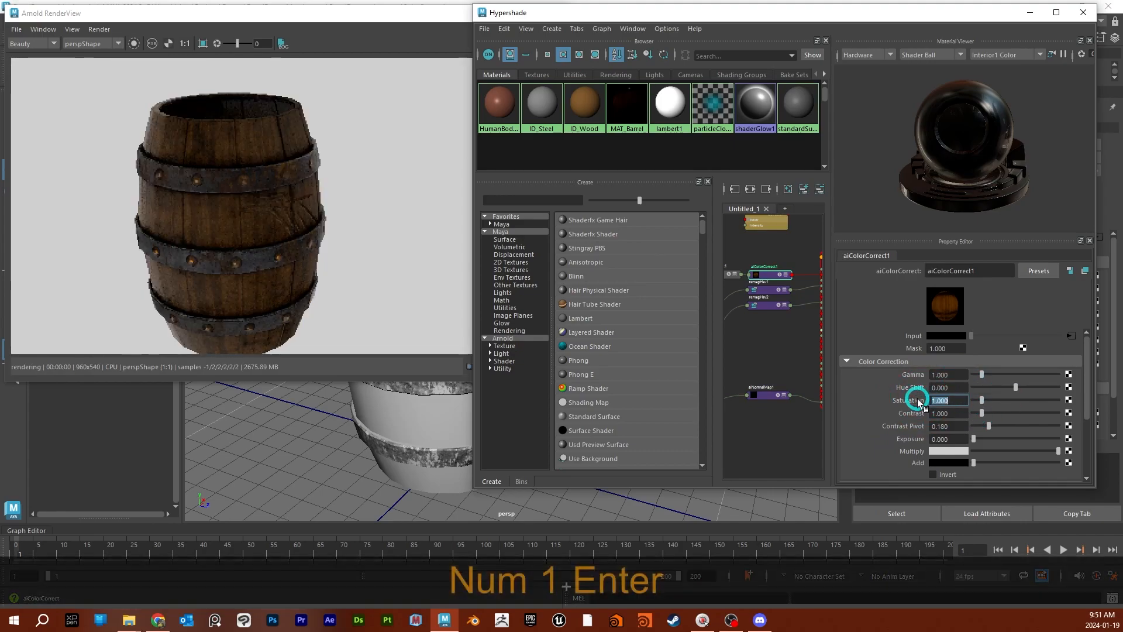
pyautogui.moveTo(983, 378); pyautogui.dragTo(985, 378)
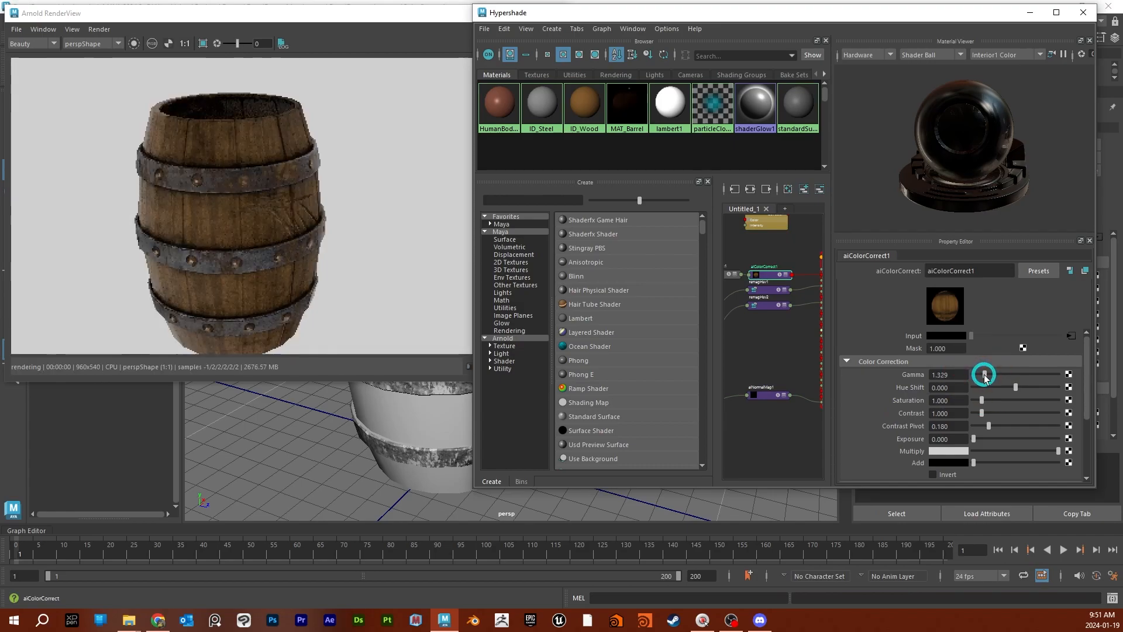
# - Set the color space of the barrel's normal map texture to the Utility option Raw
pyautogui.click(758, 395)
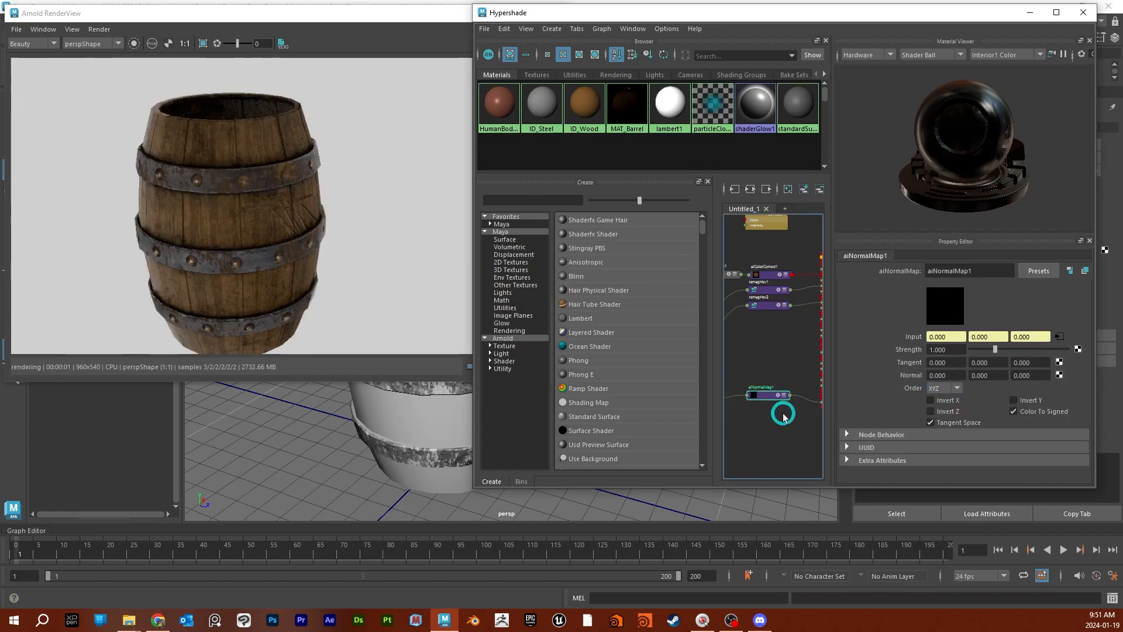
pyautogui.hotkey('ctrl', 'a')
pyautogui.keyDown('alt'); pyautogui.moveTo(758, 427); pyautogui.dragTo(821, 426, button='middle'); pyautogui.keyUp('alt')
pyautogui.click(731, 403)
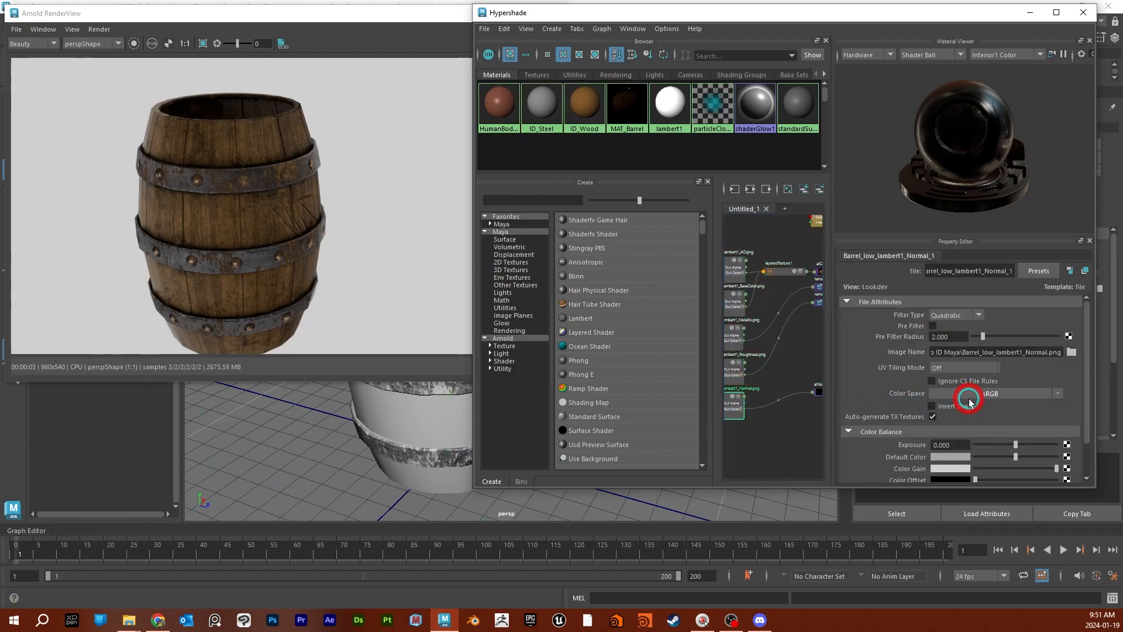
pyautogui.click(1051, 393)
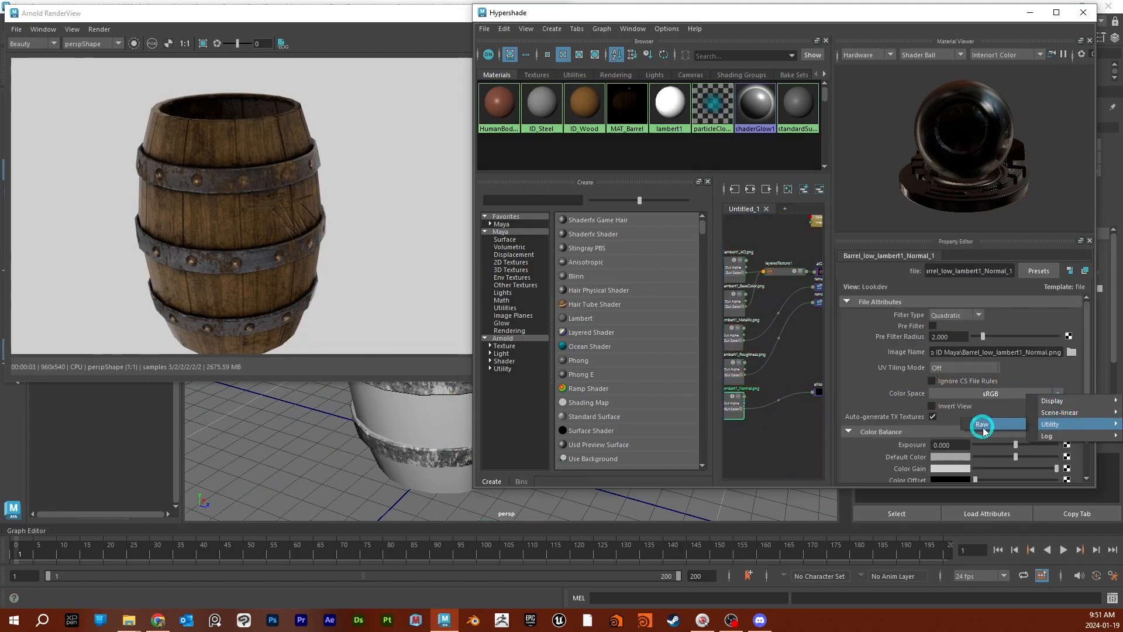
pyautogui.click(984, 423)
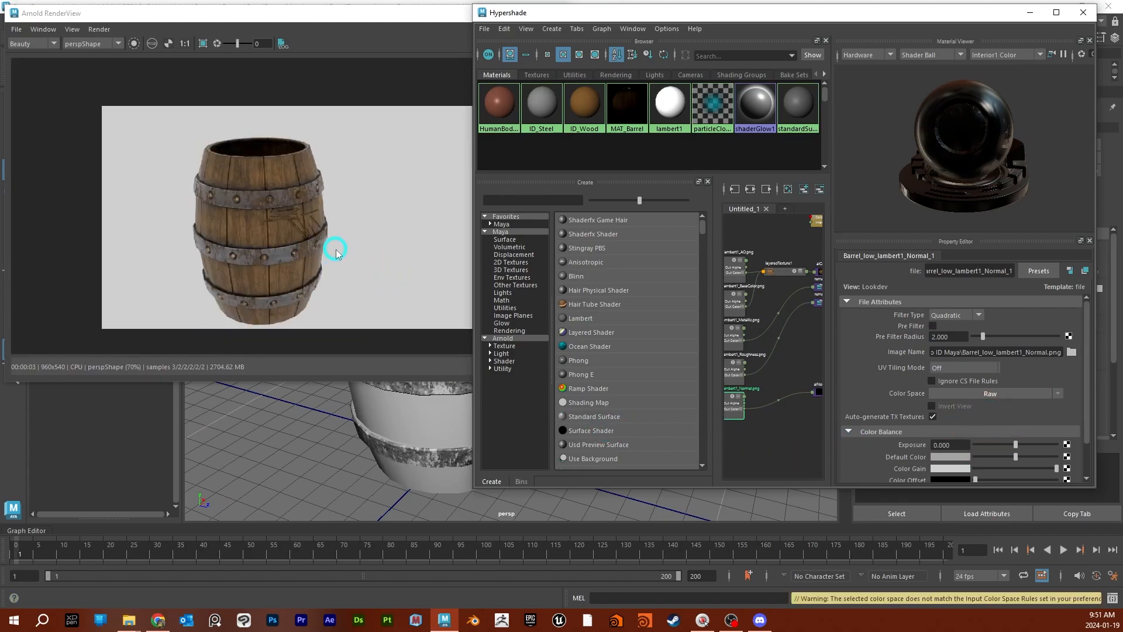
# - Set the aiNormalMap1 node's strength to 1.5 and increase it to 2, with the barrel's carved detail framed in the render
pyautogui.scroll(-3, 380, 433)
pyautogui.keyDown('alt'); pyautogui.moveTo(388, 416); pyautogui.dragTo(322, 451); pyautogui.keyUp('alt')
pyautogui.scroll(5, 374, 427)
pyautogui.keyDown('alt'); pyautogui.scroll(3, 320, 443); pyautogui.keyUp('alt')
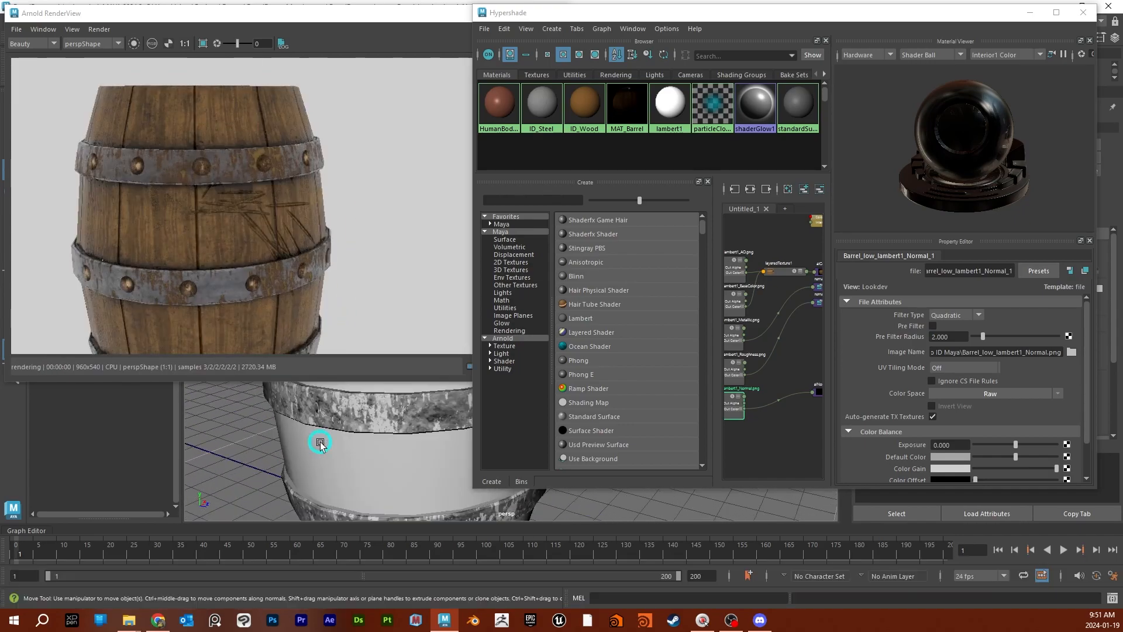
pyautogui.keyDown('alt'); pyautogui.moveTo(790, 427); pyautogui.dragTo(730, 421, button='middle'); pyautogui.keyUp('alt')
pyautogui.click(767, 386)
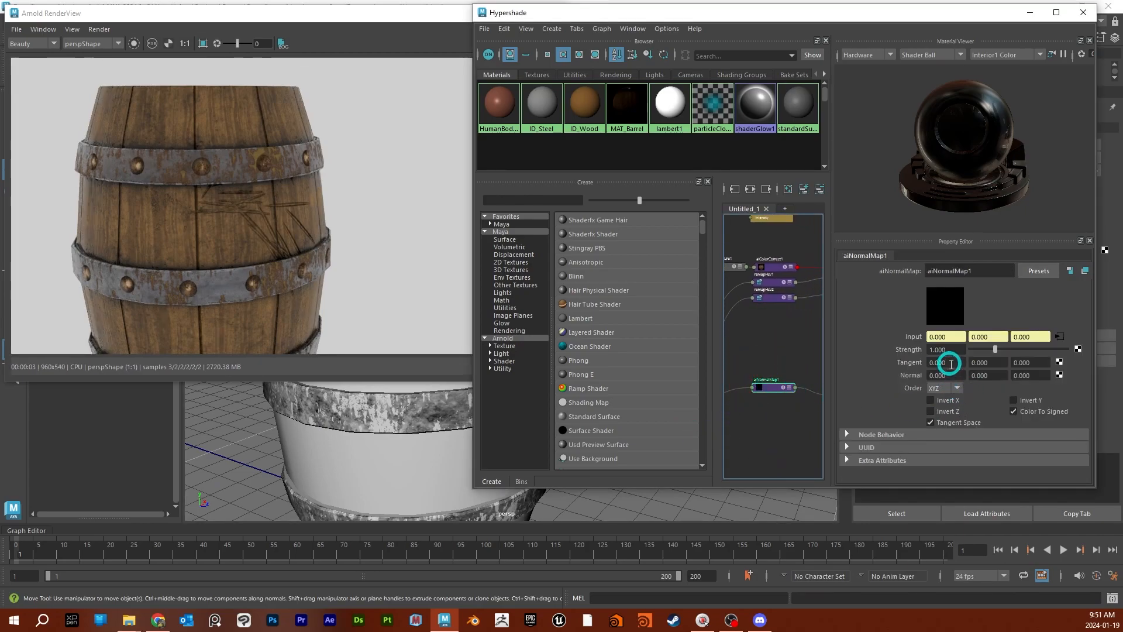
pyautogui.moveTo(956, 350); pyautogui.dragTo(921, 352)
pyautogui.write('1.5')
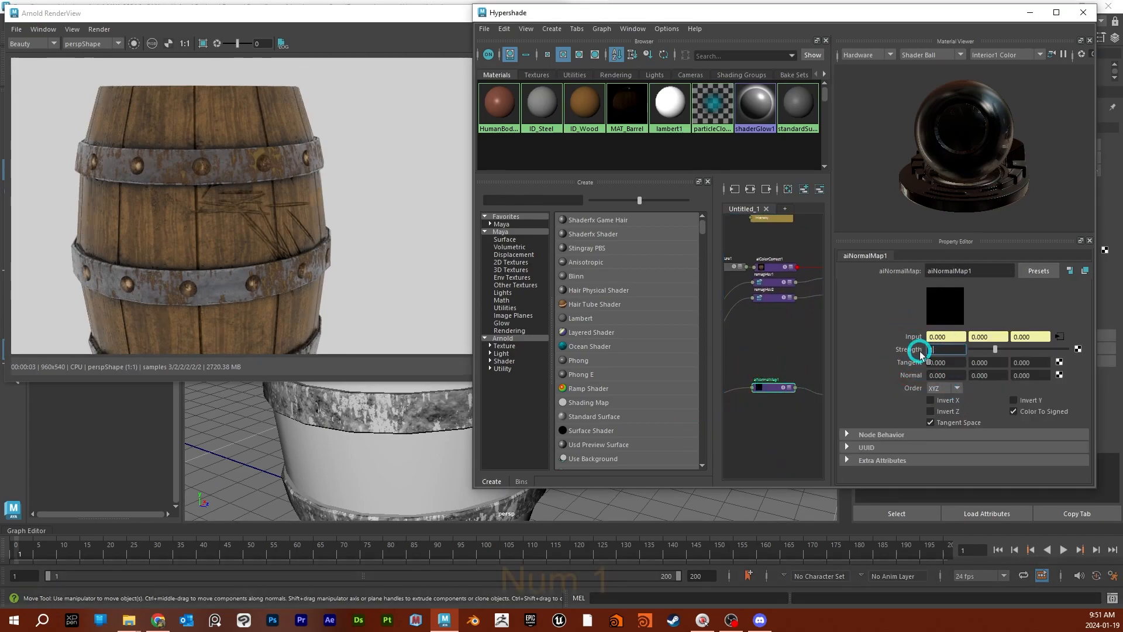
pyautogui.press('Return')
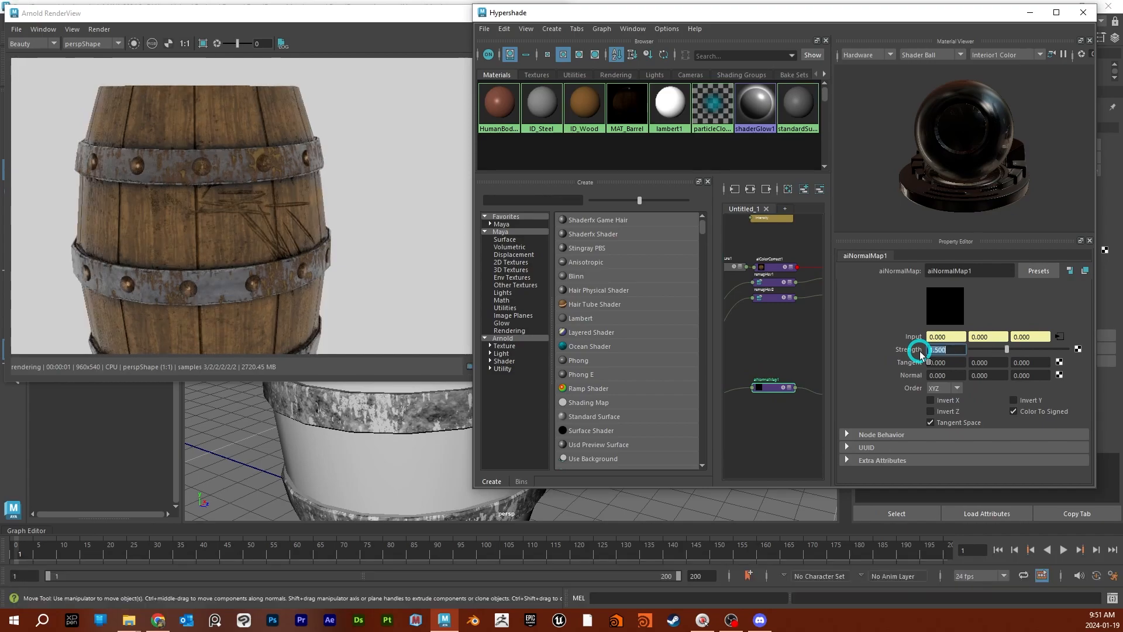
pyautogui.write('2')
pyautogui.press('Return')
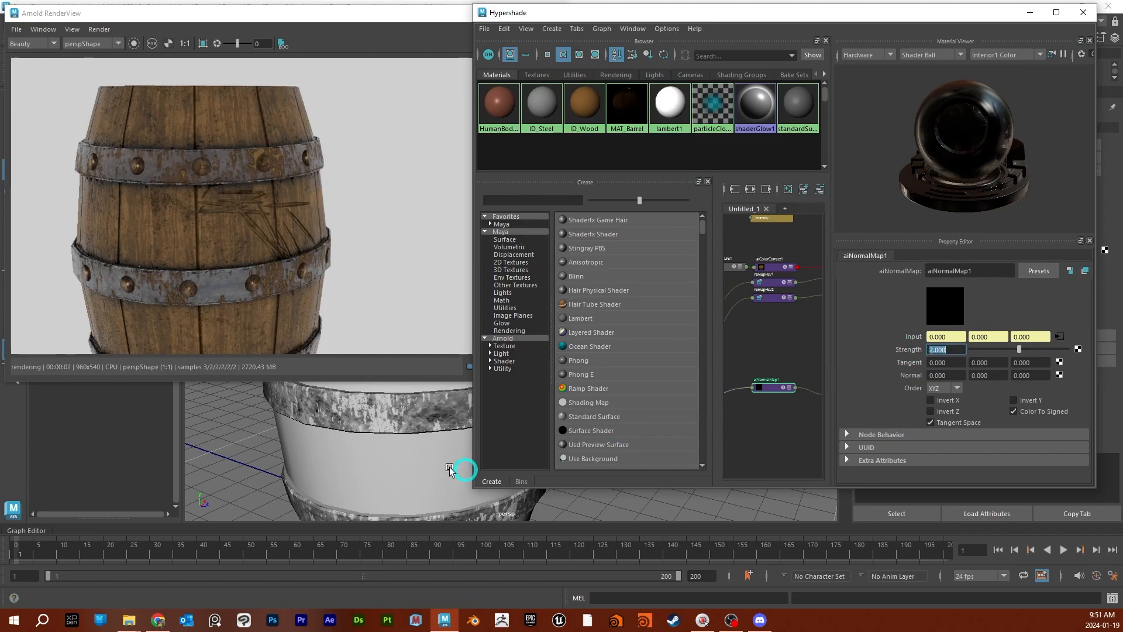
# - Frame the whole barrel in the render and solo the remapHsv2 node to preview its texture output
pyautogui.click(389, 469)
pyautogui.keyDown('alt'); pyautogui.moveTo(388, 469); pyautogui.dragTo(336, 475); pyautogui.keyUp('alt')
pyautogui.press('f')
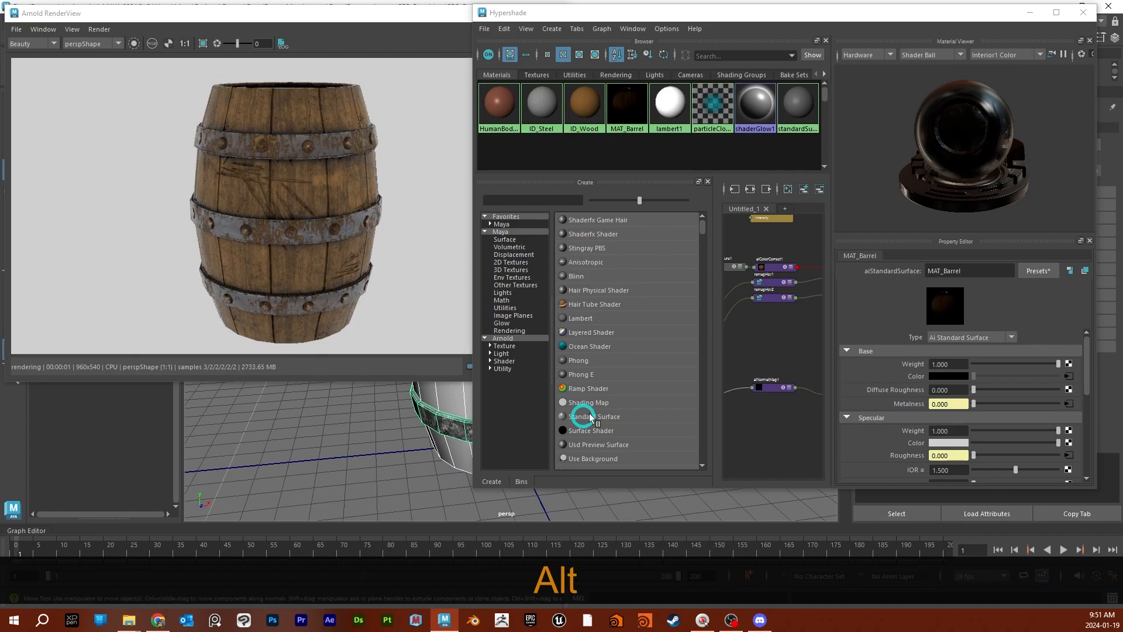
pyautogui.click(773, 299)
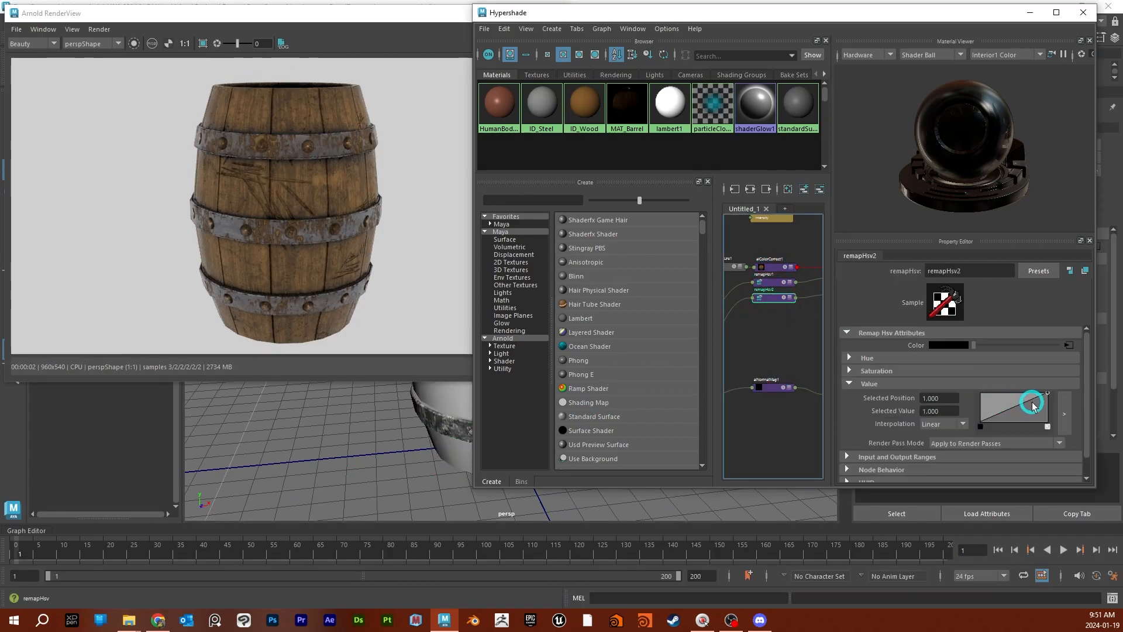
pyautogui.click(1047, 394)
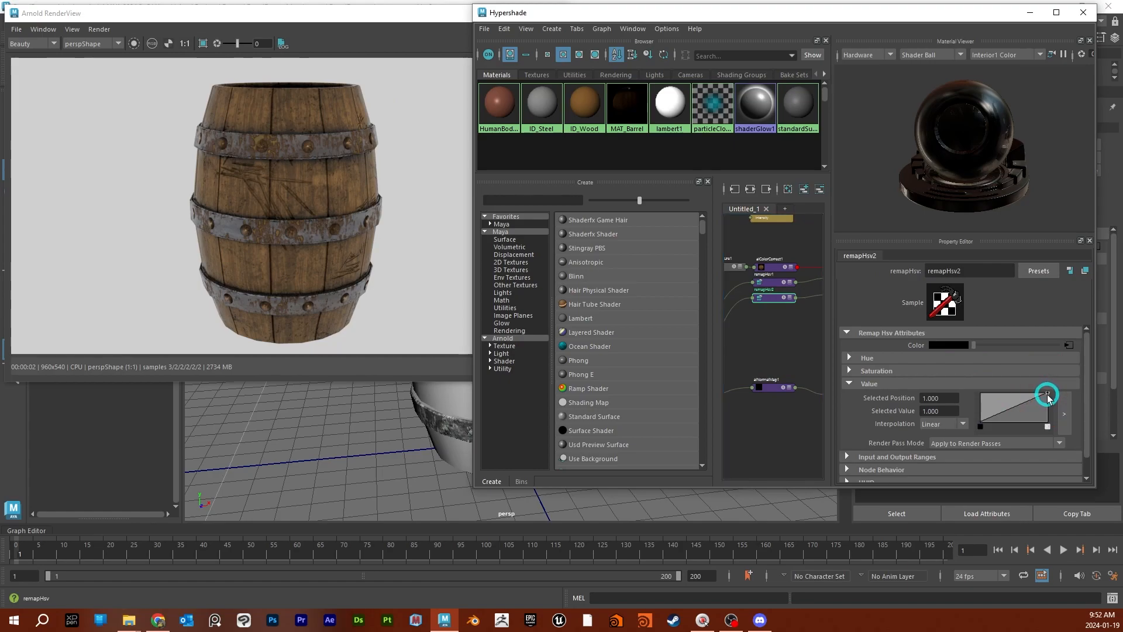
pyautogui.click(785, 300)
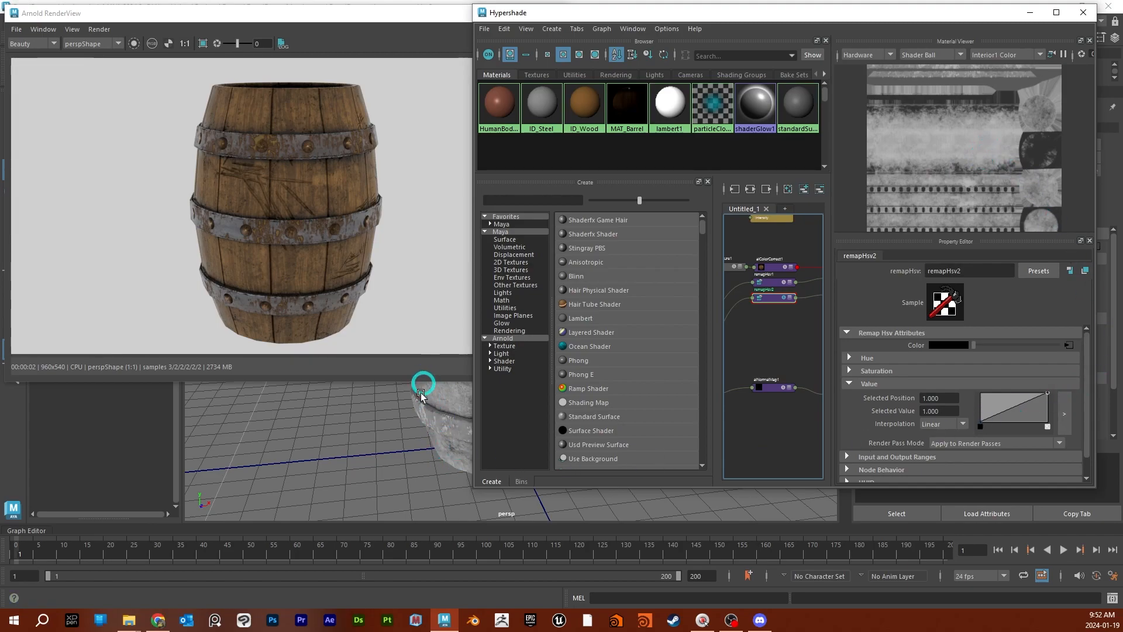
# - Try moving the end point of remapHsv2's value curve to position 0, and return it to position 1 and value 1
pyautogui.click(1049, 394)
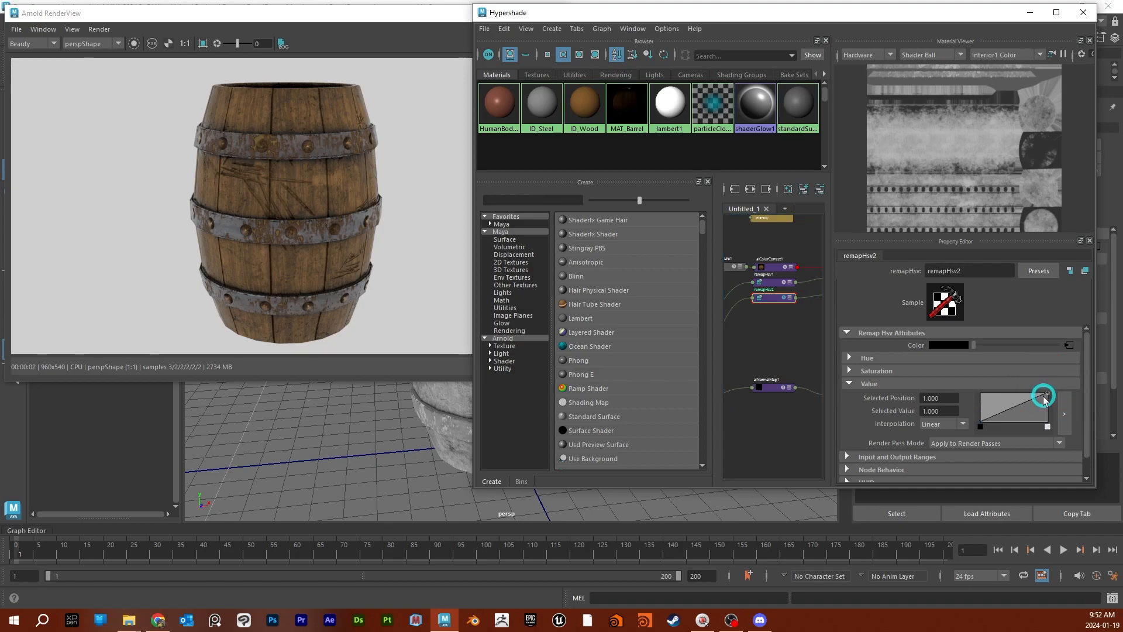
pyautogui.moveTo(1047, 396); pyautogui.dragTo(1072, 378)
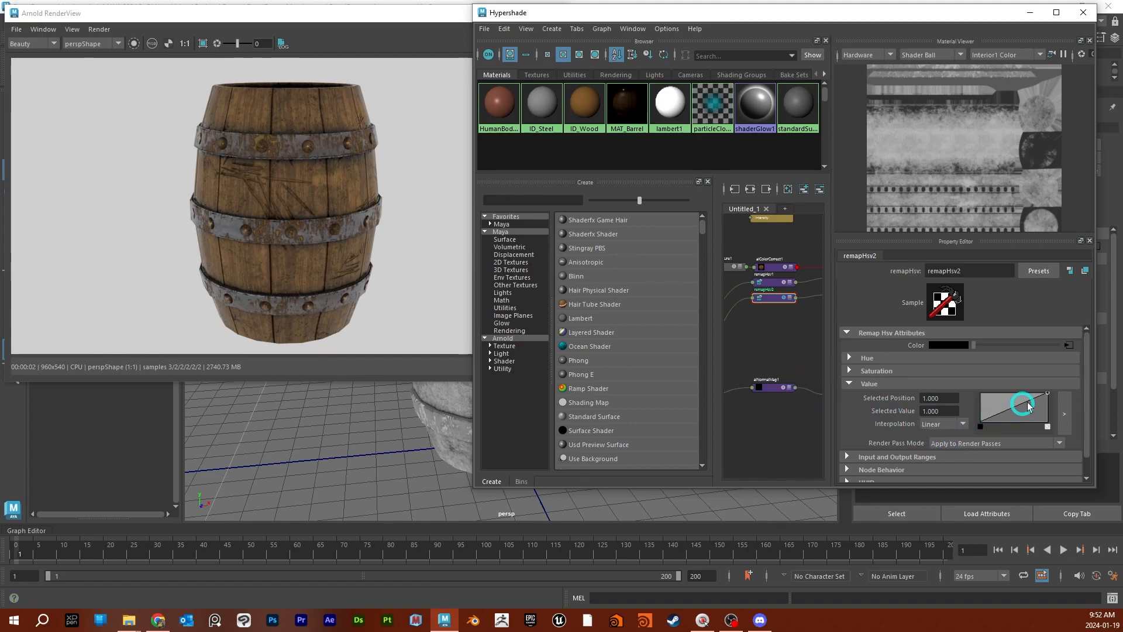
pyautogui.moveTo(1049, 398); pyautogui.dragTo(947, 397)
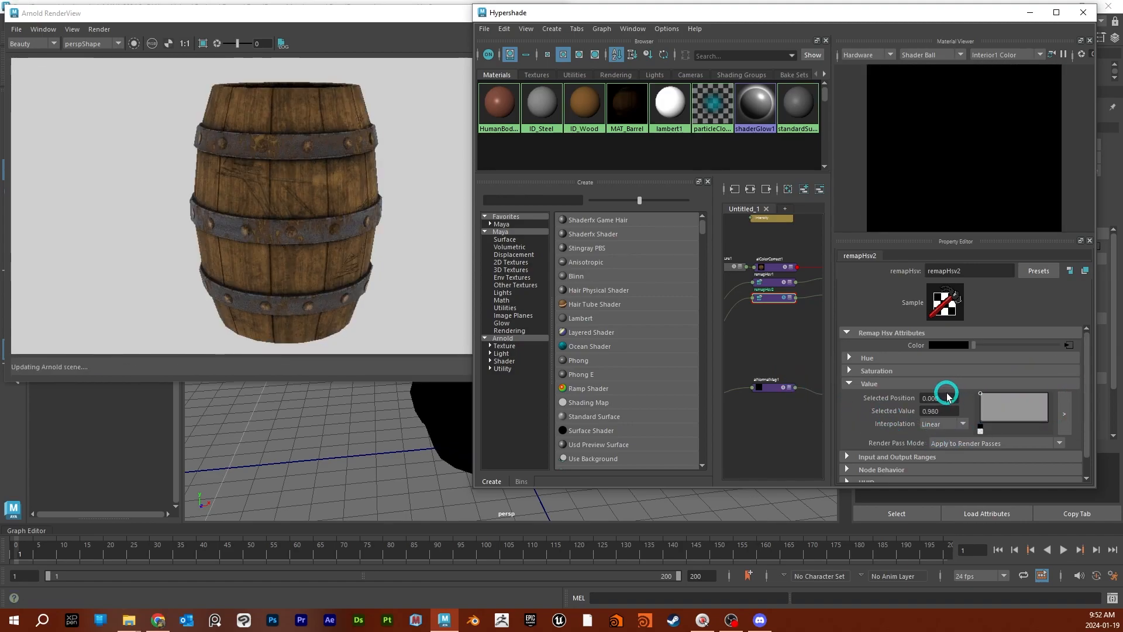
pyautogui.moveTo(948, 396); pyautogui.dragTo(1116, 377)
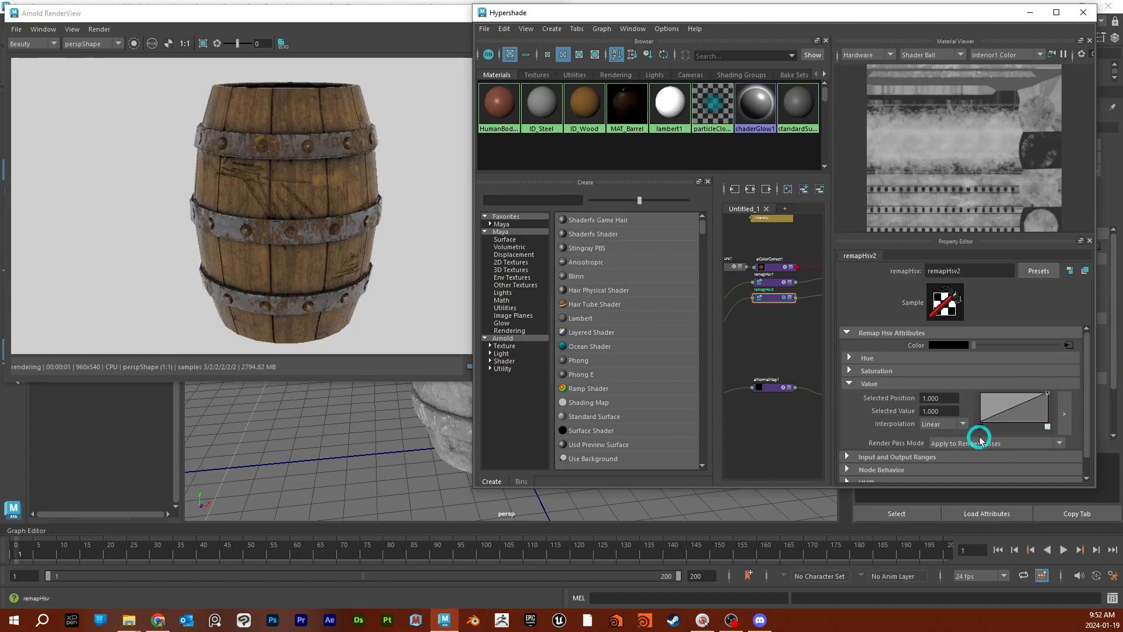
# - Test the extremes of remapHsv2's value curve and place its start point at position about 0.157 with value 0
pyautogui.moveTo(981, 423); pyautogui.dragTo(1096, 422)
pyautogui.moveTo(985, 426); pyautogui.dragTo(981, 459)
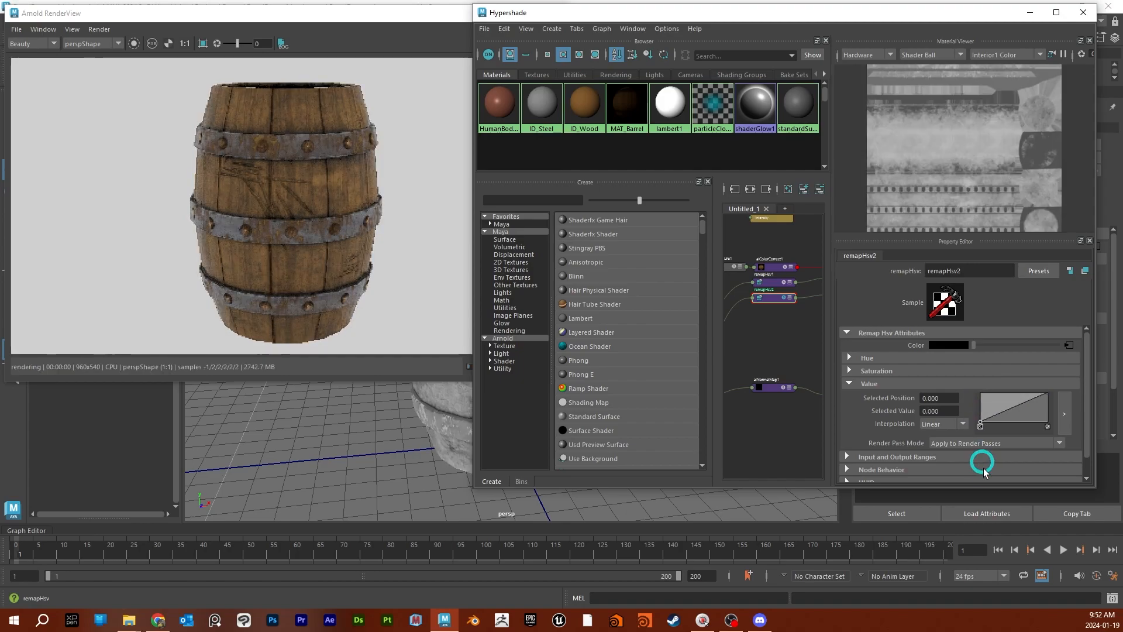
pyautogui.moveTo(1048, 396); pyautogui.dragTo(1053, 438)
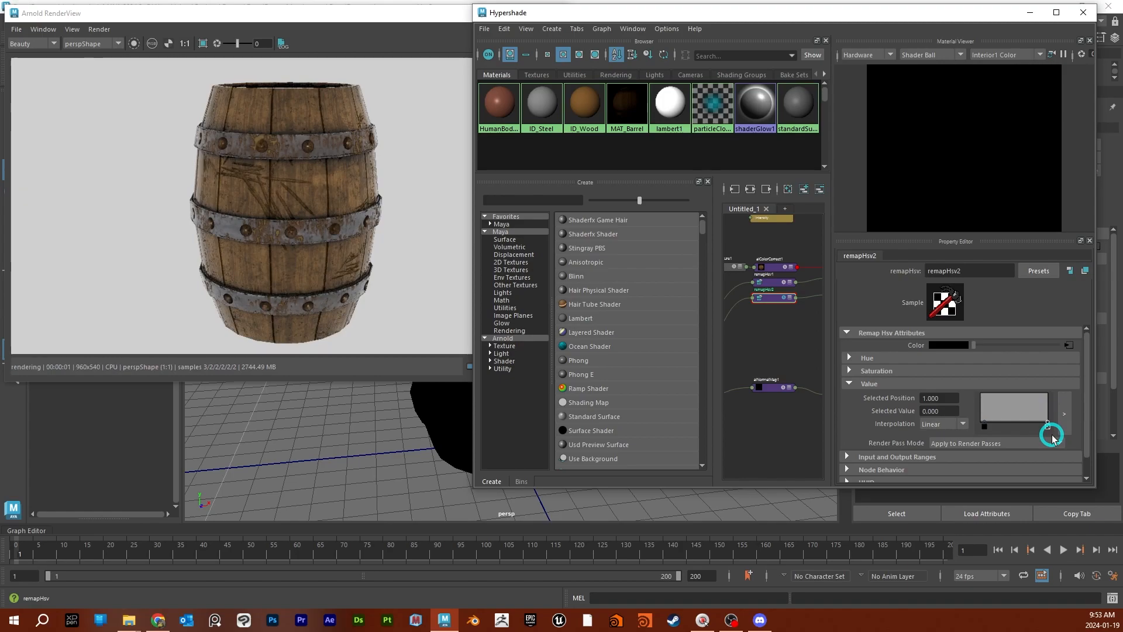
pyautogui.moveTo(1053, 437); pyautogui.dragTo(1053, 381)
pyautogui.moveTo(983, 423); pyautogui.dragTo(991, 426)
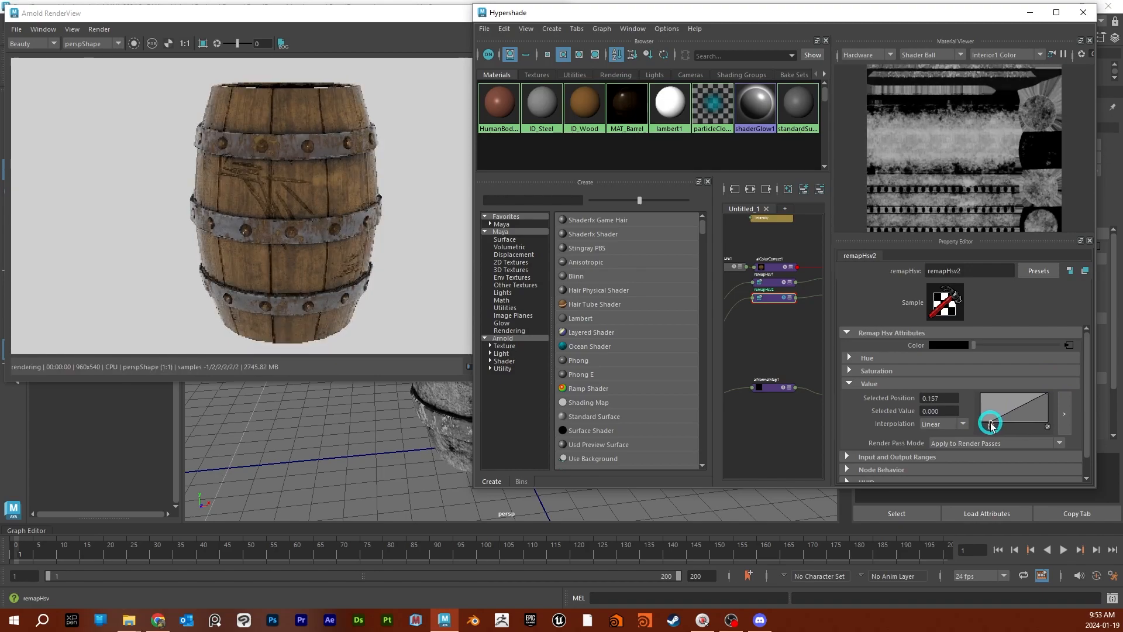
pyautogui.moveTo(381, 434)
pyautogui.keyDown('alt'); pyautogui.mouseDown()
pyautogui.moveTo(494, 441)
pyautogui.moveTo(469, 475)
pyautogui.moveTo(364, 433)
pyautogui.mouseUp(); pyautogui.keyUp('alt')
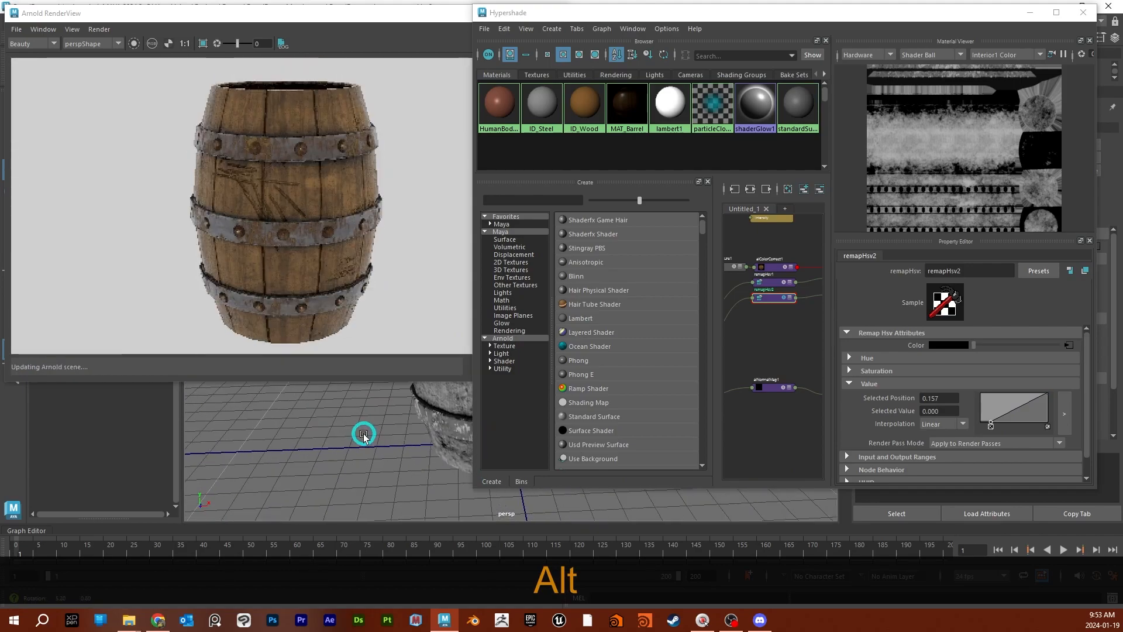
# - Raise the aiColorCorrect1 node's saturation to about 1.26, set its contrast to 1.05 and increase the contrast to 1.1
pyautogui.click(765, 265)
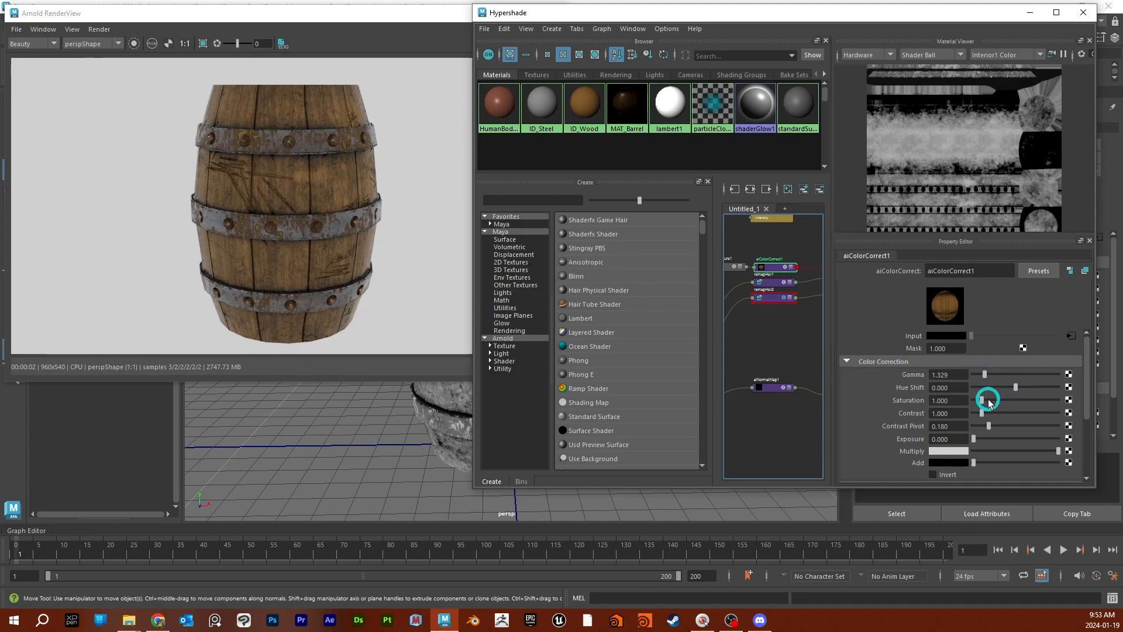
pyautogui.moveTo(982, 403); pyautogui.dragTo(986, 415)
pyautogui.click(948, 412)
pyautogui.click(956, 414)
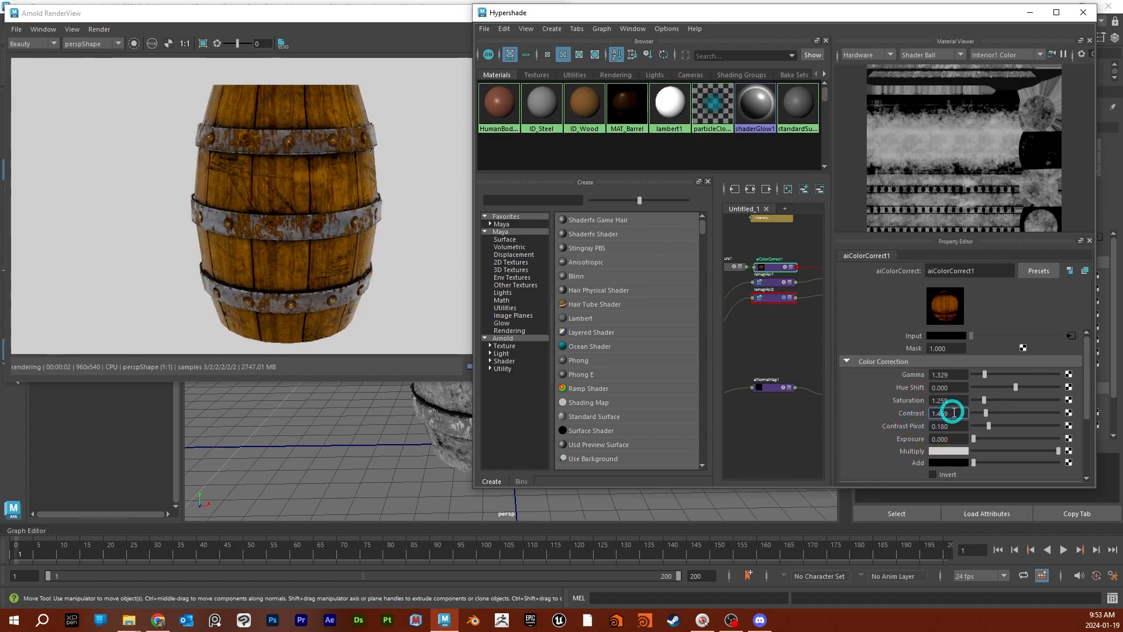
pyautogui.write('1.')
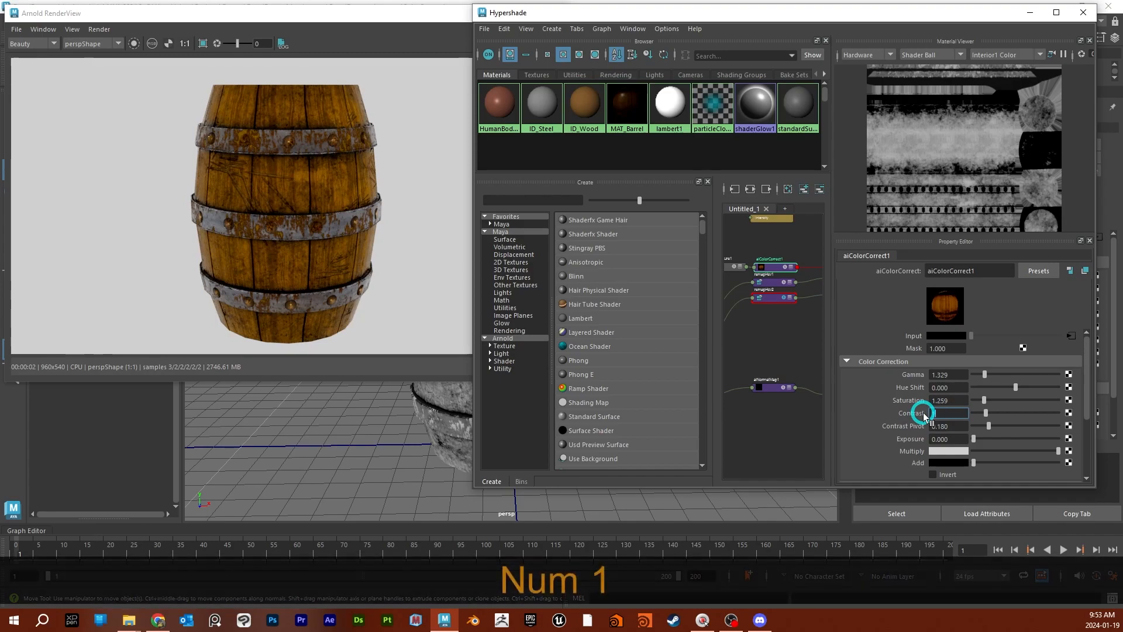
pyautogui.write('05')
pyautogui.press('Return')
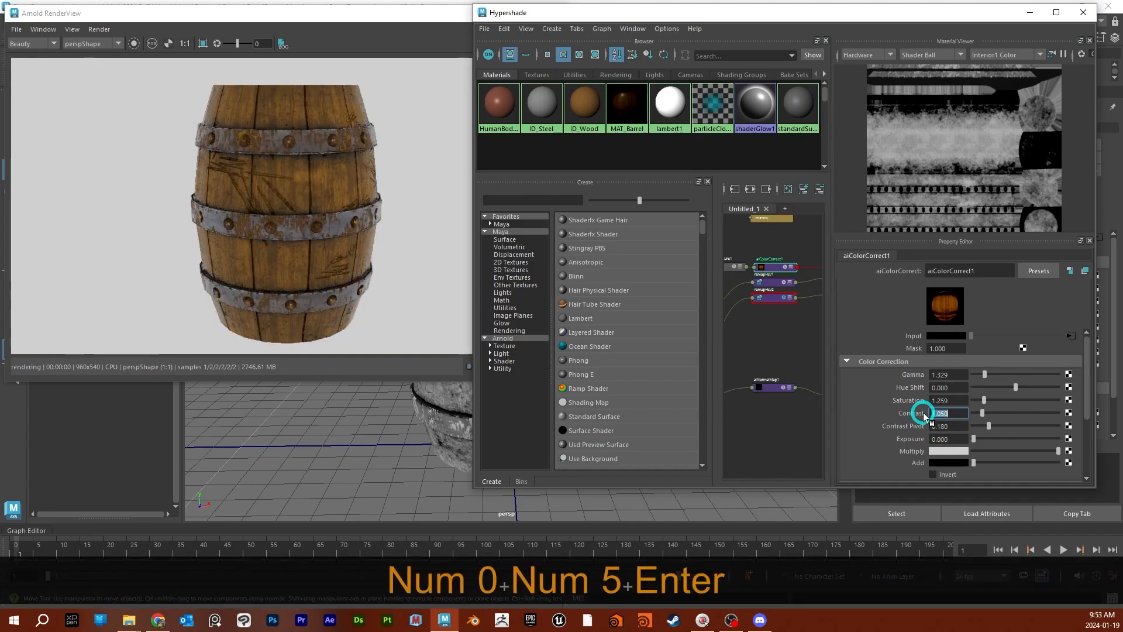
pyautogui.write('1.1')
pyautogui.press('Return')
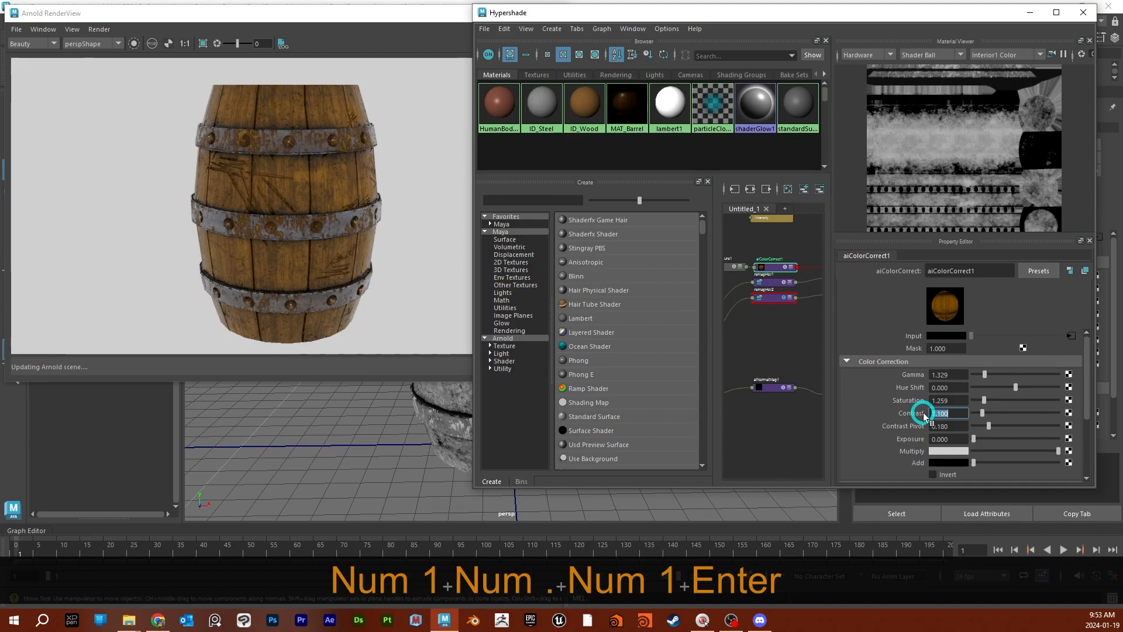
# - Set the aiColorCorrect1 node's saturation to 1.05 and increase it to 1.1
pyautogui.doubleClick(931, 400)
pyautogui.write('1.05')
pyautogui.press('Return')
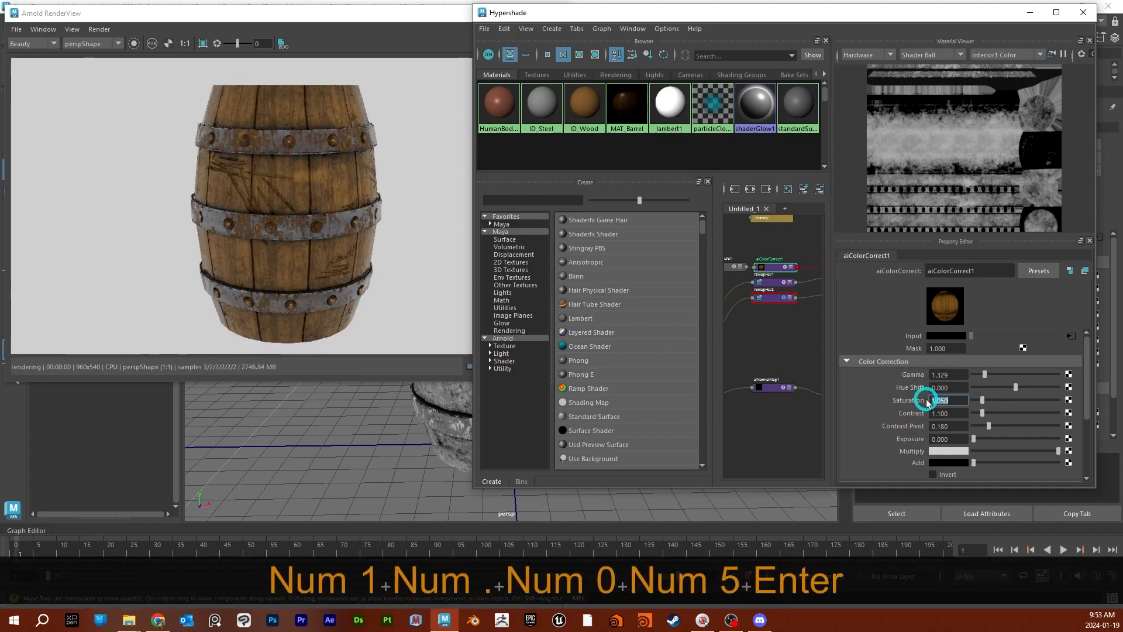
pyautogui.write('1')
pyautogui.press('Return')
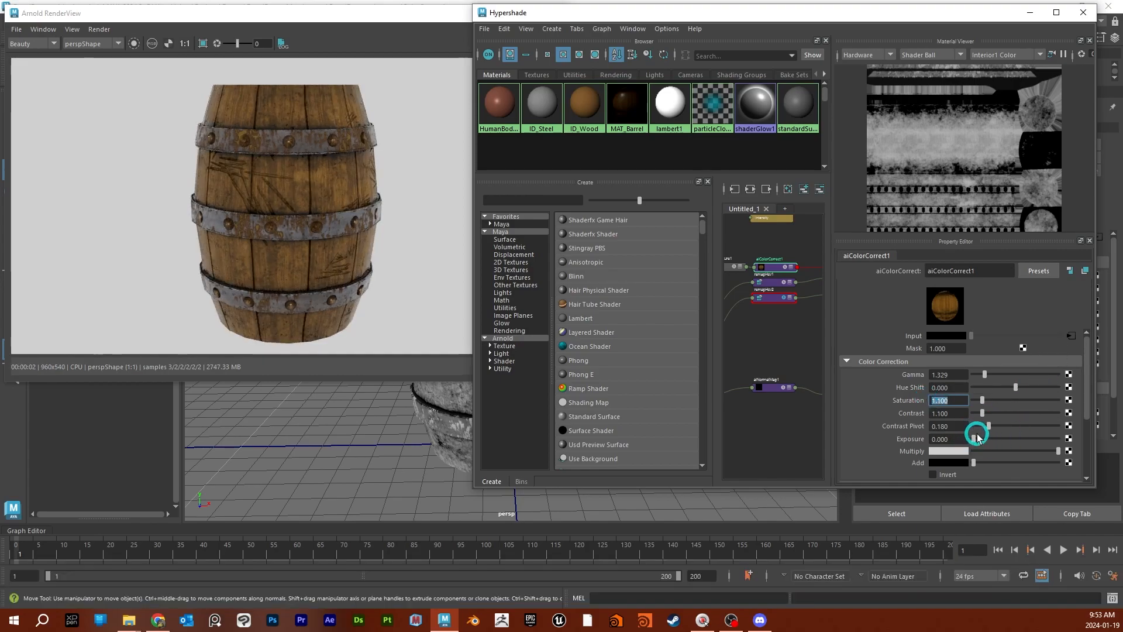
# - Set the aiColorCorrect1 node's exposure to 0.25
pyautogui.moveTo(976, 439); pyautogui.dragTo(919, 439)
pyautogui.write('.25')
pyautogui.press('Return')
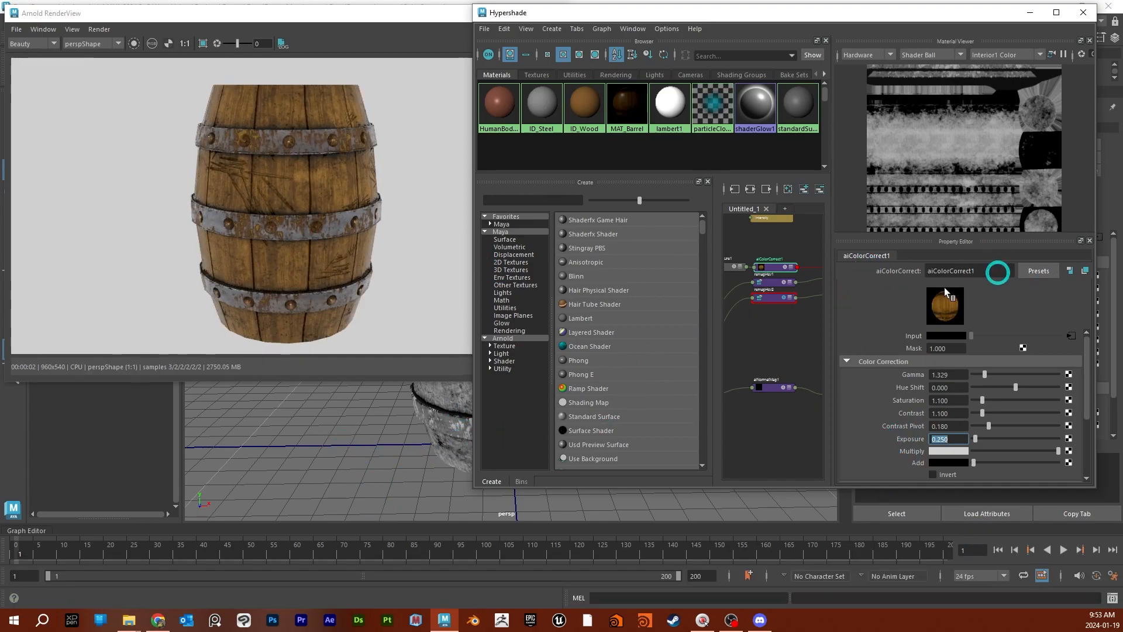
# - Raise the alpha of layeredTexture1's Multiply layer to 1
pyautogui.keyDown('alt'); pyautogui.moveTo(757, 336); pyautogui.dragTo(826, 356, button='middle'); pyautogui.keyUp('alt')
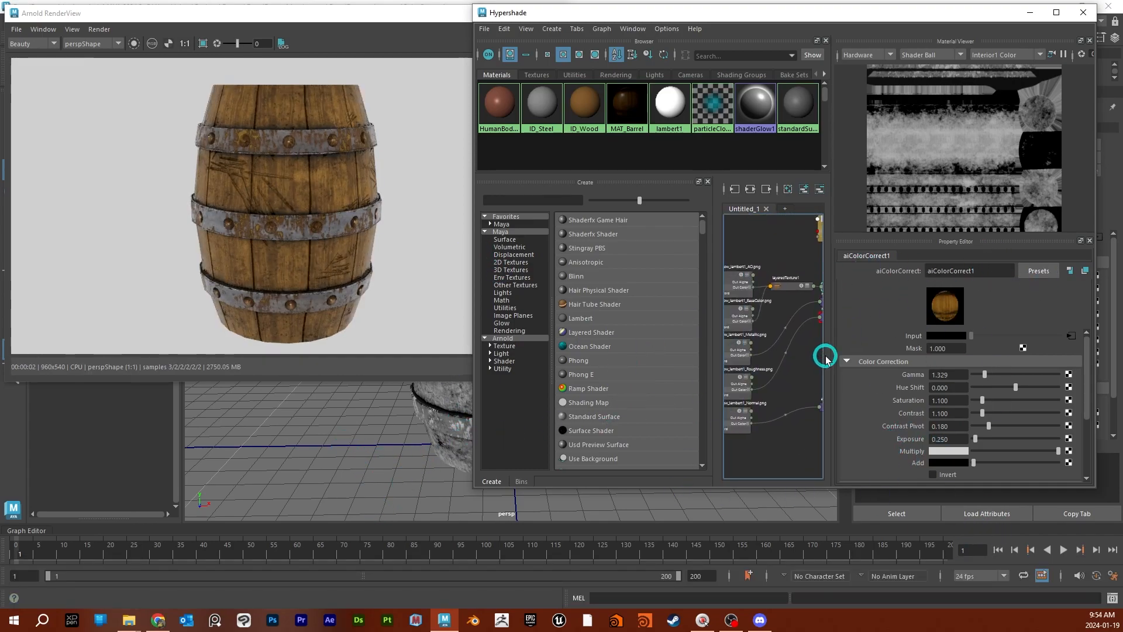
pyautogui.click(790, 288)
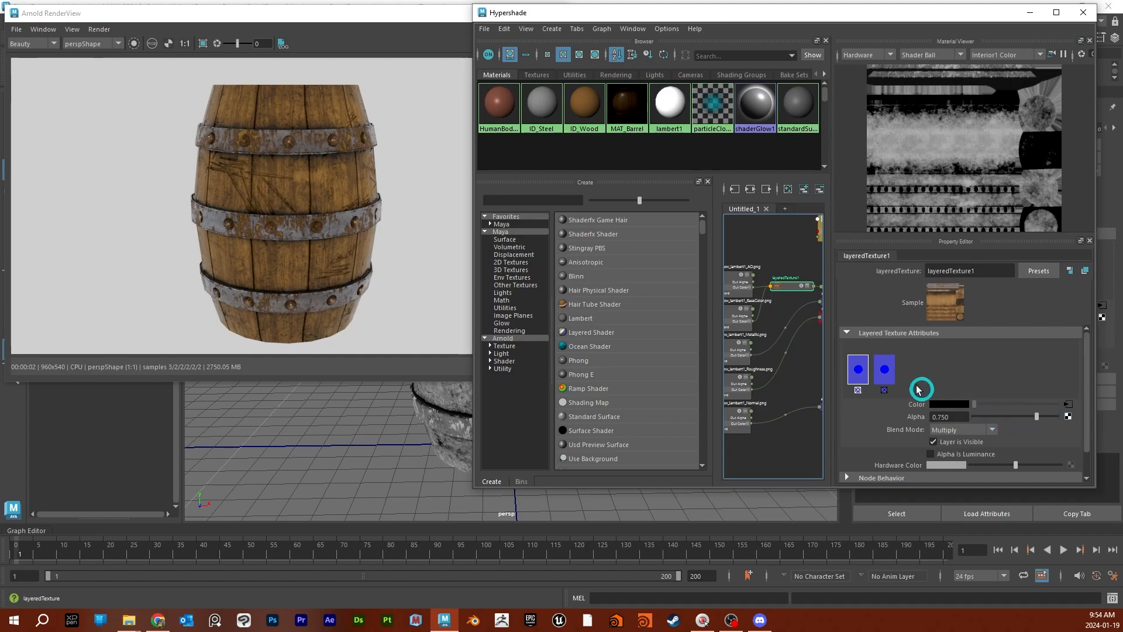
pyautogui.moveTo(1036, 416); pyautogui.dragTo(1105, 417)
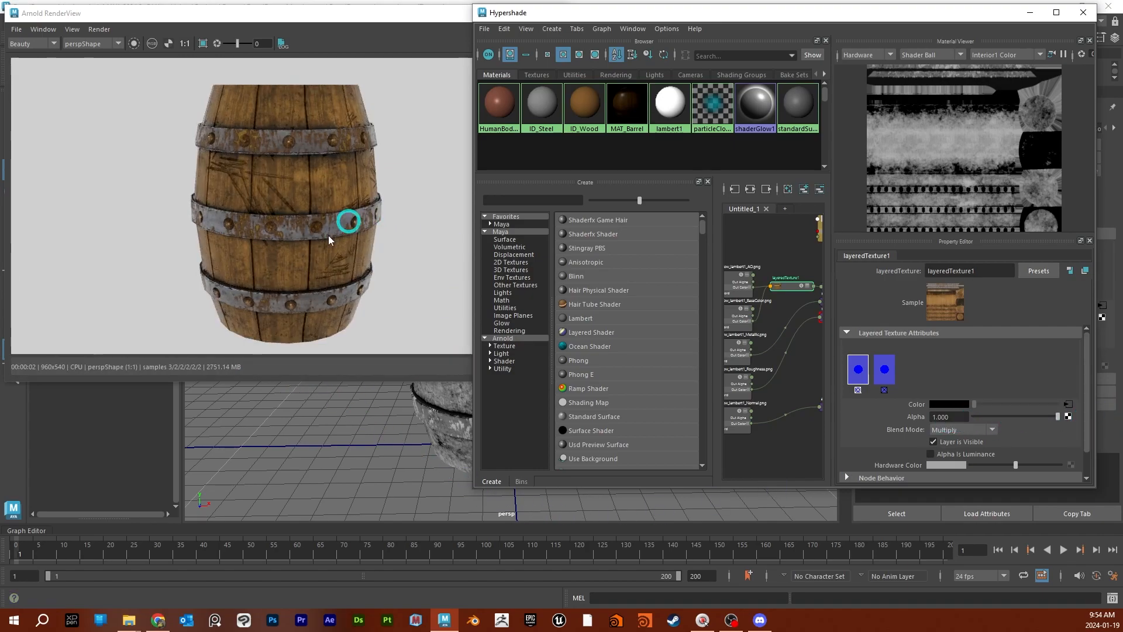
# - Bring the Arnold RenderView forward and stop the live render with the whole barrel in view
pyautogui.moveTo(354, 447)
pyautogui.keyDown('alt'); pyautogui.mouseDown()
pyautogui.moveTo(414, 499)
pyautogui.moveTo(544, 494)
pyautogui.moveTo(359, 430)
pyautogui.moveTo(258, 374)
pyautogui.moveTo(350, 446)
pyautogui.mouseUp(); pyautogui.keyUp('alt')
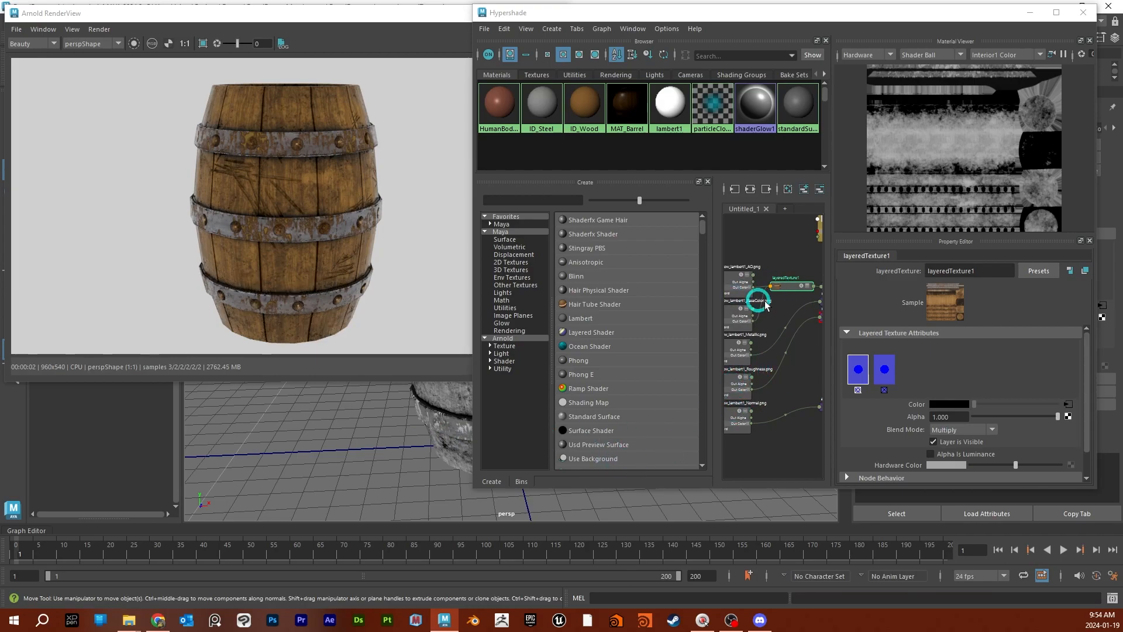
pyautogui.click(401, 12)
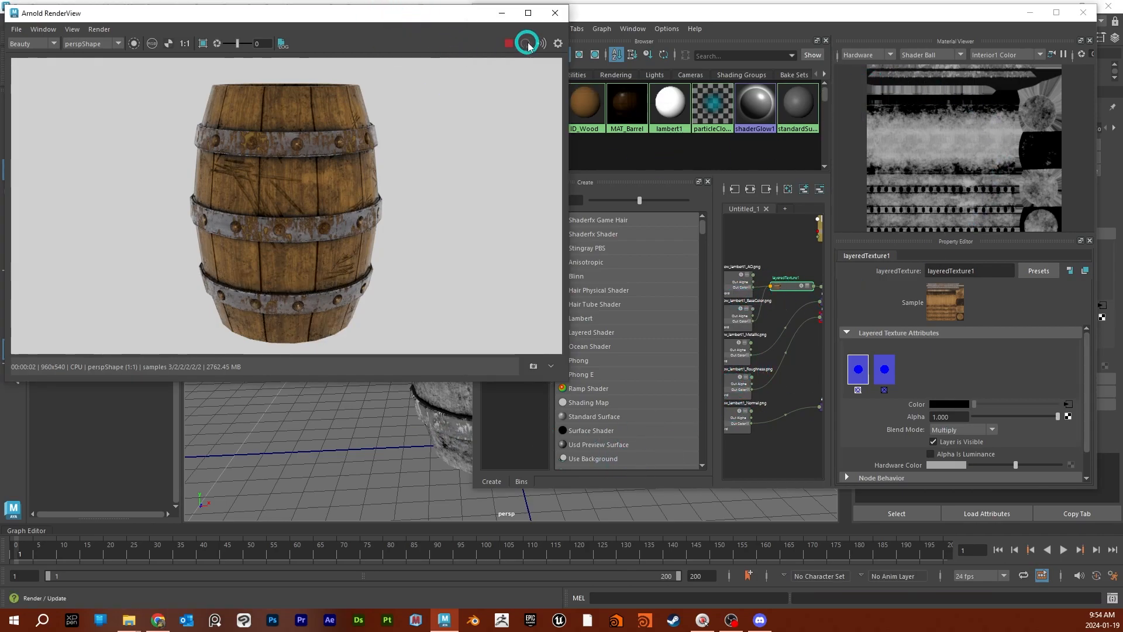
pyautogui.click(508, 44)
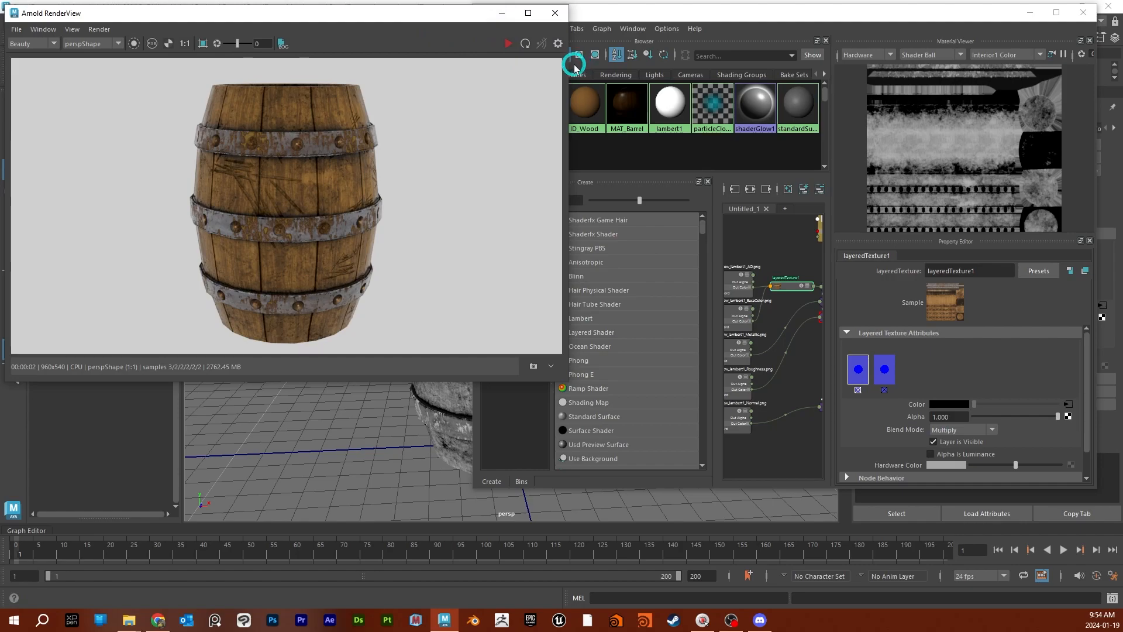
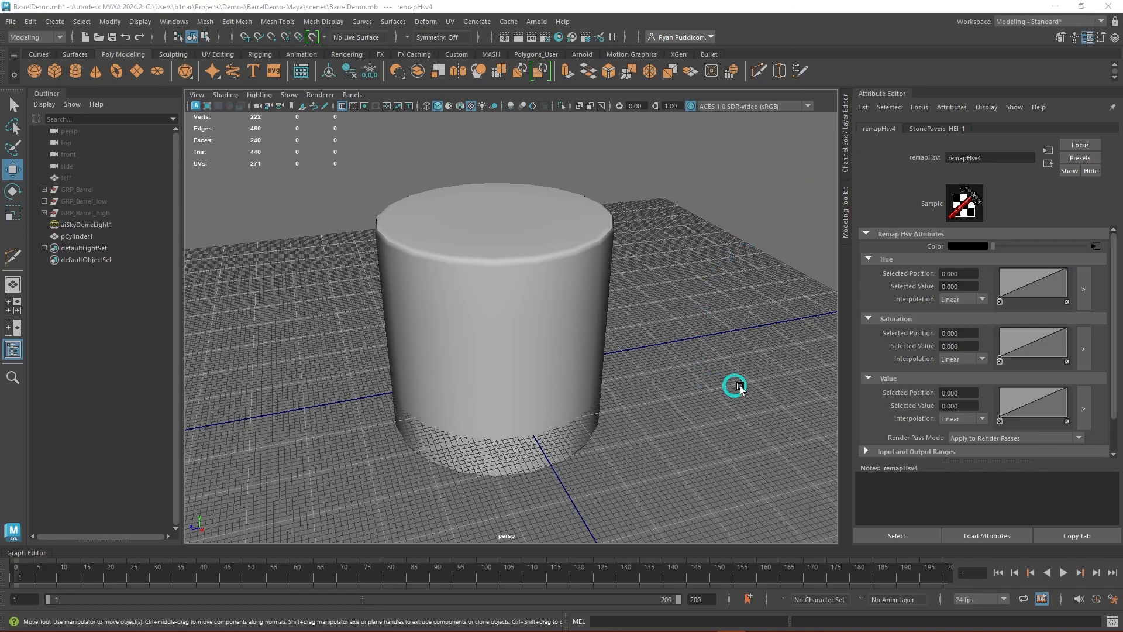
# - Select the cylinder in the viewport and examine its shape from several angles
pyautogui.keyDown('alt'); pyautogui.moveTo(655, 379); pyautogui.dragTo(554, 315); pyautogui.keyUp('alt')
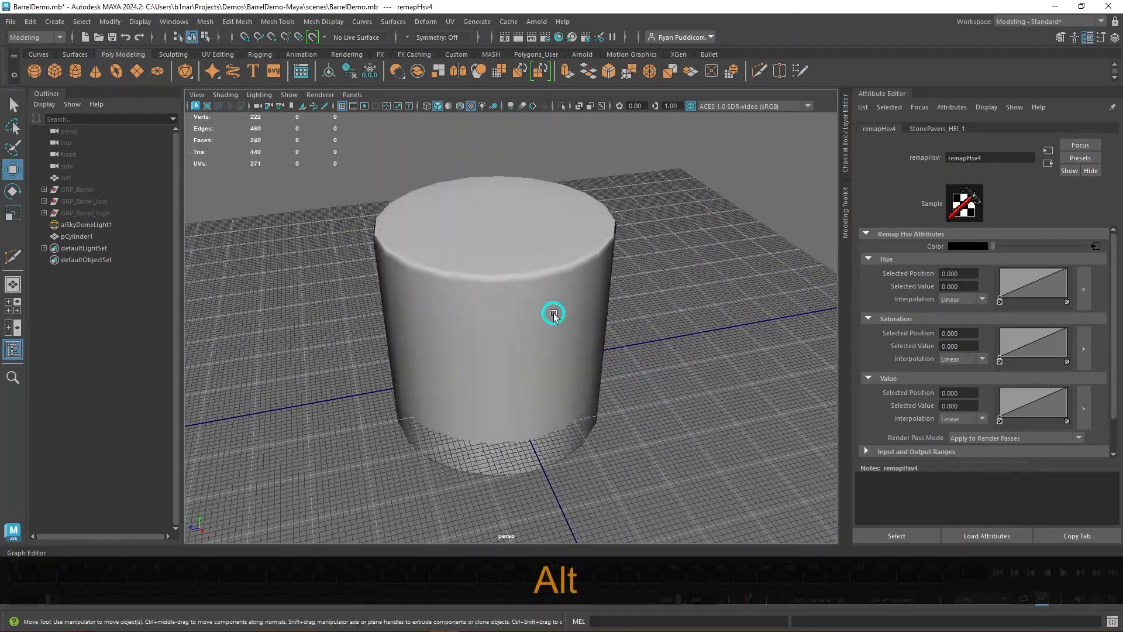
pyautogui.click(554, 315)
pyautogui.keyDown('alt'); pyautogui.moveTo(672, 377); pyautogui.dragTo(584, 287); pyautogui.keyUp('alt')
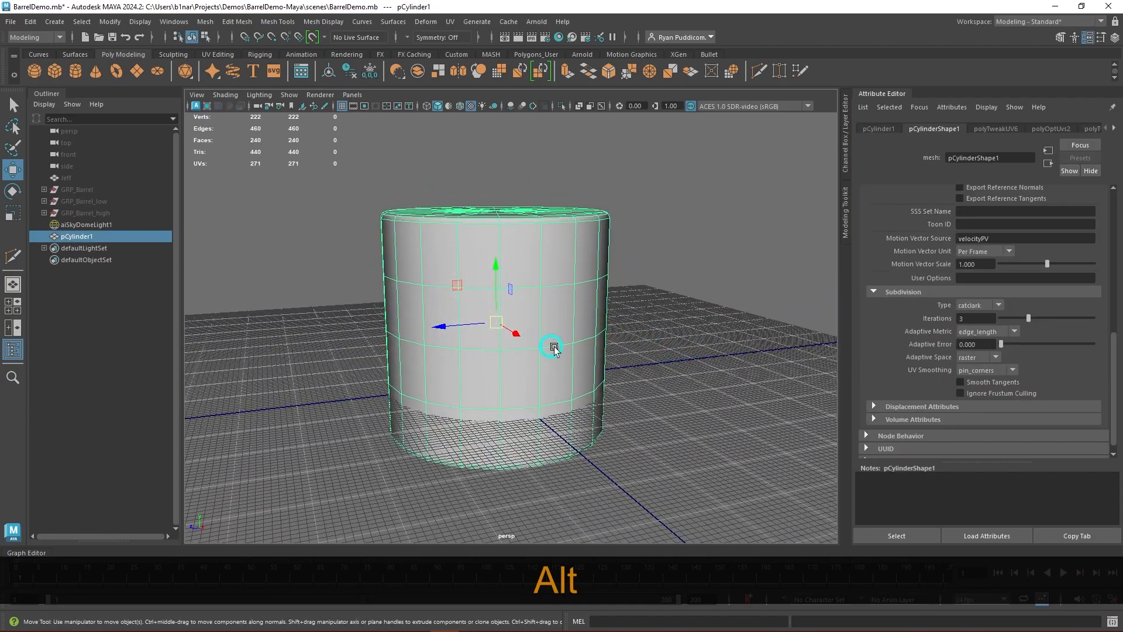
pyautogui.keyDown('alt'); pyautogui.moveTo(696, 328); pyautogui.dragTo(516, 278); pyautogui.keyUp('alt')
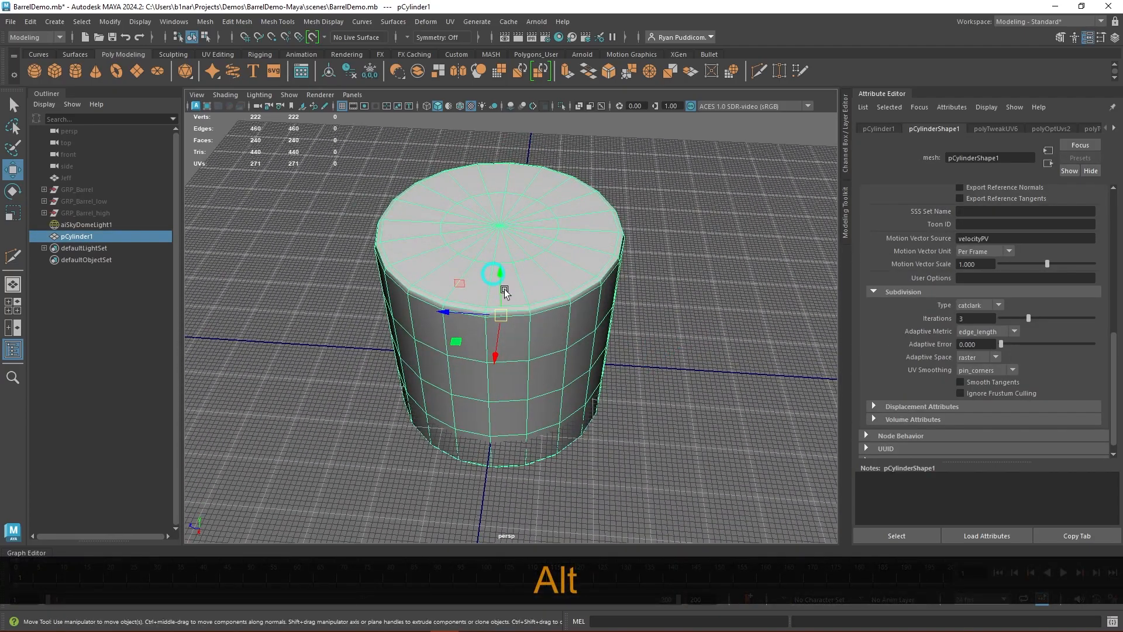
pyautogui.keyDown('alt'); pyautogui.moveTo(652, 421); pyautogui.dragTo(667, 398); pyautogui.keyUp('alt')
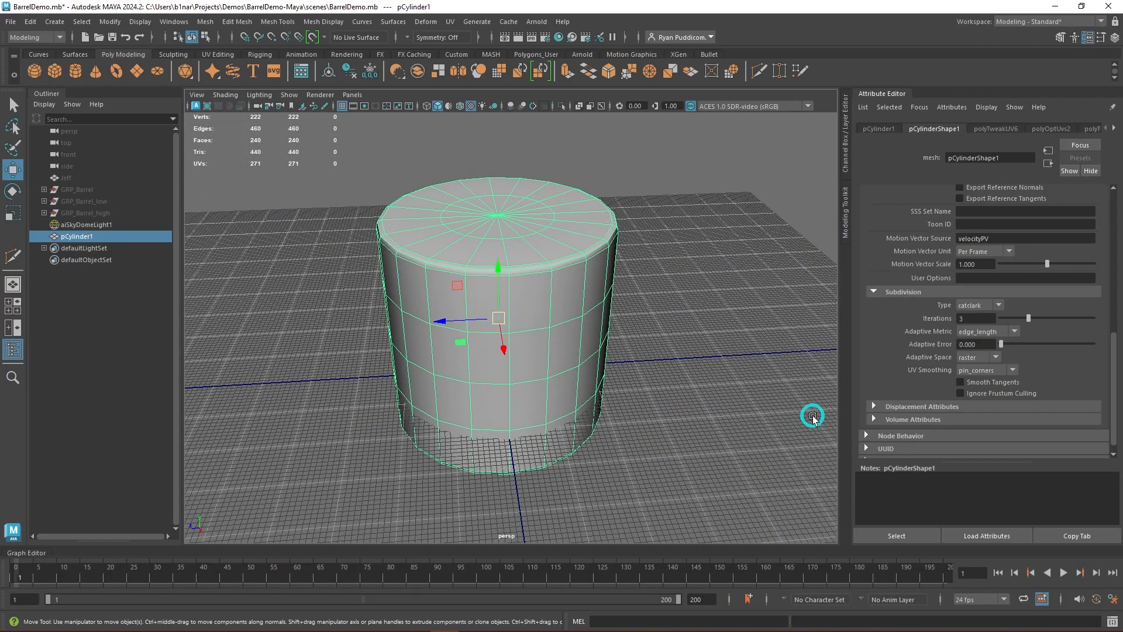
pyautogui.scroll(2, 813, 416)
pyautogui.scroll(-2, 743, 294)
pyautogui.keyDown('alt'); pyautogui.moveTo(696, 312); pyautogui.dragTo(673, 310); pyautogui.keyUp('alt')
pyautogui.click(559, 37)
pyautogui.moveTo(544, 9); pyautogui.dragTo(439, 80)
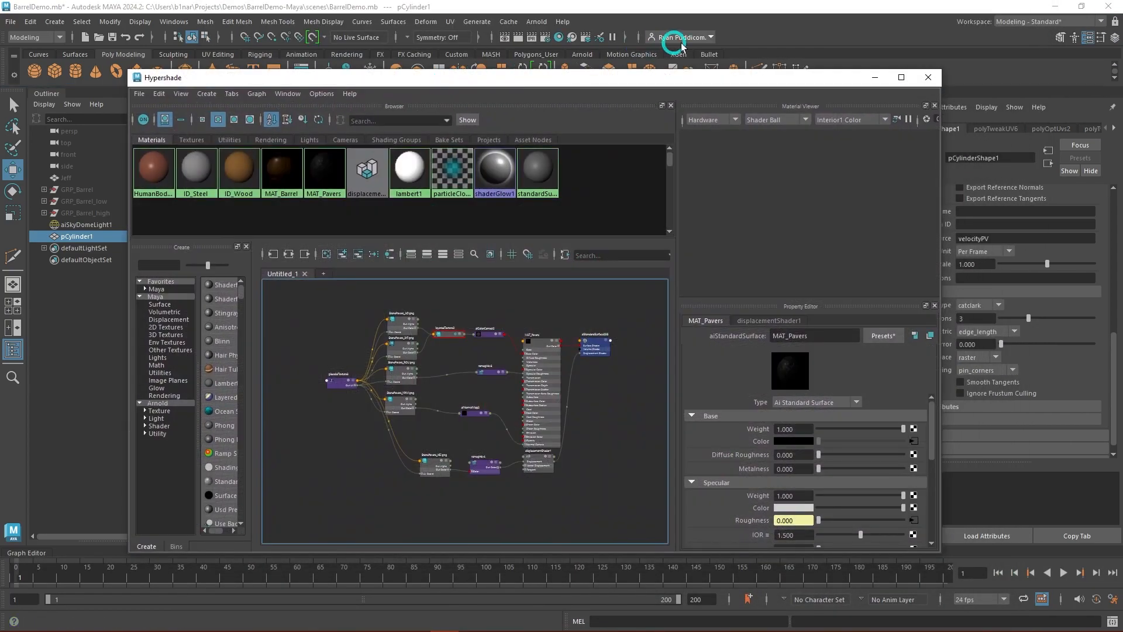
pyautogui.click(868, 82)
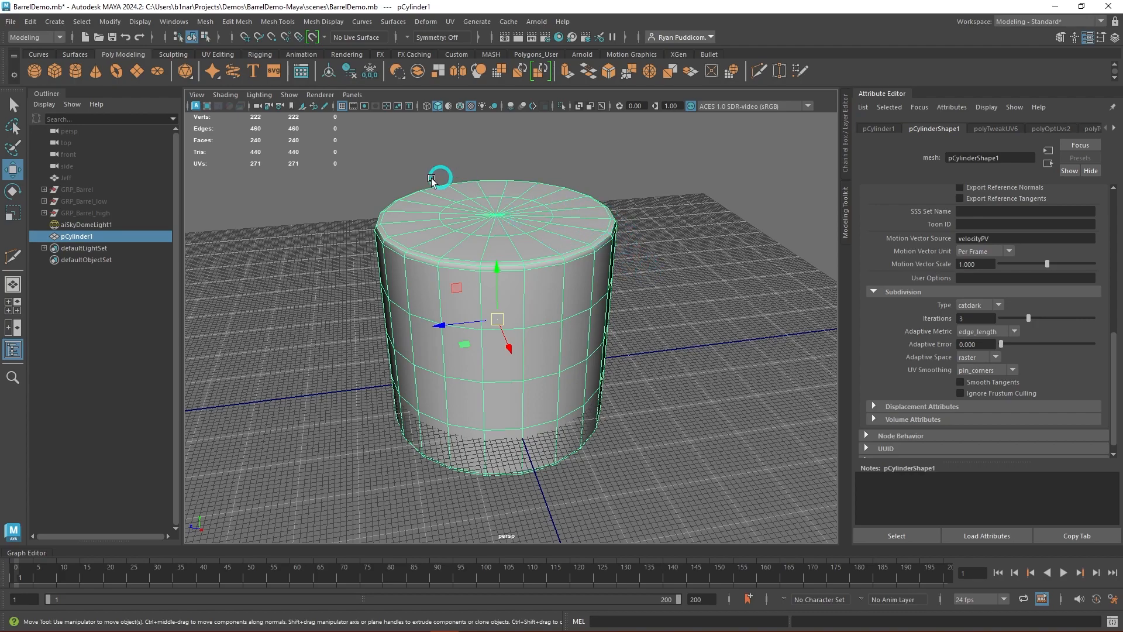
# - Open the Arnold RenderView, preview the stone pavers displacement on the cylinder from different angles, then stop the render and close the view
pyautogui.moveTo(676, 395)
pyautogui.keyDown('alt'); pyautogui.mouseDown()
pyautogui.moveTo(680, 368)
pyautogui.moveTo(666, 384)
pyautogui.mouseUp(); pyautogui.keyUp('alt')
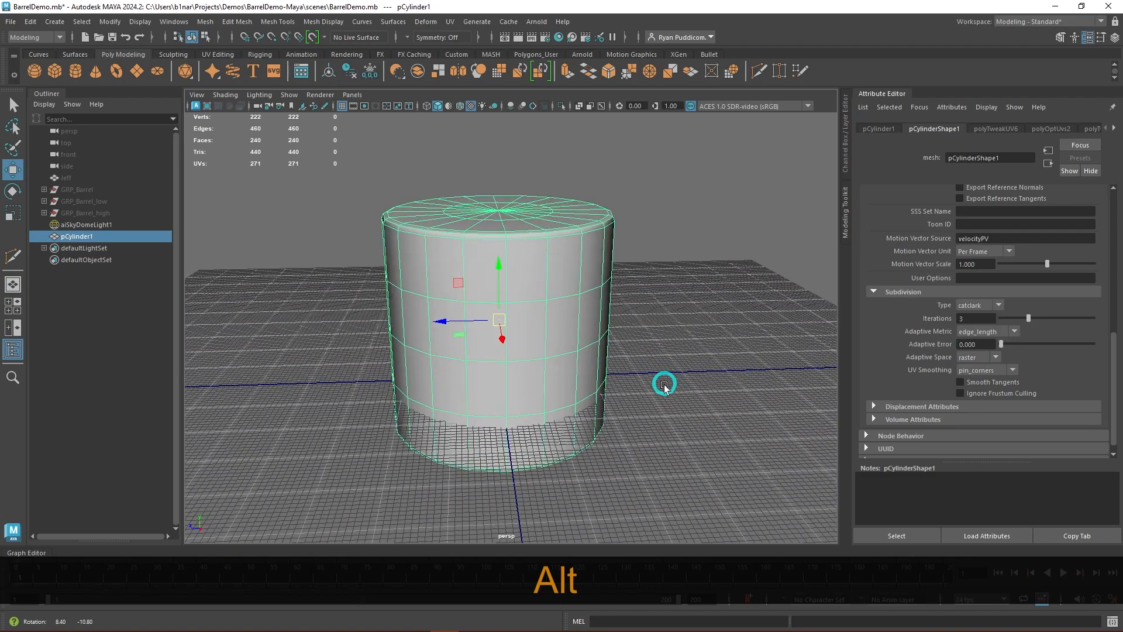
pyautogui.click(535, 22)
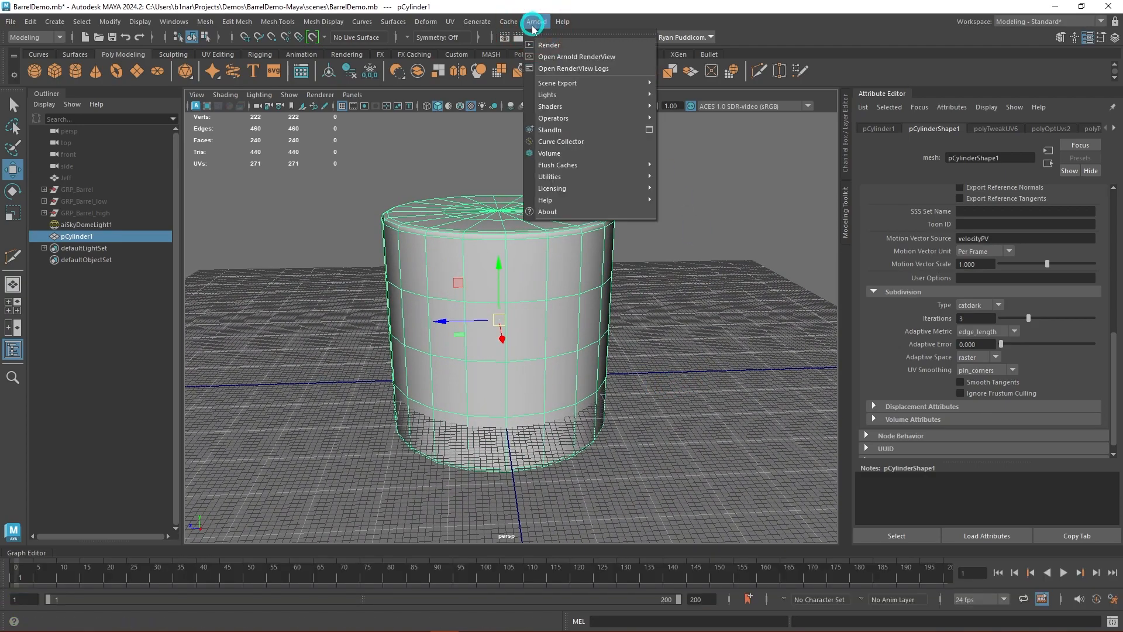
pyautogui.click(611, 57)
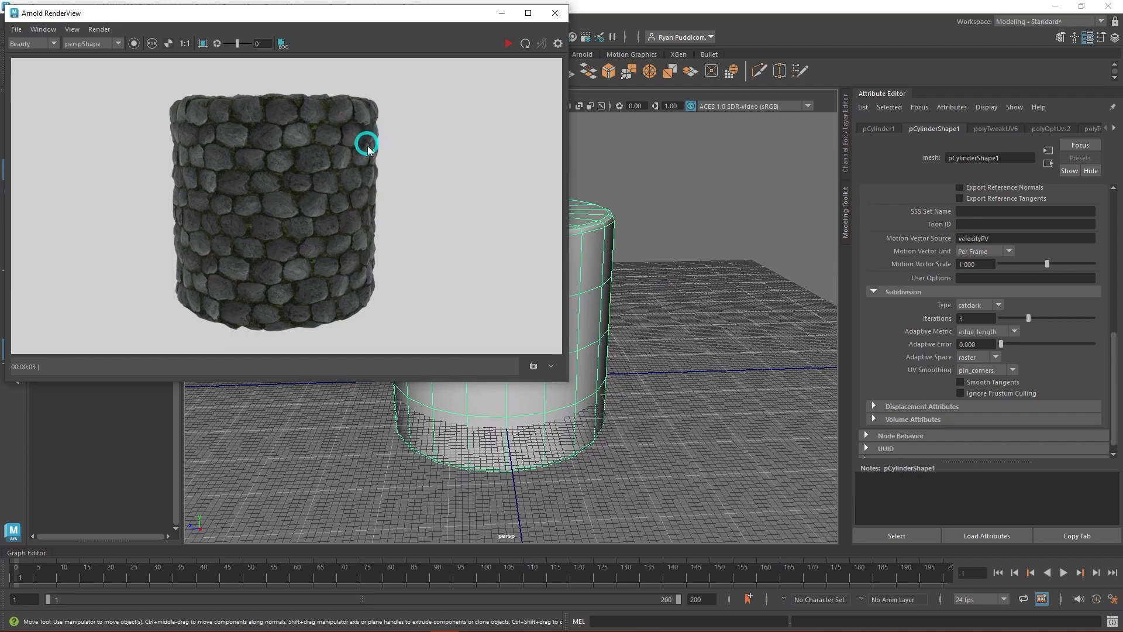
pyautogui.click(508, 44)
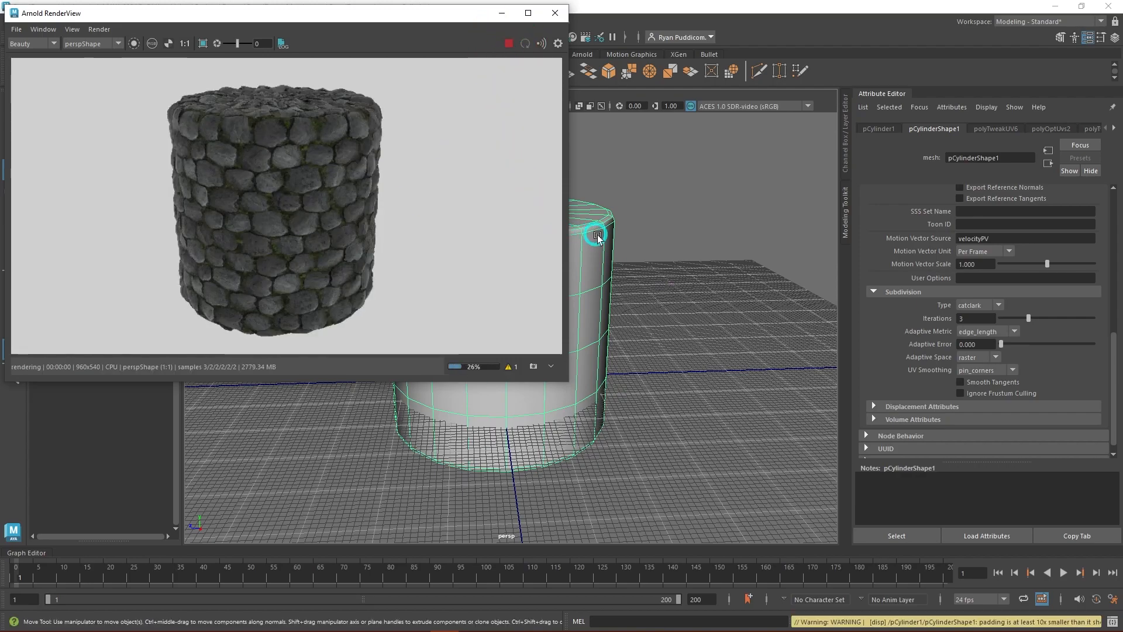
pyautogui.keyDown('alt'); pyautogui.moveTo(667, 413); pyautogui.dragTo(737, 403); pyautogui.keyUp('alt')
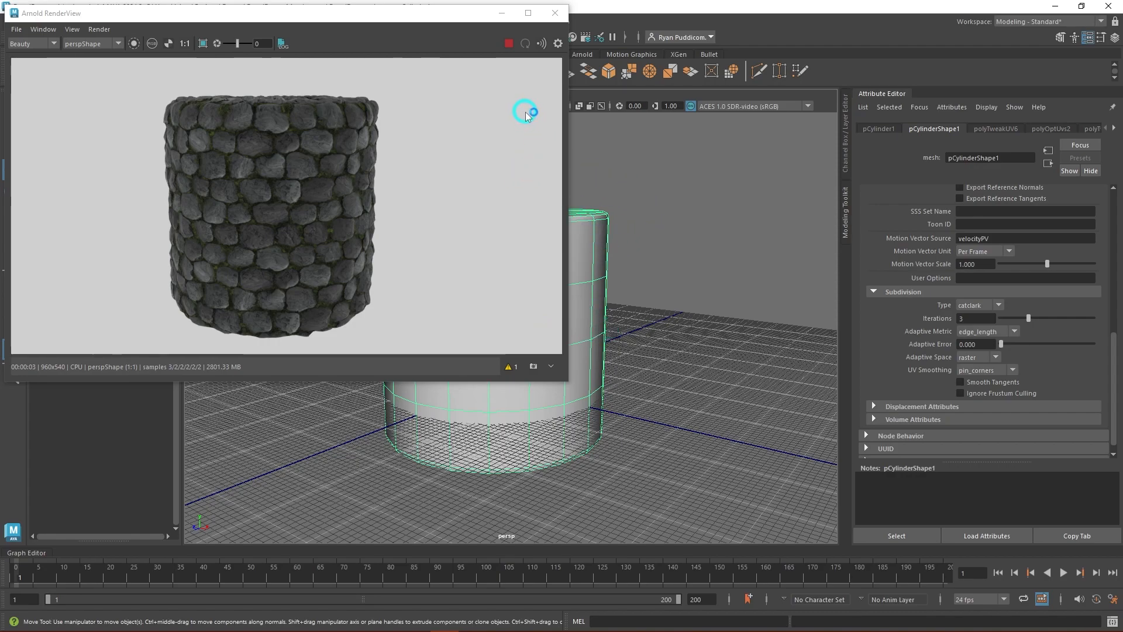
pyautogui.click(509, 43)
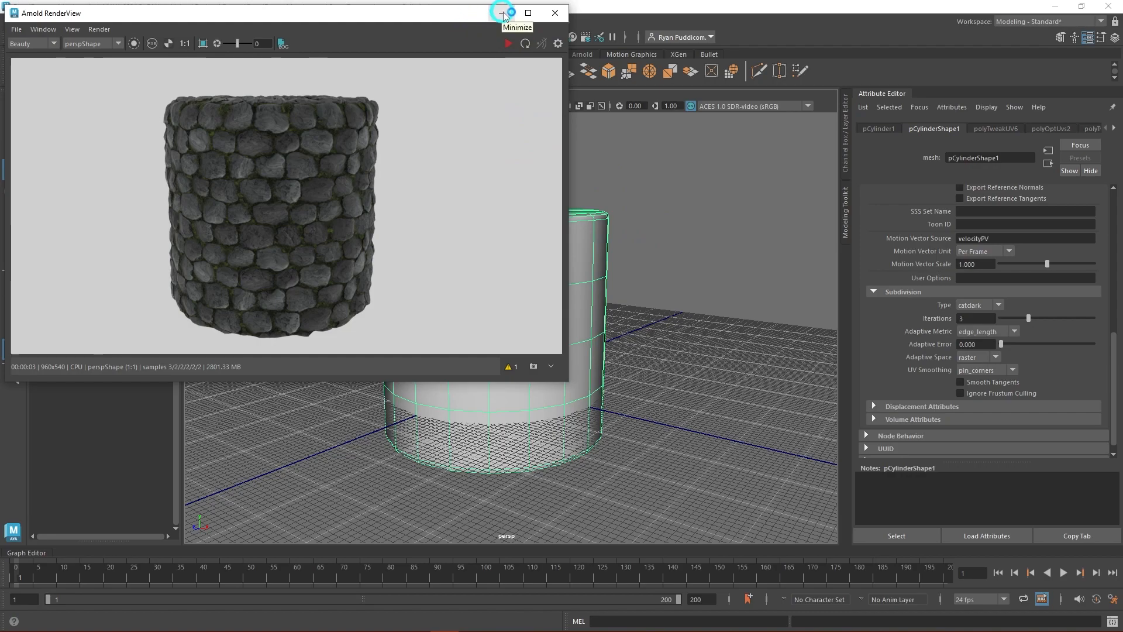
pyautogui.click(552, 17)
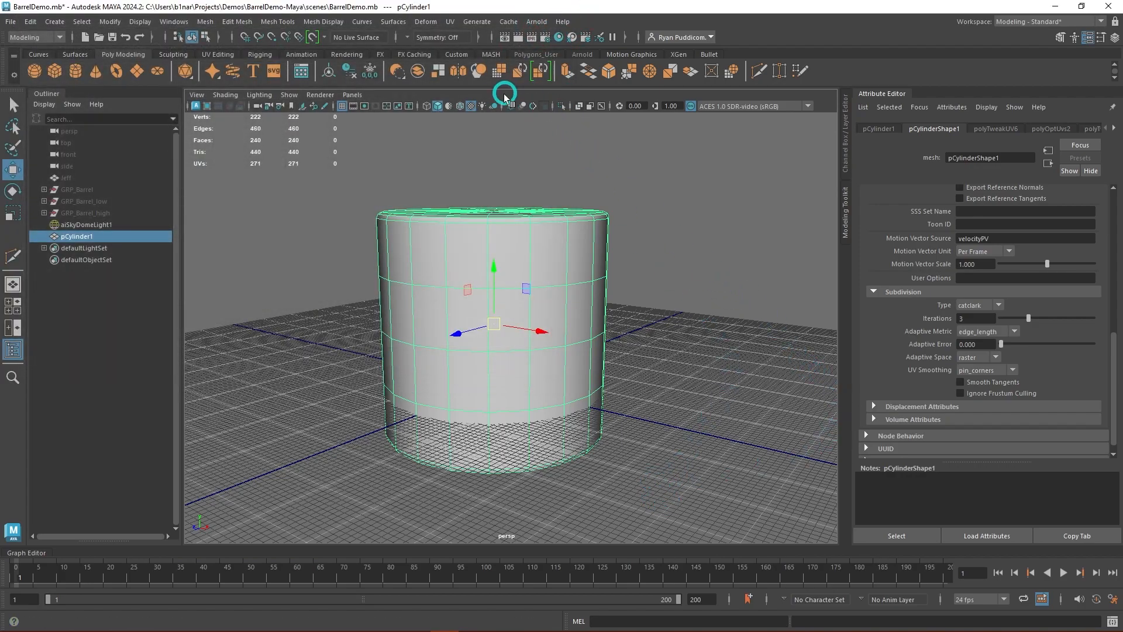
# - Open the Hypershade full-size and review the MAT_Pavers node network, ending at its displacement nodes
pyautogui.click(558, 37)
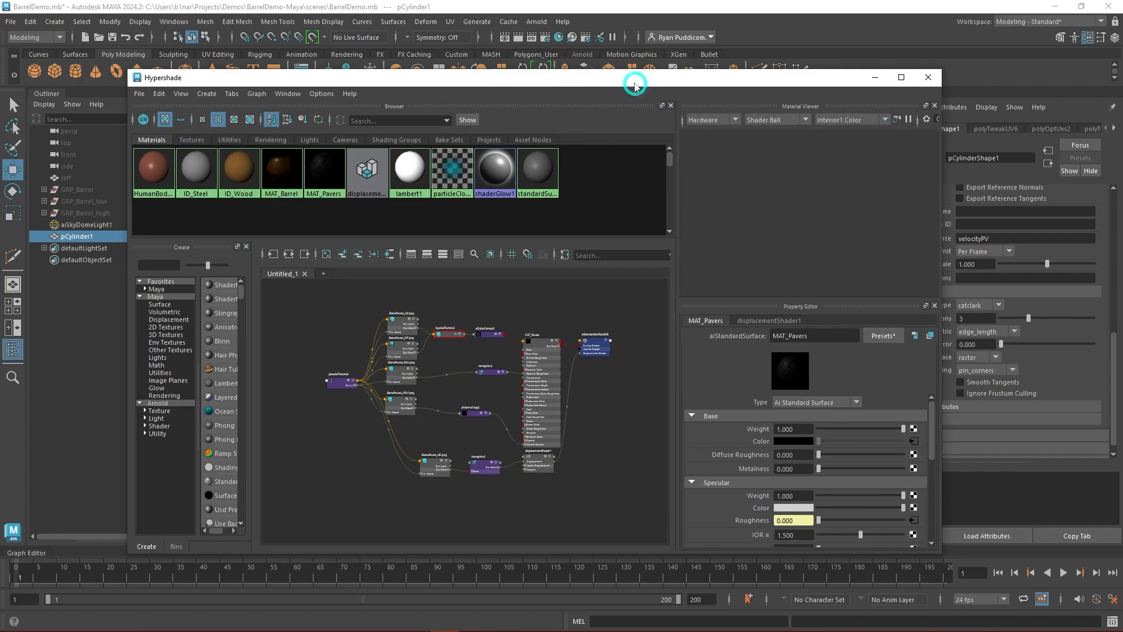
pyautogui.click(905, 79)
pyautogui.scroll(-2, 508, 333)
pyautogui.keyDown('alt'); pyautogui.moveTo(508, 333); pyautogui.dragTo(614, 397, button='middle'); pyautogui.keyUp('alt')
pyautogui.scroll(4, 580, 351)
pyautogui.keyDown('alt'); pyautogui.moveTo(532, 370); pyautogui.dragTo(733, 400, button='middle'); pyautogui.keyUp('alt')
pyautogui.scroll(-1, 662, 387)
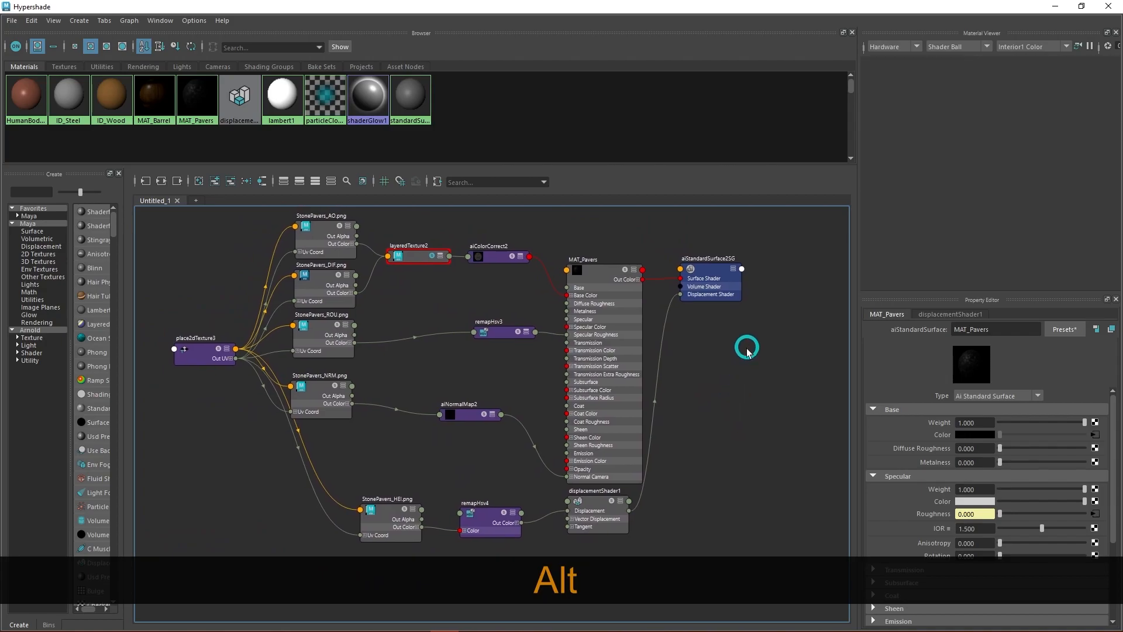
pyautogui.scroll(-3, 747, 350)
pyautogui.keyDown('alt'); pyautogui.moveTo(729, 286); pyautogui.dragTo(637, 281, button='middle'); pyautogui.keyUp('alt')
pyautogui.scroll(4, 632, 343)
pyautogui.scroll(1, 688, 400)
pyautogui.keyDown('alt'); pyautogui.moveTo(688, 400); pyautogui.dragTo(735, 393, button='middle'); pyautogui.keyUp('alt')
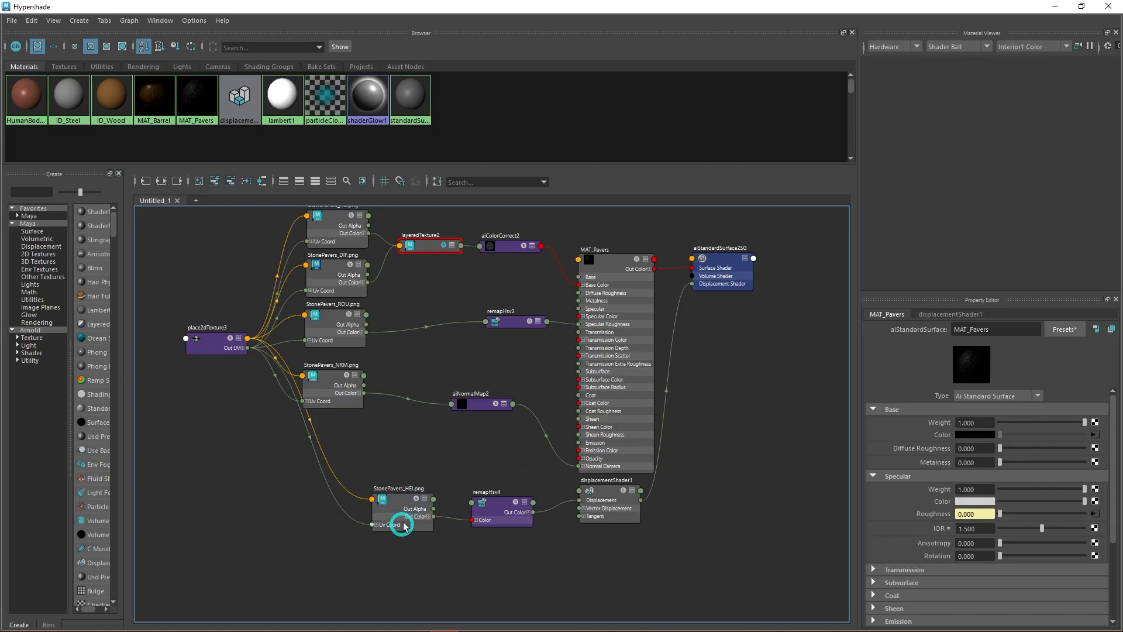
pyautogui.keyDown('alt'); pyautogui.moveTo(602, 539); pyautogui.dragTo(554, 477, button='middle'); pyautogui.keyUp('alt')
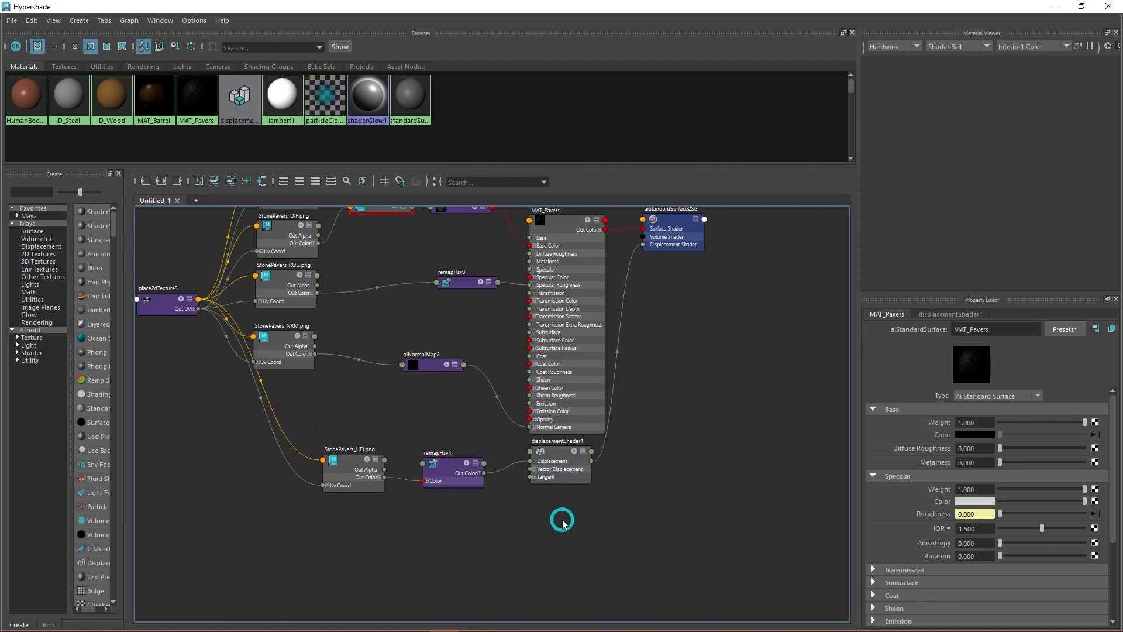
# - Delete the existing displacementShader1 node and create a new displacementShader node in its place
pyautogui.click(559, 478)
pyautogui.press('Delete')
pyautogui.press('Tab')
pyautogui.write('displa')
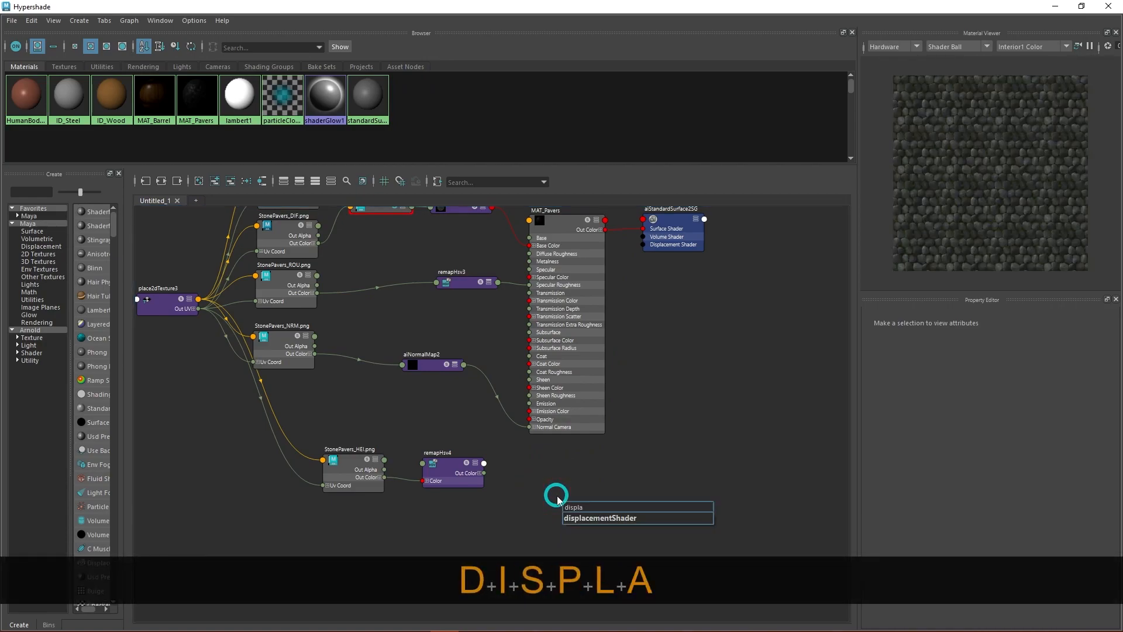
pyautogui.press('Down')
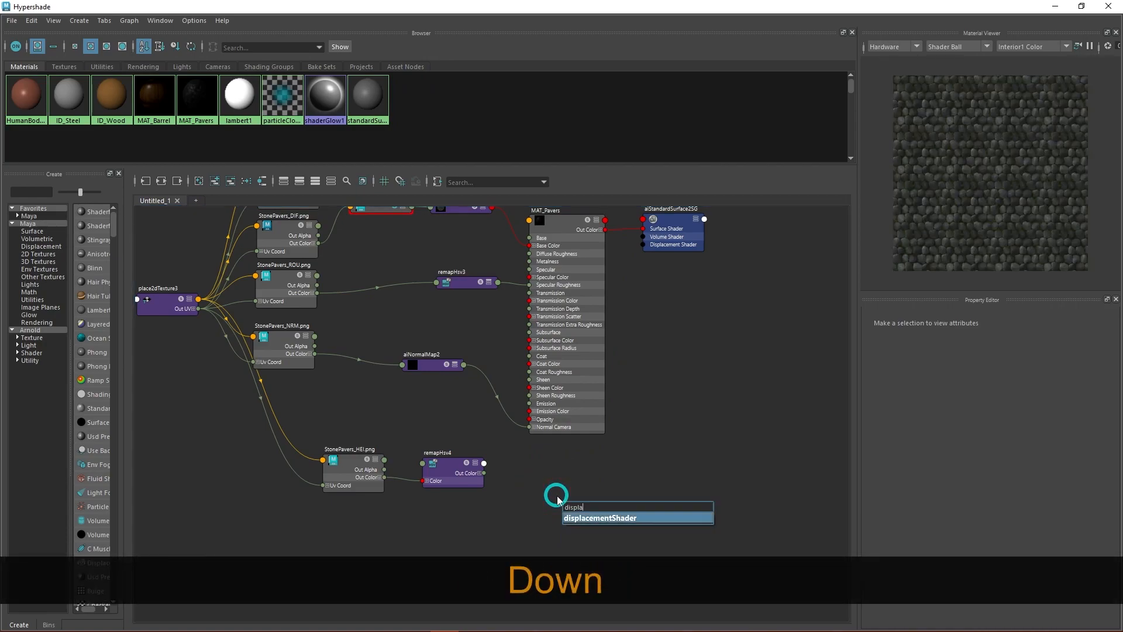
pyautogui.press('Return')
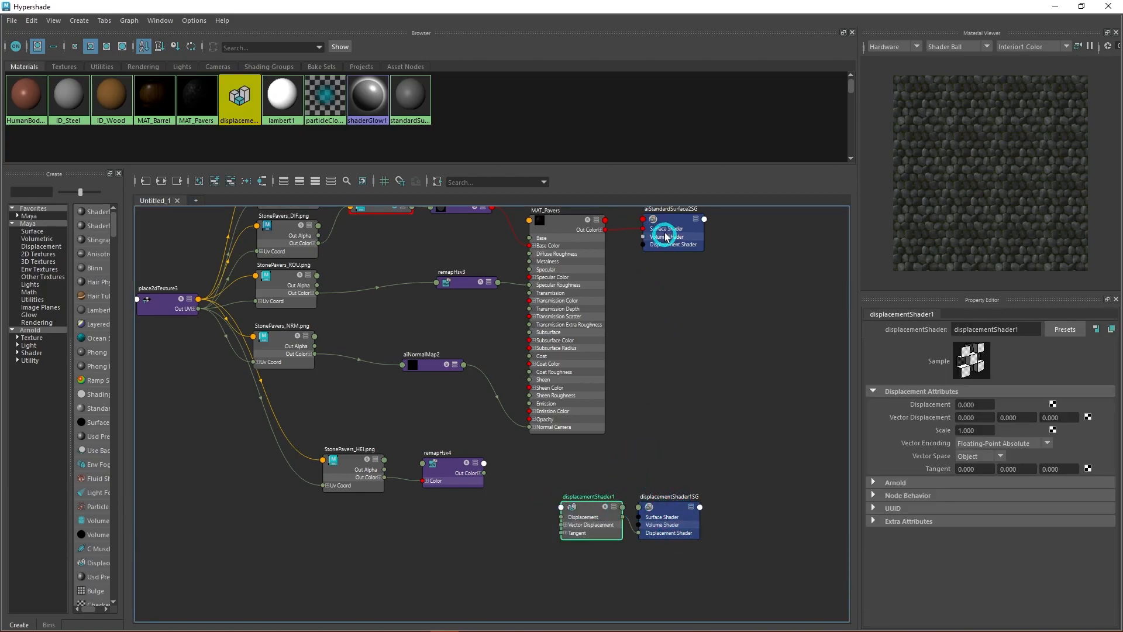
# - Delete the extra displacementShader1SG shading group and arrange aiStandardSurface2SG and displacementShader1 close to the MAT_Pavers node
pyautogui.moveTo(676, 225); pyautogui.dragTo(677, 286)
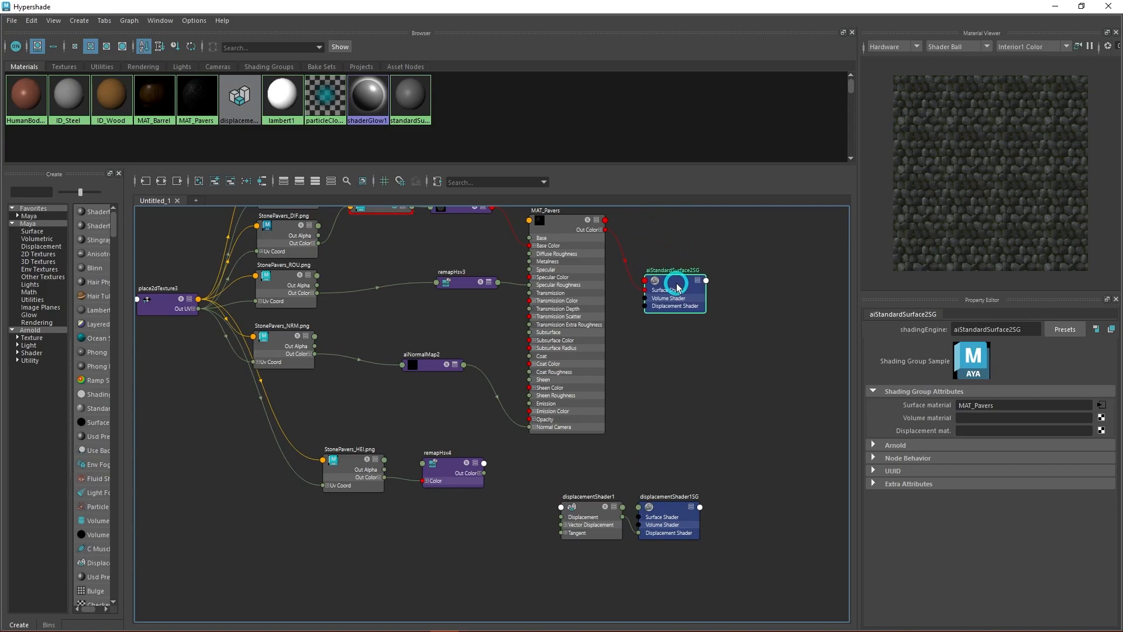
pyautogui.click(679, 534)
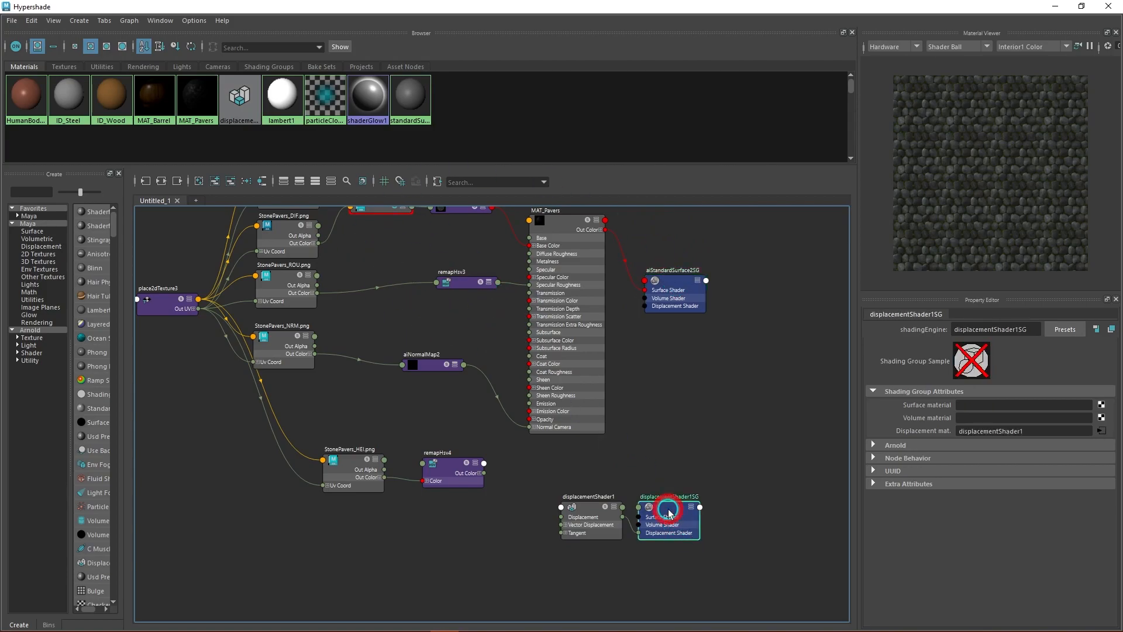
pyautogui.press('Delete')
pyautogui.moveTo(592, 514); pyautogui.dragTo(572, 467)
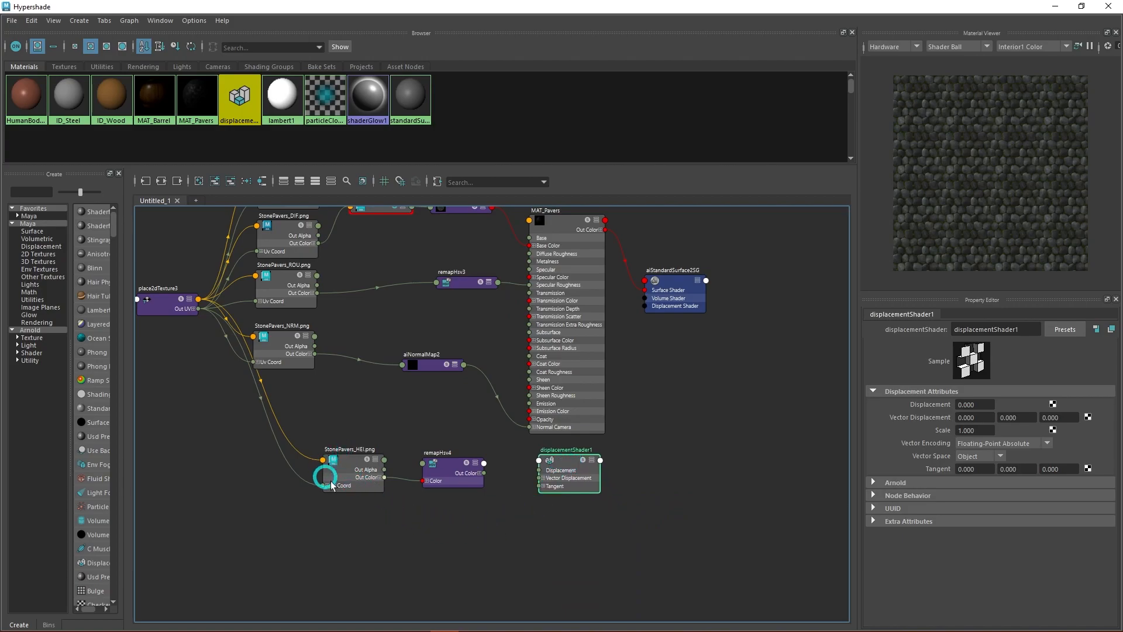
# - Solo the StonePavers_HEI.png node to preview the height map in the Material Viewer
pyautogui.click(352, 479)
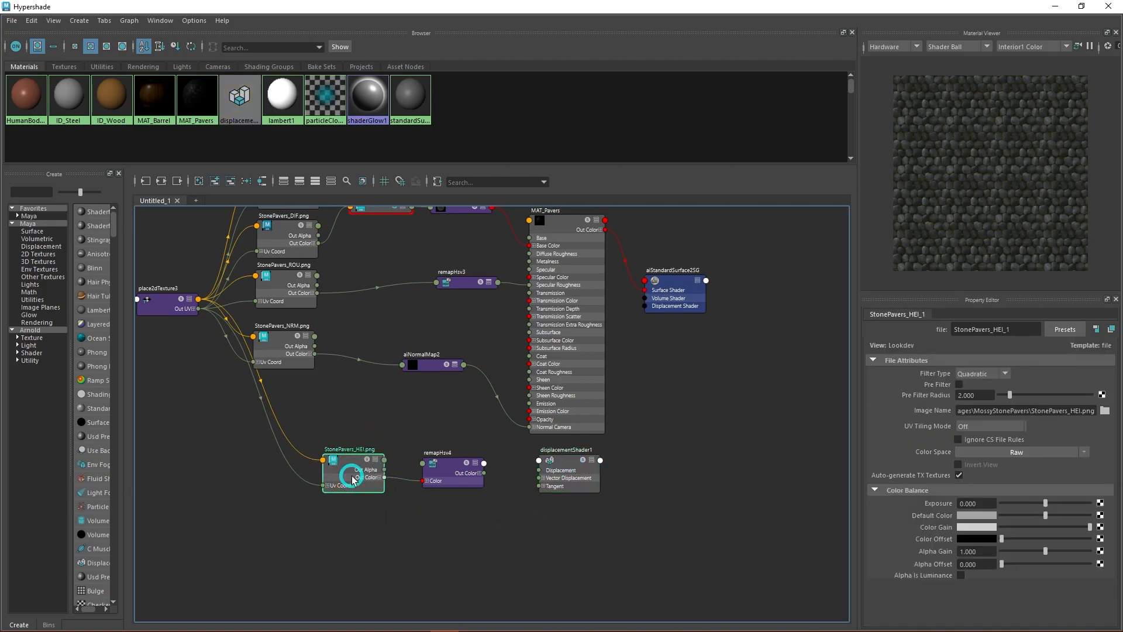
pyautogui.click(377, 464)
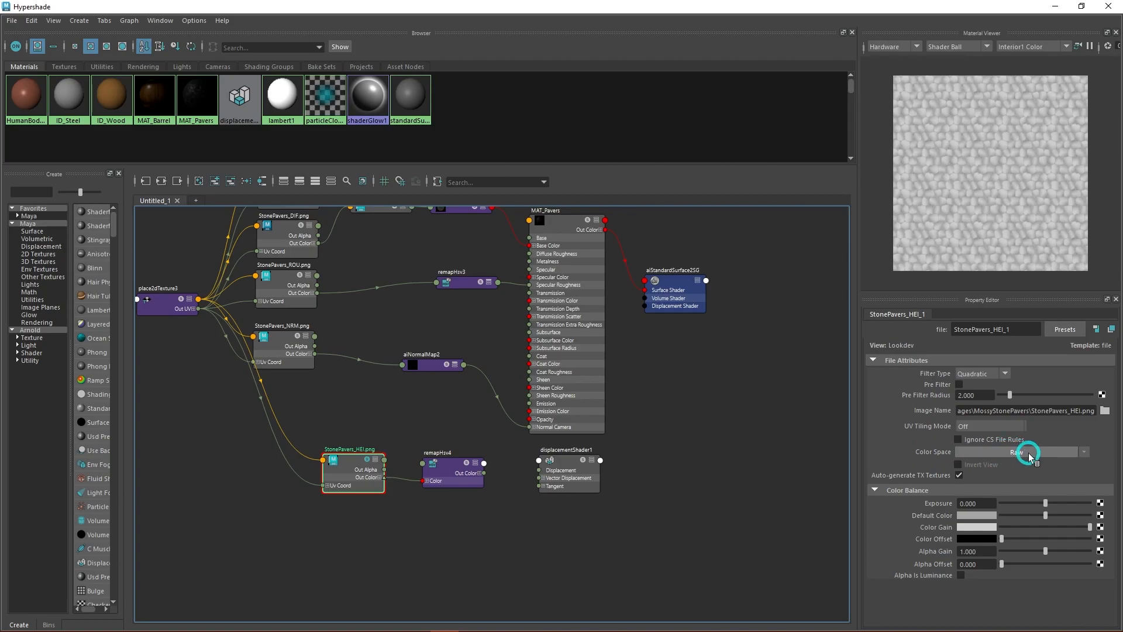
# - Collapse remapHsv4's Hue and Saturation sections and lower its Value curve's end point at position 1 to 0.8
pyautogui.click(443, 480)
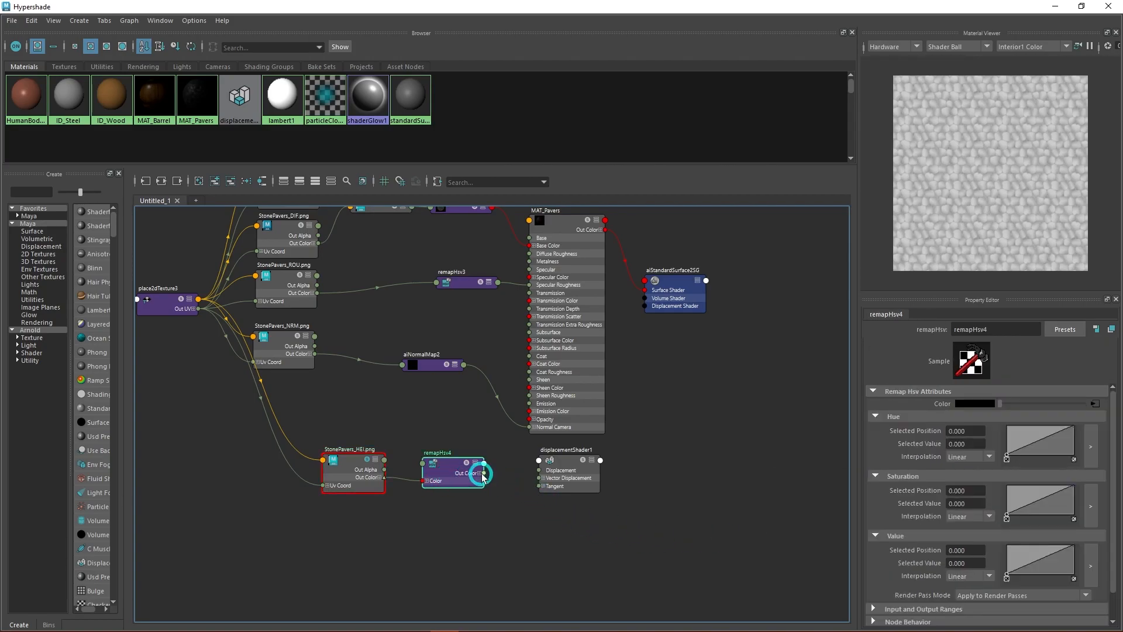
pyautogui.click(876, 417)
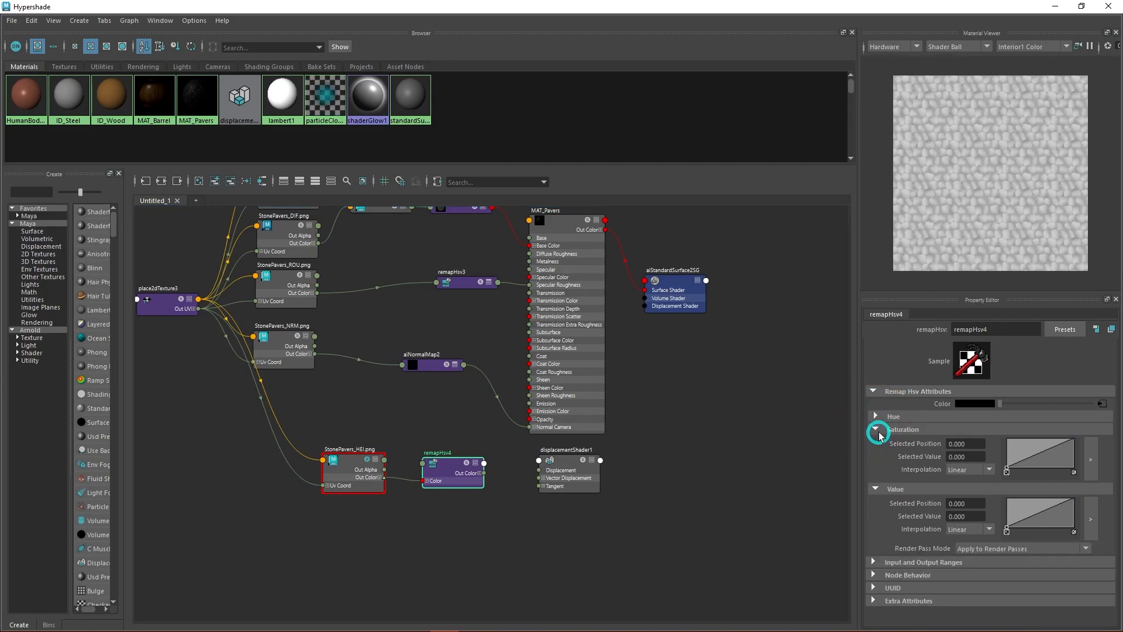
pyautogui.click(876, 429)
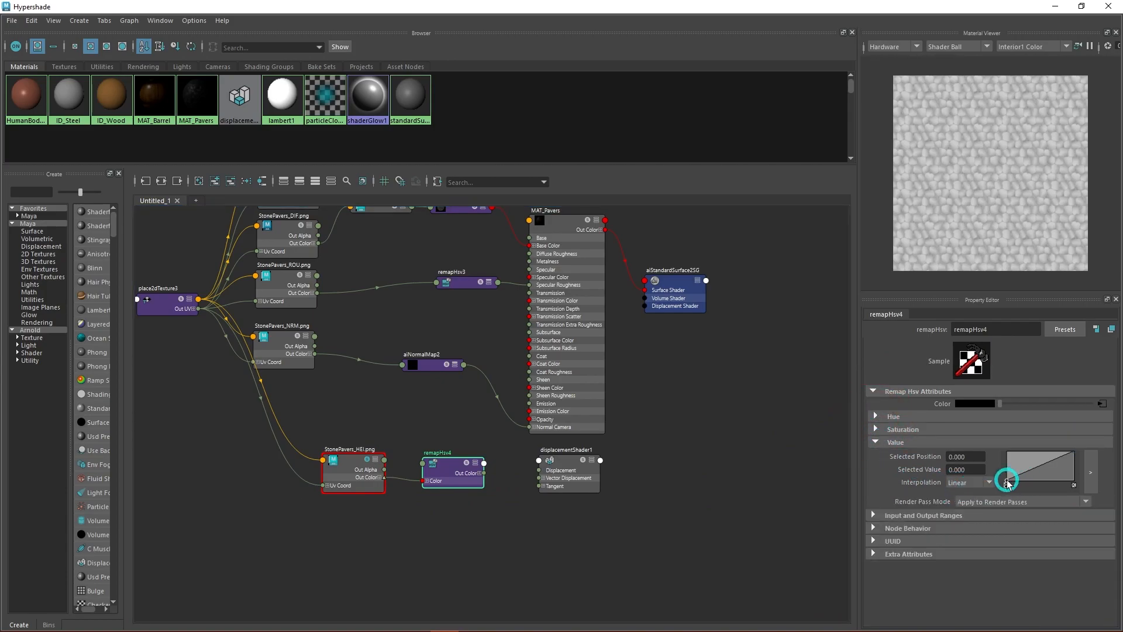
pyautogui.moveTo(1009, 480); pyautogui.dragTo(1005, 504)
pyautogui.moveTo(1073, 454); pyautogui.dragTo(1068, 481)
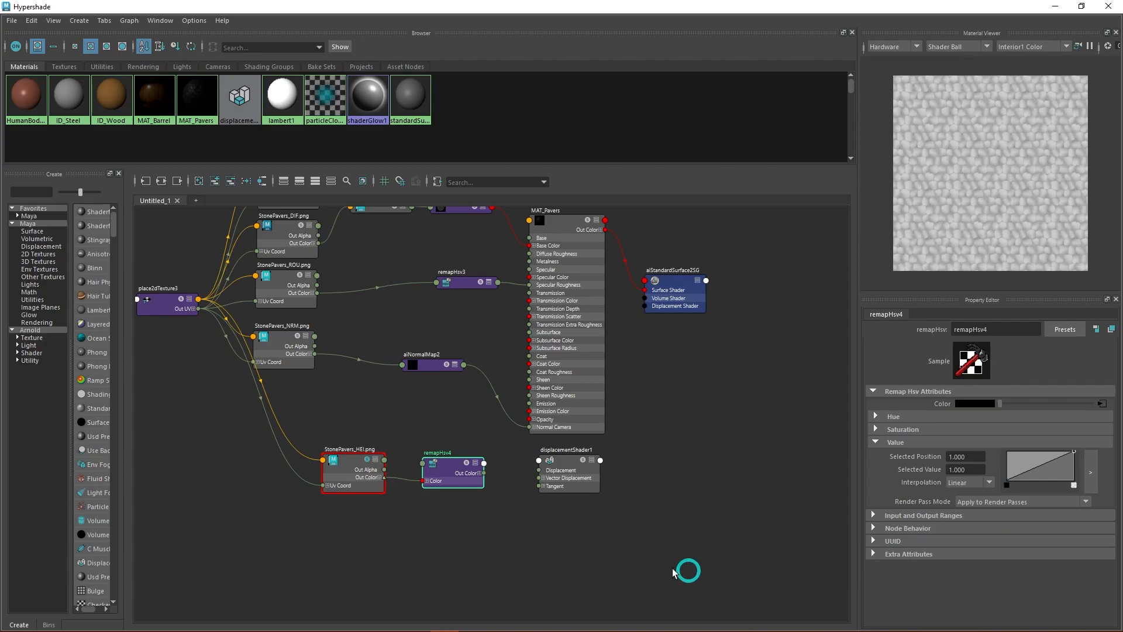
pyautogui.moveTo(466, 466); pyautogui.dragTo(472, 468)
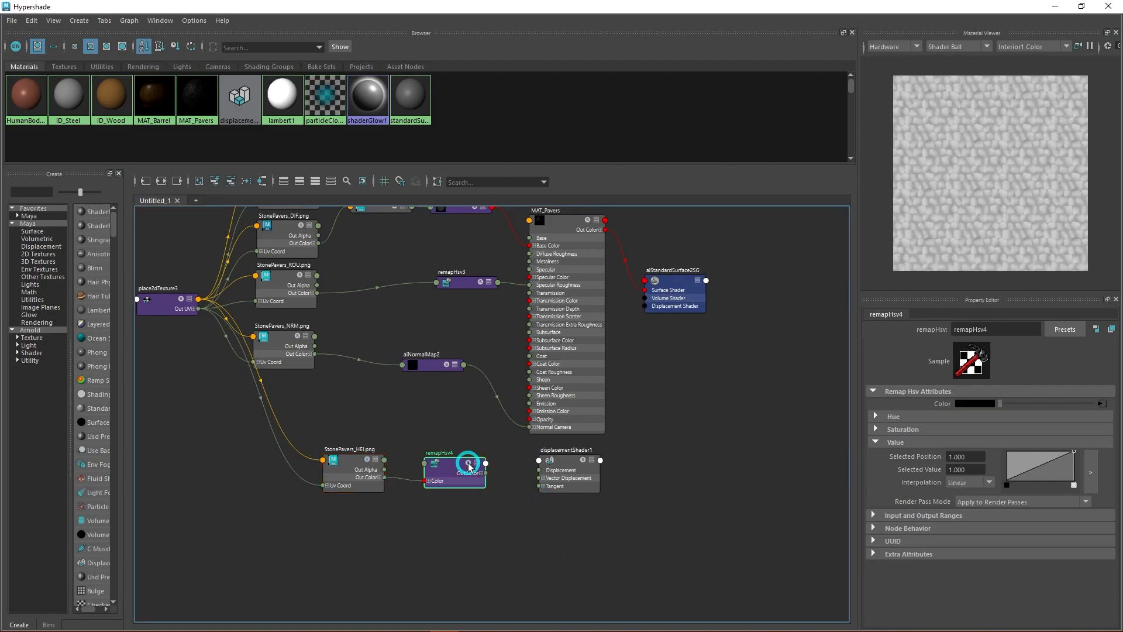
pyautogui.moveTo(1074, 453)
pyautogui.mouseDown()
pyautogui.moveTo(1058, 455)
pyautogui.moveTo(1080, 468)
pyautogui.moveTo(1078, 449)
pyautogui.mouseUp()
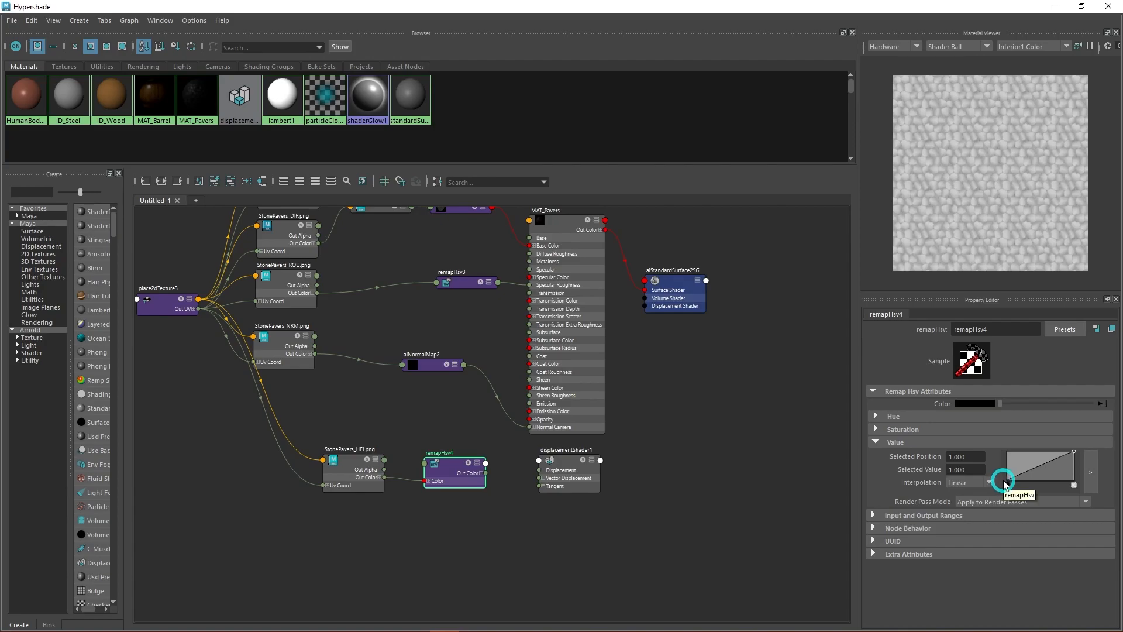
pyautogui.moveTo(1074, 455)
pyautogui.mouseDown()
pyautogui.moveTo(1083, 475)
pyautogui.moveTo(1083, 449)
pyautogui.moveTo(1086, 463)
pyautogui.moveTo(1057, 451)
pyautogui.moveTo(1077, 451)
pyautogui.moveTo(1075, 461)
pyautogui.mouseUp()
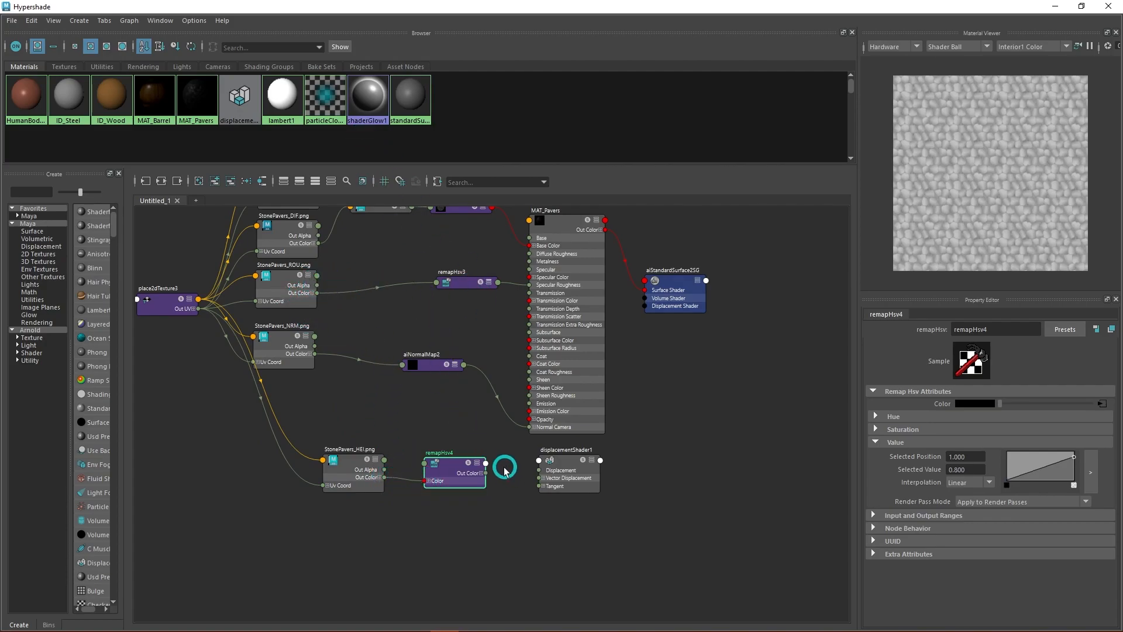
# - Expand remapHsv4's Out Color channels and connect Out Color R to the Displacement input of displacementShader1
pyautogui.scroll(3, 498, 480)
pyautogui.keyDown('alt'); pyautogui.moveTo(509, 508); pyautogui.dragTo(497, 455, button='middle'); pyautogui.keyUp('alt')
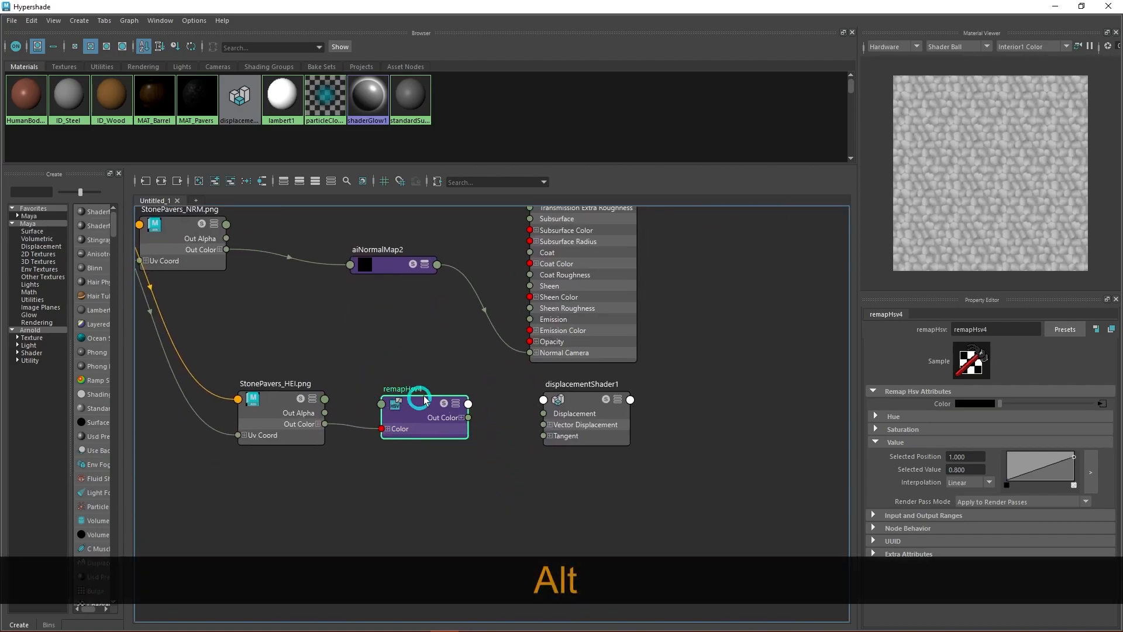
pyautogui.click(461, 417)
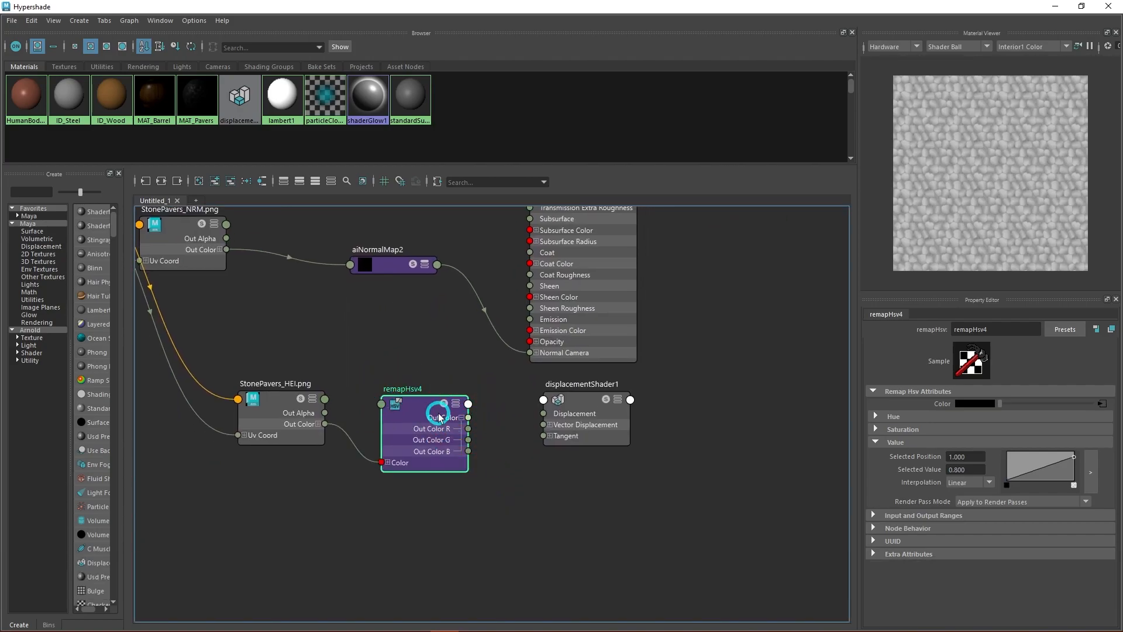
pyautogui.moveTo(414, 404); pyautogui.dragTo(390, 384)
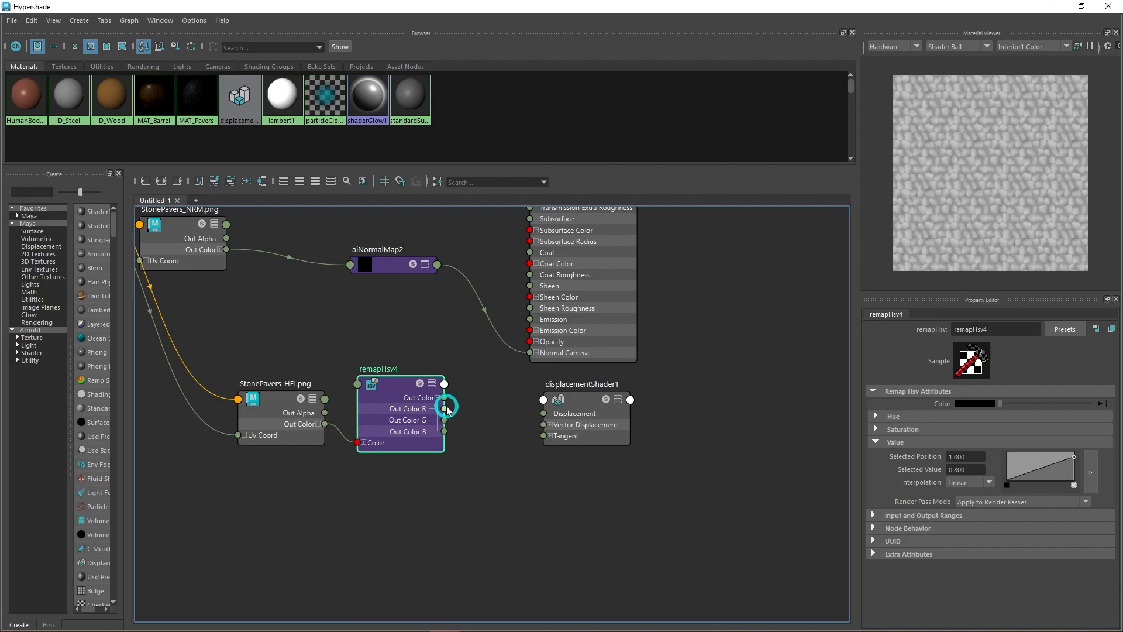
pyautogui.moveTo(445, 408); pyautogui.dragTo(544, 417)
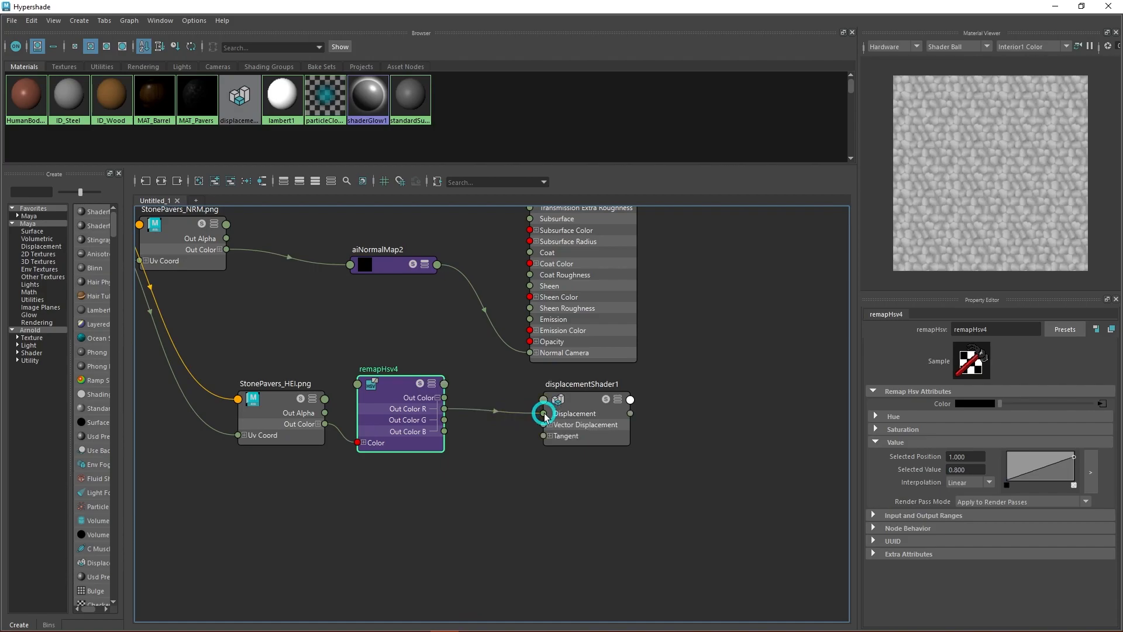
# - Connect displacementShader1's output to the Displacement Shader input of aiStandardSurface2SG and show displacementShader1's attributes
pyautogui.scroll(-3, 669, 396)
pyautogui.keyDown('alt'); pyautogui.moveTo(731, 358); pyautogui.dragTo(624, 413, button='middle'); pyautogui.keyUp('alt')
pyautogui.moveTo(536, 463); pyautogui.dragTo(580, 299)
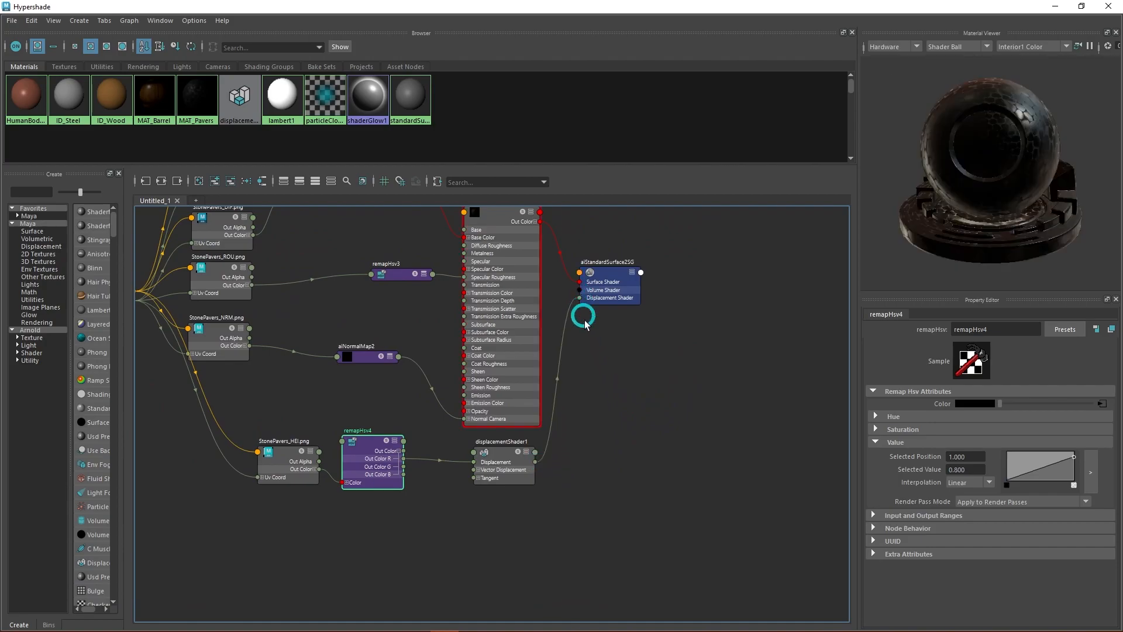
pyautogui.keyDown('alt'); pyautogui.moveTo(600, 467); pyautogui.dragTo(637, 421, button='middle'); pyautogui.keyUp('alt')
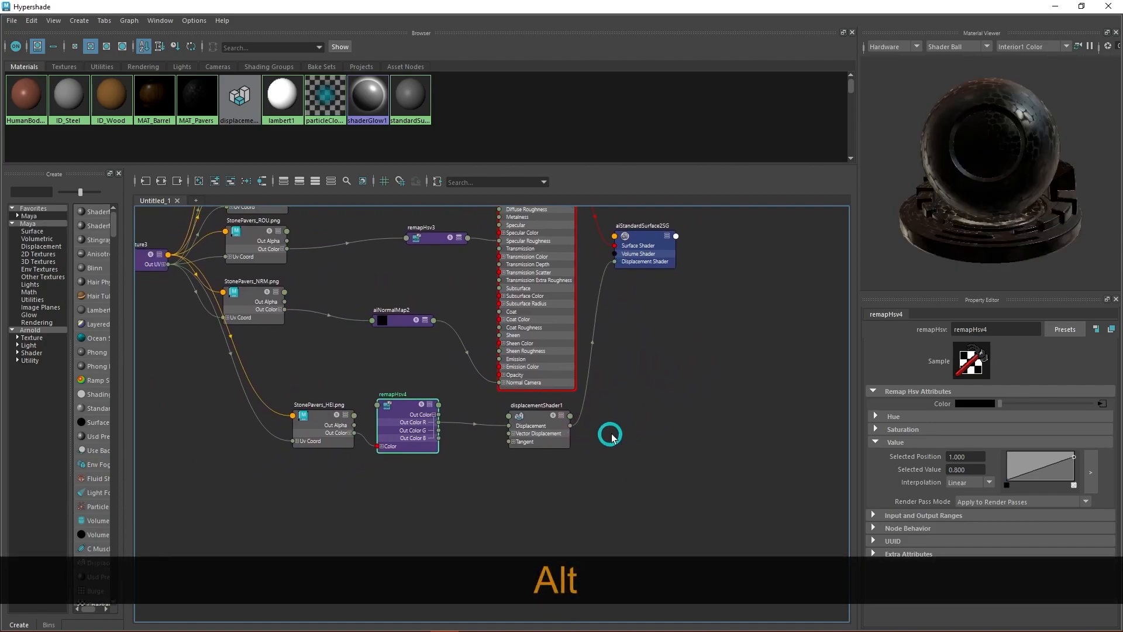
pyautogui.click(533, 421)
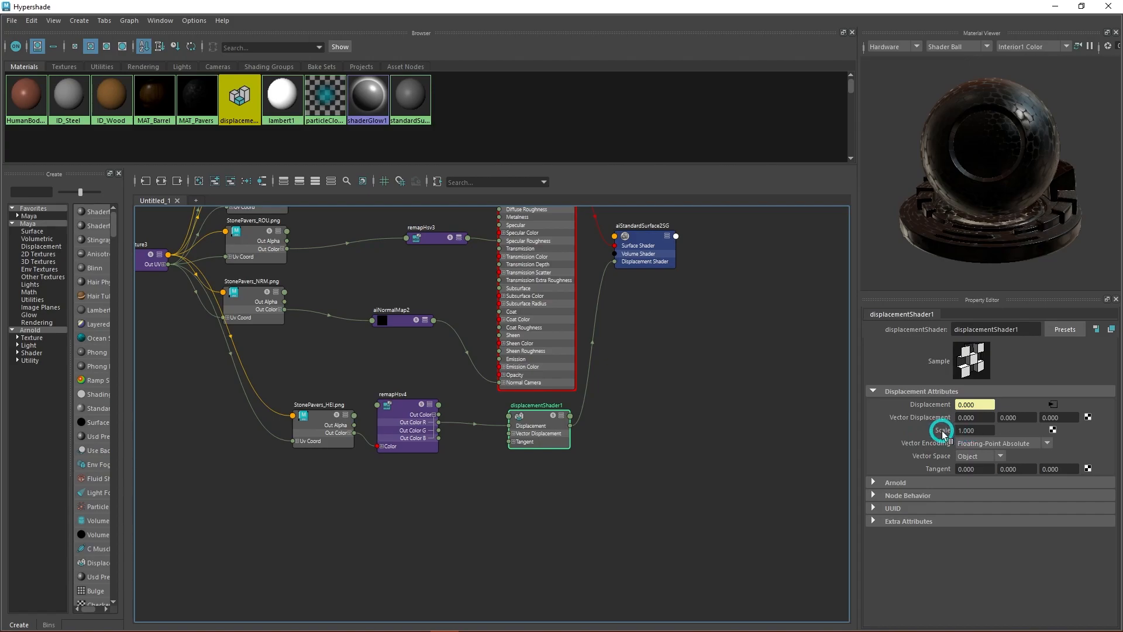
pyautogui.keyDown('alt'); pyautogui.moveTo(572, 484); pyautogui.dragTo(640, 501, button='middle'); pyautogui.keyUp('alt')
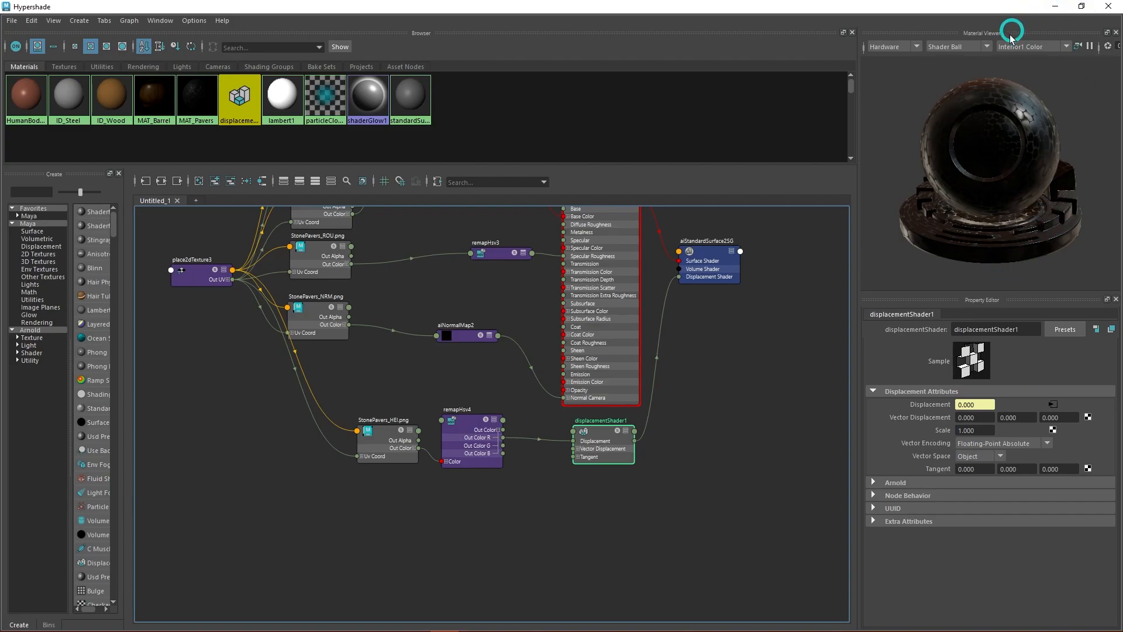
# - Restore Hypershade to a smaller window, save the BarrelDemo scene and minimize Hypershade to reveal the viewport
pyautogui.click(1081, 5)
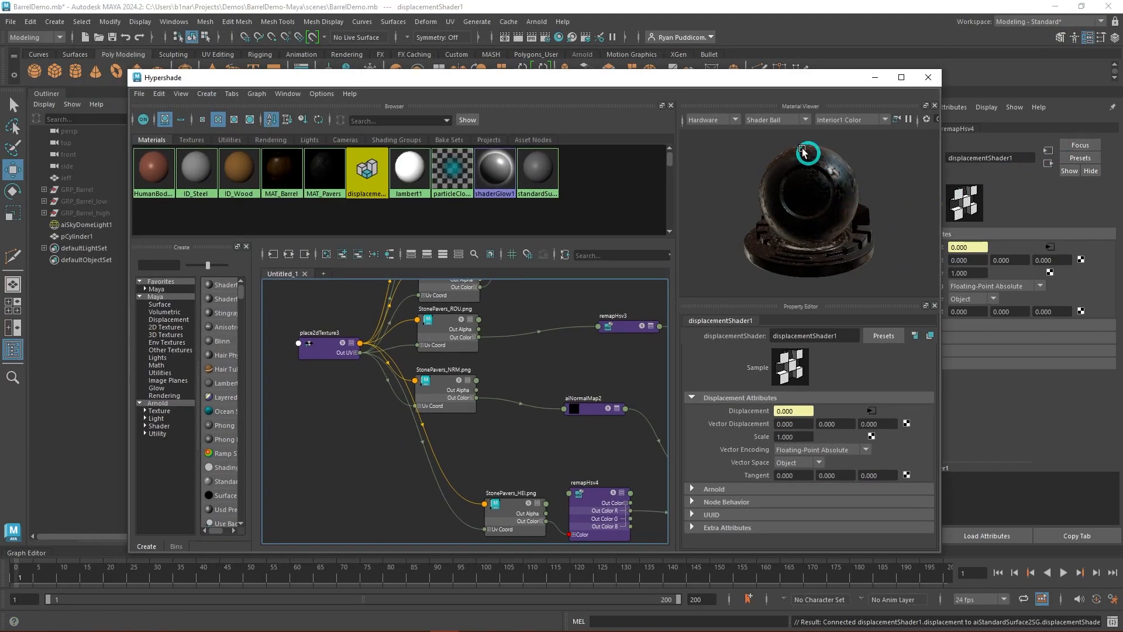
pyautogui.click(550, 319)
pyautogui.hotkey('ctrl', 's')
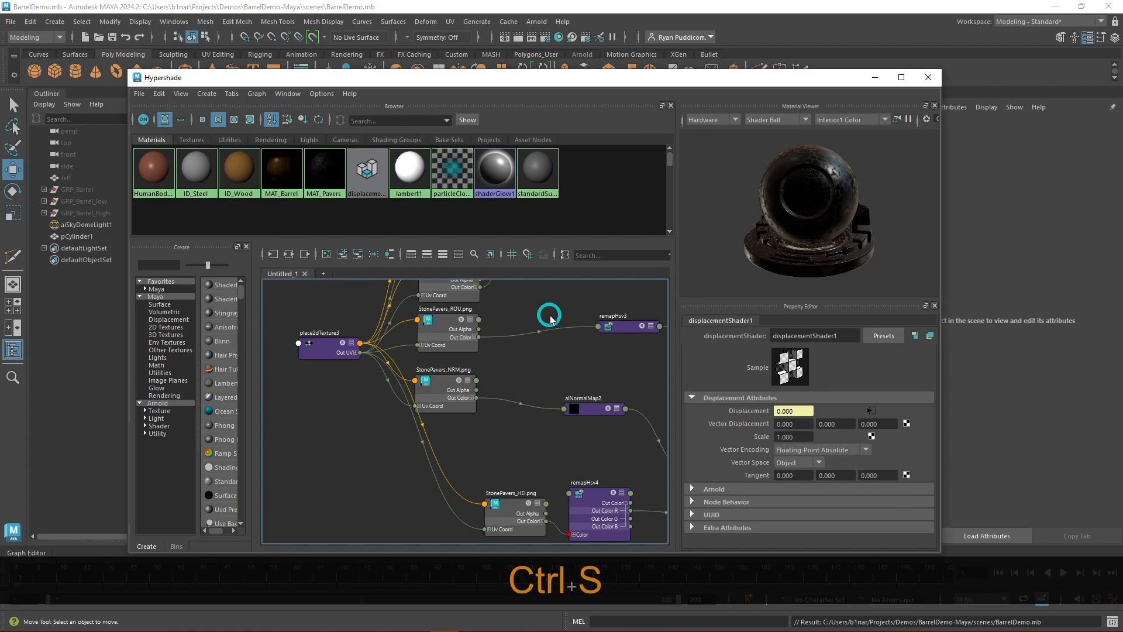
pyautogui.click(873, 78)
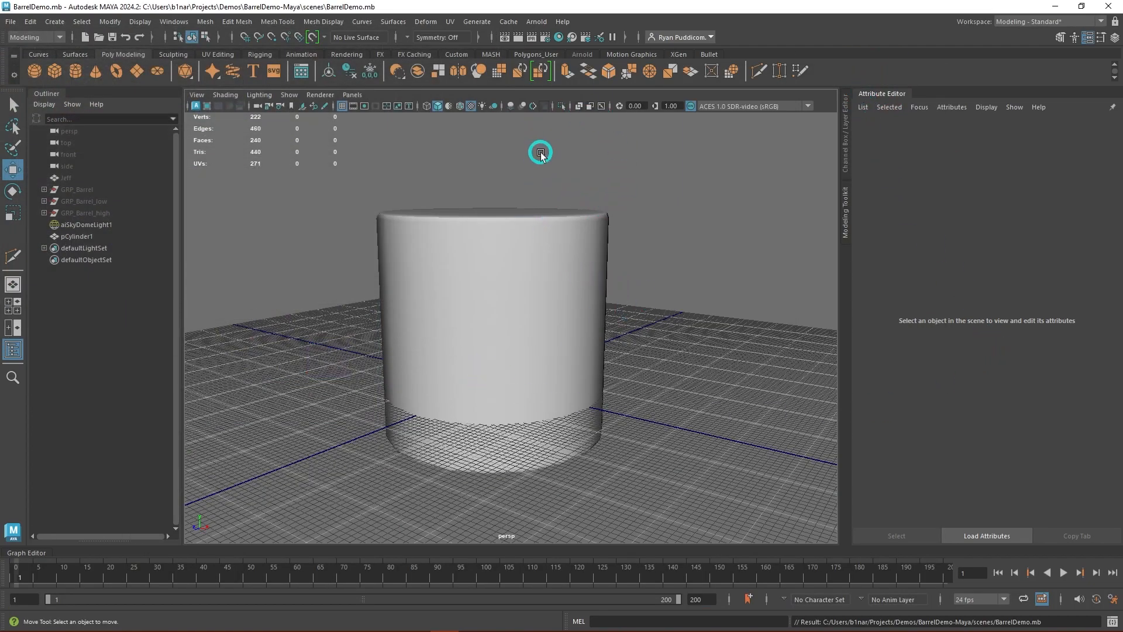
# - Open the Arnold RenderView to check the existing cylinder render and close it again
pyautogui.click(538, 22)
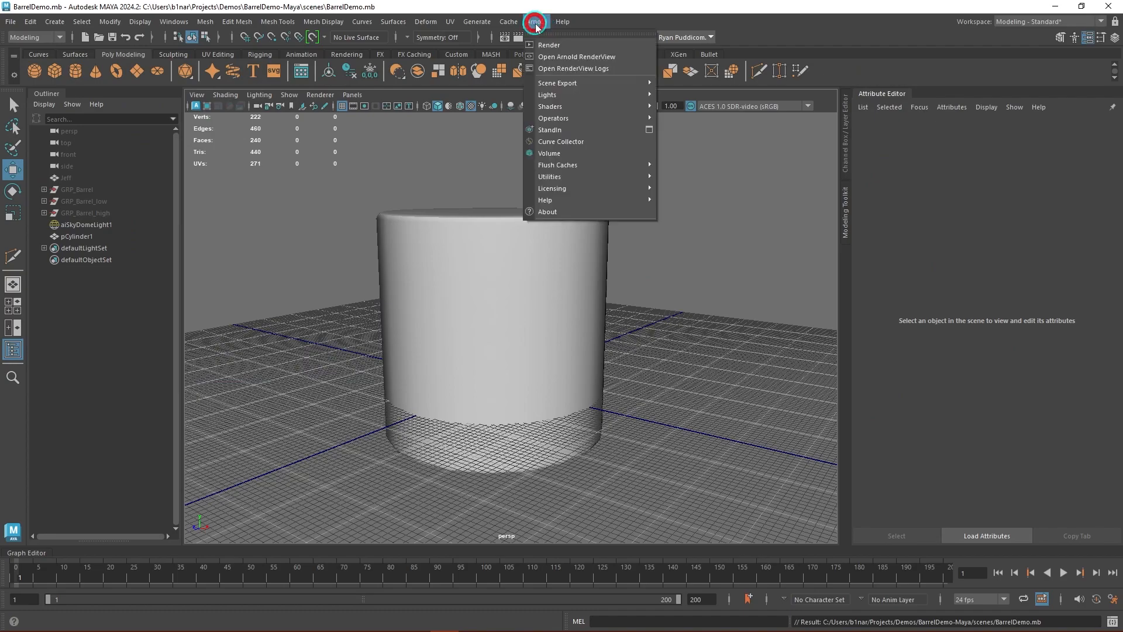
pyautogui.click(584, 57)
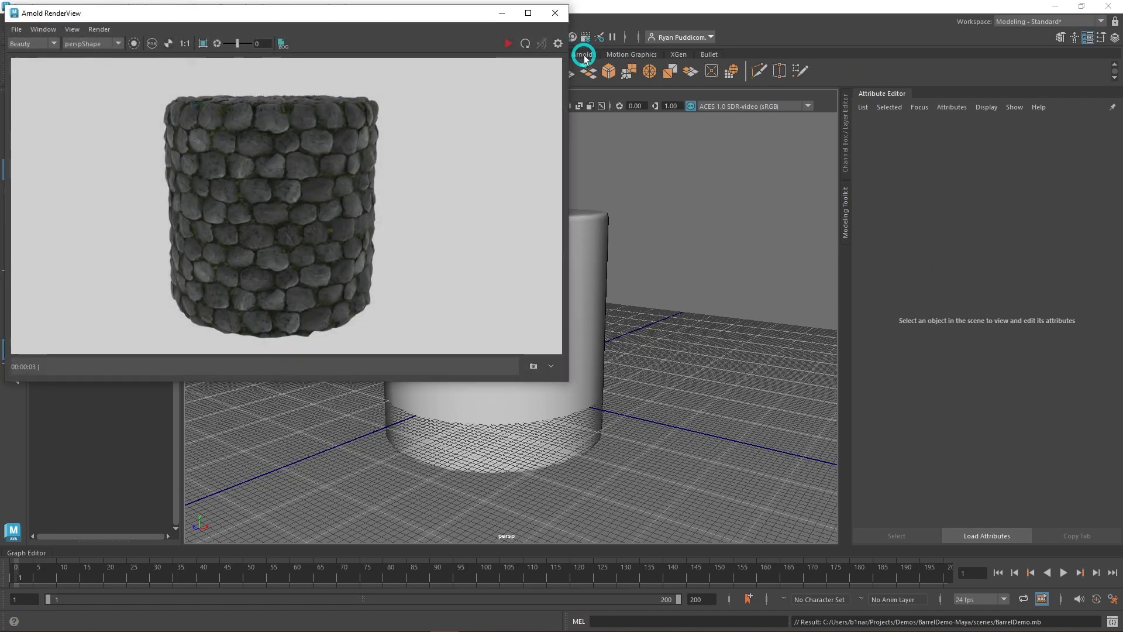
pyautogui.click(556, 13)
# - Select the cylinder and review the Arnold Subdivision settings of pCylinderShape1
pyautogui.keyDown('alt'); pyautogui.moveTo(708, 170); pyautogui.dragTo(739, 269); pyautogui.keyUp('alt')
pyautogui.click(509, 289)
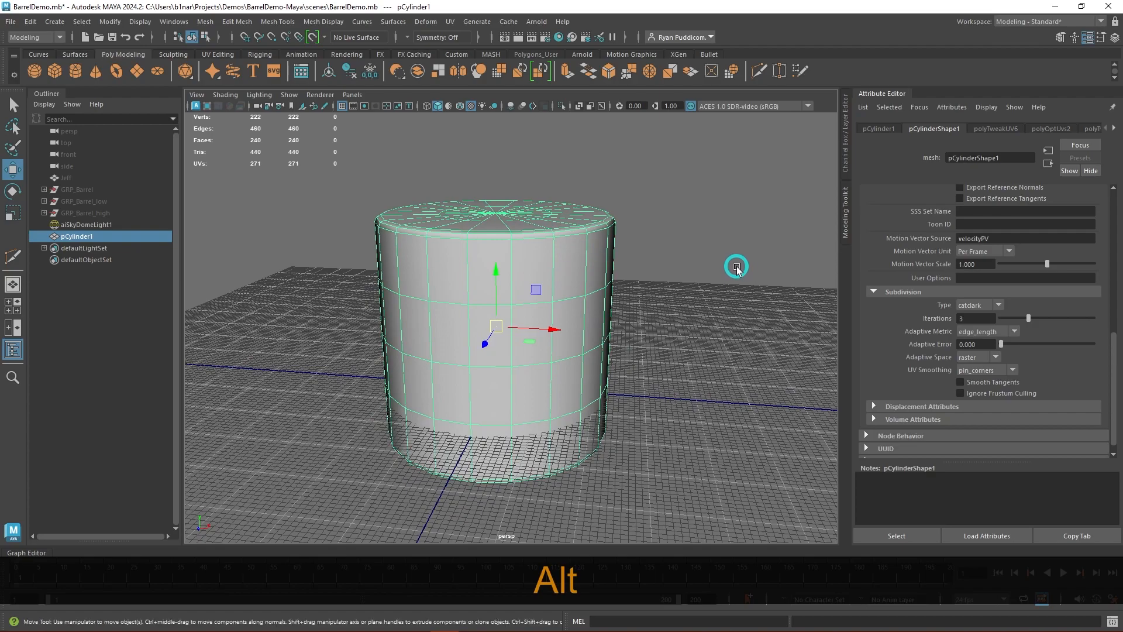
pyautogui.scroll(10, 910, 221)
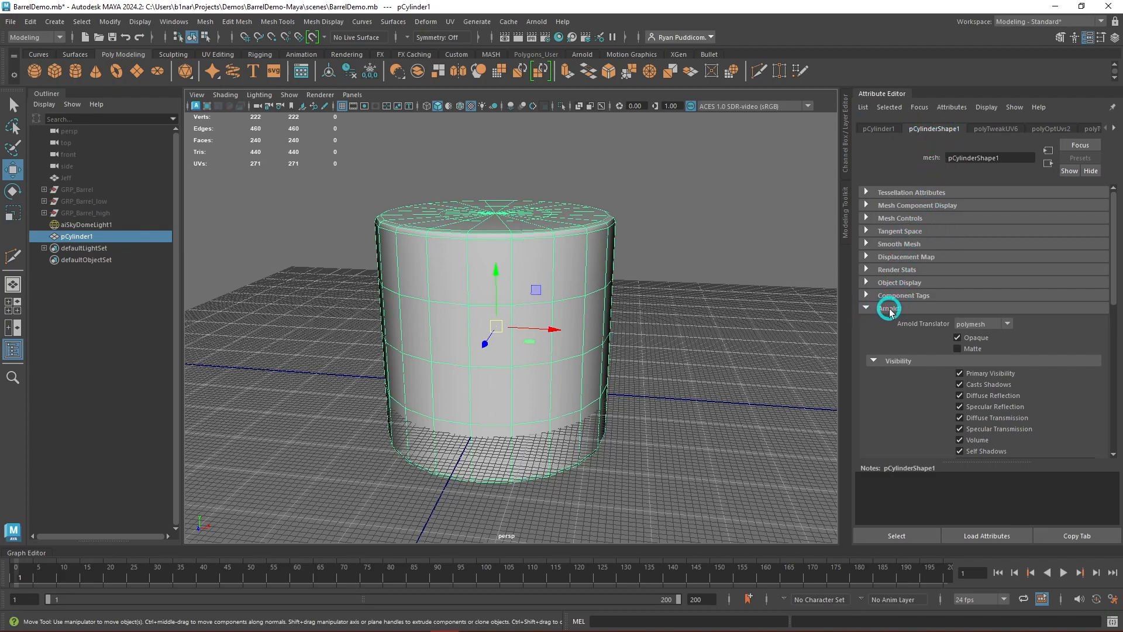
pyautogui.scroll(-6, 922, 319)
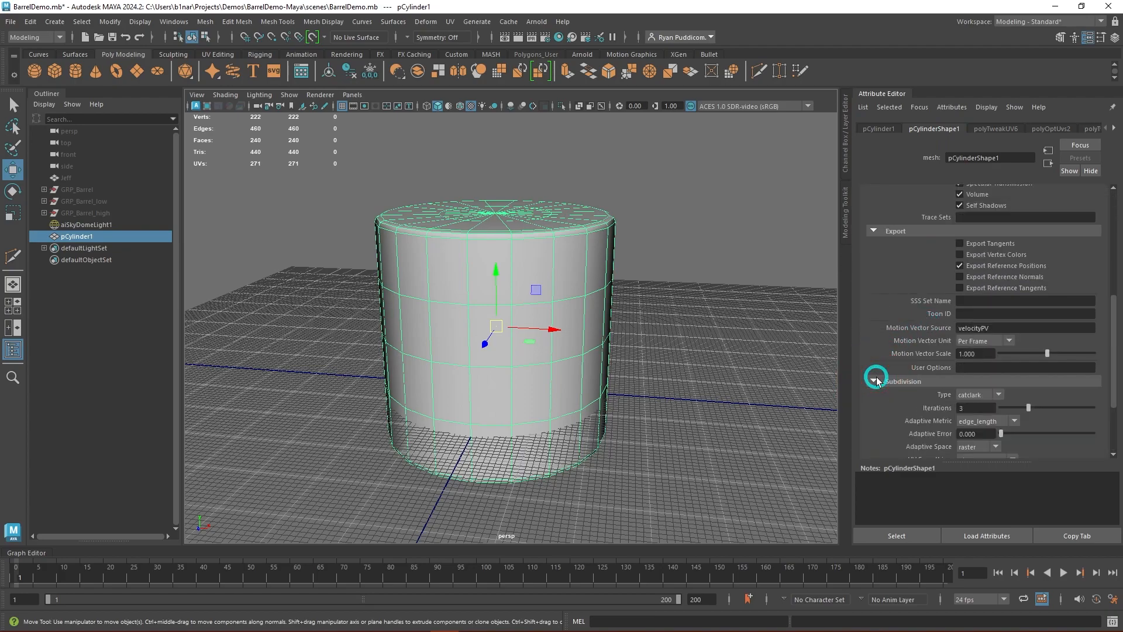
pyautogui.scroll(-3, 901, 371)
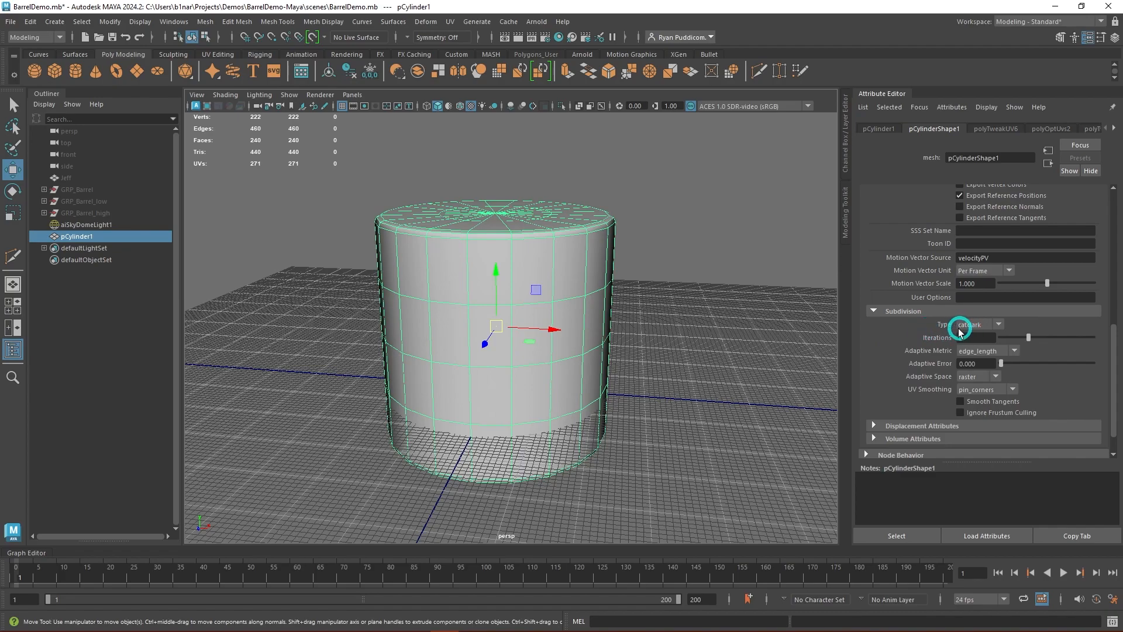
# - Switch pCylinderShape1's Arnold subdivision type to none and back to catclark, keeping edge_length as the adaptive metric
pyautogui.click(993, 323)
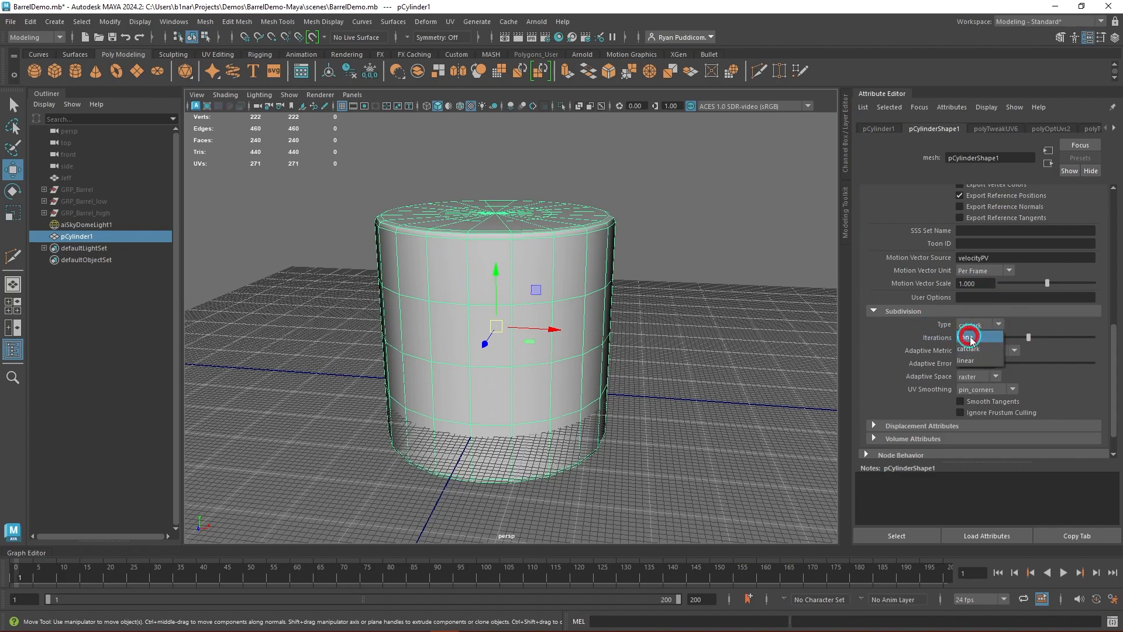
pyautogui.click(992, 329)
pyautogui.click(997, 326)
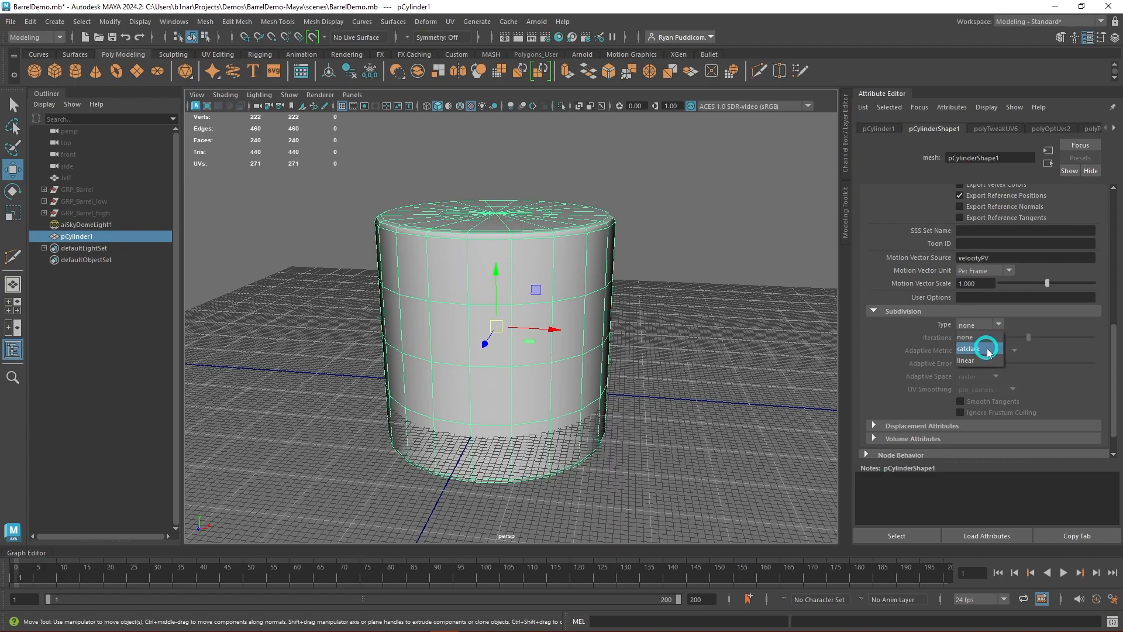
pyautogui.click(988, 350)
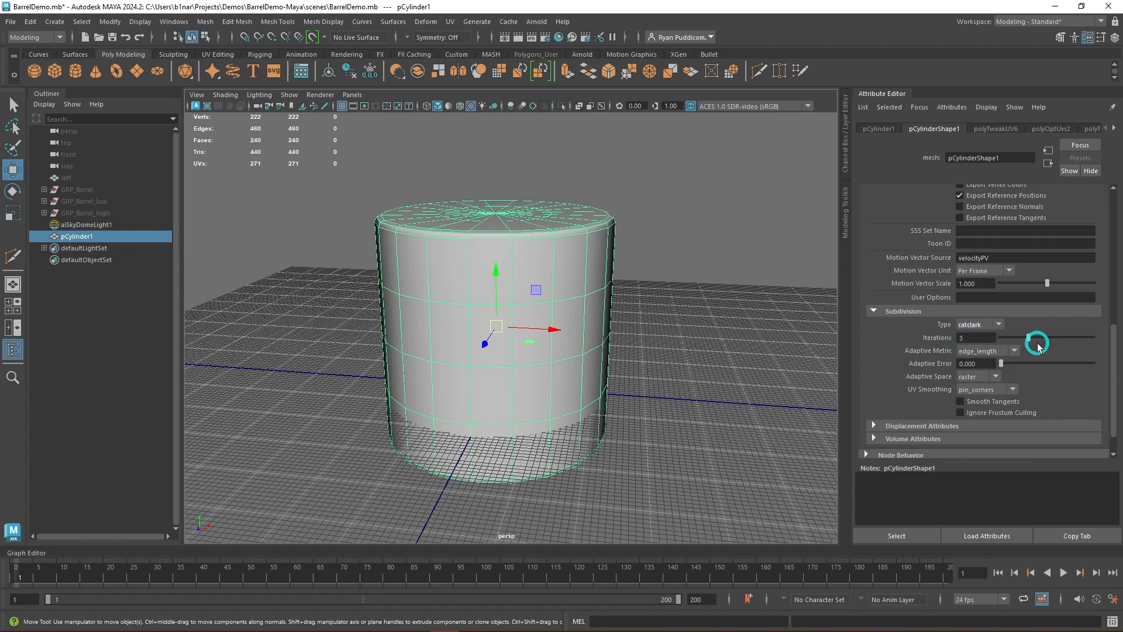
pyautogui.click(1004, 353)
pyautogui.click(989, 377)
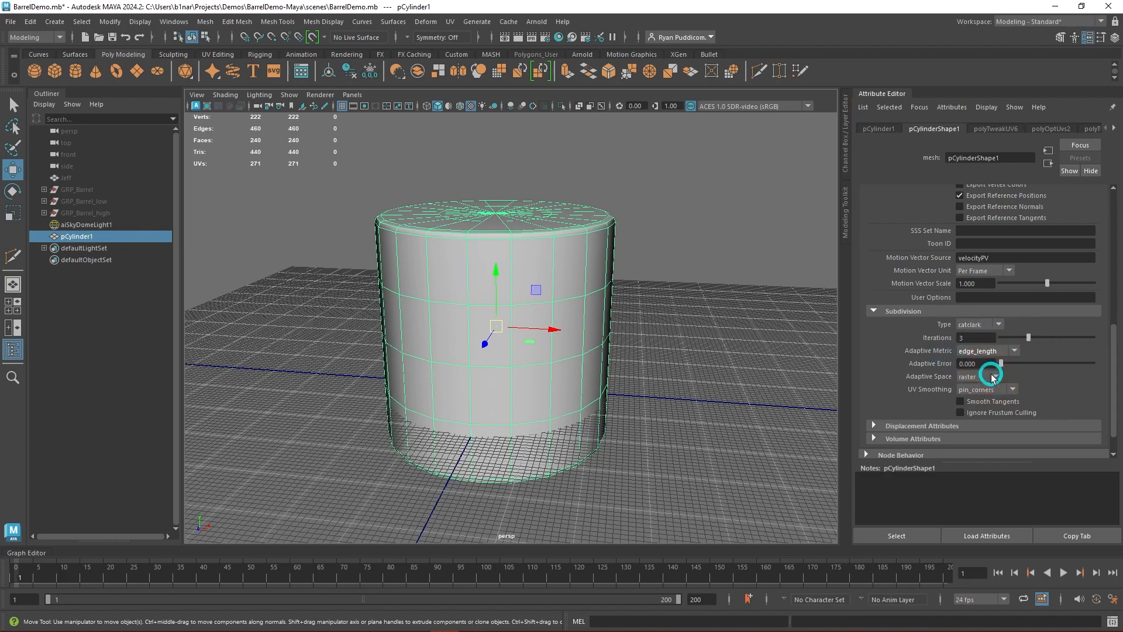
# - Smooth the pCylinder1 mesh with 3 divisions and inspect the denser topology
pyautogui.keyDown('alt'); pyautogui.moveTo(709, 380); pyautogui.dragTo(682, 380); pyautogui.keyUp('alt')
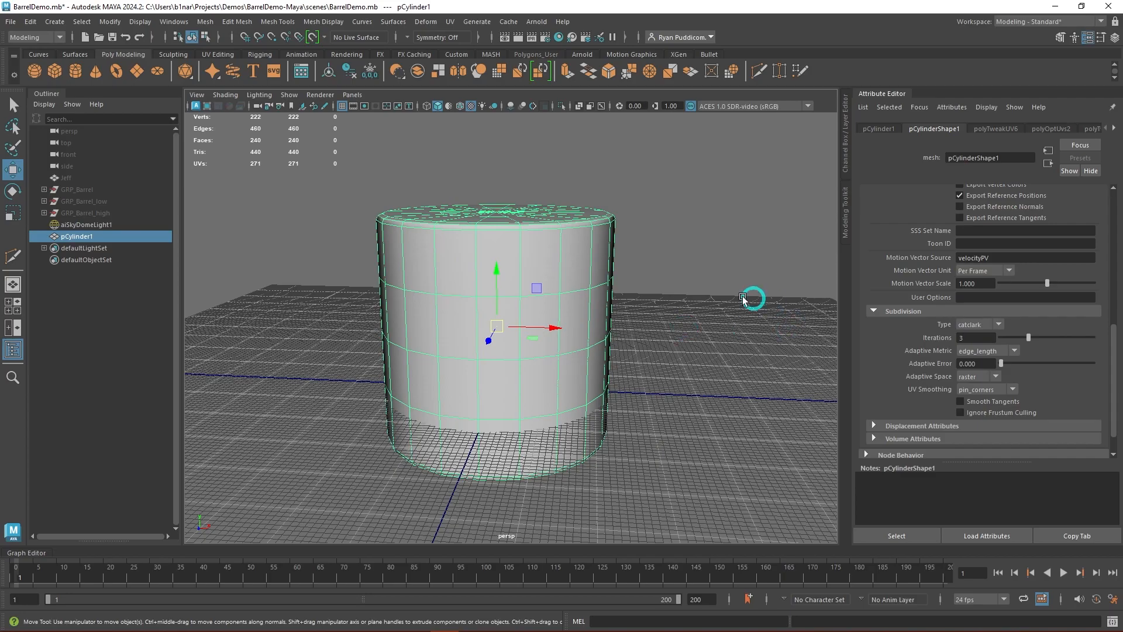
pyautogui.keyDown('alt'); pyautogui.moveTo(702, 314); pyautogui.dragTo(625, 347); pyautogui.keyUp('alt')
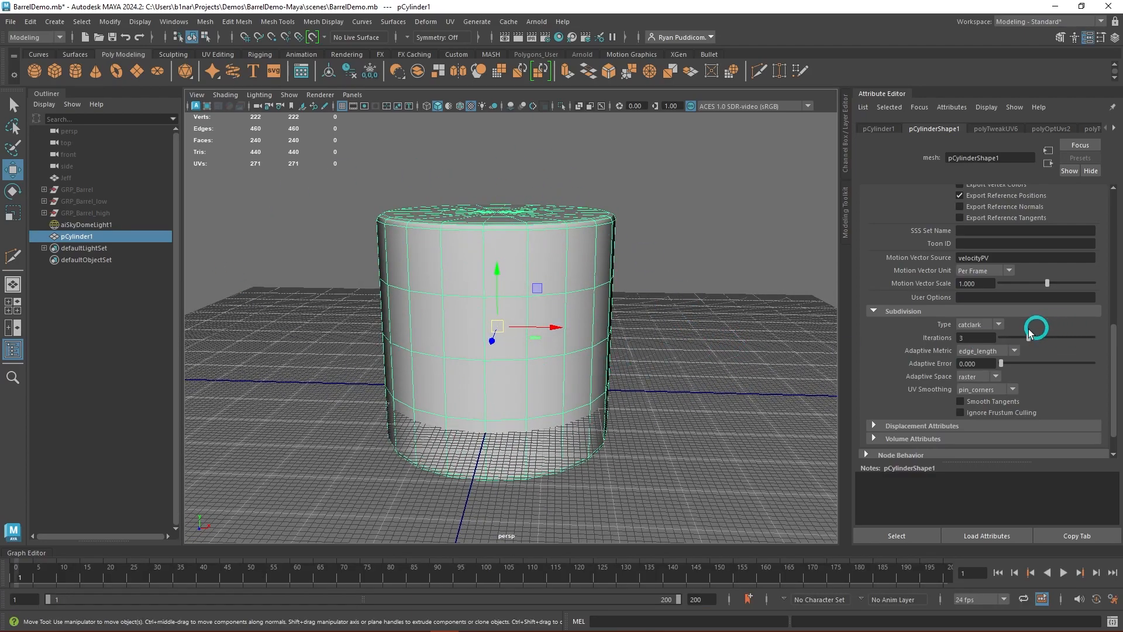
pyautogui.keyDown('alt'); pyautogui.moveTo(720, 350); pyautogui.dragTo(665, 316); pyautogui.keyUp('alt')
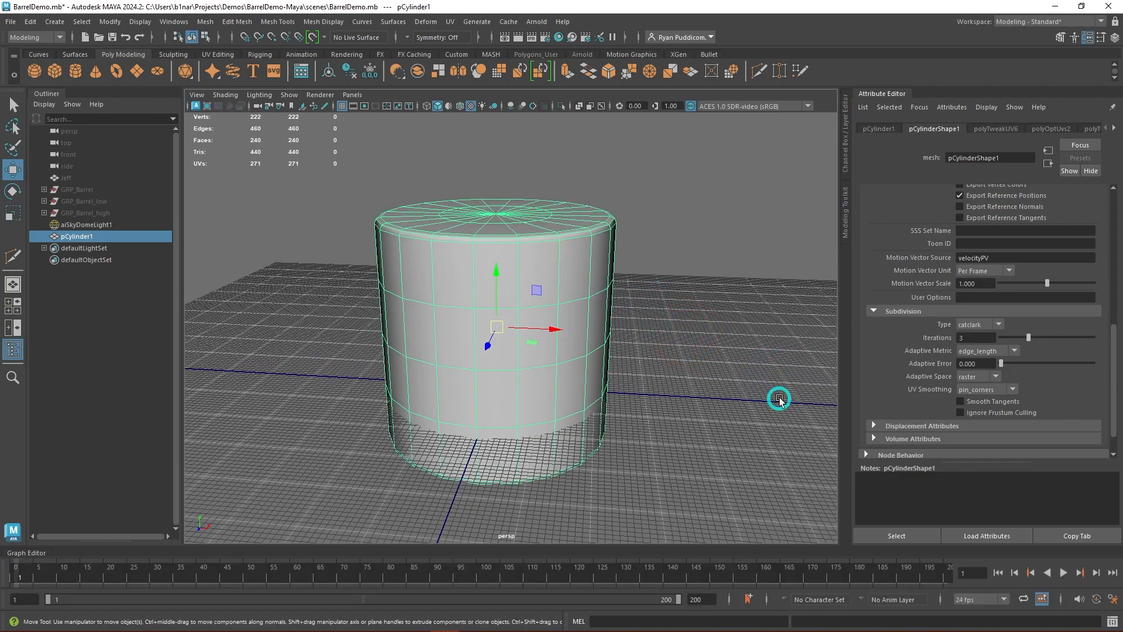
pyautogui.keyDown('shift'); pyautogui.moveTo(706, 279); pyautogui.dragTo(670, 347, button='right'); pyautogui.keyUp('shift')
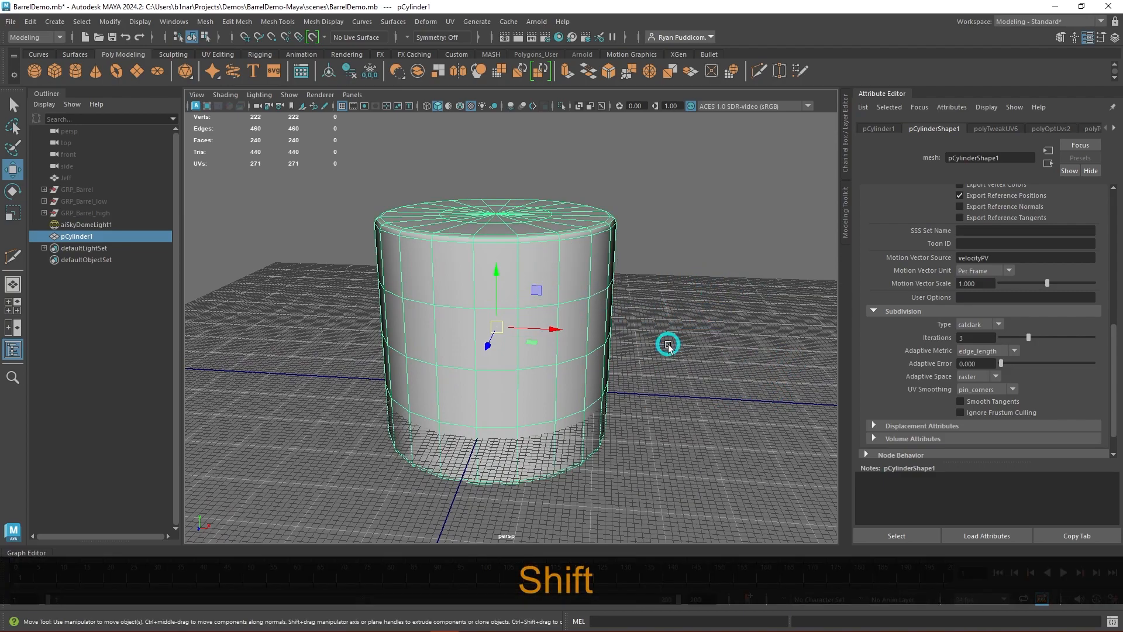
pyautogui.click(766, 241)
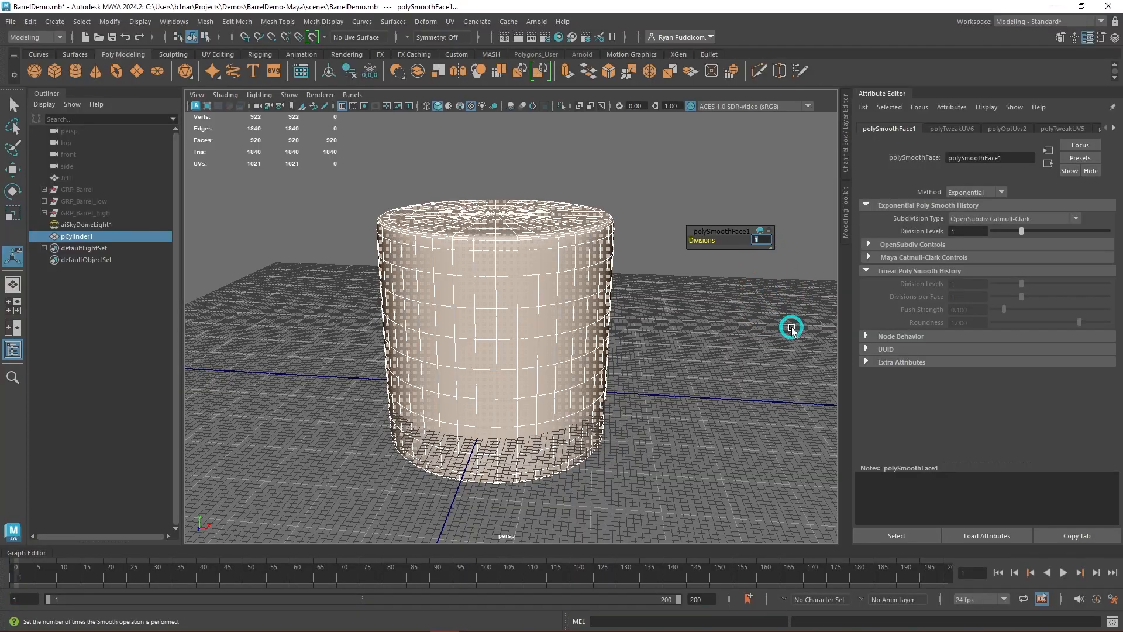
pyautogui.write('3')
pyautogui.press('Return')
pyautogui.keyDown('alt'); pyautogui.moveTo(793, 345); pyautogui.dragTo(691, 417); pyautogui.keyUp('alt')
pyautogui.keyDown('alt'); pyautogui.moveTo(629, 426); pyautogui.dragTo(944, 415); pyautogui.keyUp('alt')
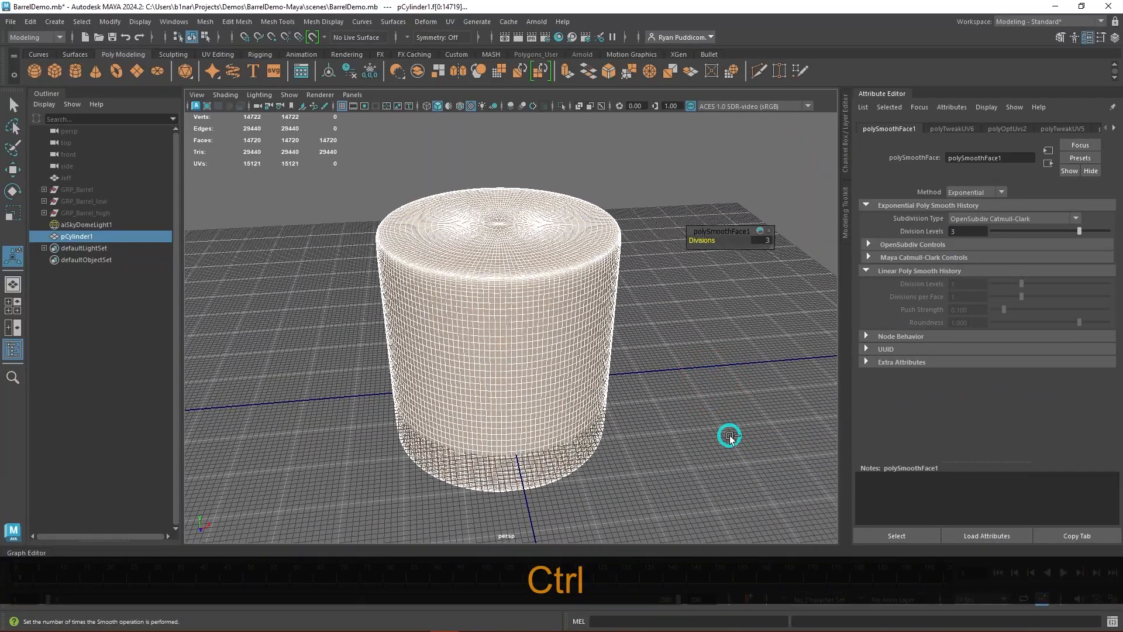
# - Undo the smoothing applied to pCylinder1 and inspect the low-resolution mesh
pyautogui.hotkey('ctrl', 'z')
pyautogui.hotkey('ctrl', 'z')
pyautogui.keyDown('alt'); pyautogui.moveTo(727, 433); pyautogui.dragTo(946, 326); pyautogui.keyUp('alt')
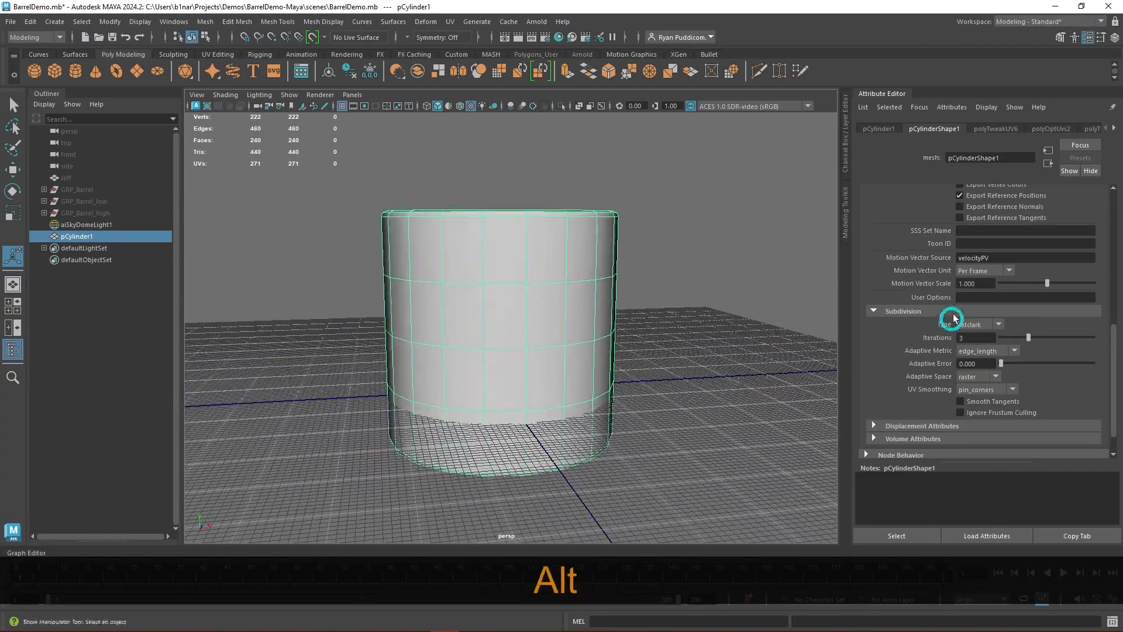
pyautogui.keyDown('alt'); pyautogui.moveTo(713, 301); pyautogui.dragTo(705, 319); pyautogui.keyUp('alt')
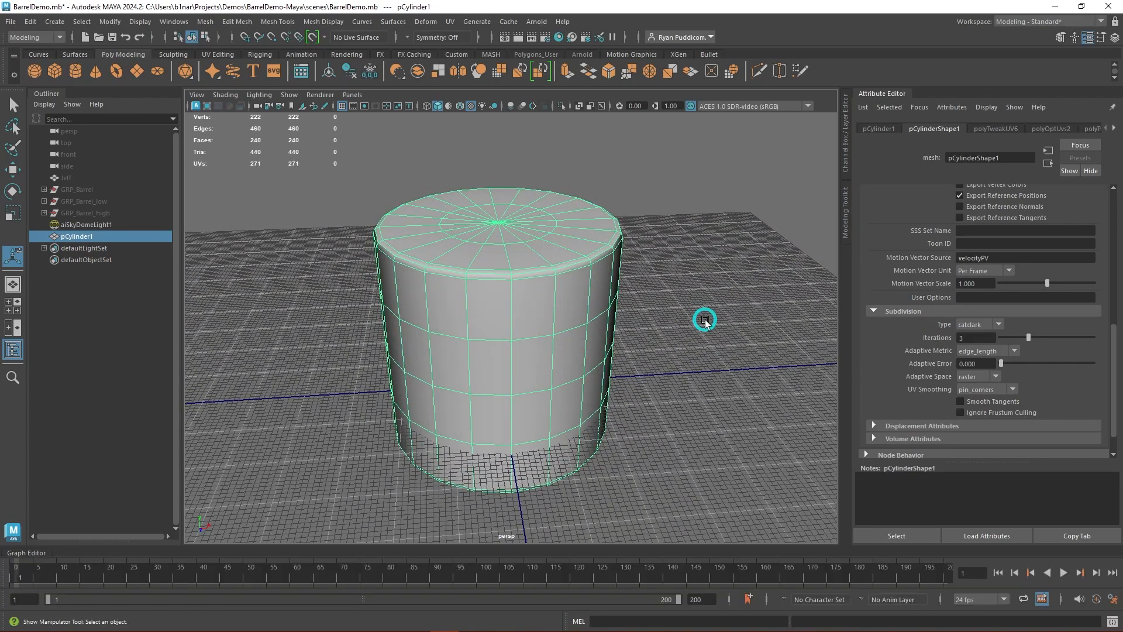
pyautogui.keyDown('alt'); pyautogui.moveTo(709, 388); pyautogui.dragTo(699, 379); pyautogui.keyUp('alt')
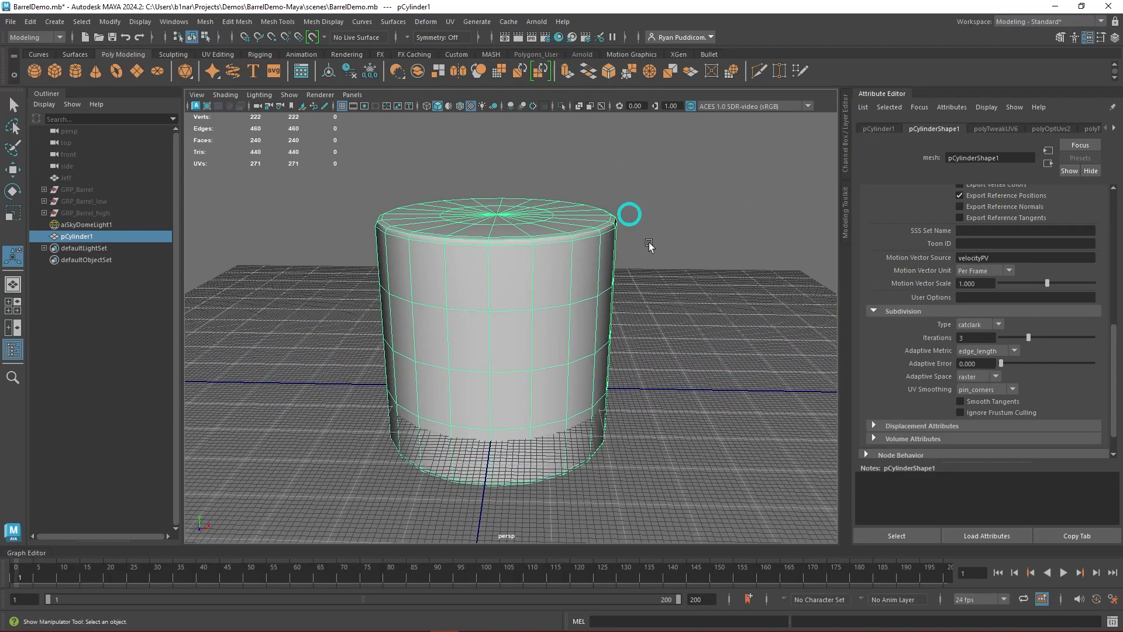
# - Render the perspective view with Arnold and frame the whole displaced cylinder in the RenderView
pyautogui.keyDown('alt'); pyautogui.moveTo(773, 271); pyautogui.dragTo(390, 153); pyautogui.keyUp('alt')
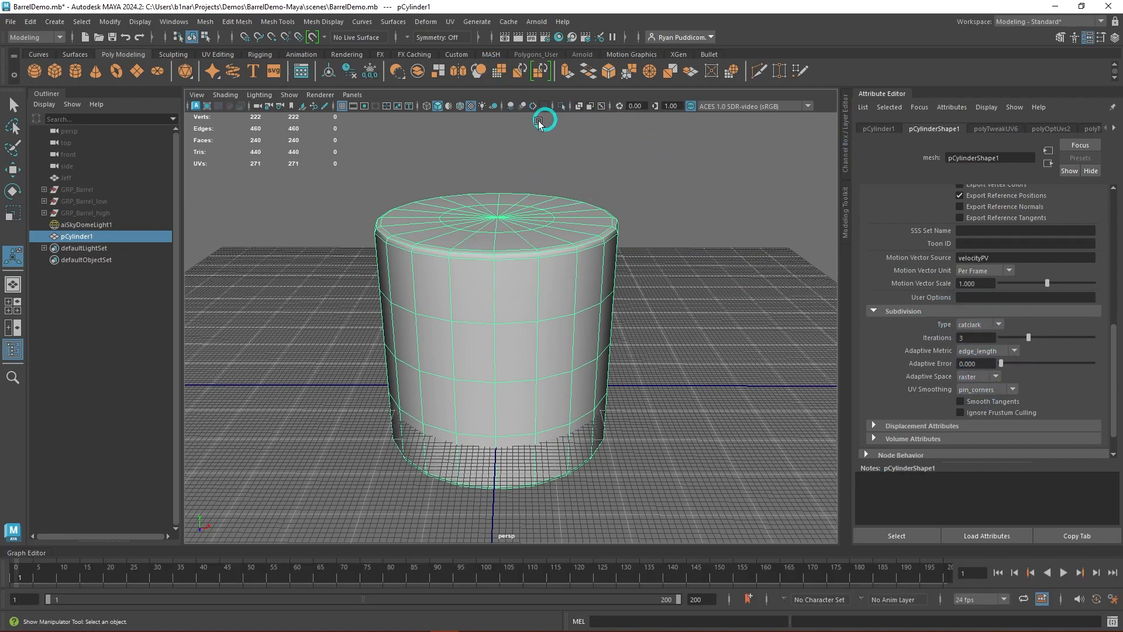
pyautogui.click(536, 22)
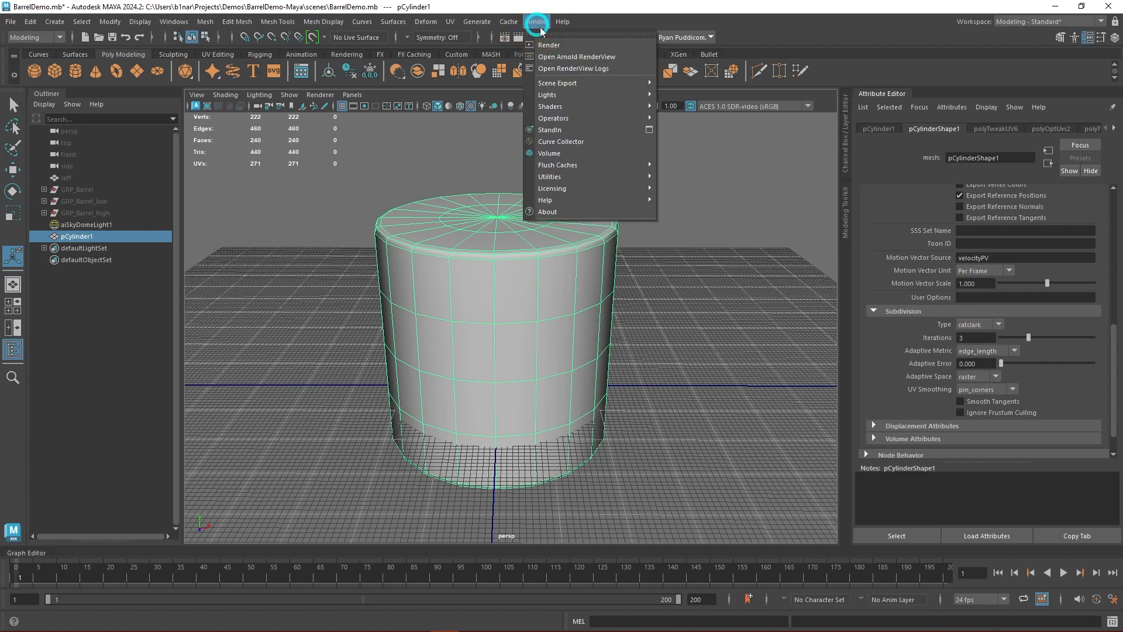
pyautogui.click(591, 45)
pyautogui.click(497, 52)
pyautogui.click(532, 259)
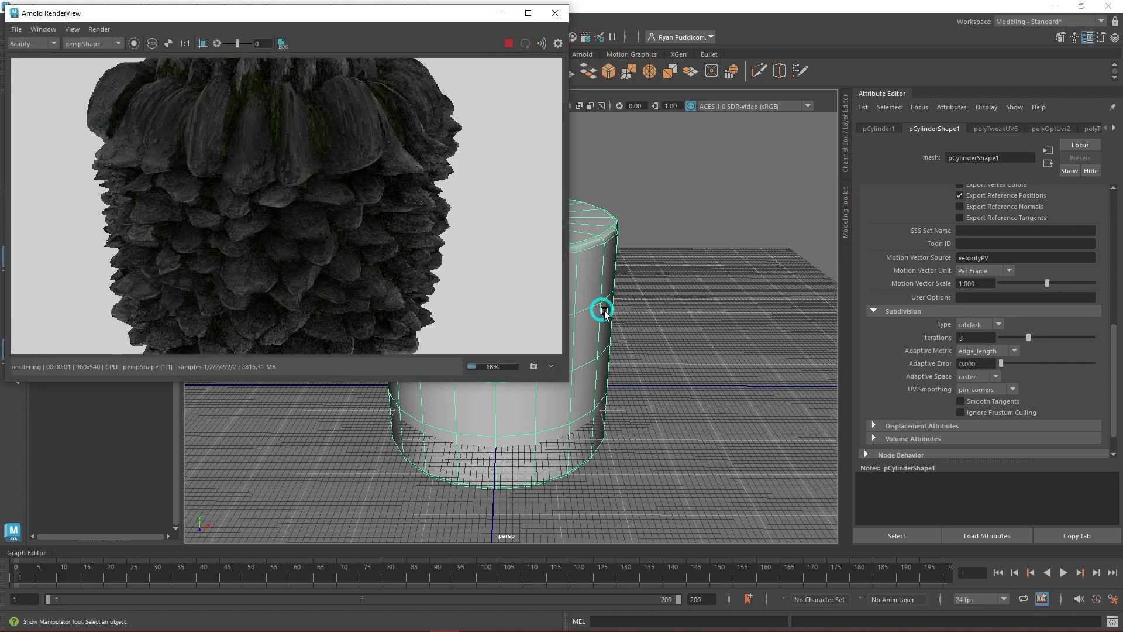
pyautogui.scroll(-2, 675, 355)
pyautogui.moveTo(671, 442)
pyautogui.keyDown('alt'); pyautogui.mouseDown()
pyautogui.moveTo(715, 409)
pyautogui.moveTo(657, 439)
pyautogui.moveTo(672, 432)
pyautogui.mouseUp(); pyautogui.keyUp('alt')
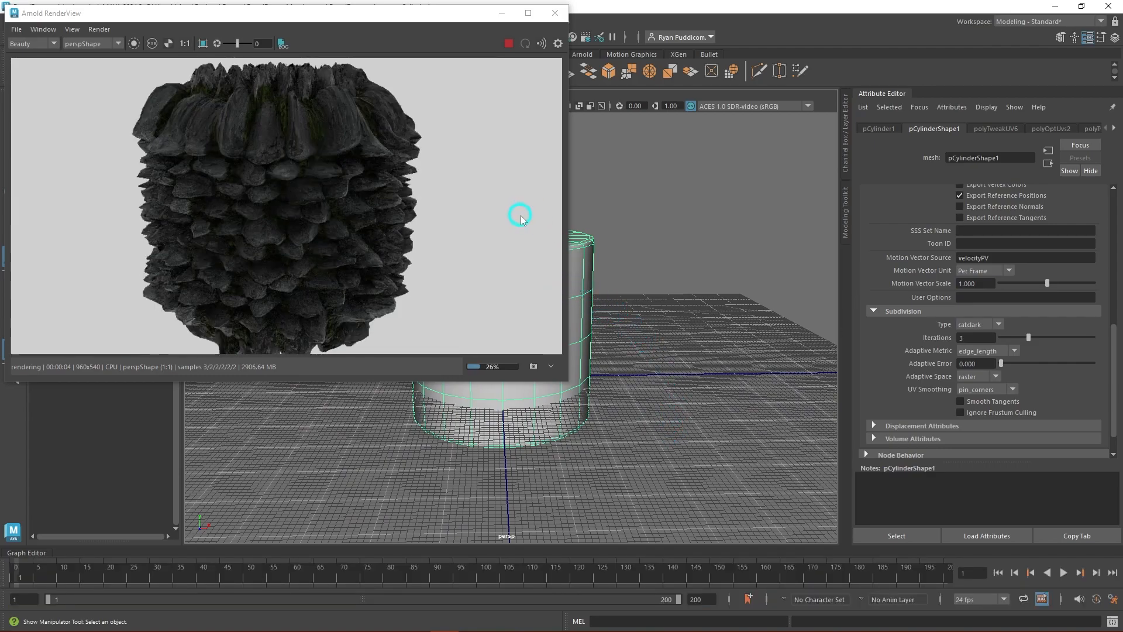
# - Stop the Arnold render, move the RenderView window lower and bring up Hypershade
pyautogui.click(509, 44)
pyautogui.moveTo(474, 14); pyautogui.dragTo(477, 63)
pyautogui.click(559, 39)
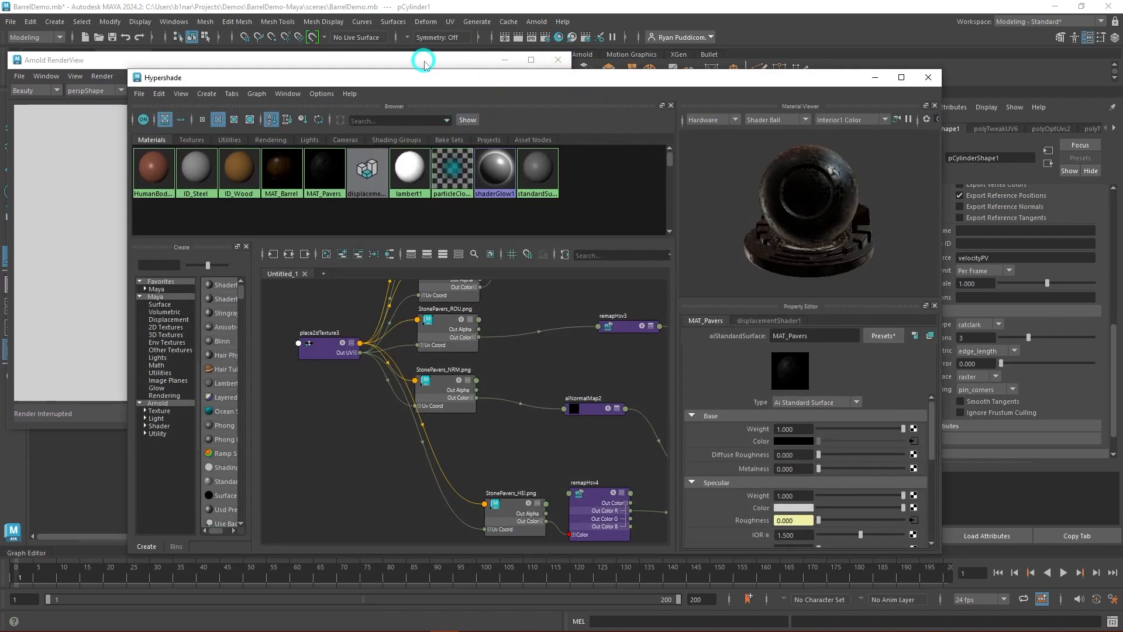
# - Move the Hypershade window clear of the render and bring displacementShader1 into view in the MAT_Pavers node graph
pyautogui.moveTo(438, 84); pyautogui.dragTo(606, 17)
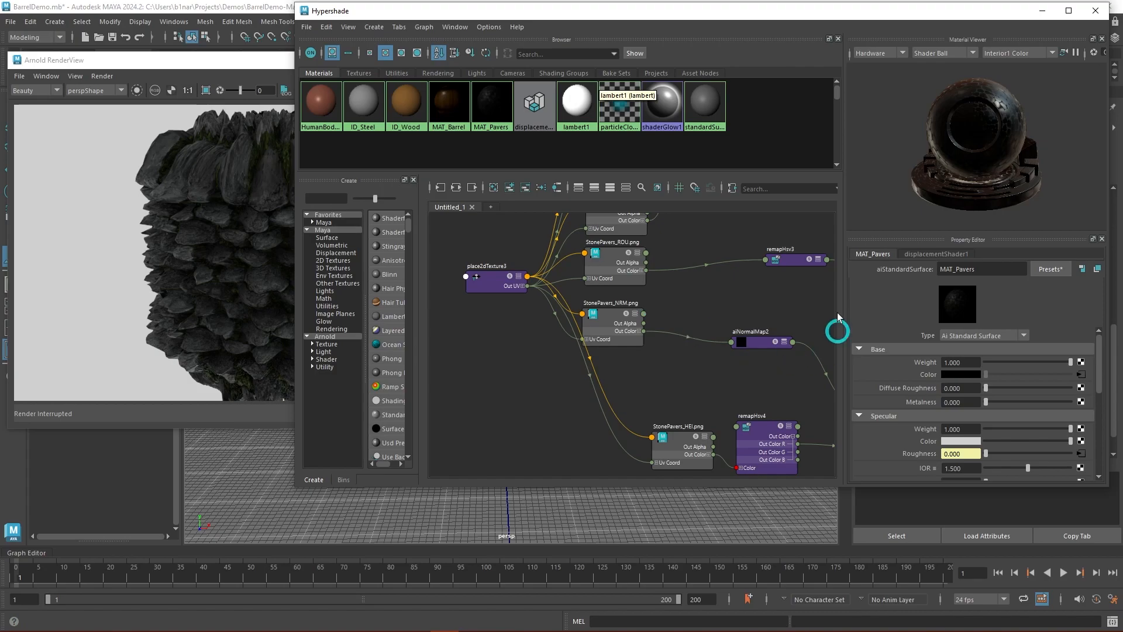
pyautogui.press('a')
pyautogui.keyDown('alt'); pyautogui.moveTo(672, 360); pyautogui.dragTo(640, 339, button='middle'); pyautogui.keyUp('alt')
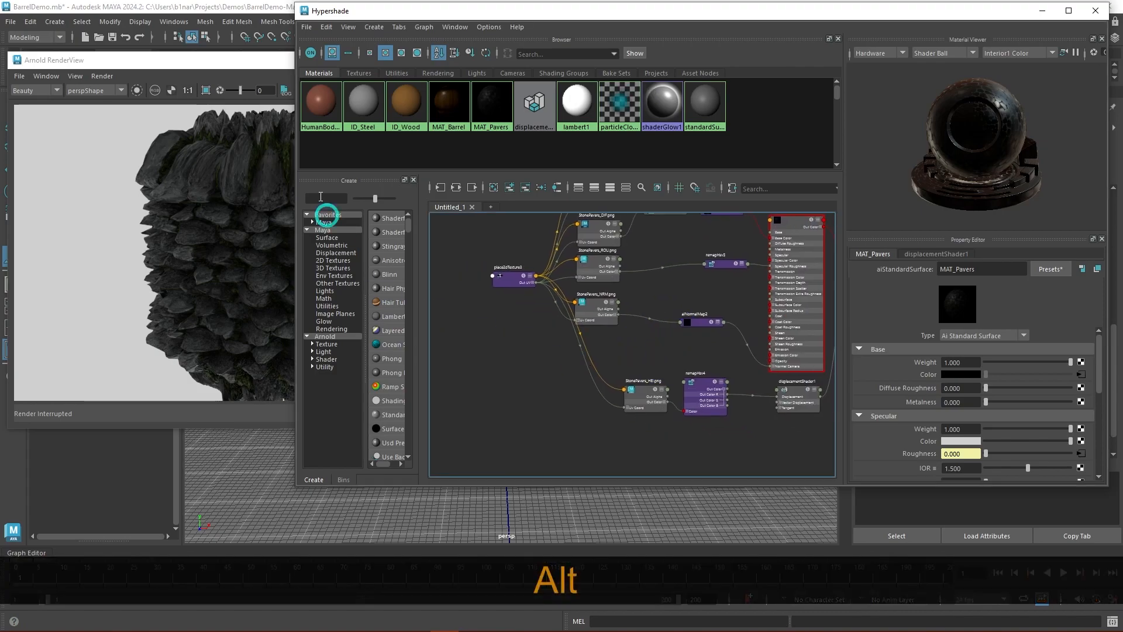
pyautogui.click(246, 117)
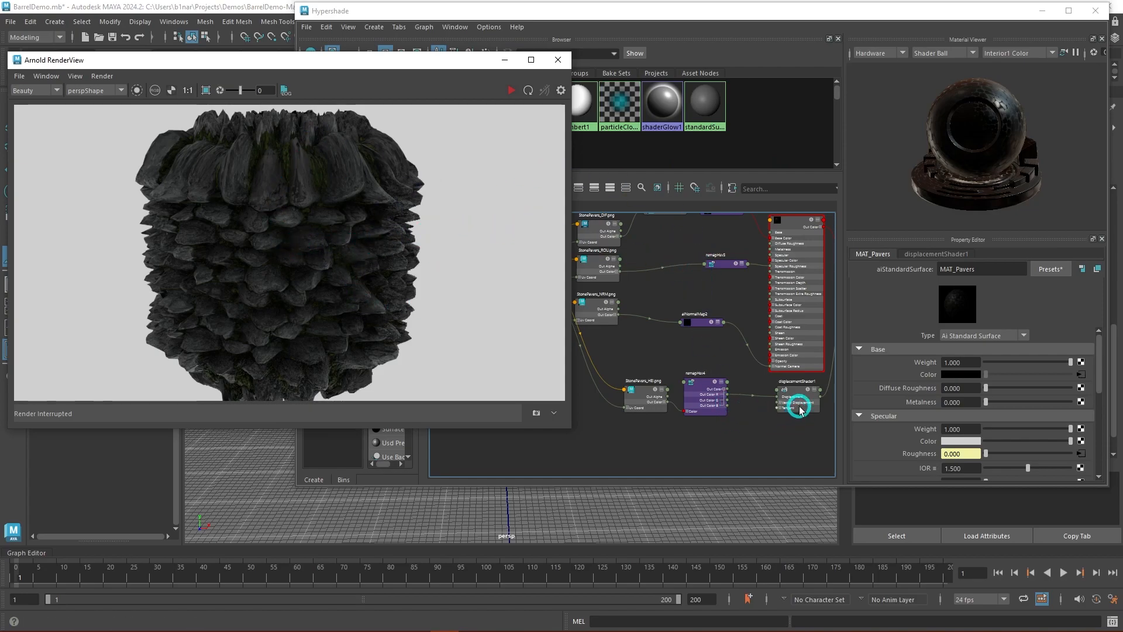
pyautogui.click(753, 400)
pyautogui.keyDown('alt'); pyautogui.moveTo(785, 431); pyautogui.dragTo(735, 413, button='middle'); pyautogui.keyUp('alt')
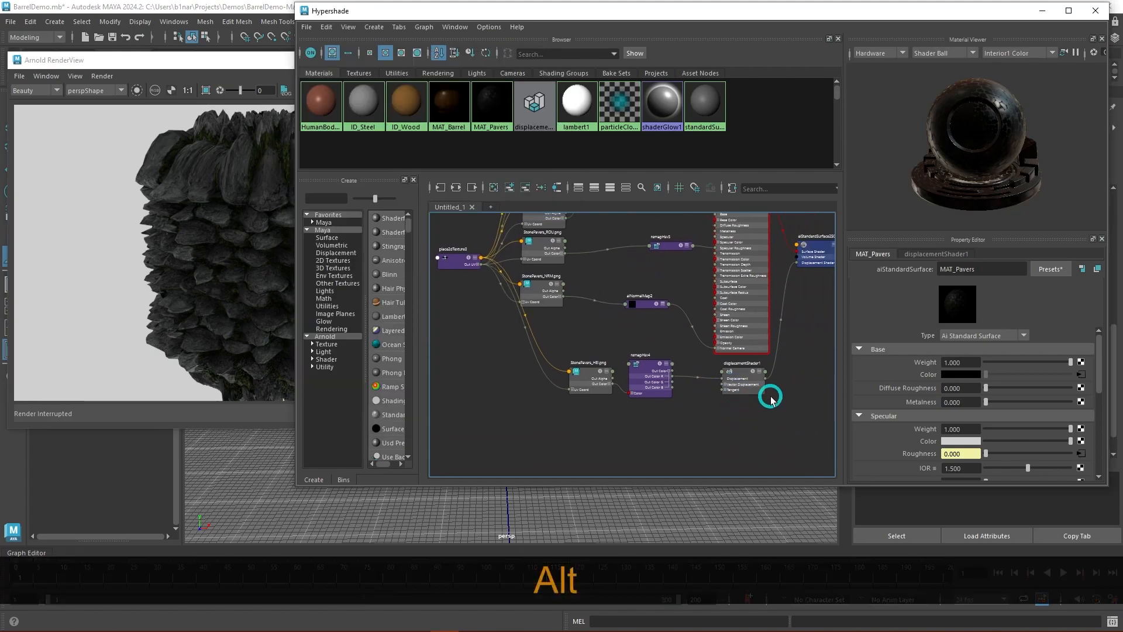
# - Set the Scale of displacementShader1 to 0.5
pyautogui.click(753, 393)
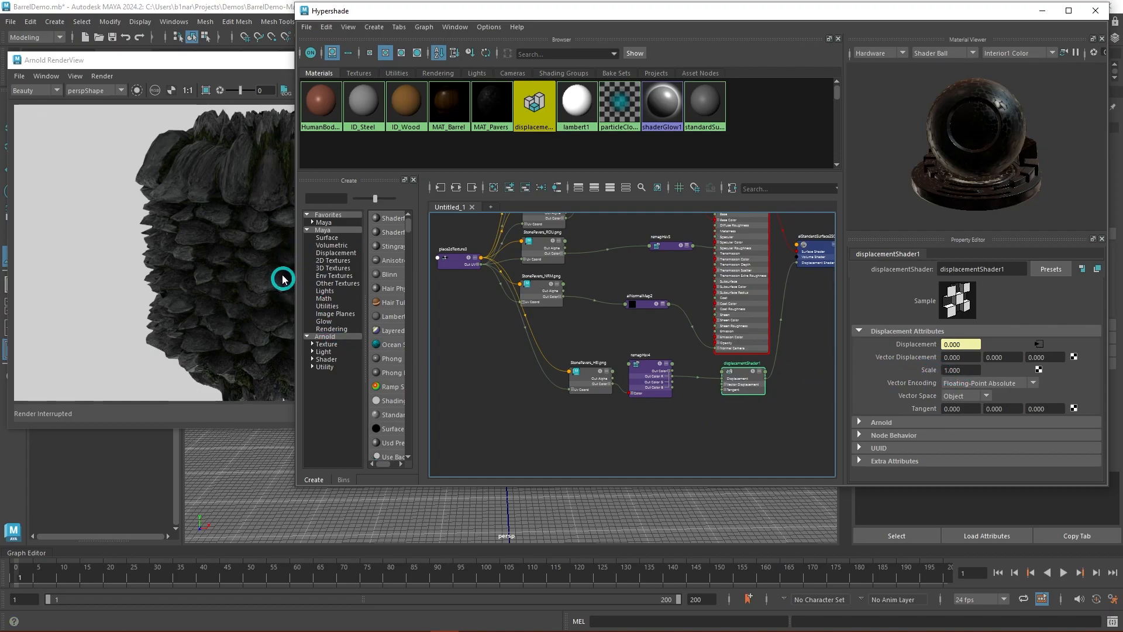
pyautogui.doubleClick(954, 370)
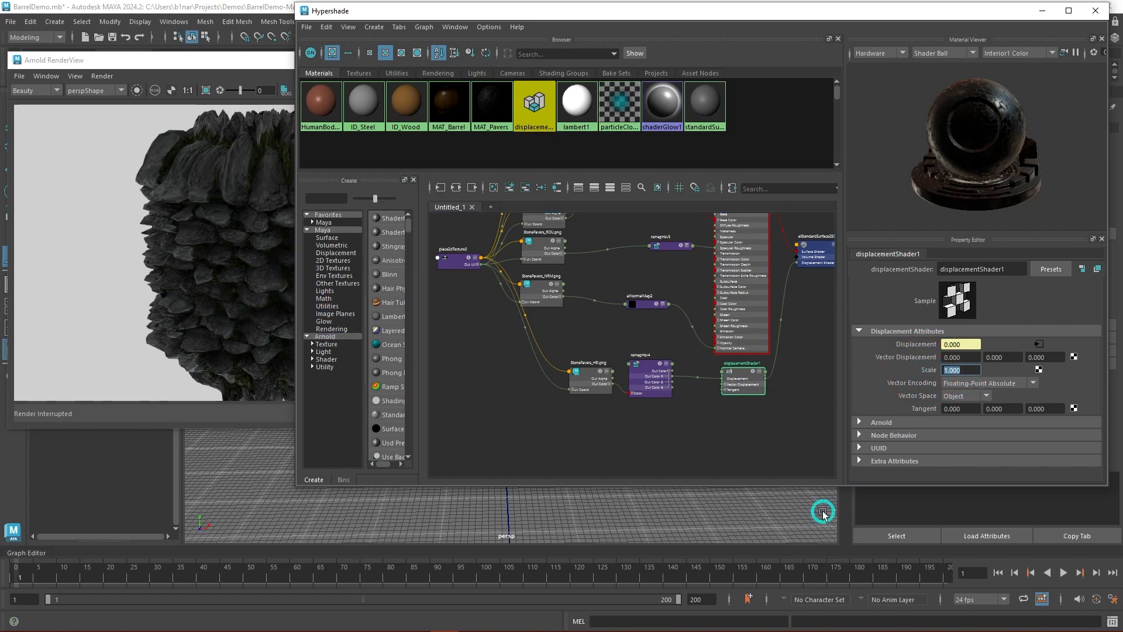
pyautogui.write('.5')
pyautogui.press('Return')
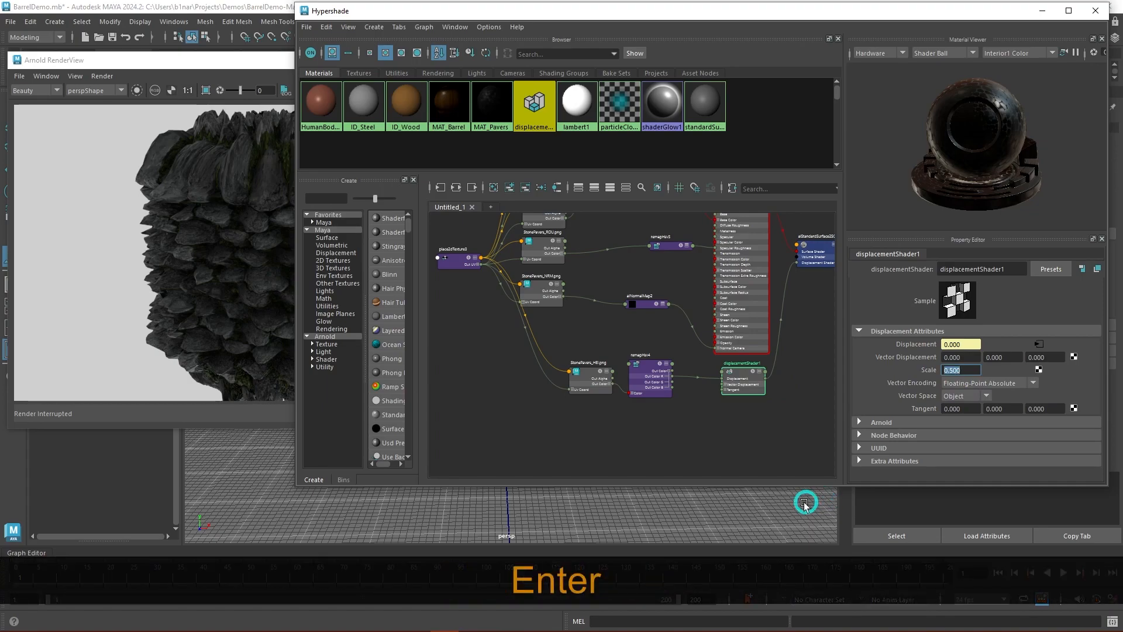
# - Save the scene and run an Arnold render of the cylinder to check the 0.5 displacement, stopping it once assessed
pyautogui.click(215, 64)
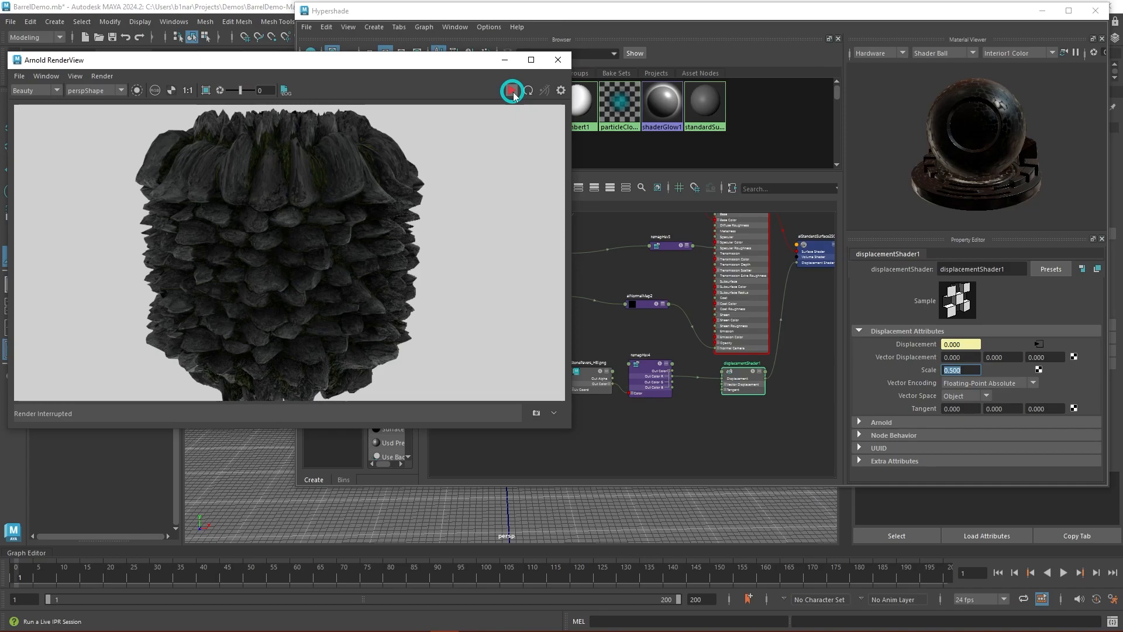
pyautogui.click(815, 419)
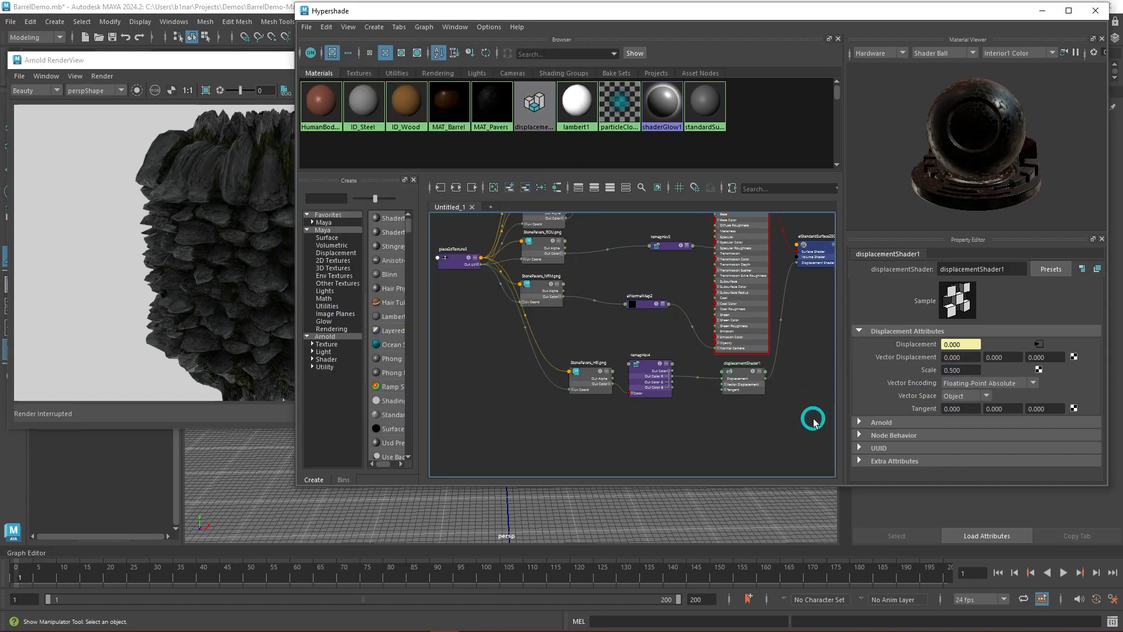
pyautogui.hotkey('ctrl', 's')
pyautogui.click(269, 60)
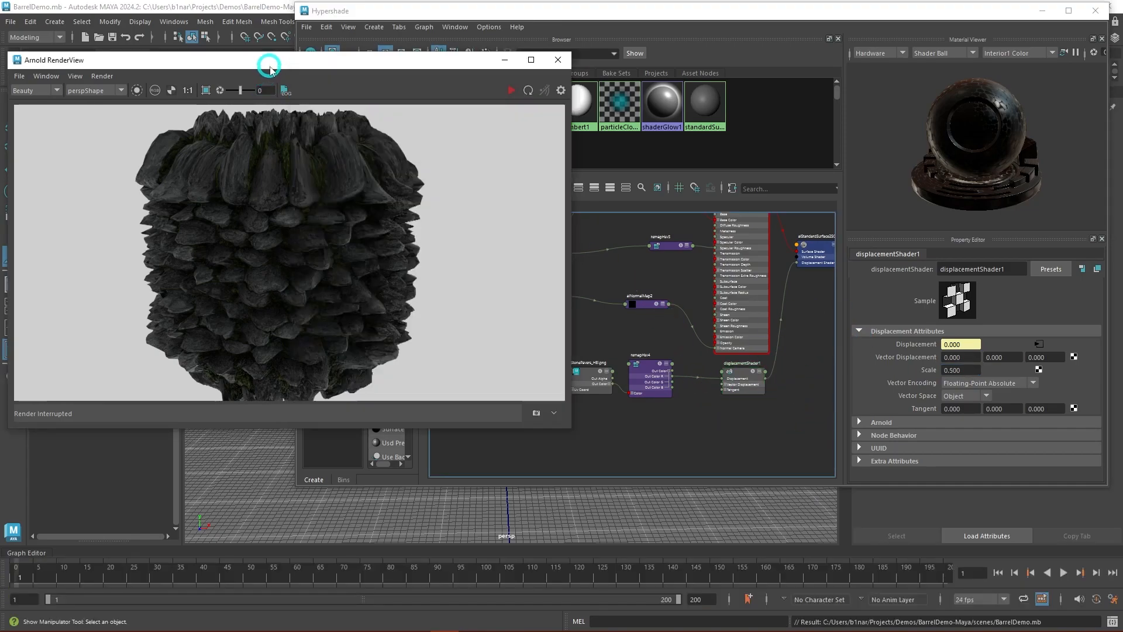
pyautogui.click(511, 92)
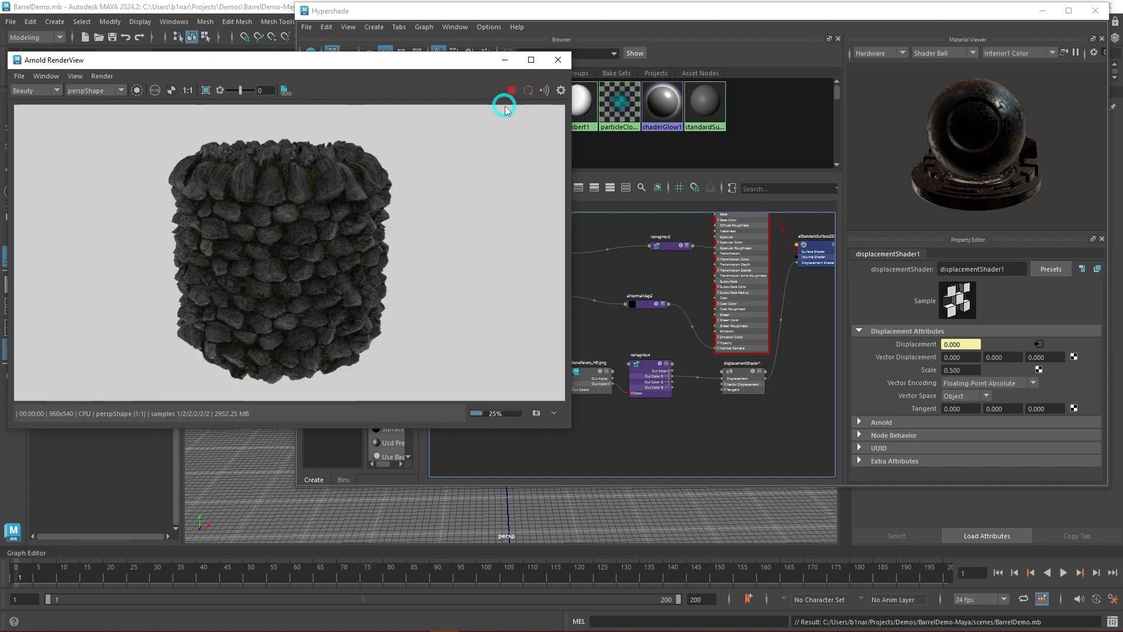
pyautogui.click(514, 90)
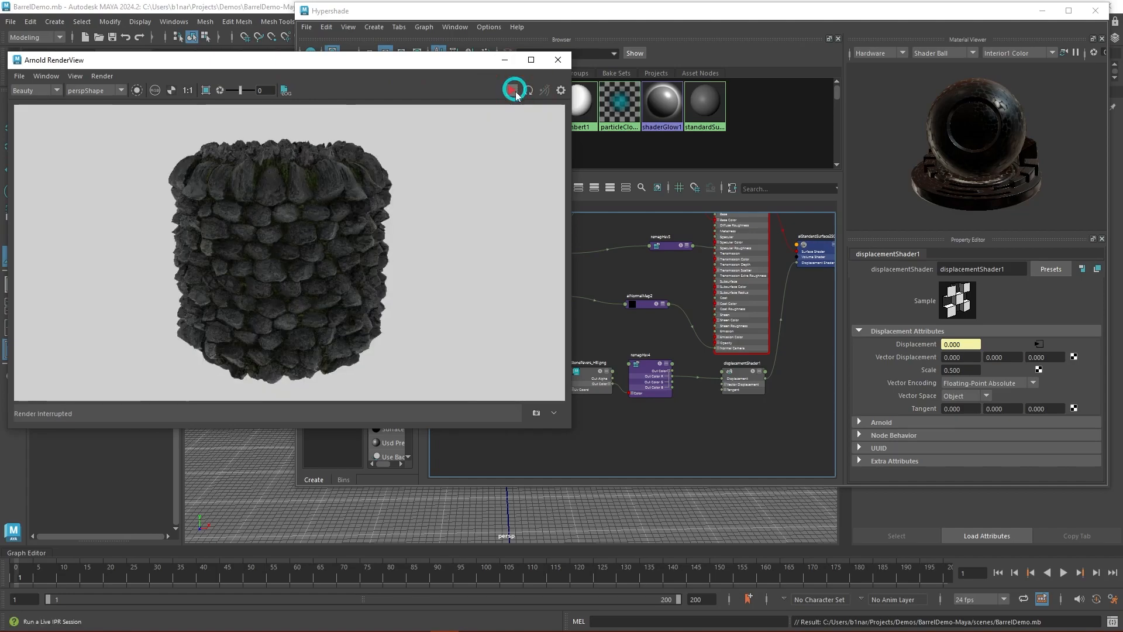
# - Lower the Scale of displacementShader1 to 0.1
pyautogui.click(889, 409)
pyautogui.moveTo(963, 371); pyautogui.dragTo(926, 374)
pyautogui.write('.1')
pyautogui.press('Return')
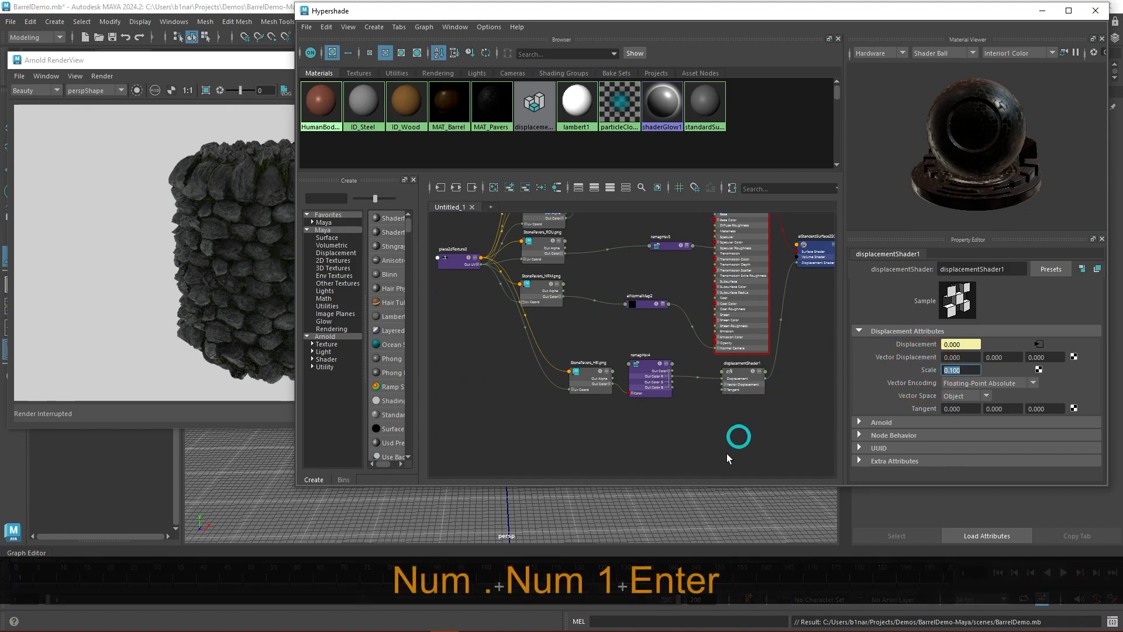
# - Save the scene and render the cylinder again in Arnold to judge the 0.1 displacement
pyautogui.hotkey('ctrl', 's')
pyautogui.click(188, 381)
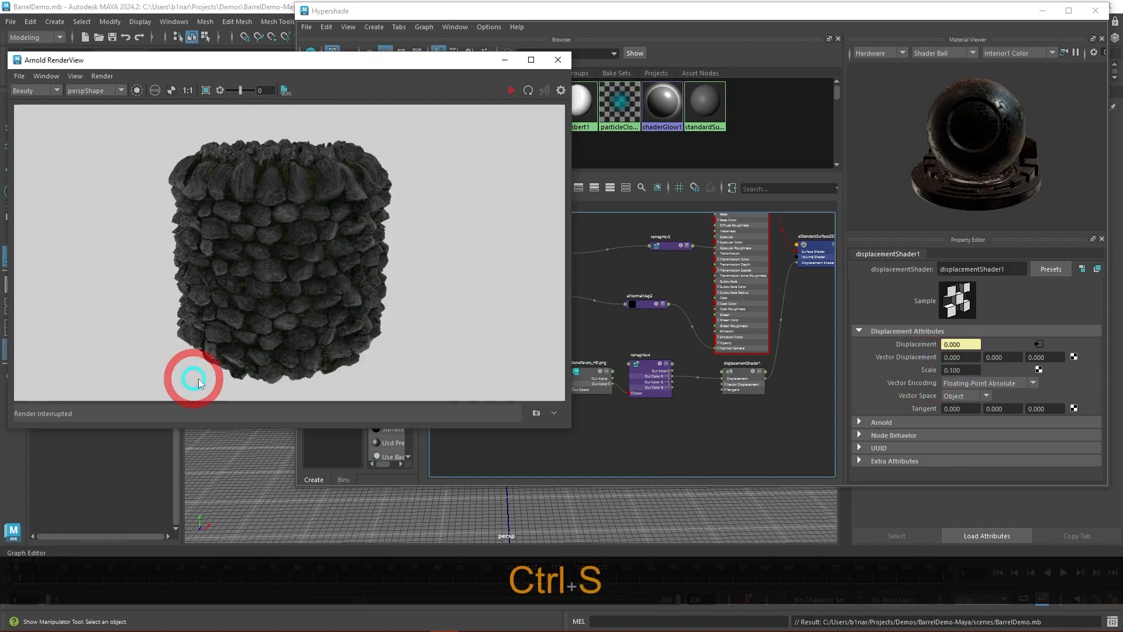
pyautogui.click(512, 90)
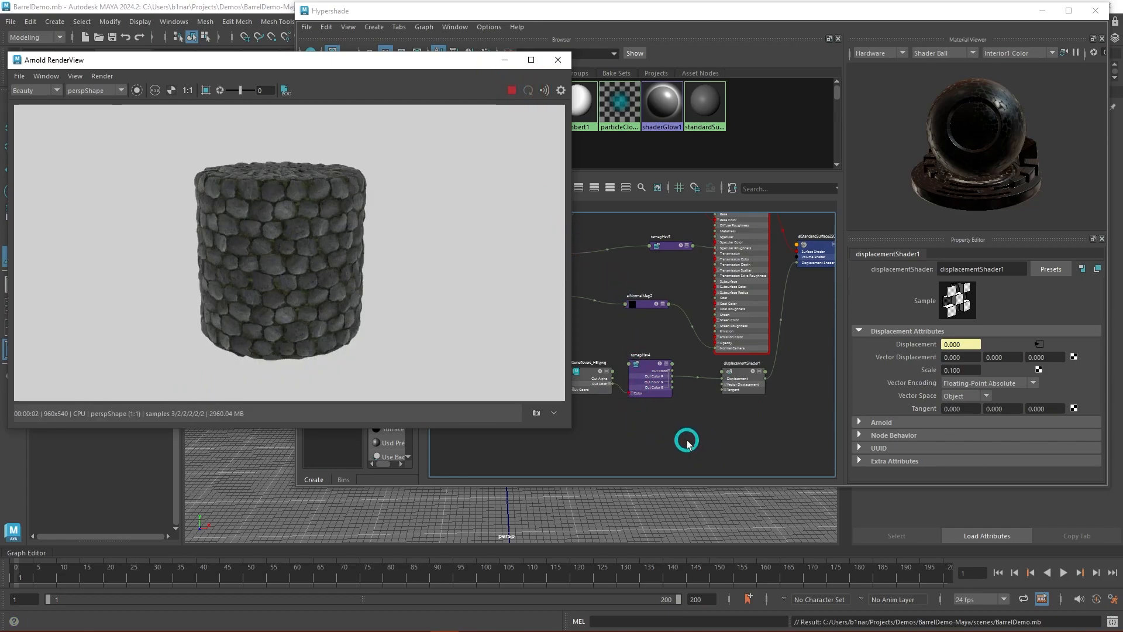
pyautogui.click(689, 443)
pyautogui.click(267, 59)
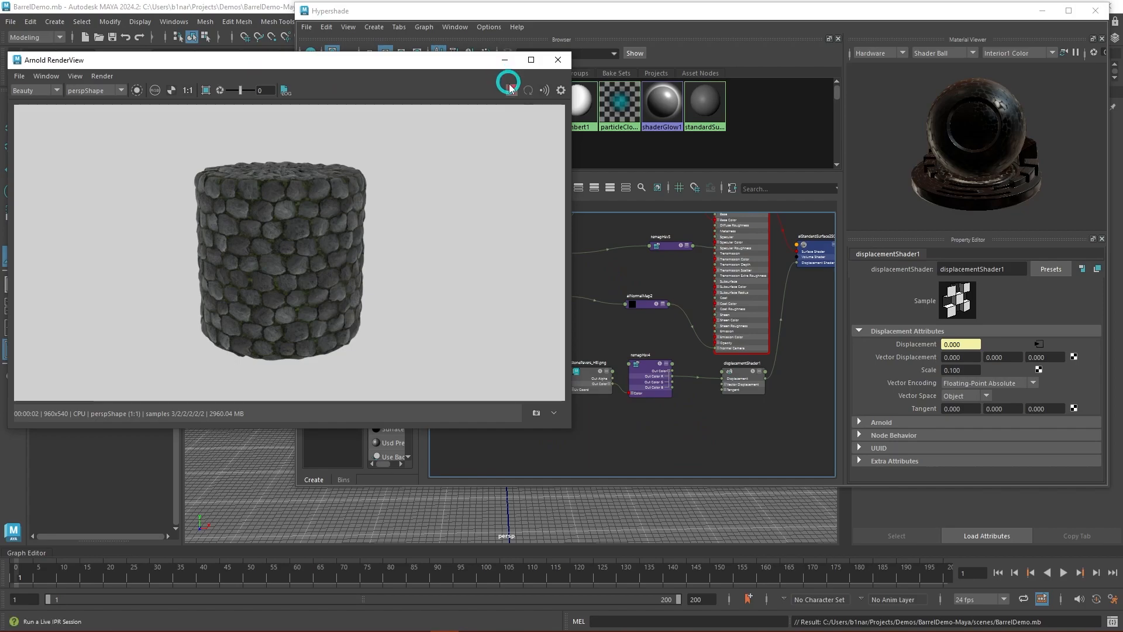
# - Change the Scale of displacementShader1 to 0.25
pyautogui.click(798, 402)
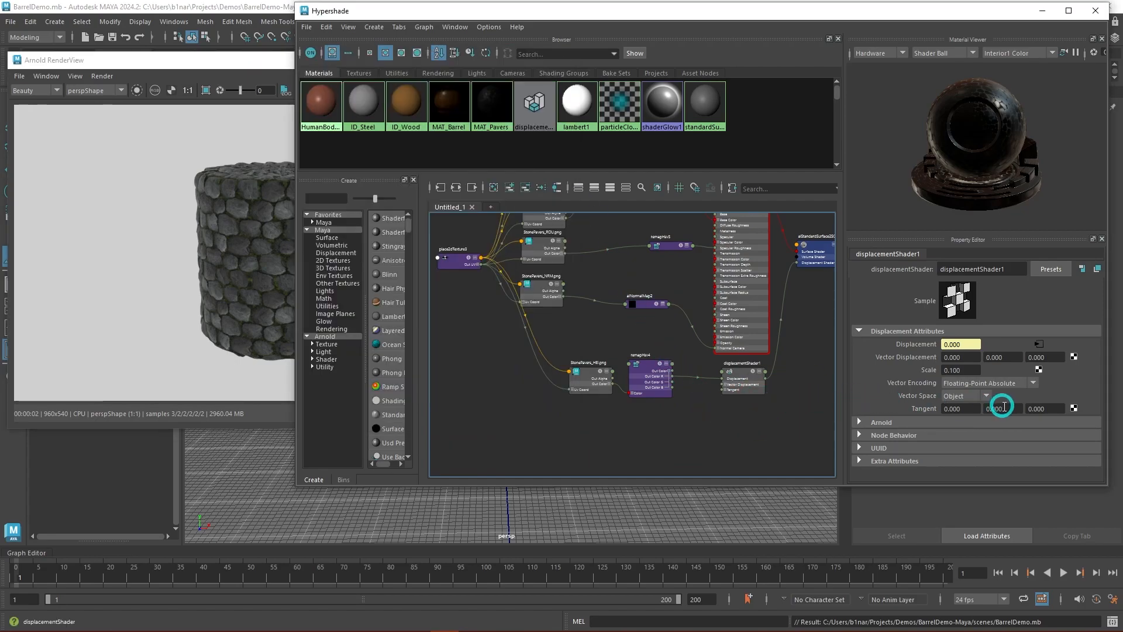
pyautogui.click(973, 369)
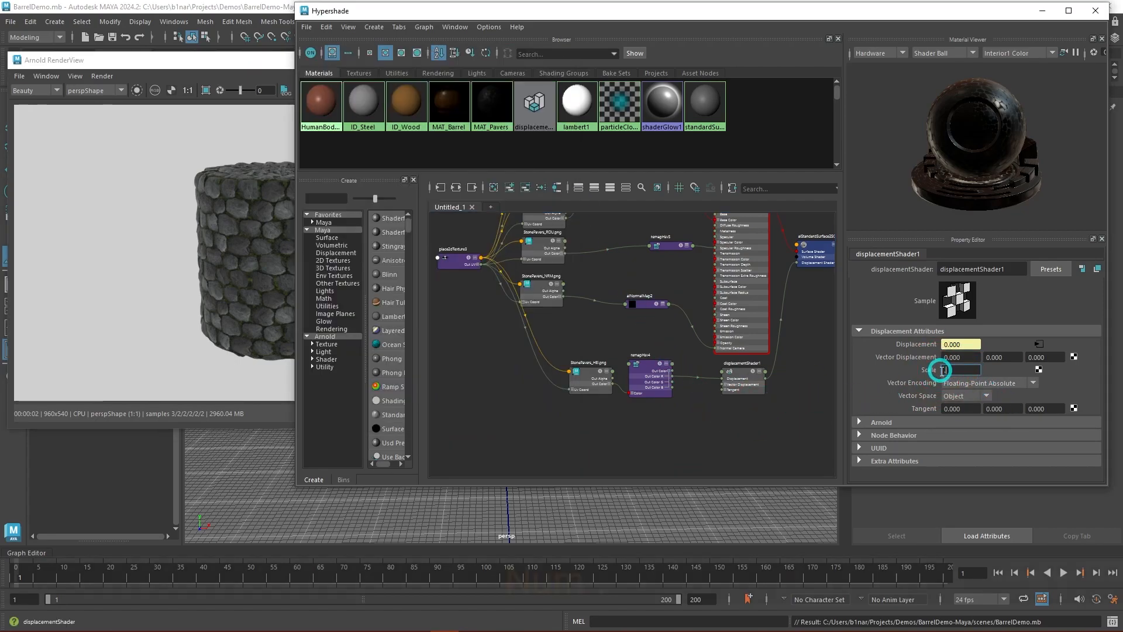
pyautogui.write('25')
pyautogui.press('Return')
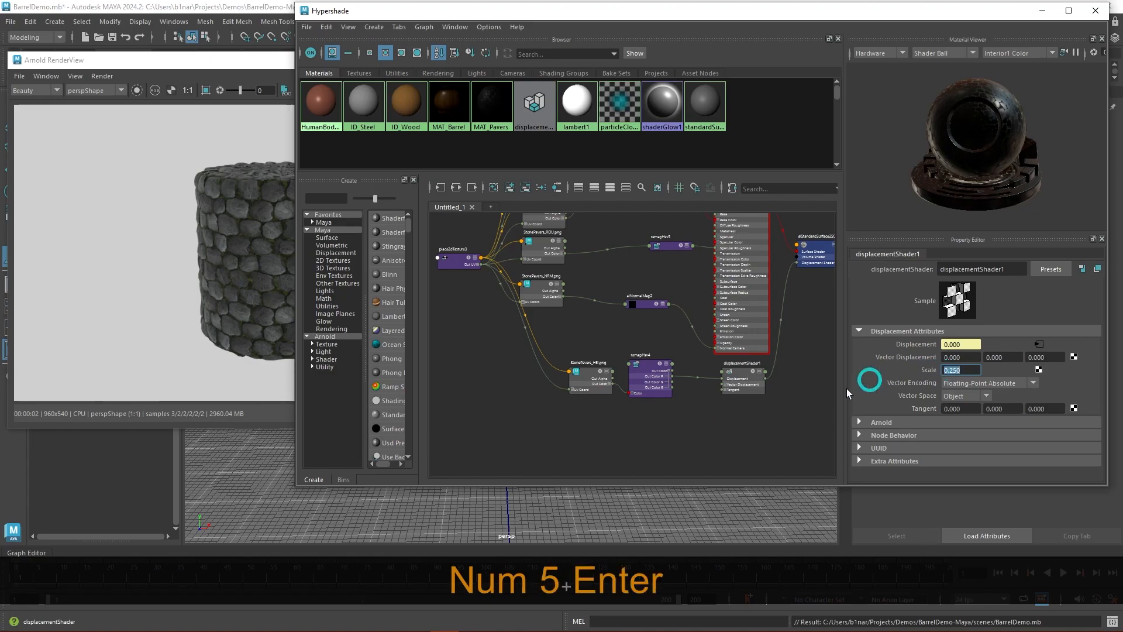
# - Save the scene, rerun the Arnold render with the 0.25 displacement and review the height map's node chain
pyautogui.click(666, 438)
pyautogui.hotkey('ctrl', 's')
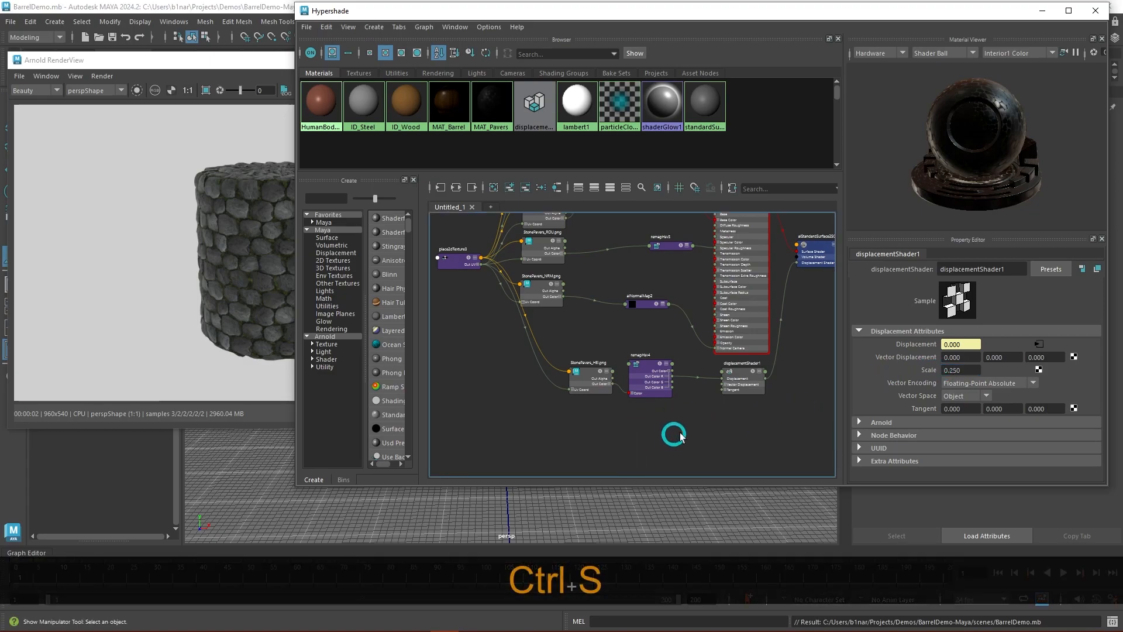
pyautogui.click(233, 68)
pyautogui.click(510, 93)
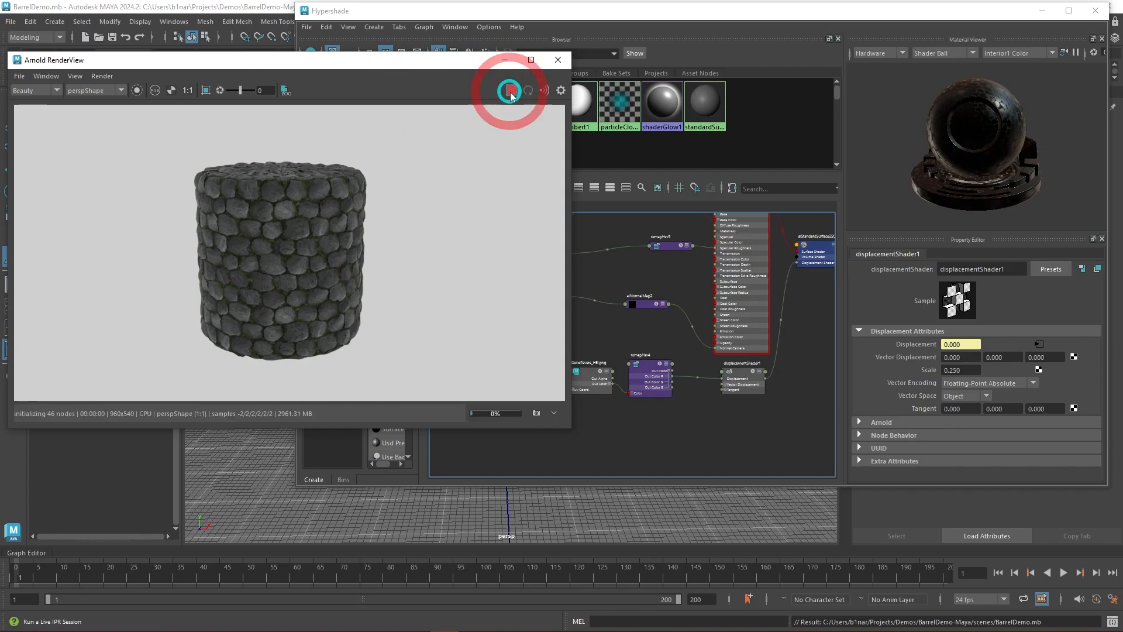
pyautogui.click(657, 385)
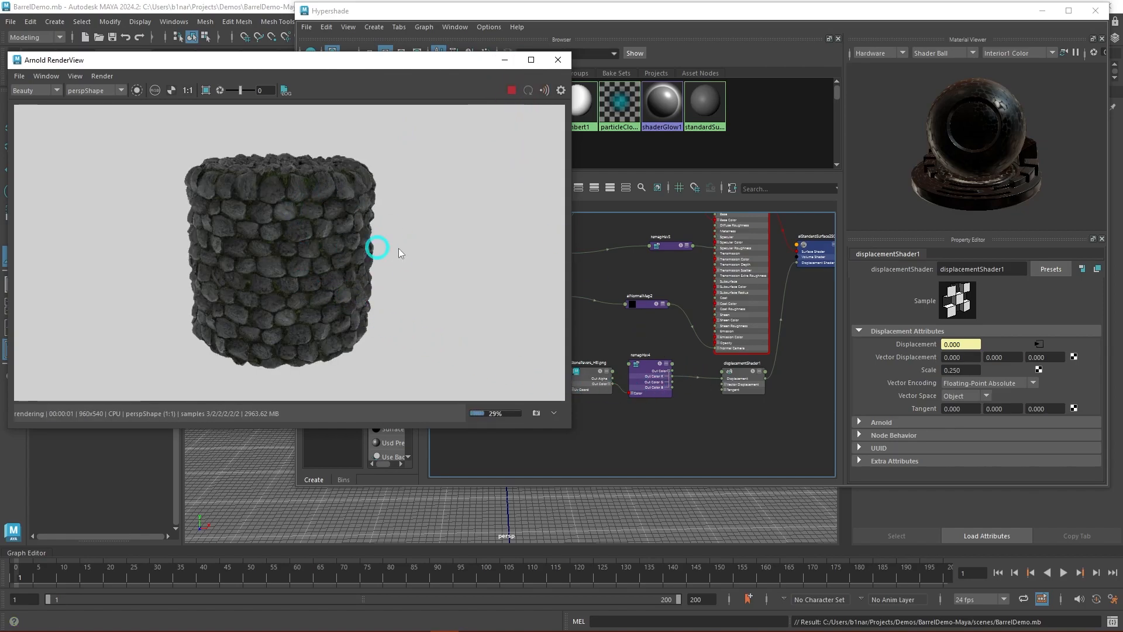
pyautogui.scroll(2, 652, 338)
pyautogui.keyDown('alt'); pyautogui.moveTo(651, 338); pyautogui.dragTo(672, 284, button='middle'); pyautogui.keyUp('alt')
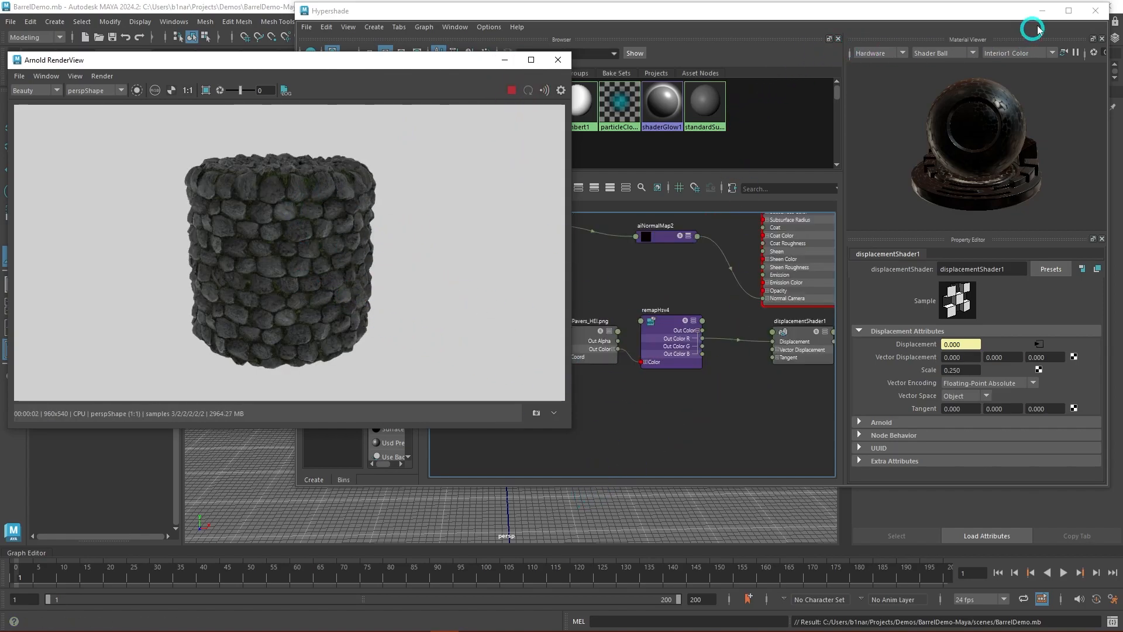
# - Put Hypershade away and narrow the Arnold RenderView so the viewport cylinder shows beside its render
pyautogui.click(1057, 11)
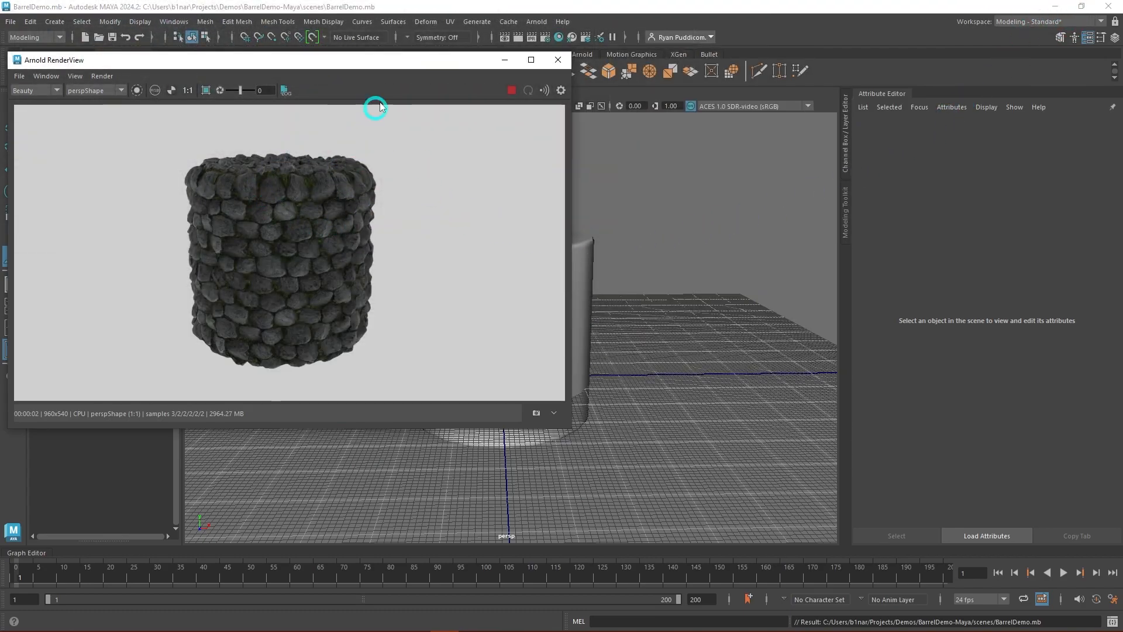
pyautogui.moveTo(572, 253); pyautogui.dragTo(389, 247)
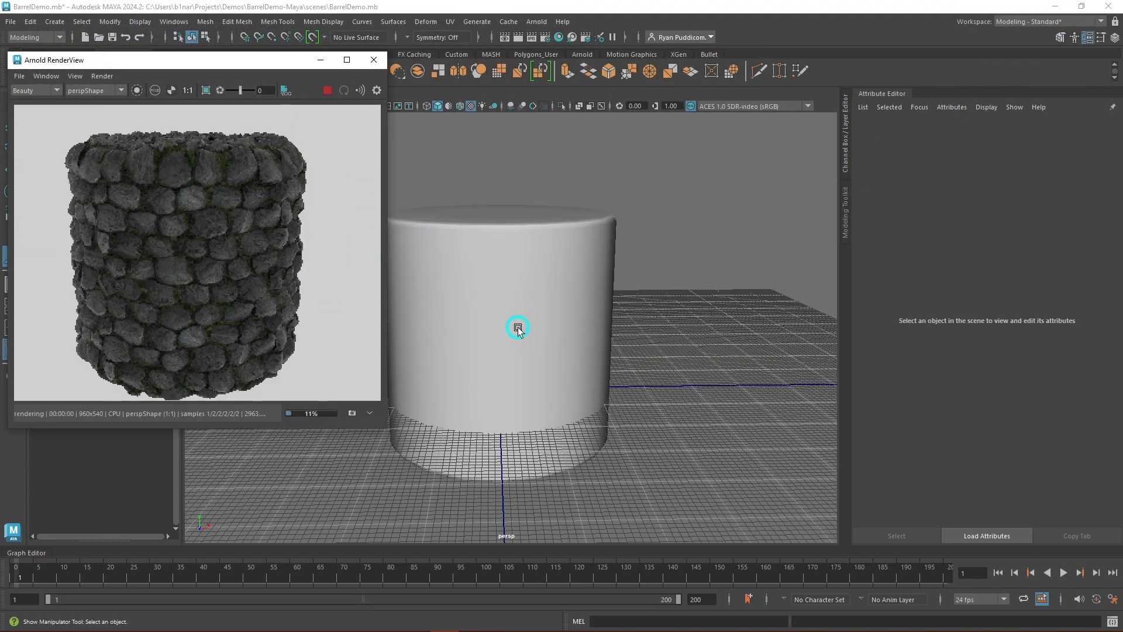
pyautogui.keyDown('alt'); pyautogui.moveTo(595, 402); pyautogui.dragTo(676, 442); pyautogui.keyUp('alt')
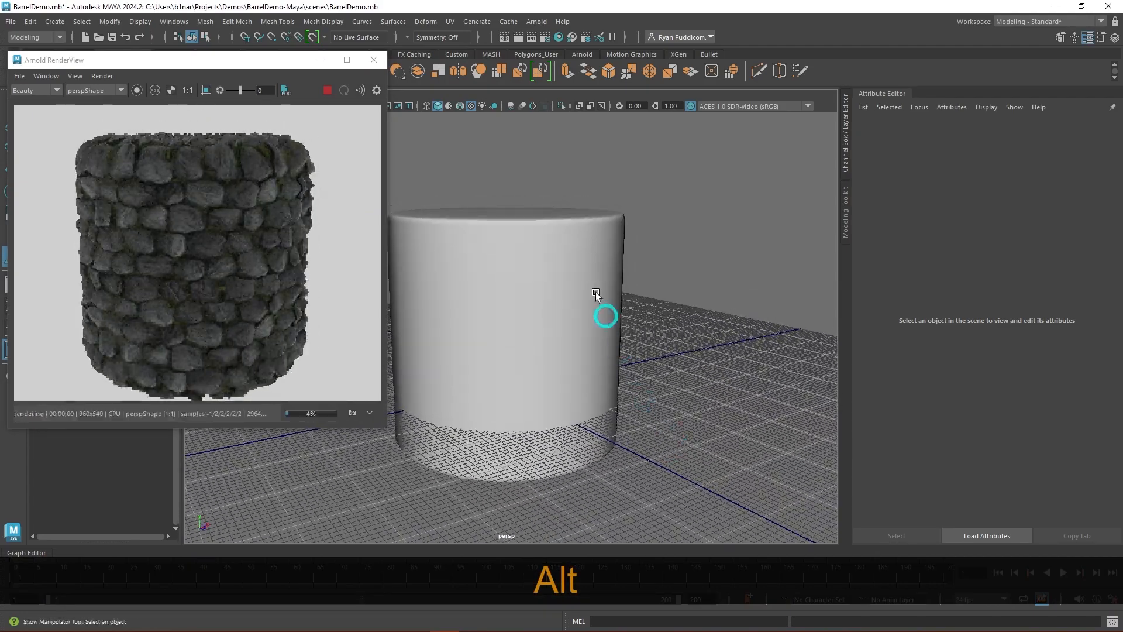
# - Turn on wireframe on shaded, compare the low-resolution cylinder with its displaced live render, and stop the render
pyautogui.click(460, 106)
pyautogui.keyDown('alt'); pyautogui.moveTo(691, 343); pyautogui.dragTo(743, 363); pyautogui.keyUp('alt')
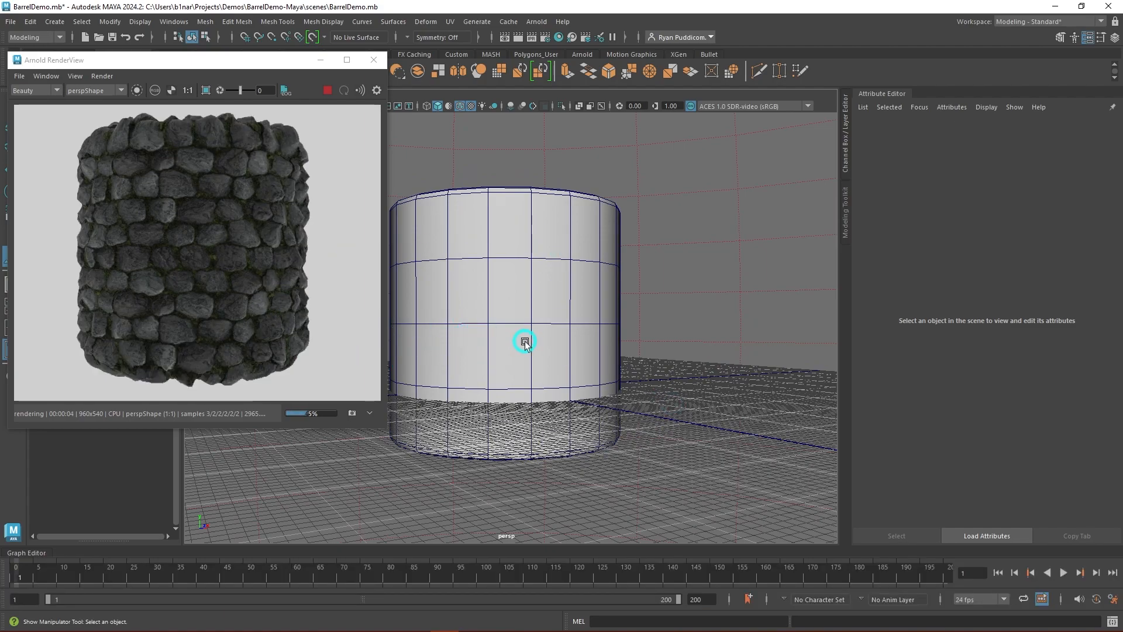
pyautogui.keyDown('alt'); pyautogui.moveTo(633, 342); pyautogui.dragTo(697, 345); pyautogui.keyUp('alt')
pyautogui.click(325, 87)
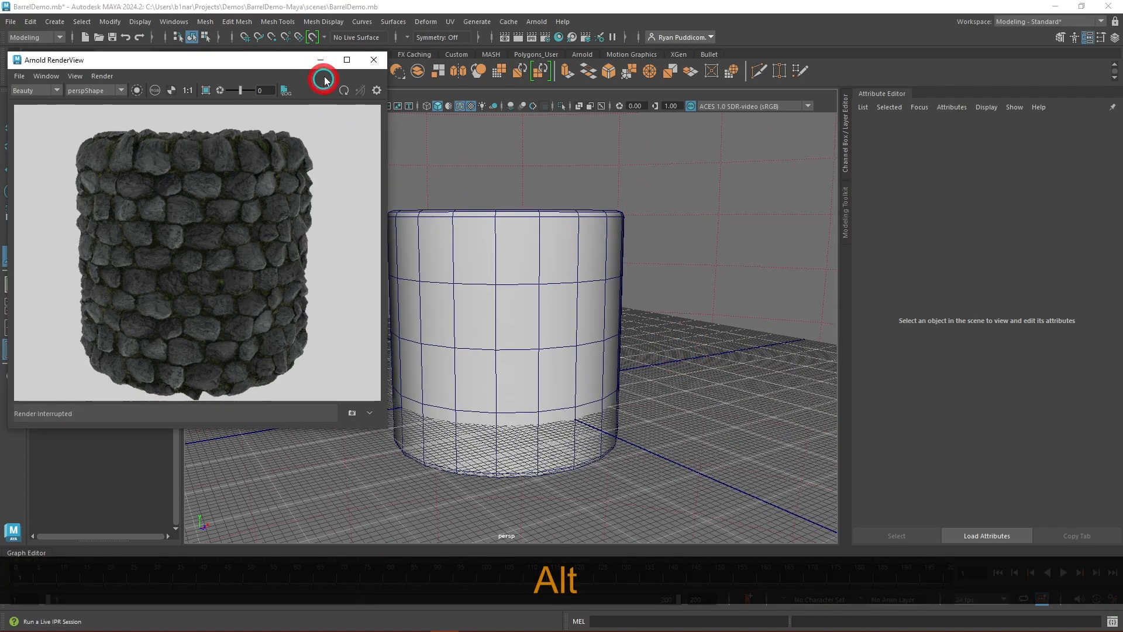
# - Minimize the Arnold RenderView and hide pCylinder1 in the viewport
pyautogui.click(320, 59)
pyautogui.moveTo(494, 298); pyautogui.dragTo(541, 276, button='right')
pyautogui.press('q')
pyautogui.hotkey('ctrl', 'h')
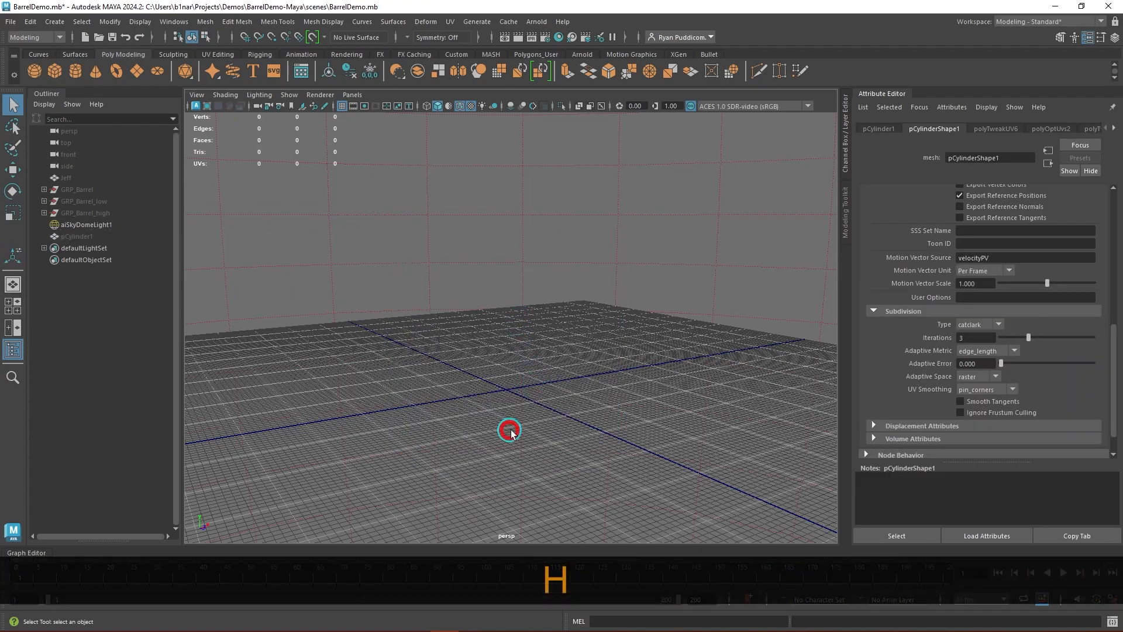
# - Create an enlarged polygon sphere at the grid's centre and assign it the MAT_Pavers material
pyautogui.click(504, 429)
pyautogui.keyDown('shift'); pyautogui.moveTo(506, 380); pyautogui.dragTo(559, 380, button='right'); pyautogui.keyUp('shift')
pyautogui.press('r')
pyautogui.moveTo(504, 389); pyautogui.dragTo(602, 442)
pyautogui.moveTo(690, 459)
pyautogui.keyDown('alt'); pyautogui.mouseDown()
pyautogui.moveTo(677, 436)
pyautogui.moveTo(693, 443)
pyautogui.mouseUp(); pyautogui.keyUp('alt')
pyautogui.moveTo(545, 268); pyautogui.dragTo(648, 549, button='right')
pyautogui.keyDown('alt'); pyautogui.moveTo(666, 409); pyautogui.dragTo(669, 414); pyautogui.keyUp('alt')
# - Try to render the new sphere in the Arnold RenderView, then stop the render
pyautogui.click(538, 21)
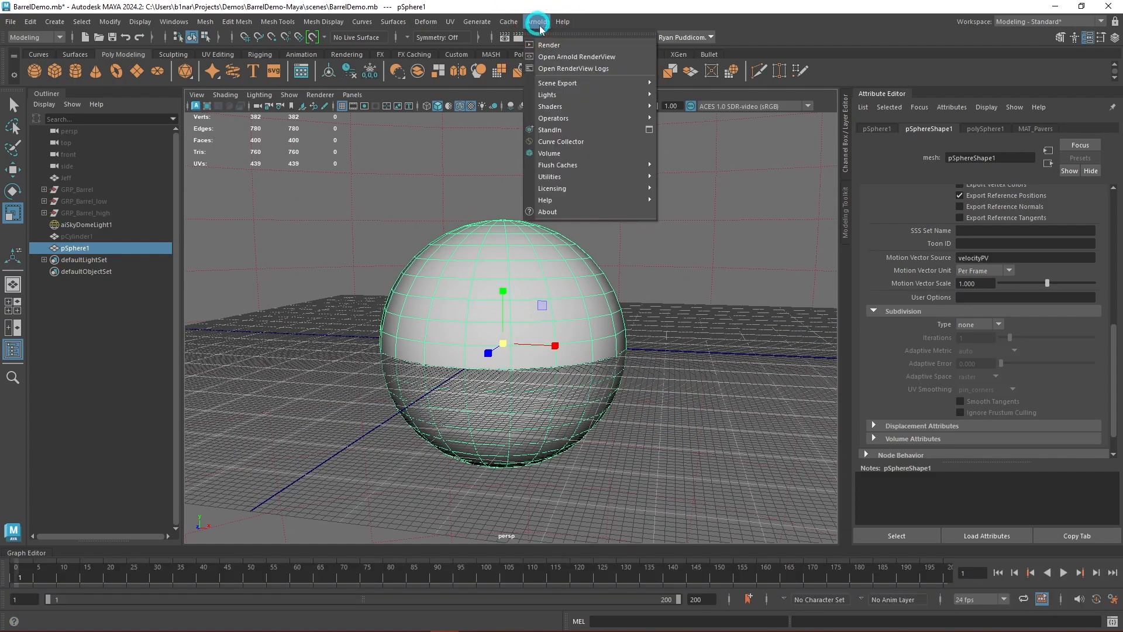
pyautogui.click(577, 47)
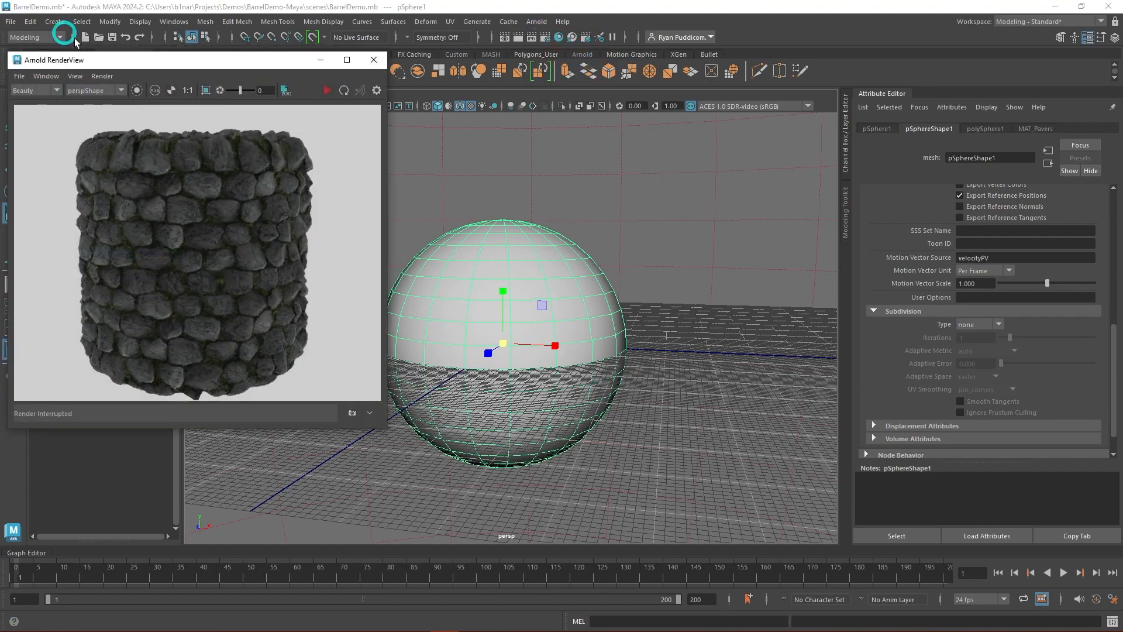
pyautogui.click(327, 91)
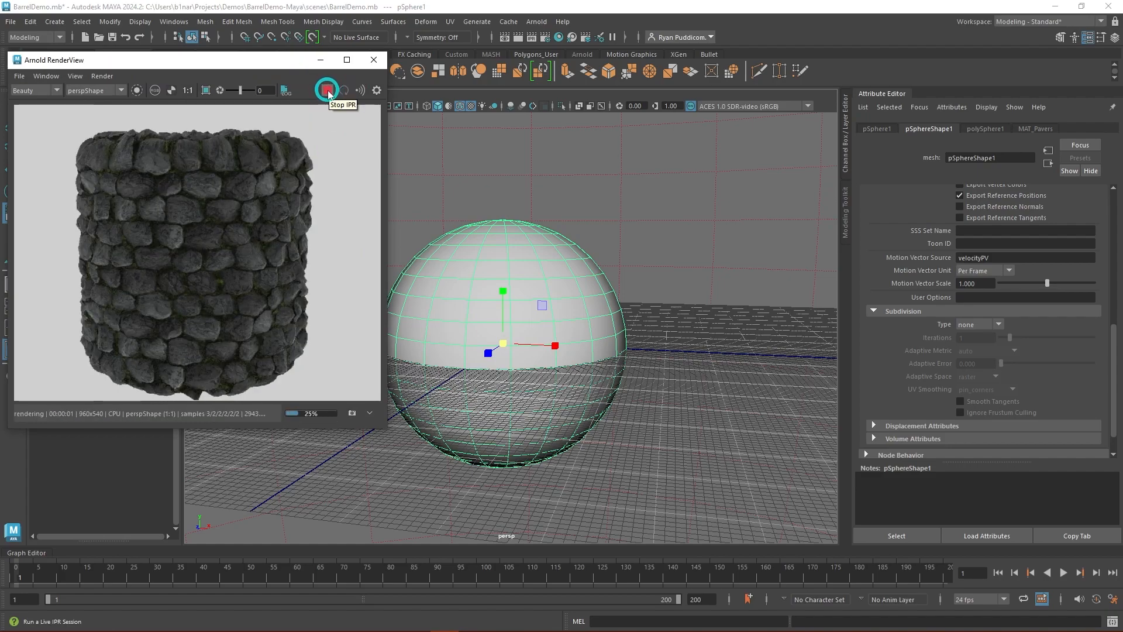
pyautogui.click(328, 91)
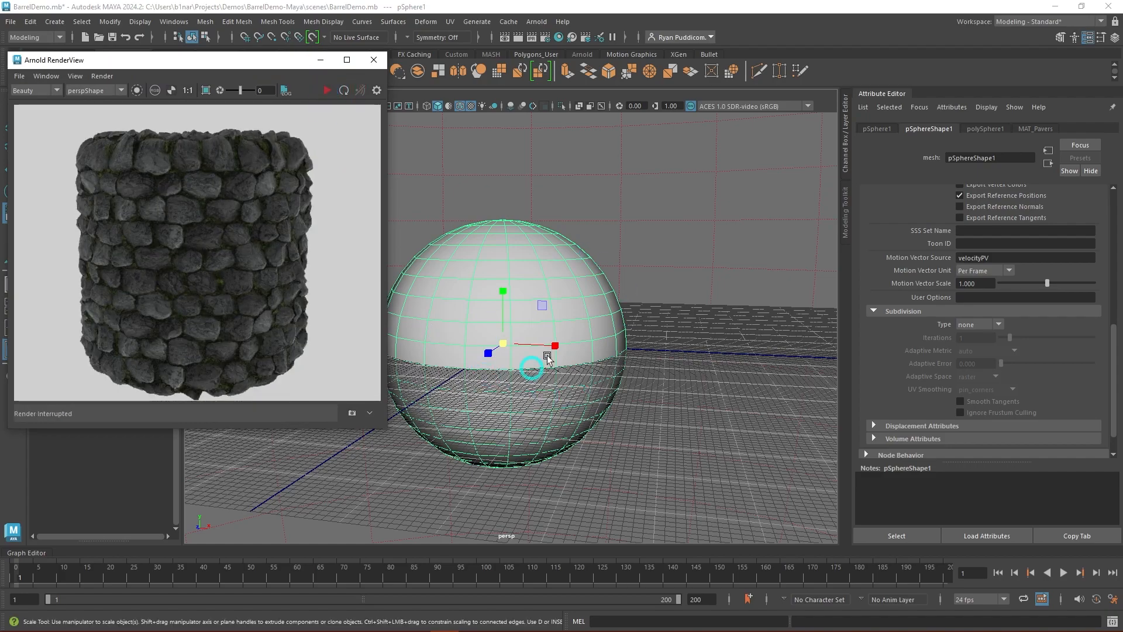
# - Close the Arnold RenderView and relaunch the Arnold render for the sphere
pyautogui.click(374, 62)
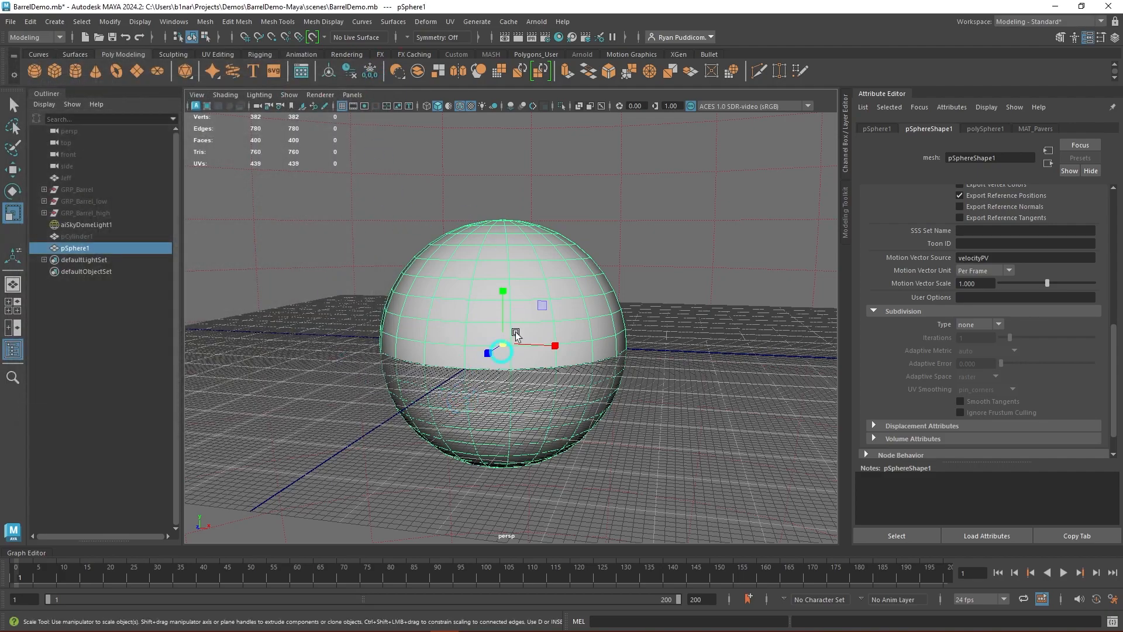
pyautogui.rightClick(534, 39)
pyautogui.click(572, 50)
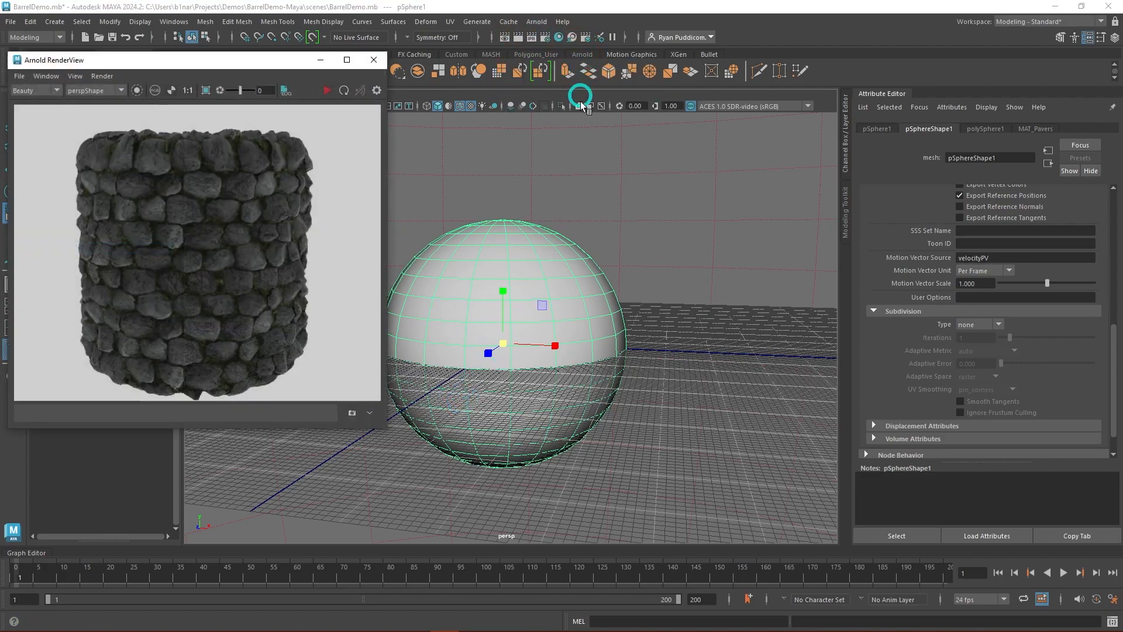
# - Render the sphere in the Arnold RenderView, inspect its stone surface, and stop the render
pyautogui.click(327, 90)
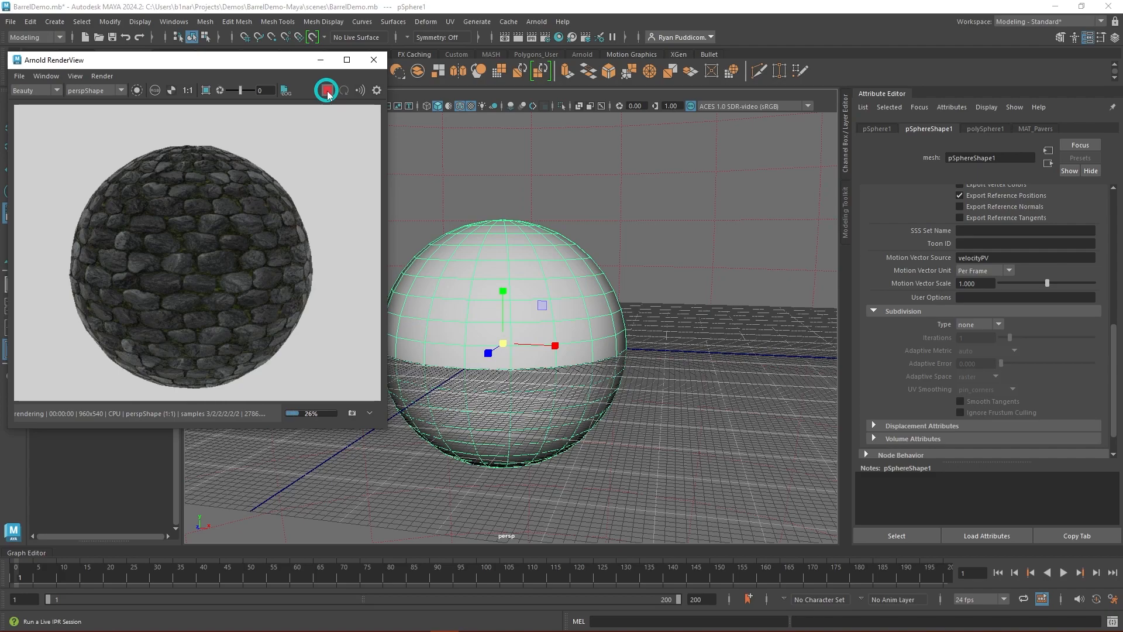
pyautogui.click(328, 91)
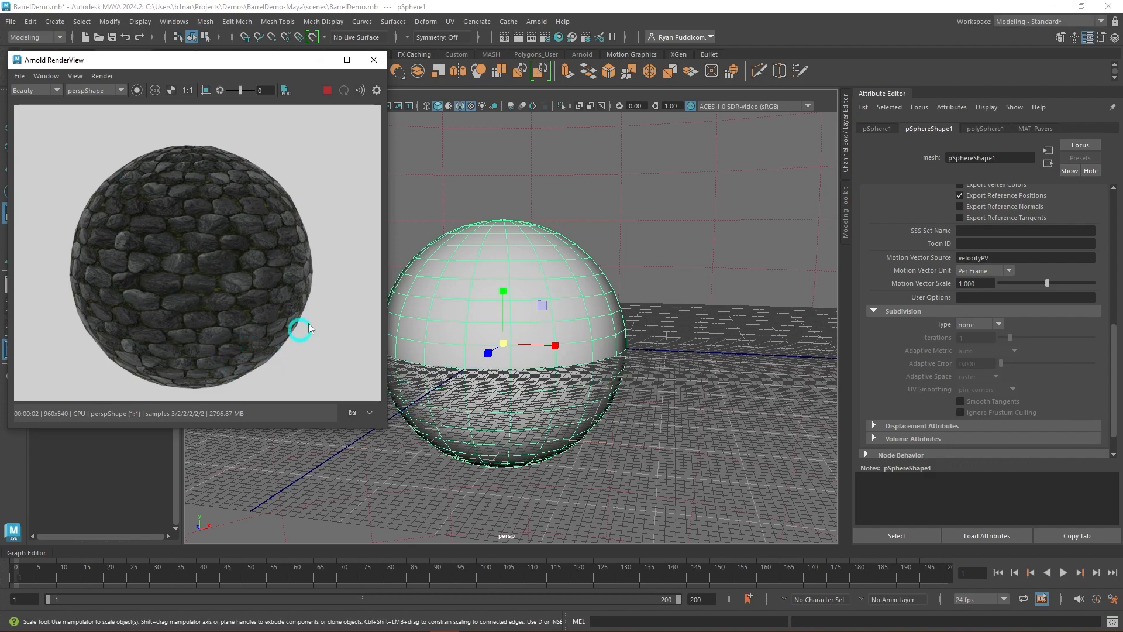
pyautogui.click(329, 90)
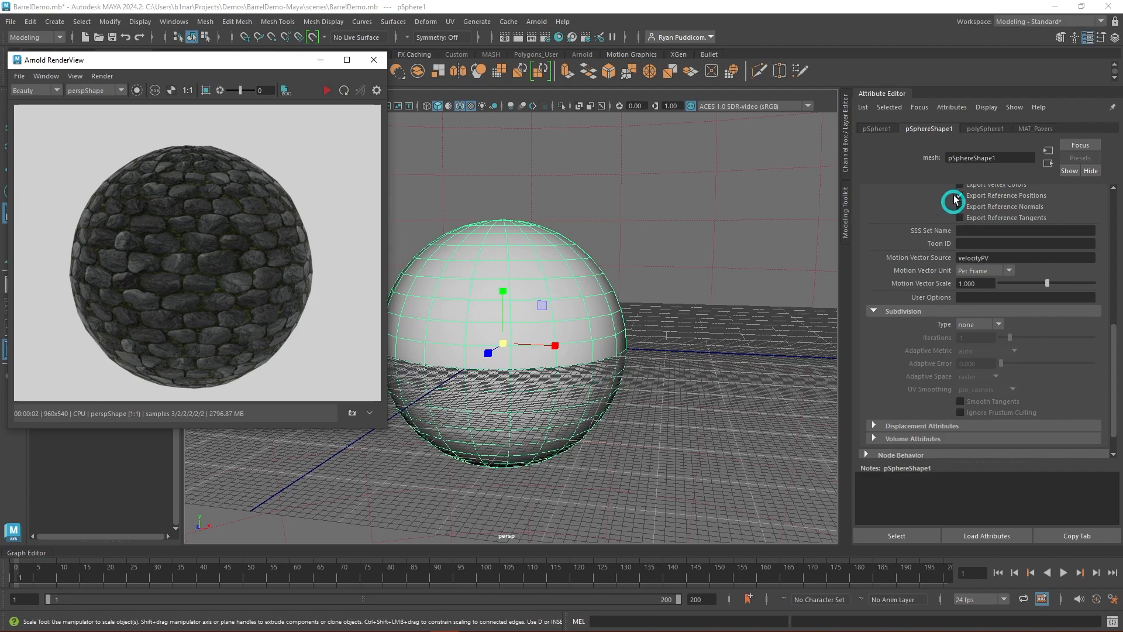
# - Set the sphere's Arnold subdivision to catclark with 3 iterations and the edge_length adaptive metric, and re-render it
pyautogui.click(999, 325)
pyautogui.click(993, 340)
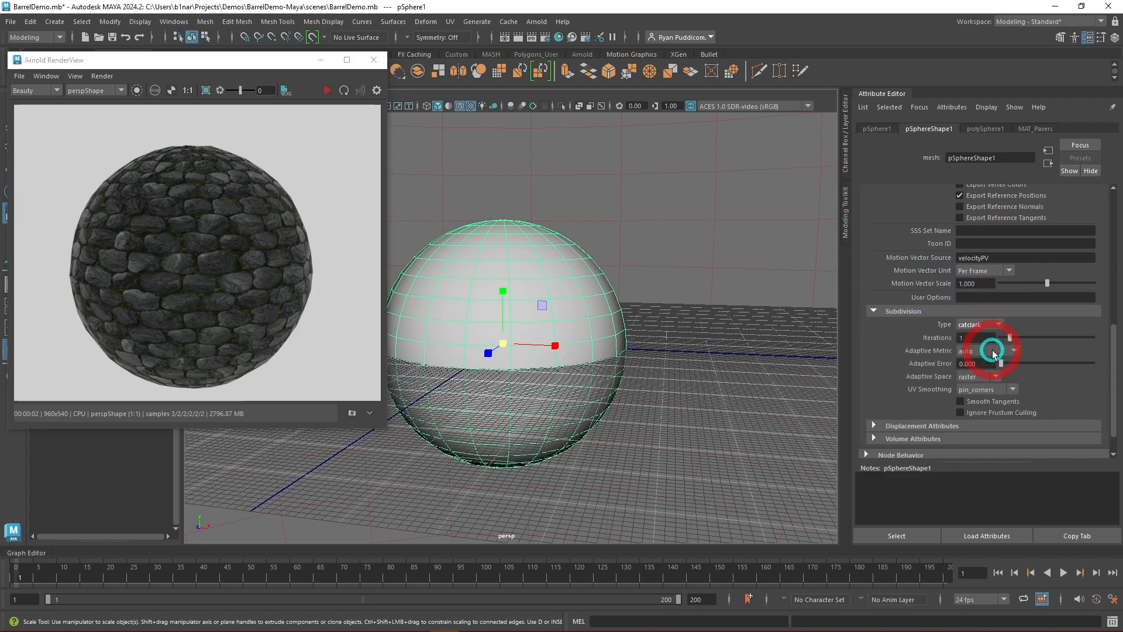
pyautogui.write('3')
pyautogui.press('Return')
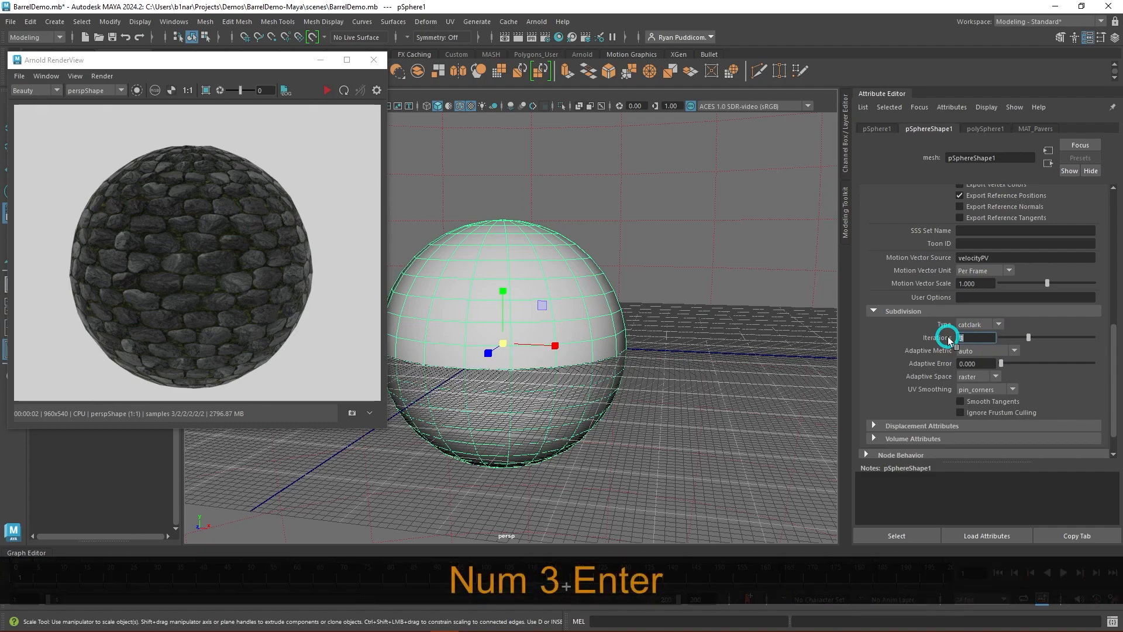
pyautogui.click(1004, 351)
pyautogui.click(1003, 363)
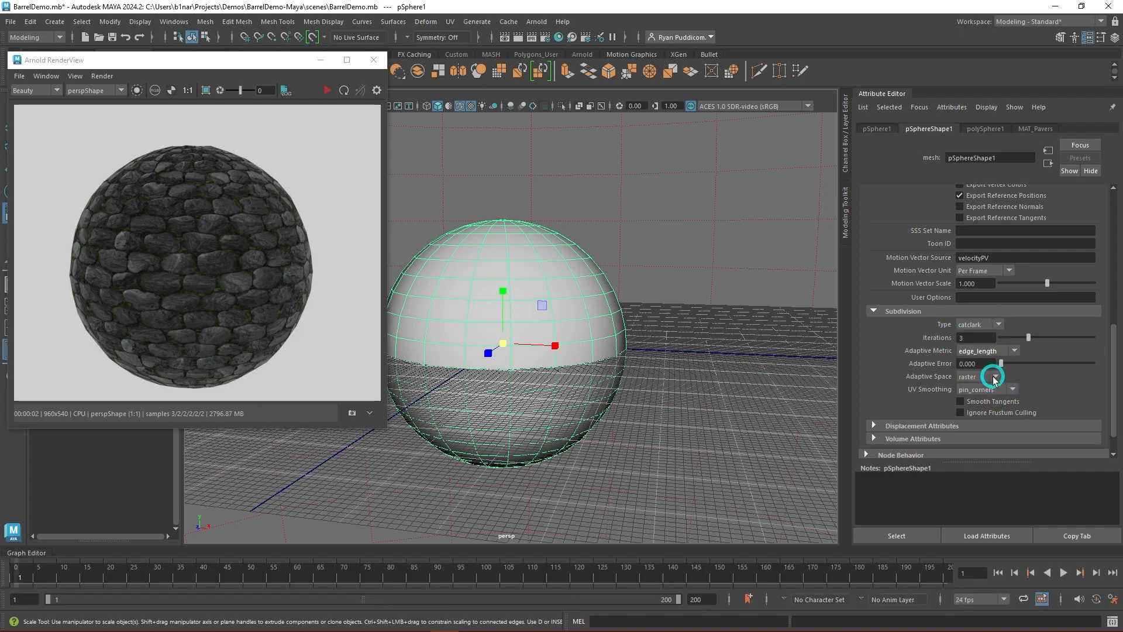
pyautogui.click(326, 91)
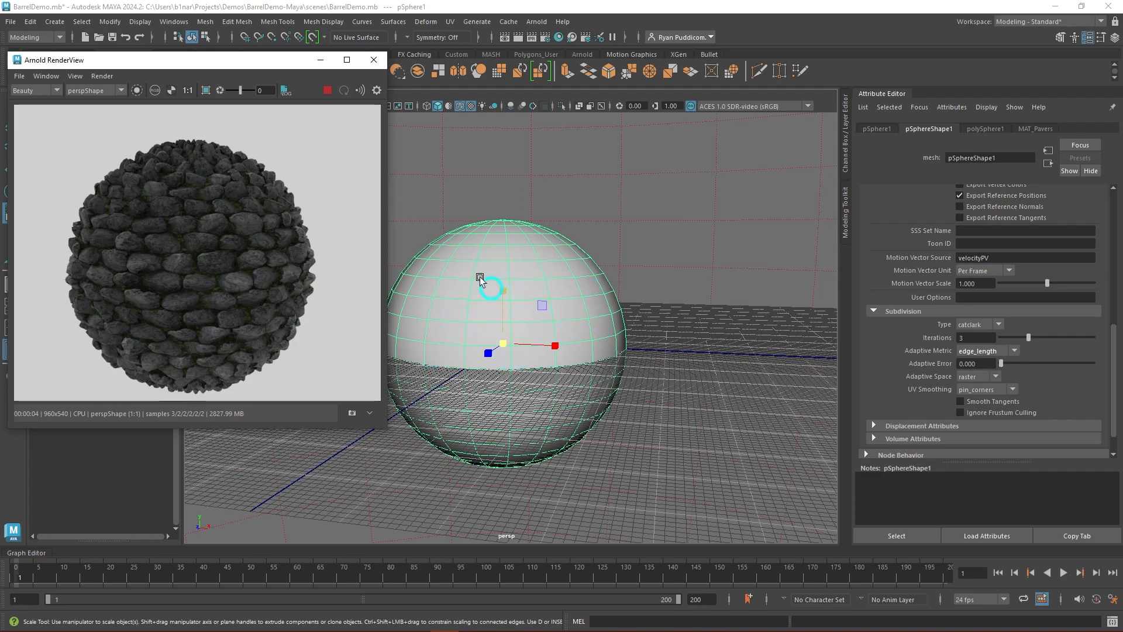
pyautogui.click(330, 91)
# - In the Hypershade, set the scale of displacementShader1 to 0.15 and save the scene
pyautogui.click(545, 38)
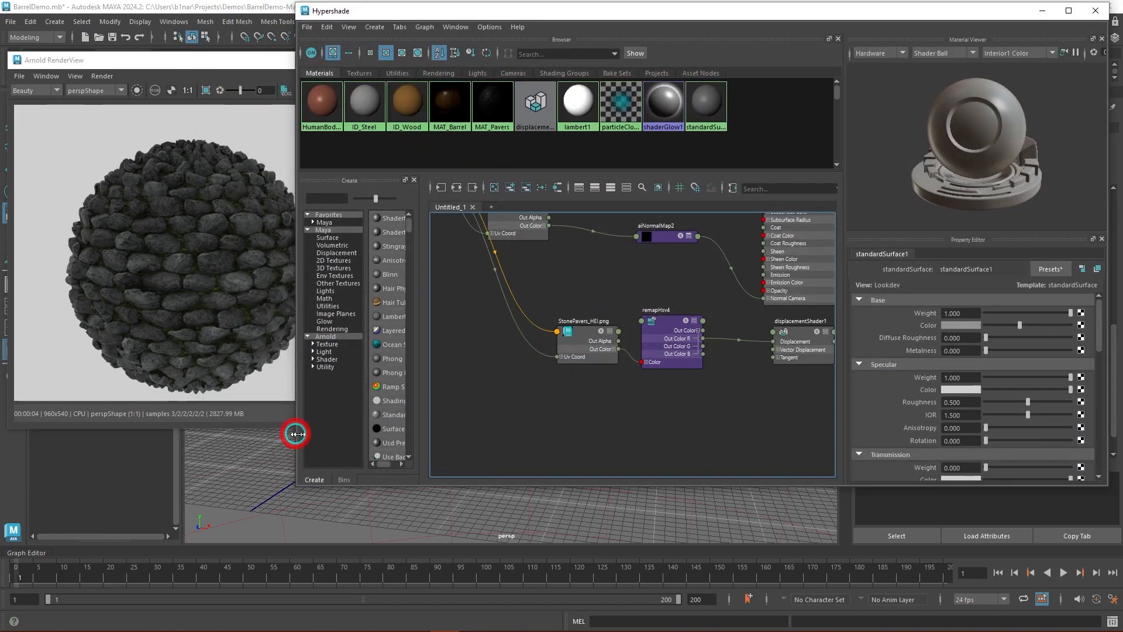
pyautogui.moveTo(290, 434); pyautogui.dragTo(480, 437)
pyautogui.keyDown('alt'); pyautogui.moveTo(762, 375); pyautogui.dragTo(742, 416, button='middle'); pyautogui.keyUp('alt')
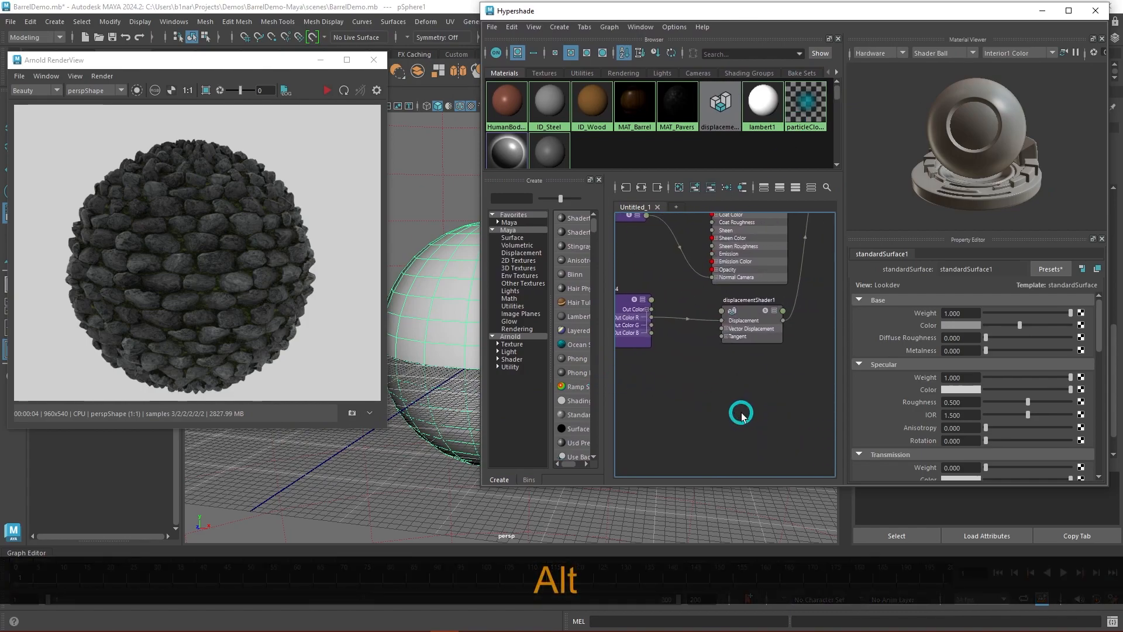
pyautogui.click(768, 342)
pyautogui.moveTo(972, 372); pyautogui.dragTo(936, 376)
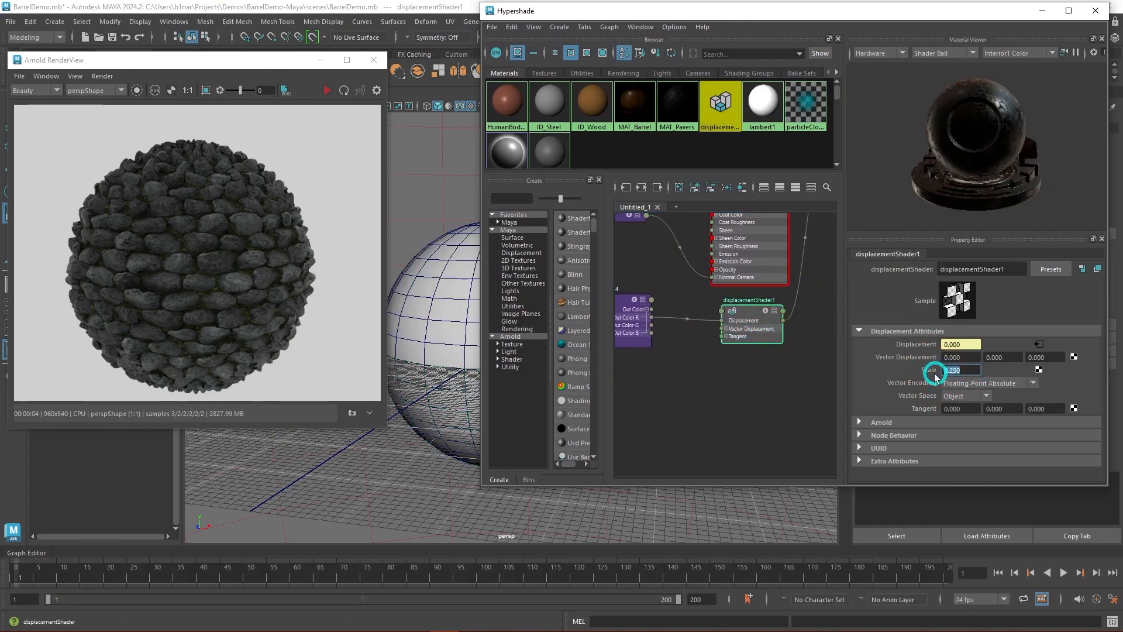
pyautogui.write('.15')
pyautogui.press('Return')
pyautogui.click(766, 398)
pyautogui.hotkey('ctrl', 's')
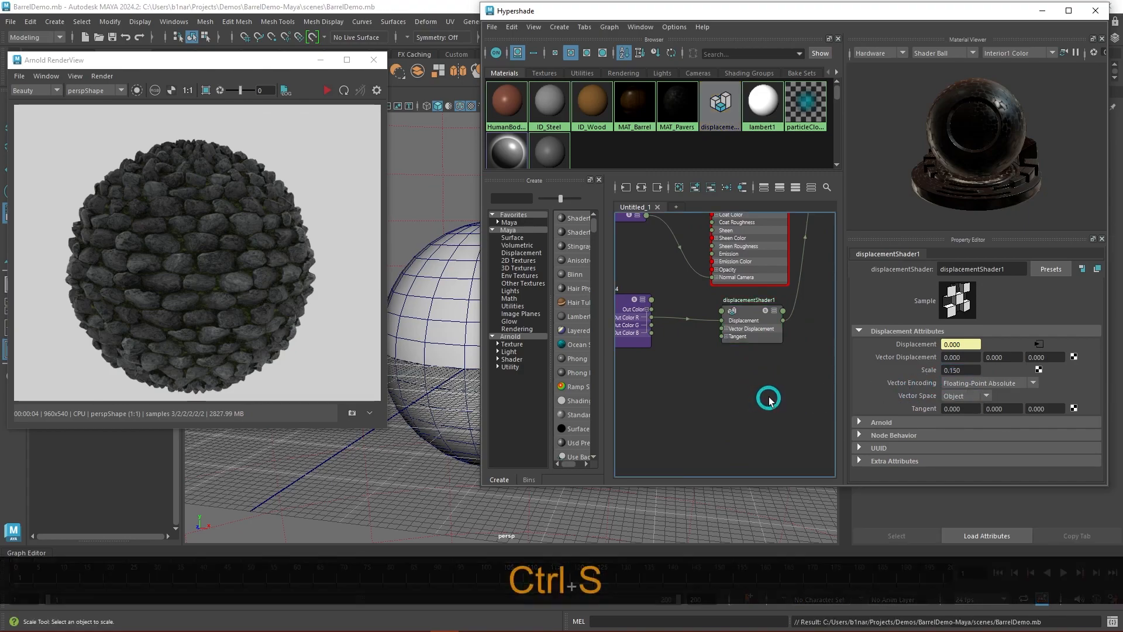
# - Re-render the sphere with the reduced displacement and move the Hypershade and Arnold RenderView windows clear of the viewport
pyautogui.click(327, 88)
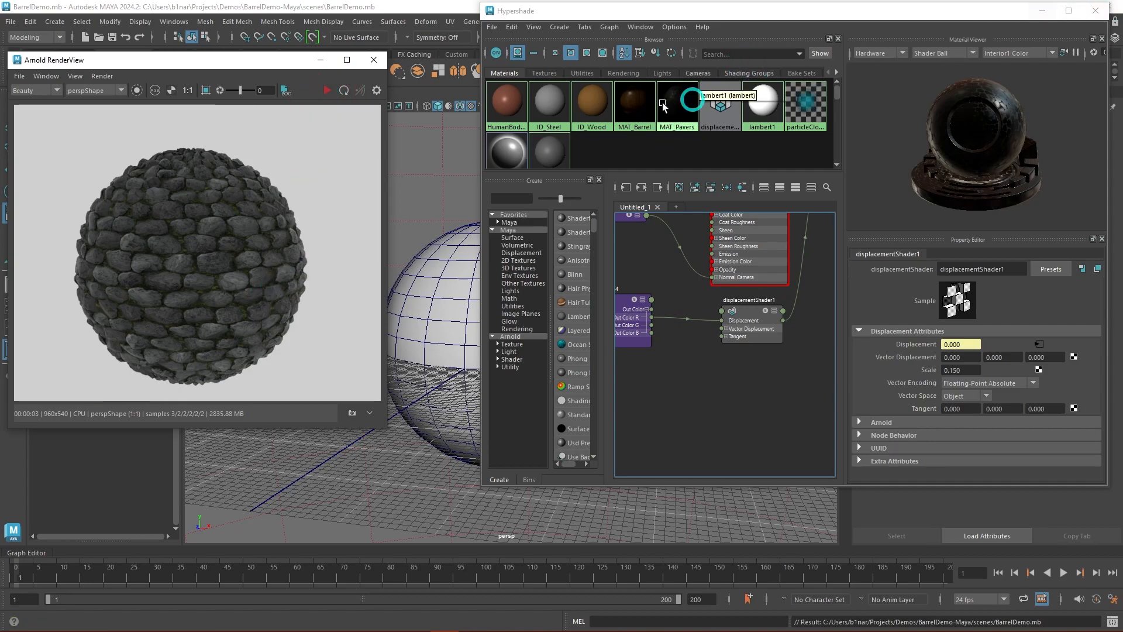
pyautogui.moveTo(990, 12); pyautogui.dragTo(973, 513)
pyautogui.moveTo(228, 63); pyautogui.dragTo(216, 432)
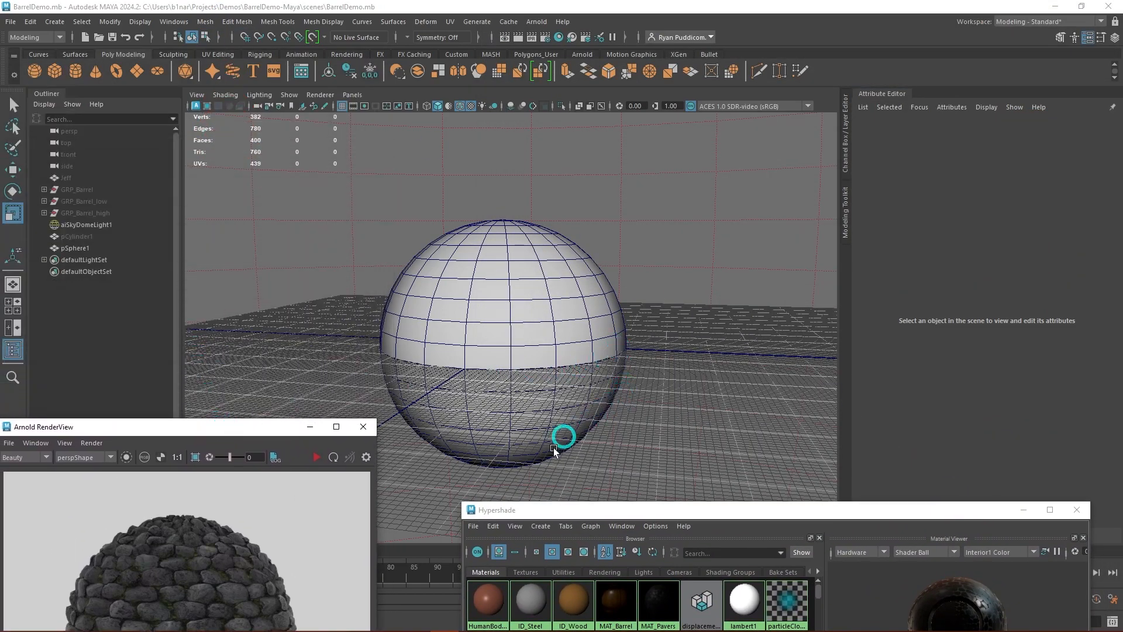
# - Create a polygon cylinder and move it along the X axis to stand right beside the sphere
pyautogui.keyDown('alt'); pyautogui.moveTo(700, 380); pyautogui.dragTo(677, 336, button='middle'); pyautogui.keyUp('alt')
pyautogui.keyDown('alt'); pyautogui.moveTo(677, 336); pyautogui.dragTo(647, 342); pyautogui.keyUp('alt')
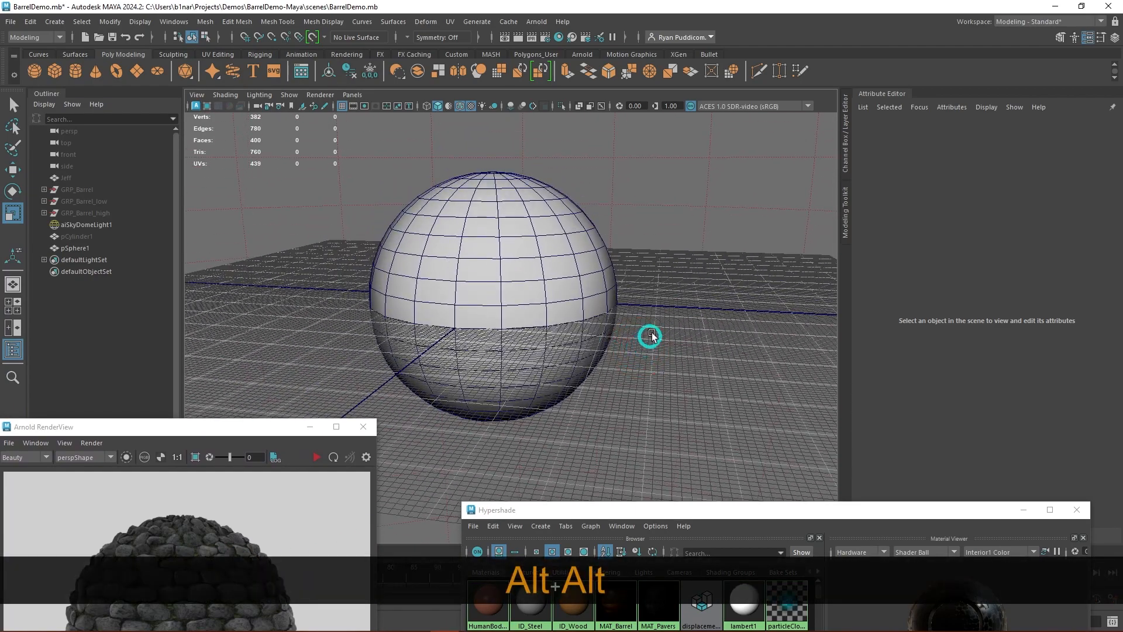
pyautogui.keyDown('shift'); pyautogui.moveTo(652, 314); pyautogui.dragTo(592, 314, button='right'); pyautogui.keyUp('shift')
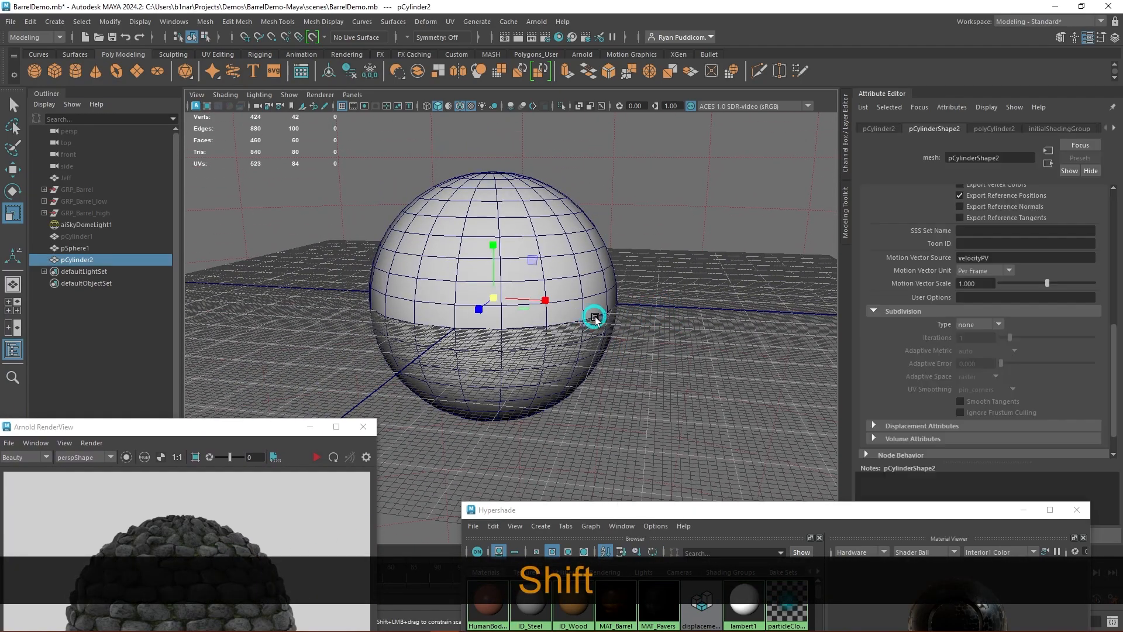
pyautogui.press('w')
pyautogui.moveTo(547, 308); pyautogui.dragTo(735, 308)
pyautogui.press('r')
pyautogui.press('w')
pyautogui.keyDown('alt'); pyautogui.moveTo(686, 410); pyautogui.dragTo(696, 400); pyautogui.keyUp('alt')
pyautogui.scroll(5, 688, 356)
pyautogui.keyDown('alt'); pyautogui.moveTo(687, 357); pyautogui.dragTo(747, 291); pyautogui.keyUp('alt')
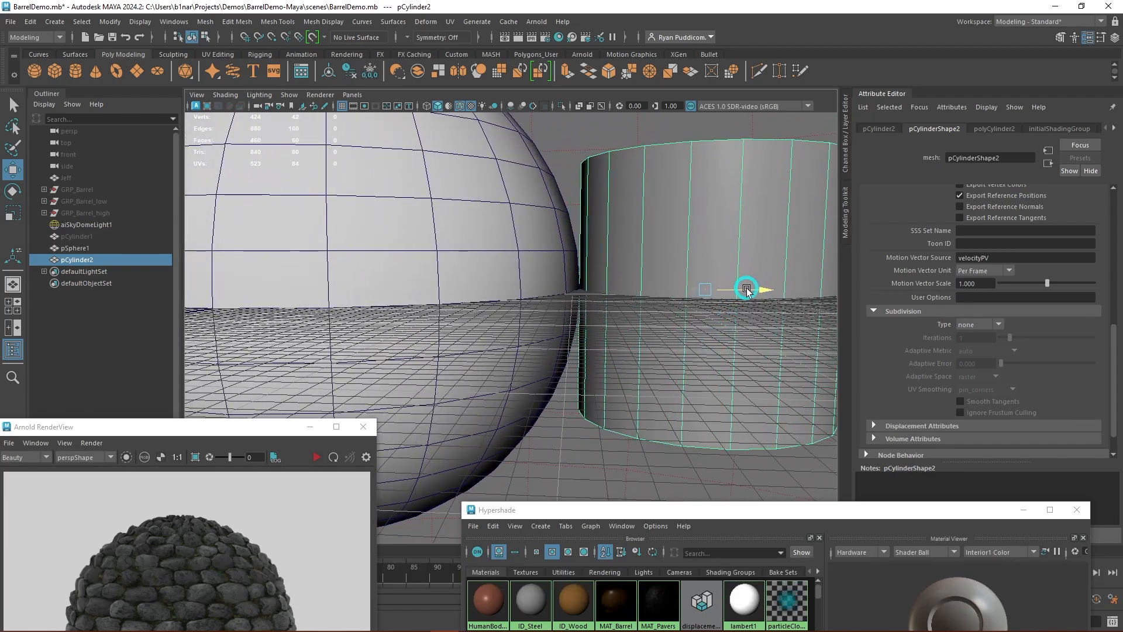
pyautogui.keyDown('alt'); pyautogui.moveTo(672, 377); pyautogui.dragTo(643, 373, button='right'); pyautogui.keyUp('alt')
pyautogui.keyDown('alt'); pyautogui.moveTo(643, 372); pyautogui.dragTo(650, 376); pyautogui.keyUp('alt')
pyautogui.scroll(2, 605, 360)
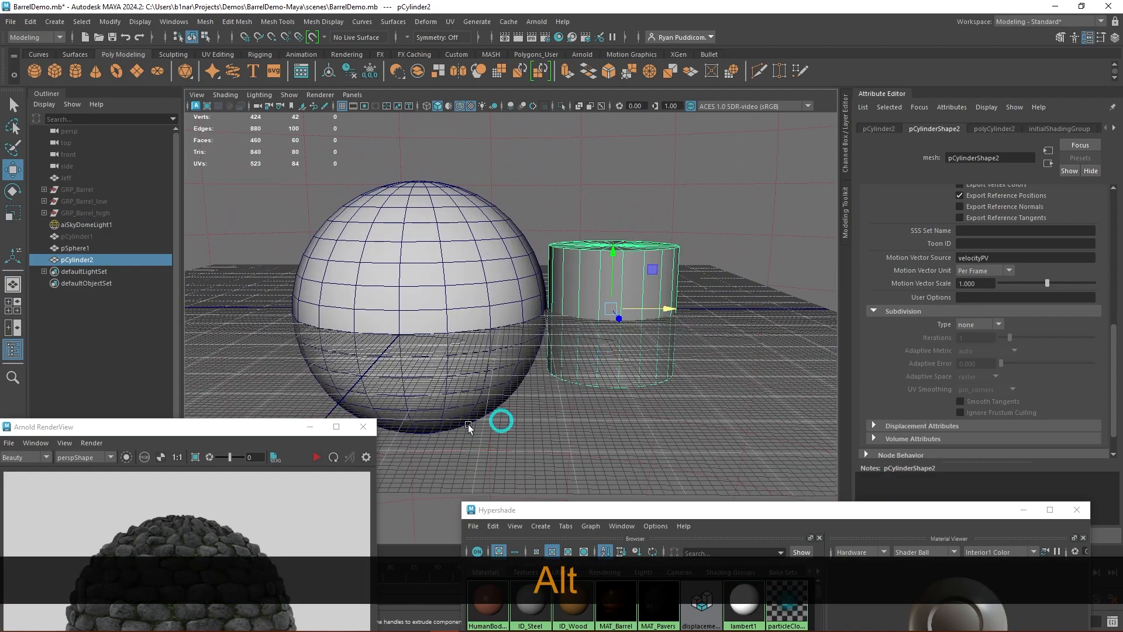
# - Render the sphere and cylinder together, compare where their surfaces meet from closer up, and stop the render
pyautogui.moveTo(215, 421); pyautogui.dragTo(255, 108)
pyautogui.click(358, 144)
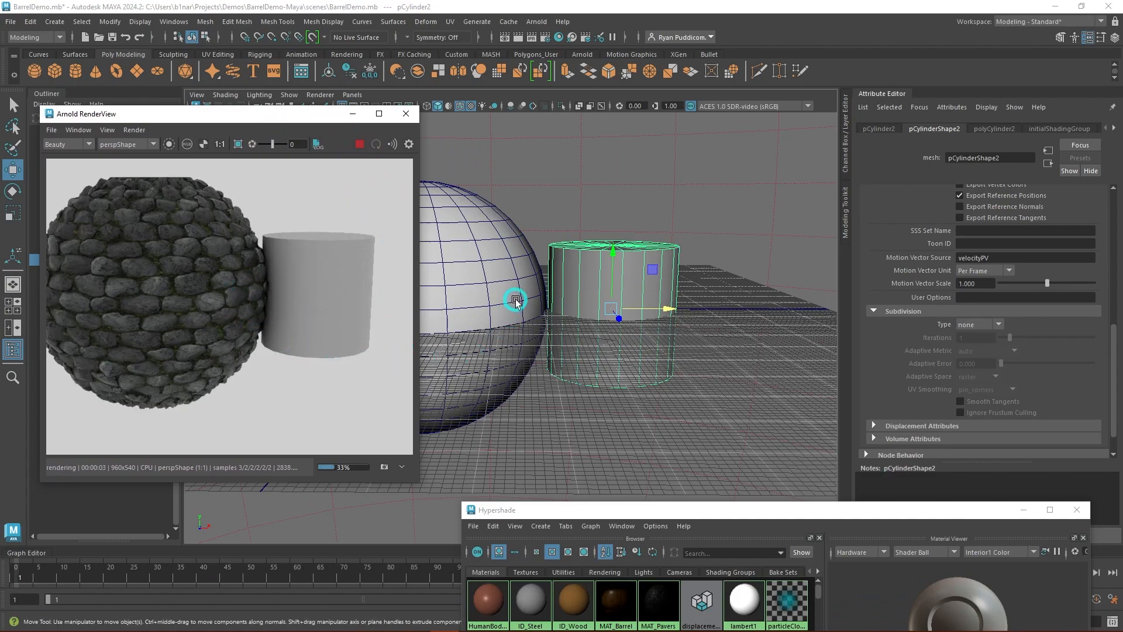
pyautogui.scroll(2, 523, 295)
pyautogui.keyDown('alt'); pyautogui.moveTo(589, 338); pyautogui.dragTo(481, 249); pyautogui.keyUp('alt')
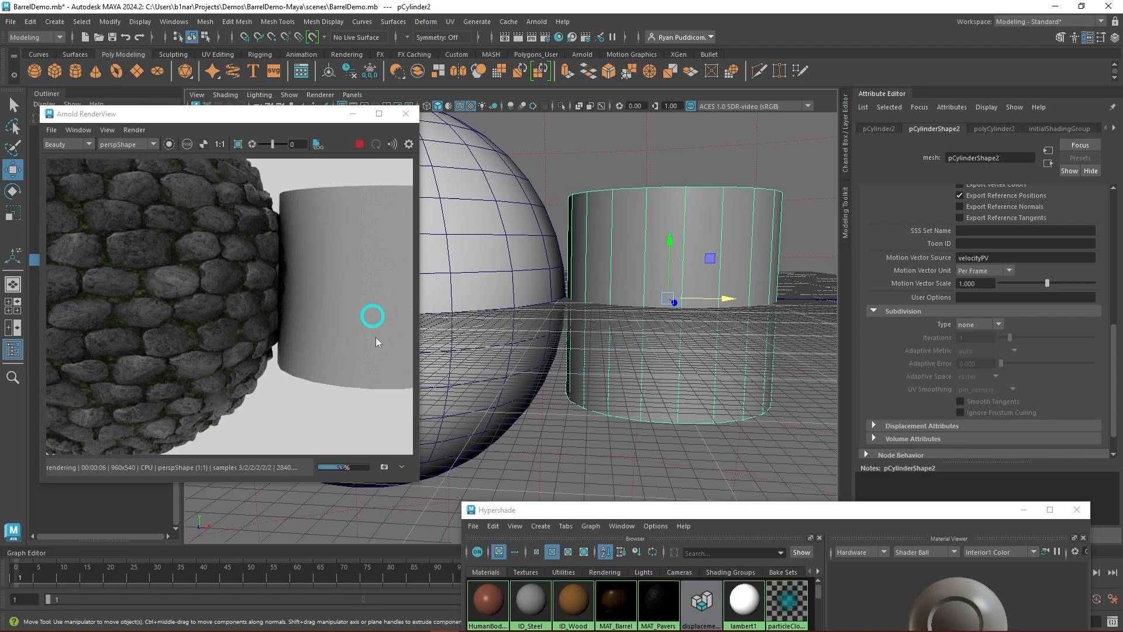
pyautogui.keyDown('alt'); pyautogui.moveTo(573, 321); pyautogui.dragTo(356, 193, button='right'); pyautogui.keyUp('alt')
pyautogui.click(360, 144)
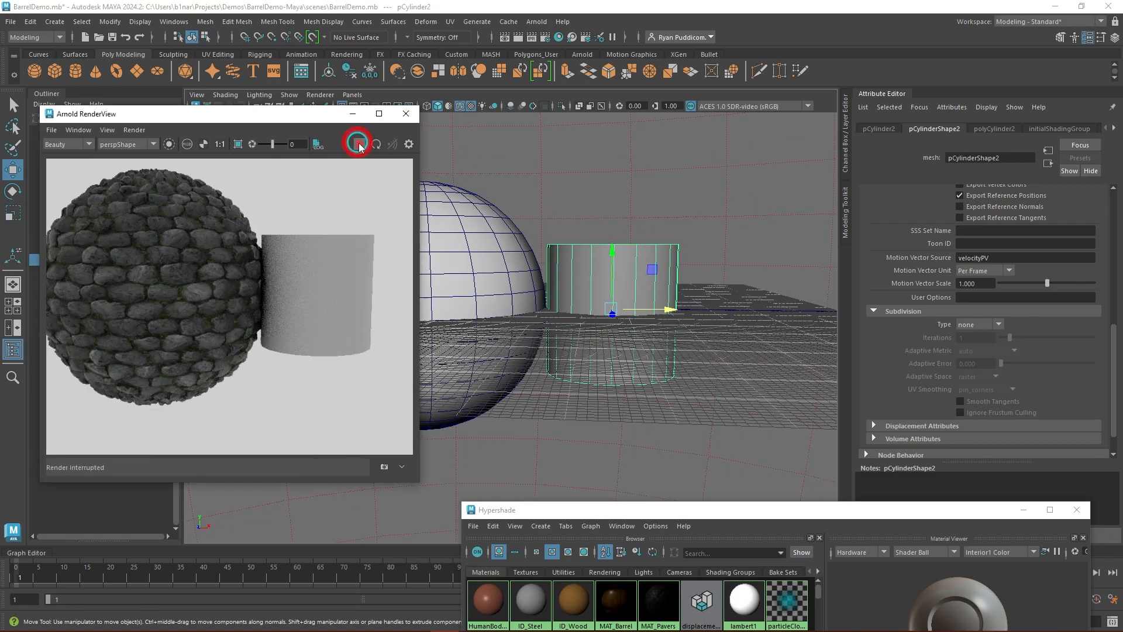
# - Delete the cylinder and the sphere from the scene, minimizing the Arnold RenderView to reach them
pyautogui.click(651, 265)
pyautogui.press('Delete')
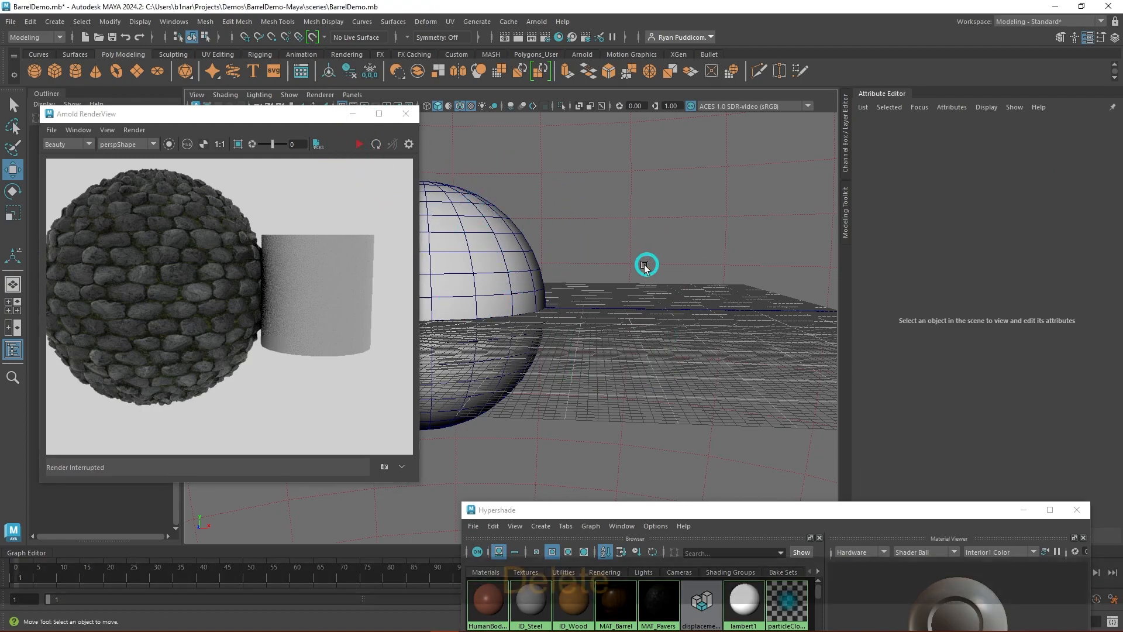
pyautogui.click(354, 115)
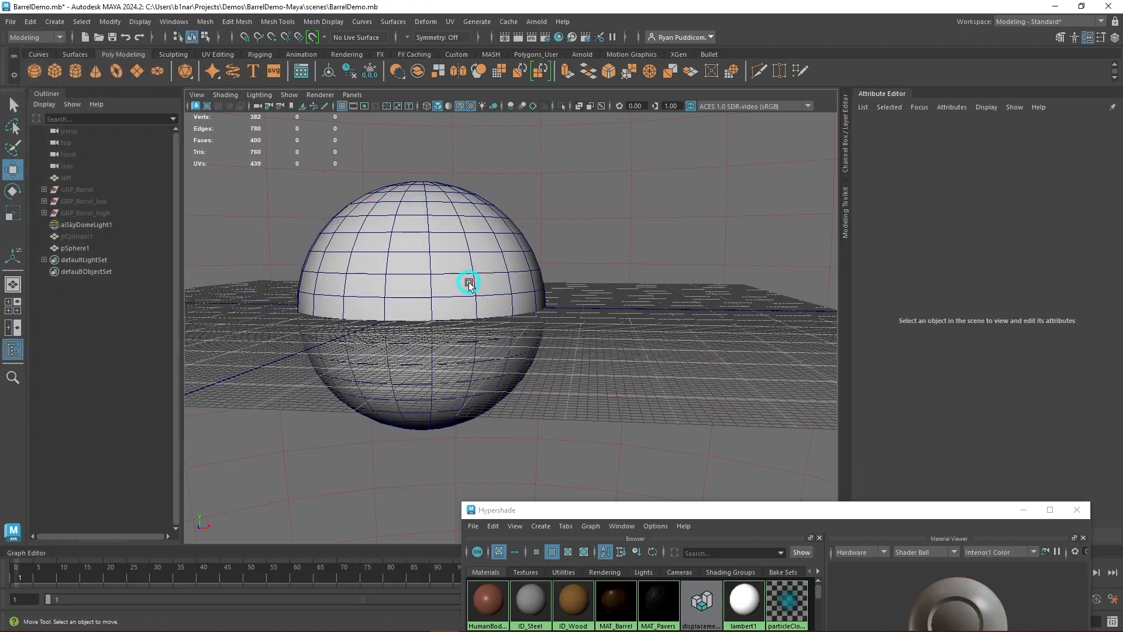
pyautogui.click(466, 281)
pyautogui.press('Delete')
# - Create a polygon plane at the grid's centre and scale it uniformly to about 747.5
pyautogui.moveTo(472, 336)
pyautogui.keyDown('alt'); pyautogui.mouseDown()
pyautogui.moveTo(456, 341)
pyautogui.moveTo(472, 319)
pyautogui.mouseUp(); pyautogui.keyUp('alt')
pyautogui.keyDown('shift'); pyautogui.rightClick(482, 314); pyautogui.keyUp('shift')
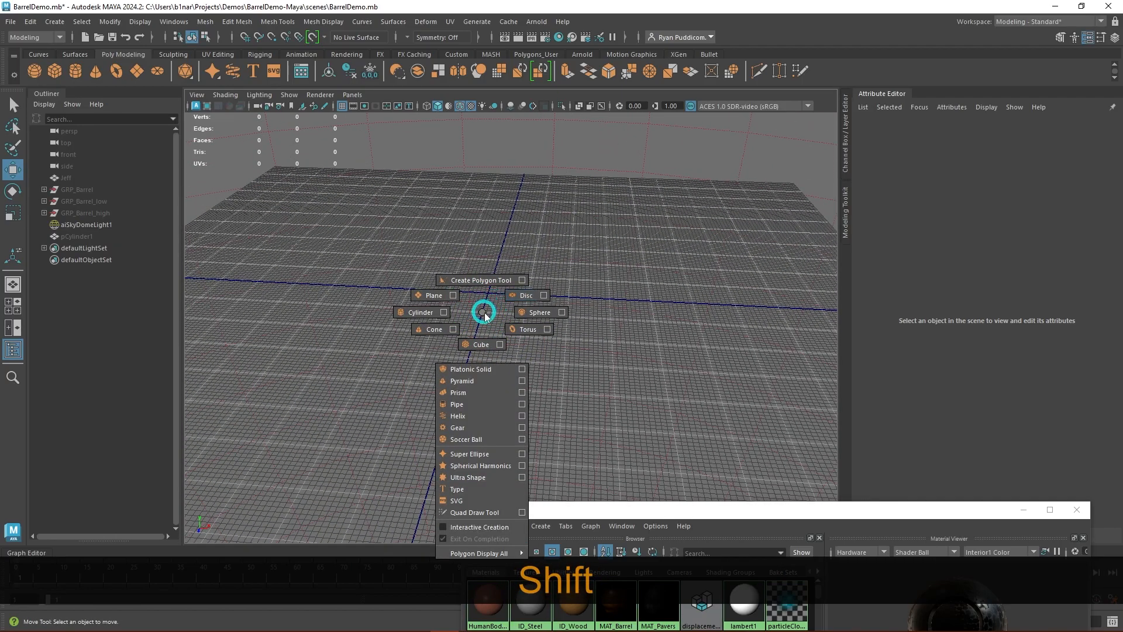
pyautogui.click(434, 296)
pyautogui.press('r')
pyautogui.moveTo(492, 297); pyautogui.dragTo(702, 351)
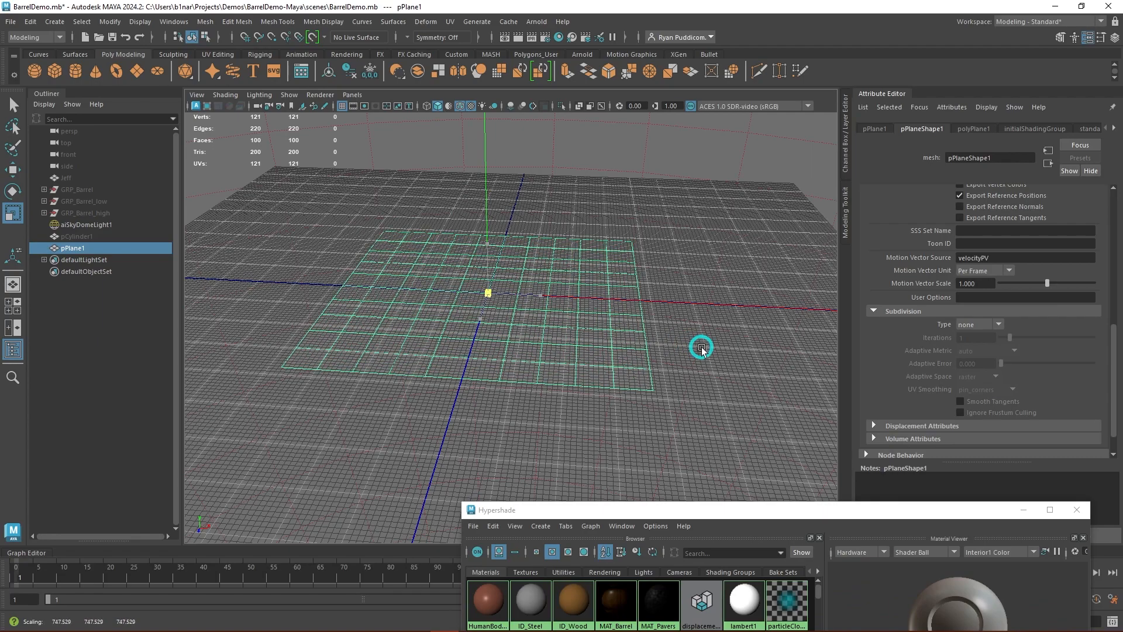
# - Set the plane's Arnold subdivision to catclark with 3 iterations and the edge_length adaptive metric
pyautogui.click(983, 324)
pyautogui.click(976, 336)
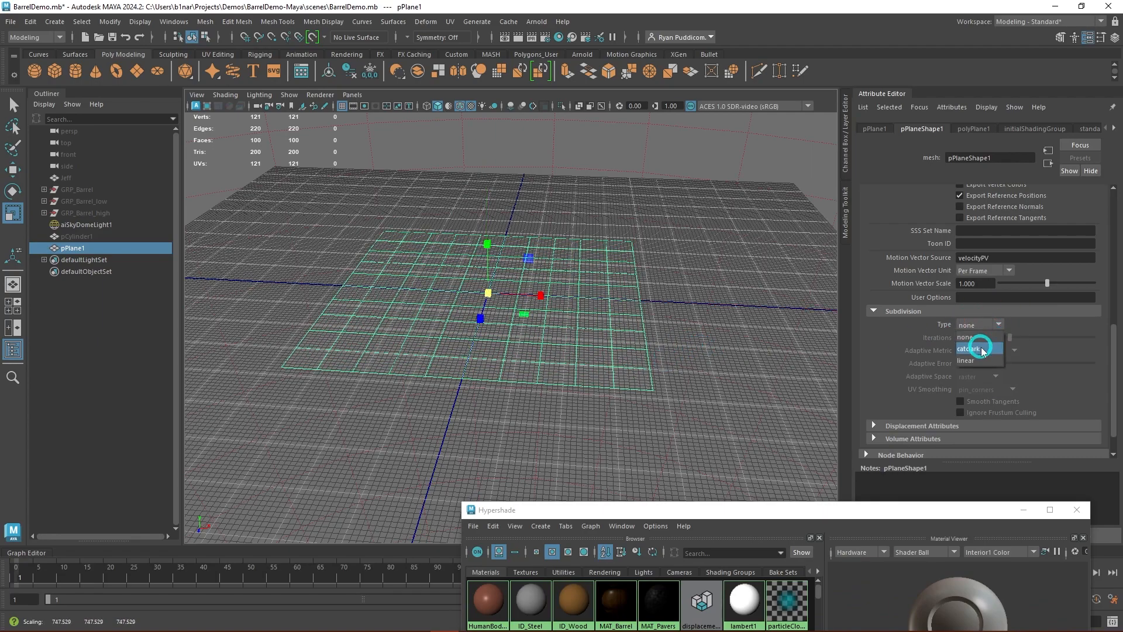
pyautogui.click(960, 338)
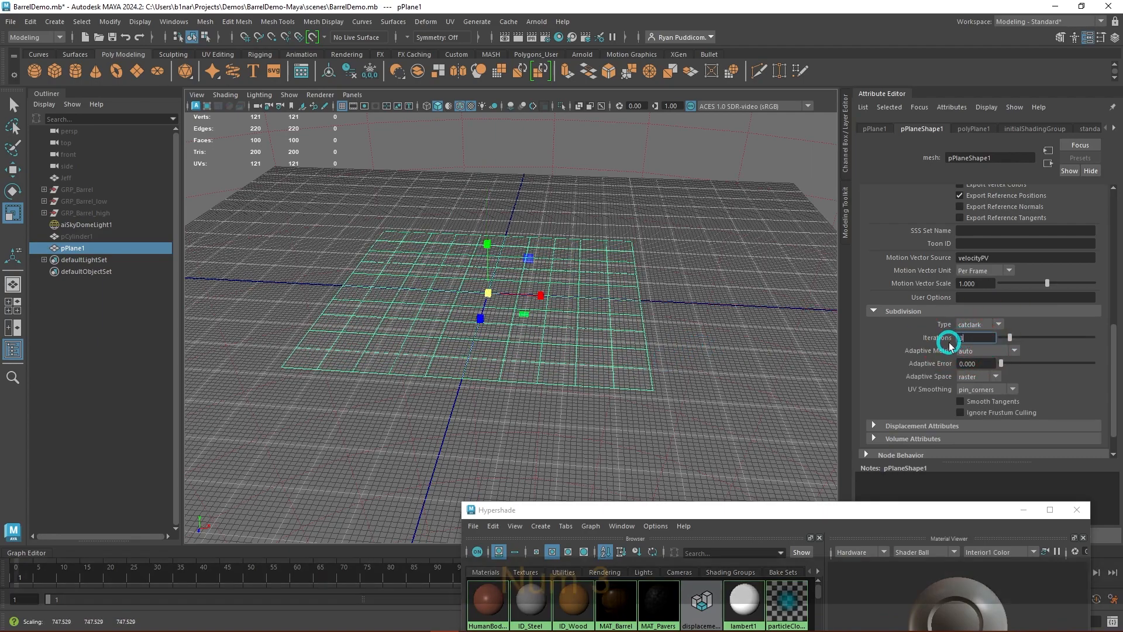
pyautogui.write('3')
pyautogui.press('Return')
pyautogui.click(1009, 352)
pyautogui.click(986, 373)
pyautogui.click(668, 345)
pyautogui.click(608, 342)
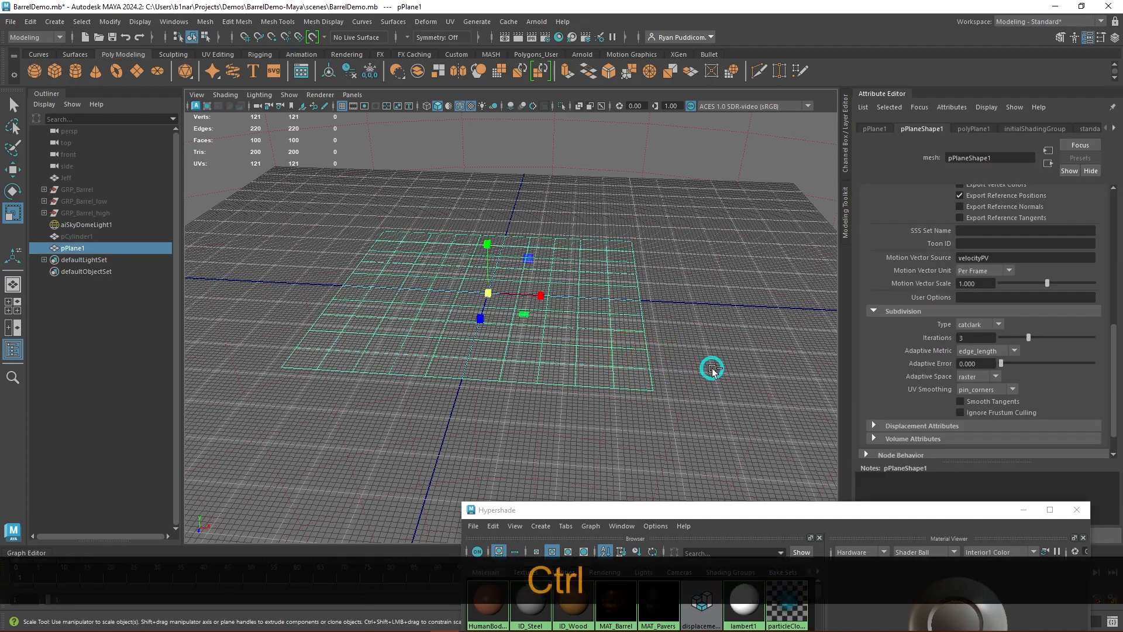
# - Set the plane's Subdivisions Width and Subdivisions Height to 5, then leave the plane selected with the Move tool active
pyautogui.hotkey('ctrl', 't')
pyautogui.click(761, 259)
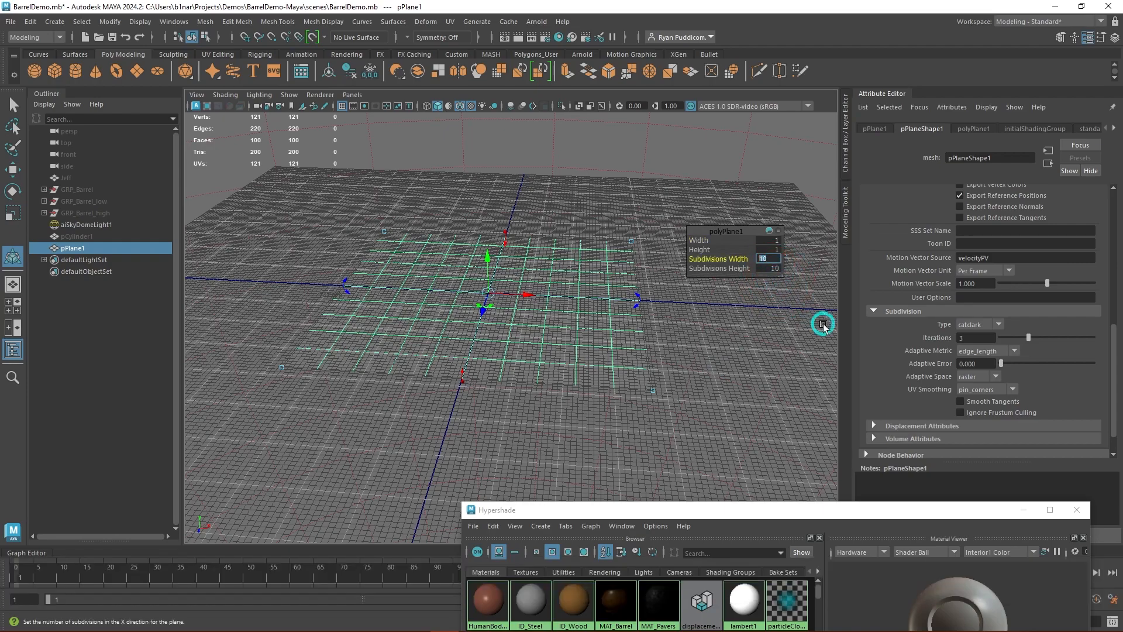
pyautogui.write('5')
pyautogui.press('Tab')
pyautogui.write('5')
pyautogui.press('Tab')
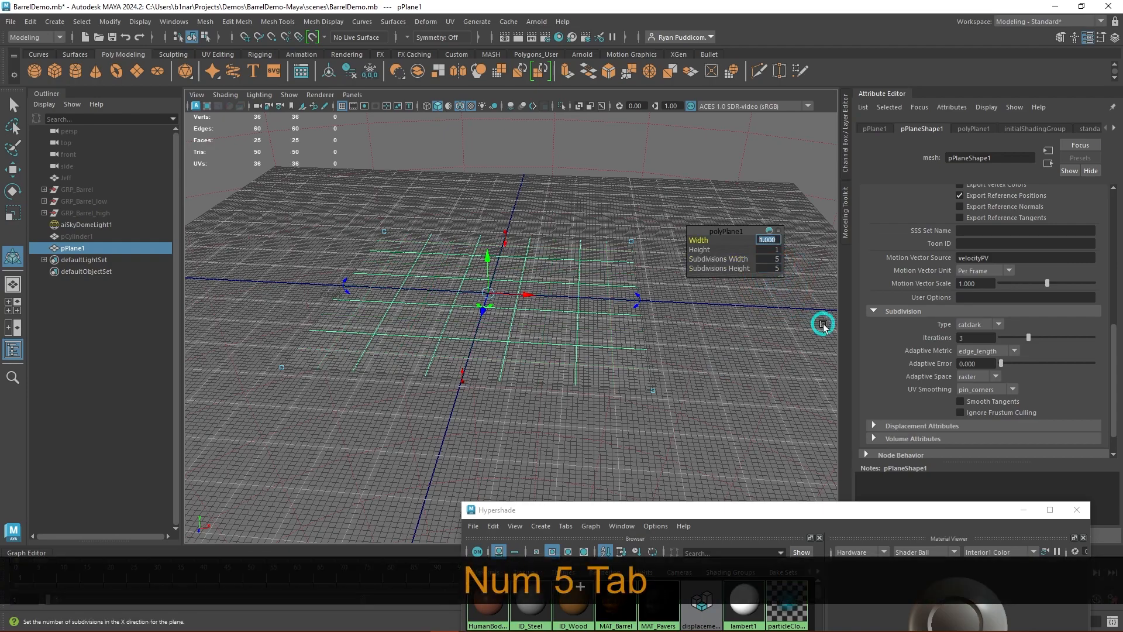
pyautogui.moveTo(673, 409)
pyautogui.keyDown('alt'); pyautogui.mouseDown()
pyautogui.moveTo(670, 428)
pyautogui.moveTo(665, 418)
pyautogui.mouseUp(); pyautogui.keyUp('alt')
pyautogui.click(691, 393)
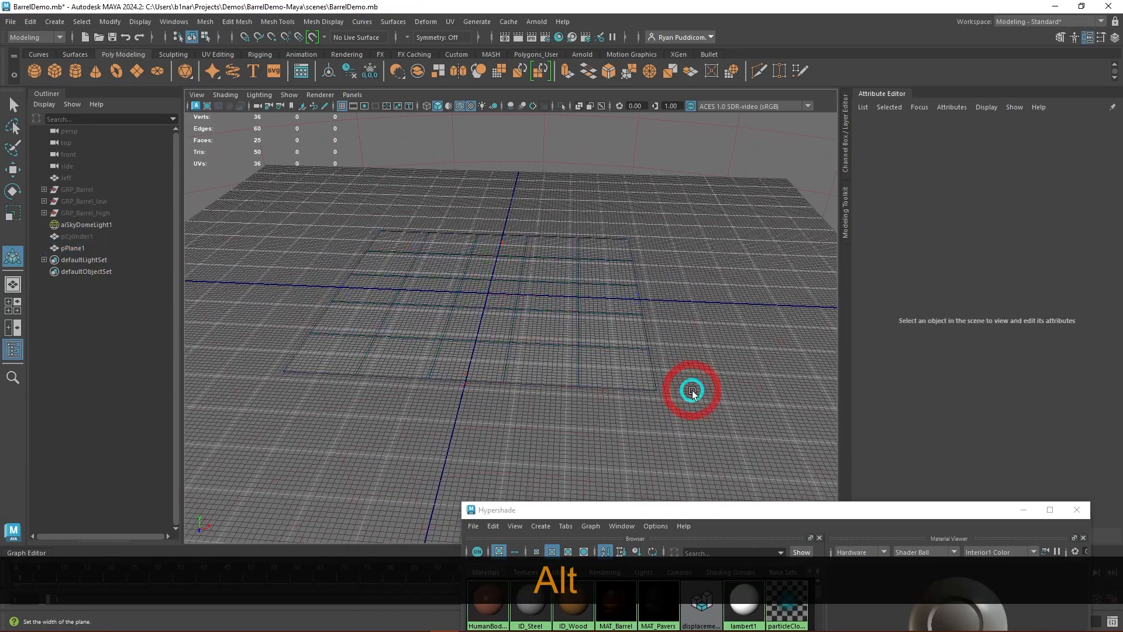
pyautogui.click(606, 334)
pyautogui.press('w')
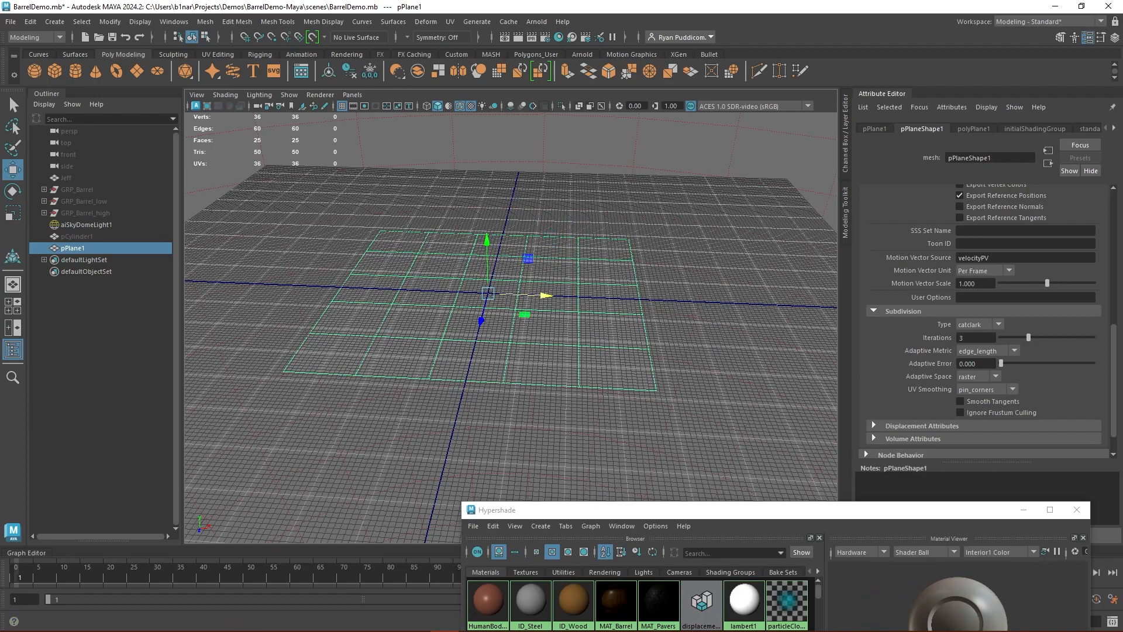
# - Render the plane in the Arnold RenderView, assign it the MAT_Pavers material and examine the displaced surface up close
pyautogui.hotkey('alt', 'Tab')
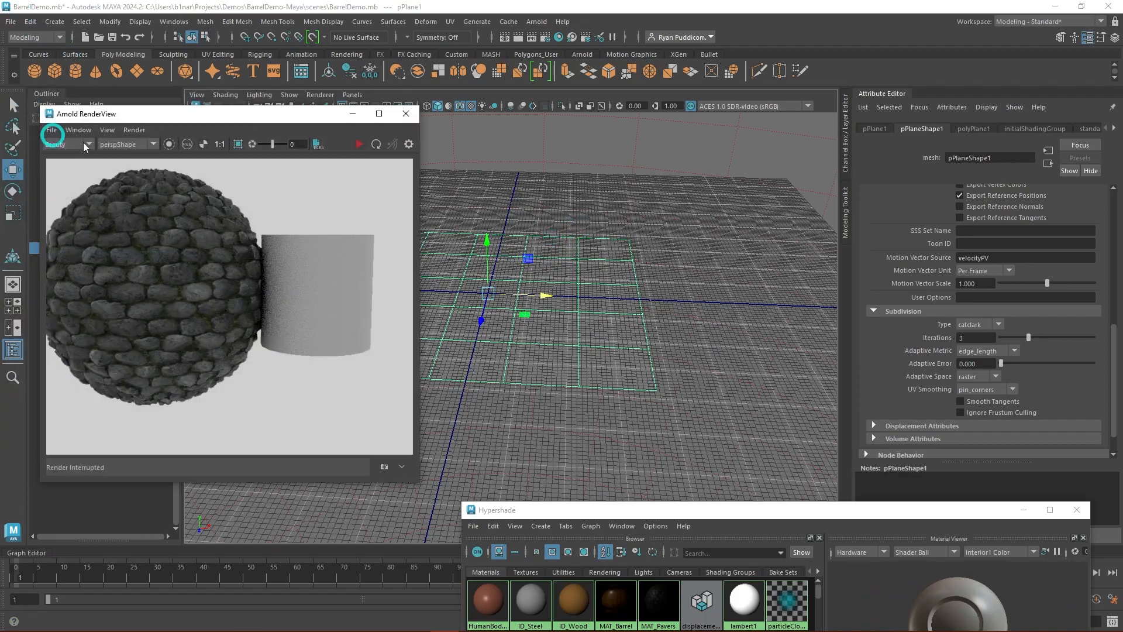
pyautogui.click(363, 146)
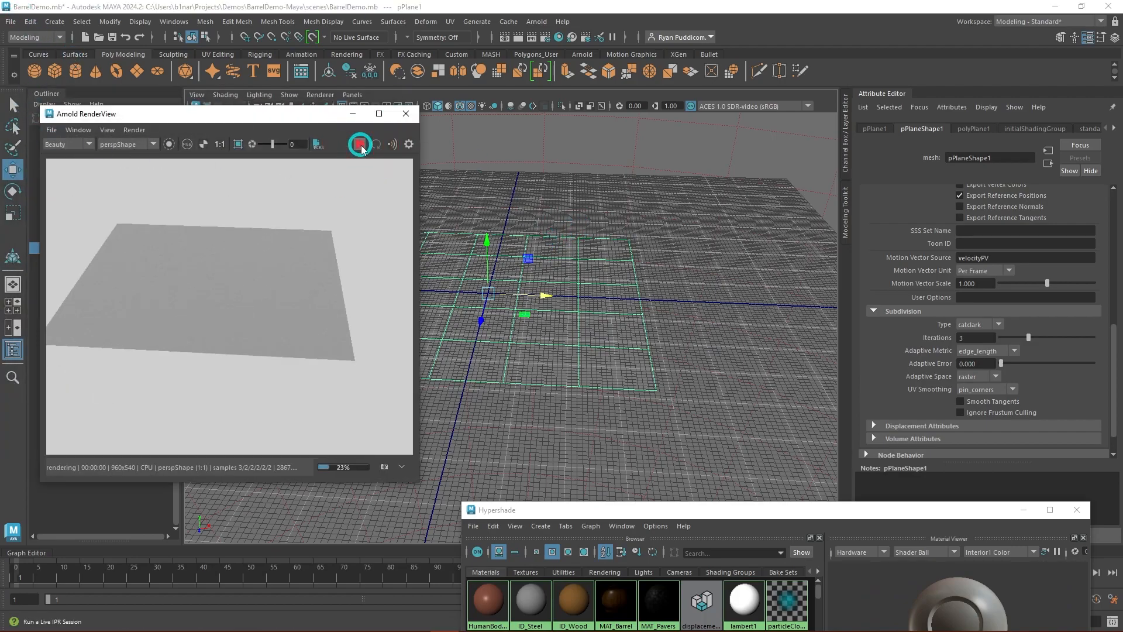
pyautogui.moveTo(584, 297); pyautogui.dragTo(670, 548, button='right')
pyautogui.click(359, 143)
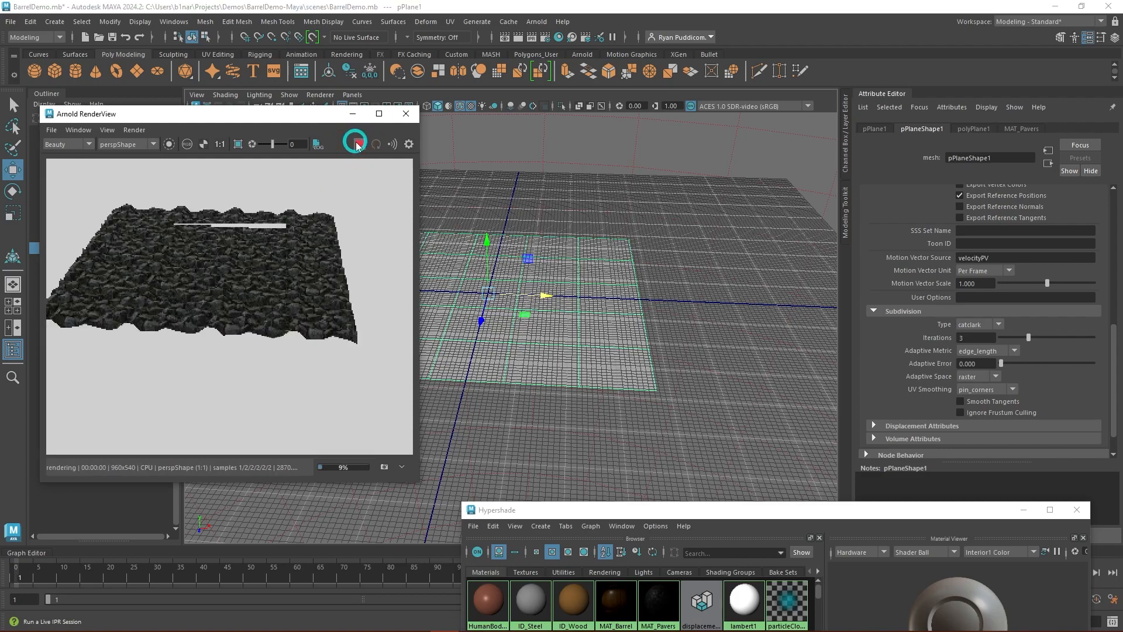
pyautogui.scroll(3, 533, 332)
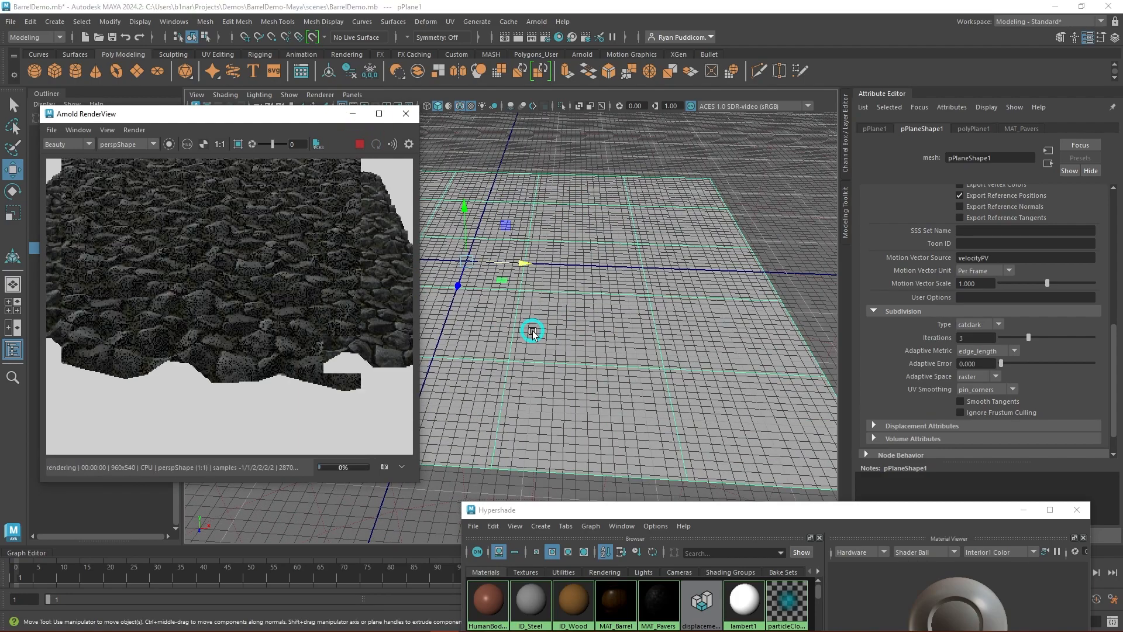
# - Set the plane's Subdivisions Width and Subdivisions Height to 1 and save the scene, leaving the Move tool active
pyautogui.scroll(-1, 533, 332)
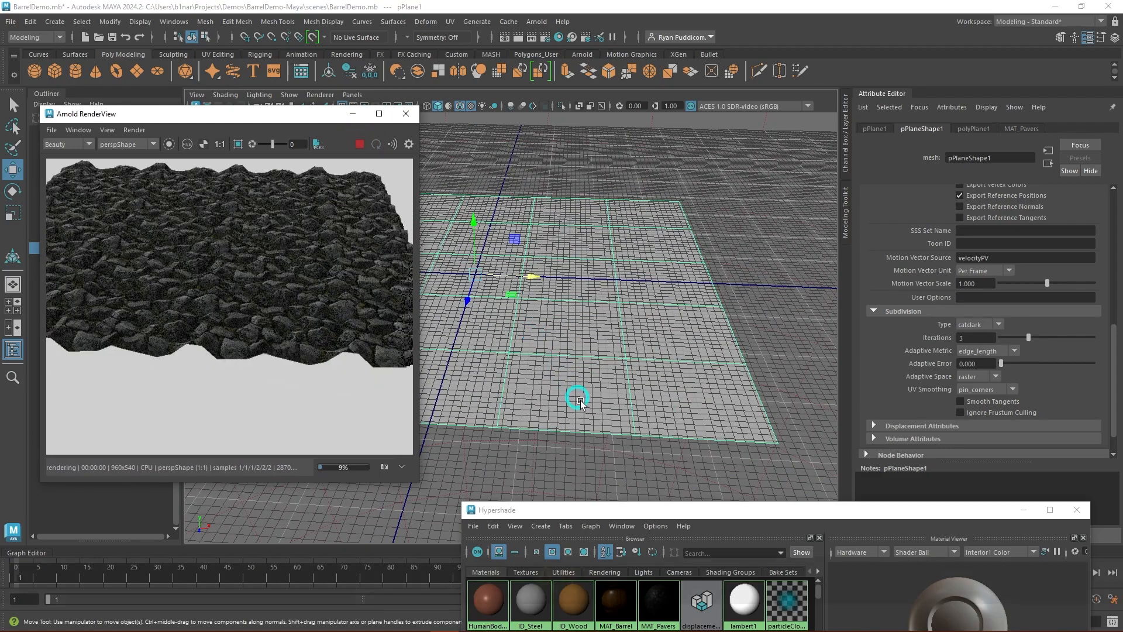
pyautogui.keyDown('alt'); pyautogui.moveTo(581, 403); pyautogui.dragTo(557, 362); pyautogui.keyUp('alt')
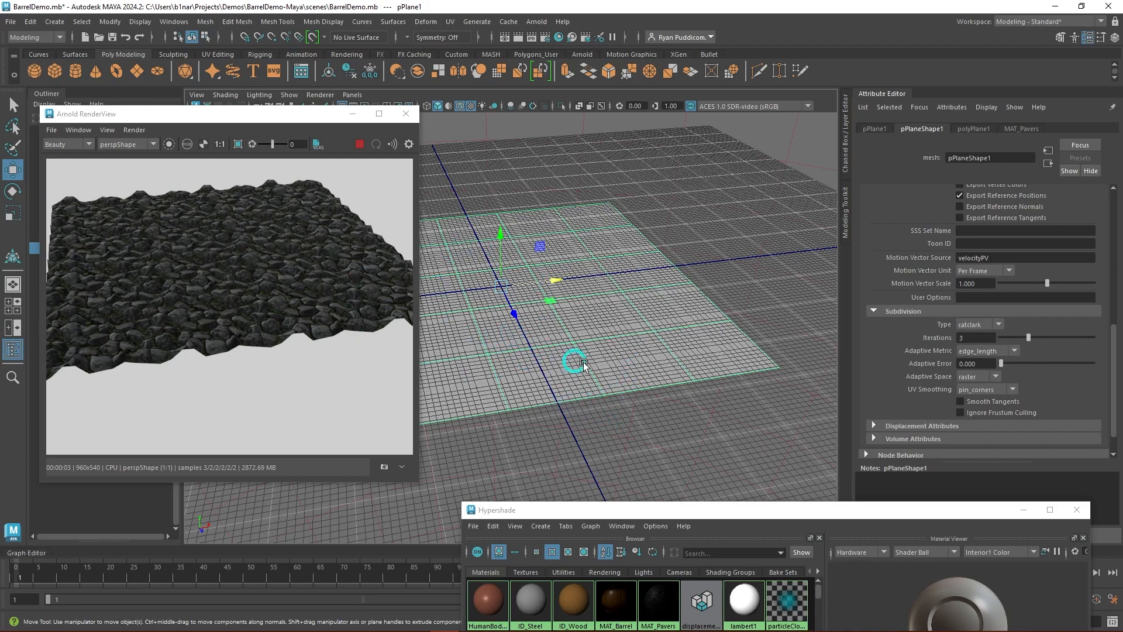
pyautogui.click(361, 145)
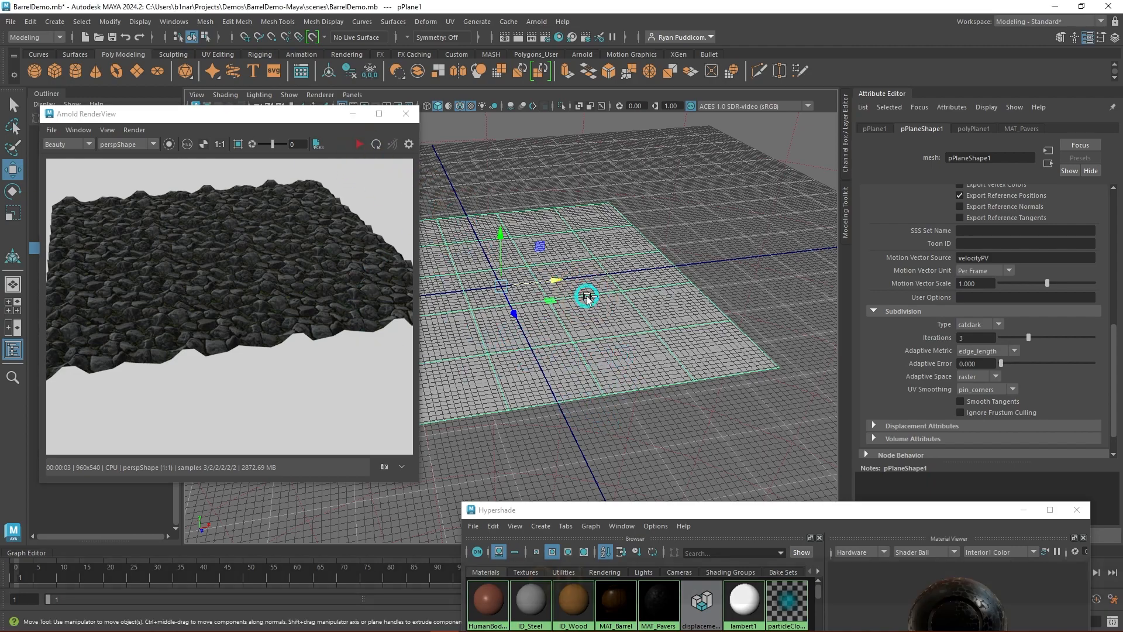
pyautogui.hotkey('ctrl', 't')
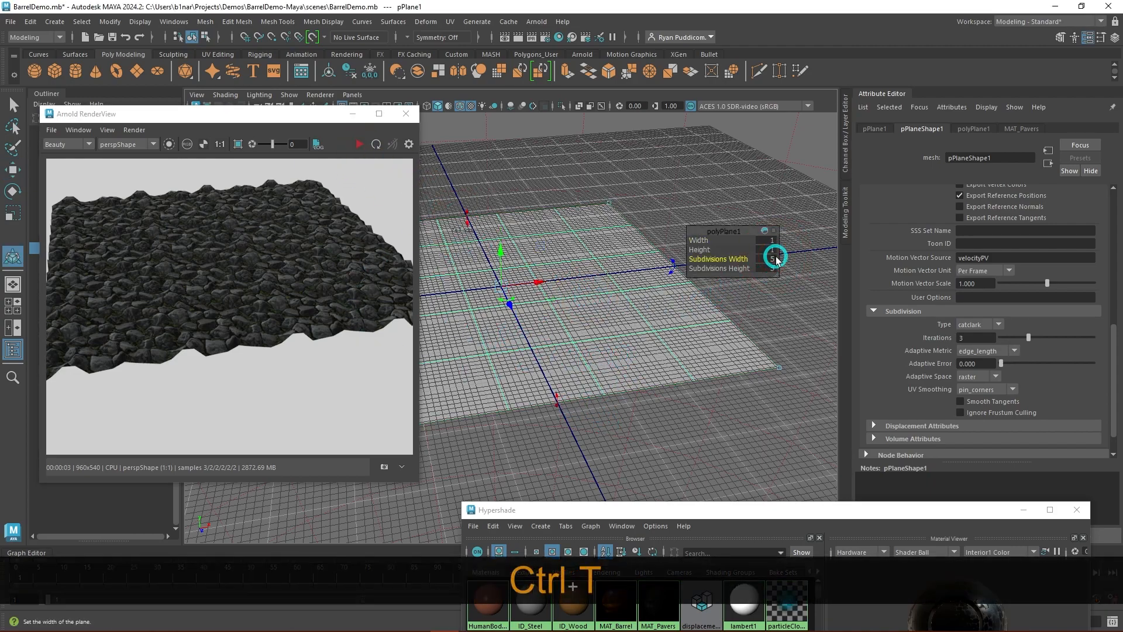
pyautogui.write('1')
pyautogui.press('Tab')
pyautogui.write('1')
pyautogui.press('Tab')
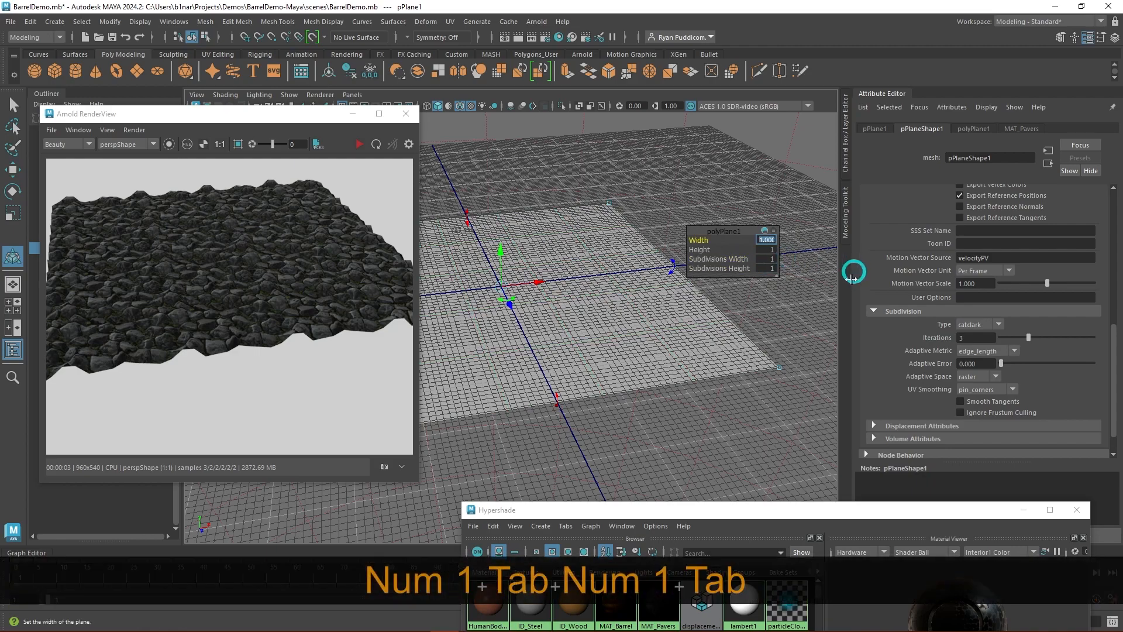
pyautogui.click(630, 404)
pyautogui.click(614, 373)
pyautogui.hotkey('ctrl', 's')
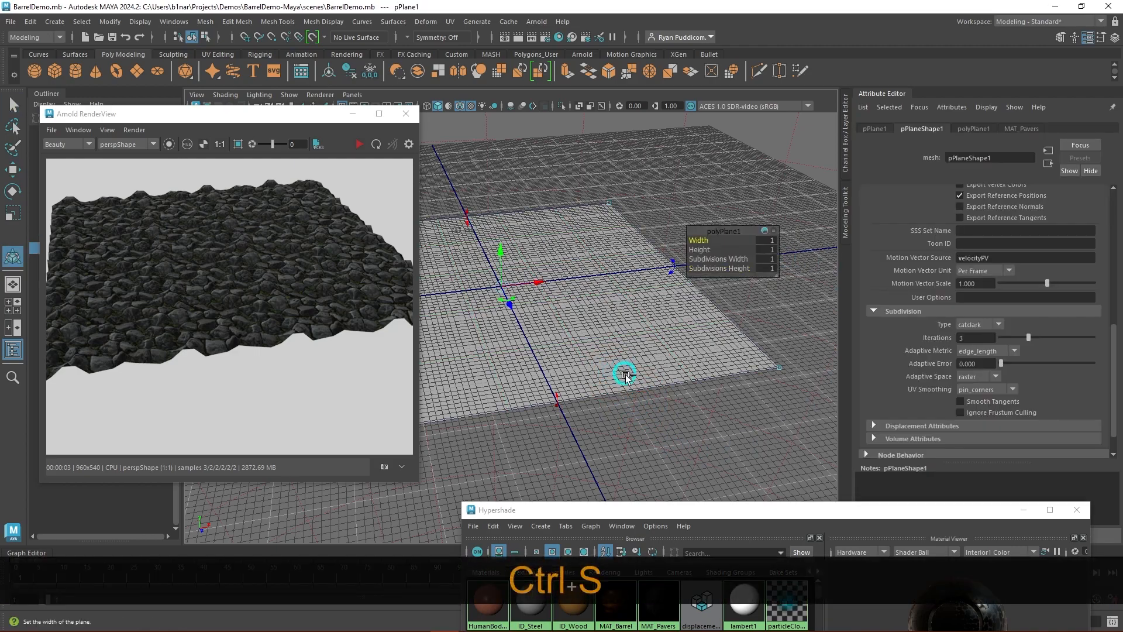
pyautogui.press('w')
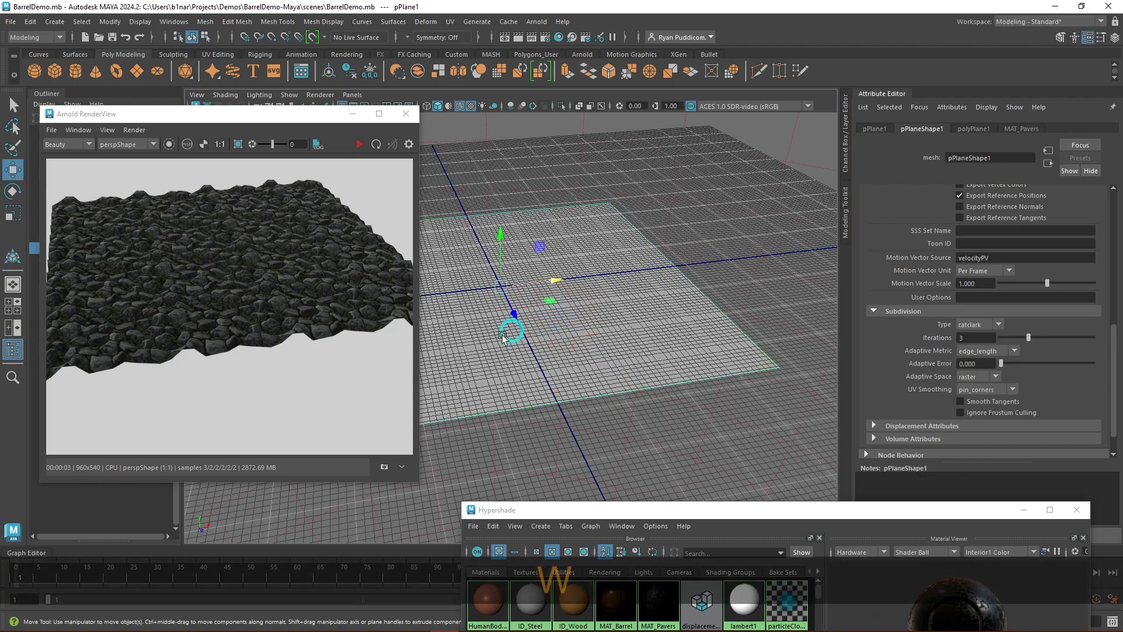
# - Render the single-face plane in the Arnold RenderView and examine its paver displacement from a closer, lower angle
pyautogui.click(358, 145)
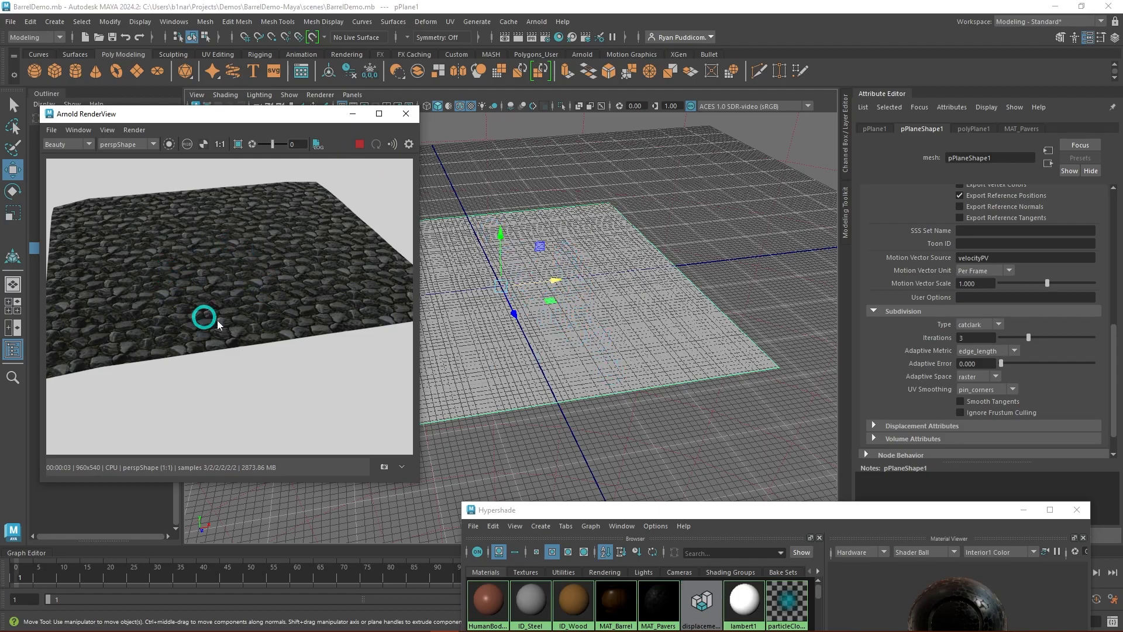
pyautogui.keyDown('alt'); pyautogui.moveTo(532, 402); pyautogui.dragTo(544, 314); pyautogui.keyUp('alt')
pyautogui.moveTo(547, 365)
pyautogui.keyDown('alt'); pyautogui.mouseDown()
pyautogui.moveTo(573, 349)
pyautogui.moveTo(551, 379)
pyautogui.mouseUp(); pyautogui.keyUp('alt')
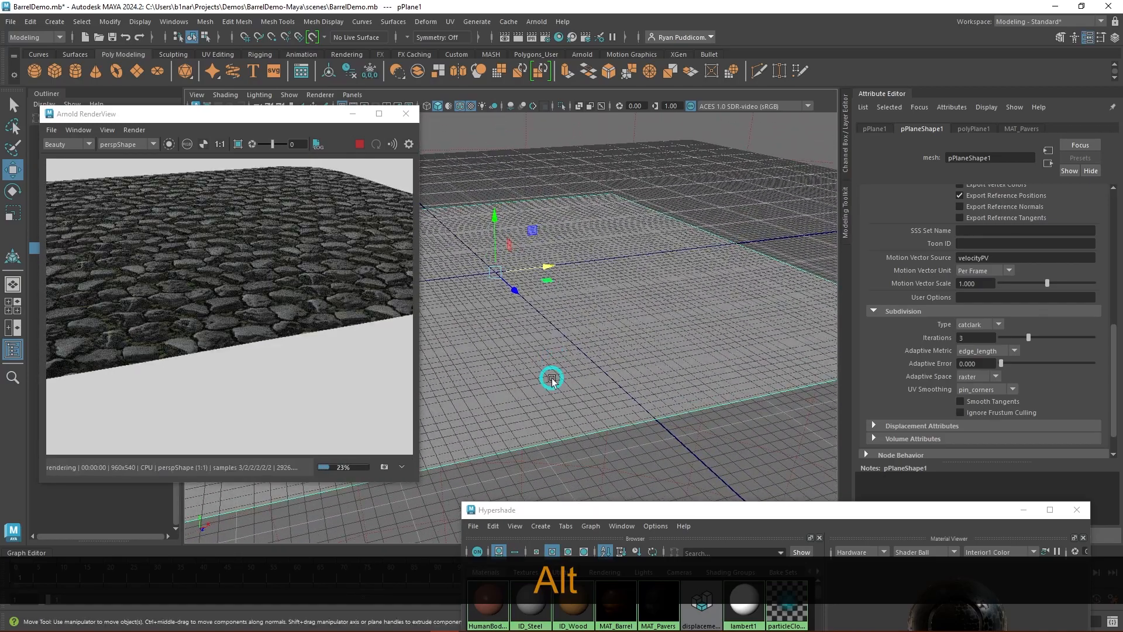
# - Stop the render, set the Scale of displacementShader1 to 0.5 in the Hypershade and save the scene
pyautogui.moveTo(825, 509); pyautogui.dragTo(824, 80)
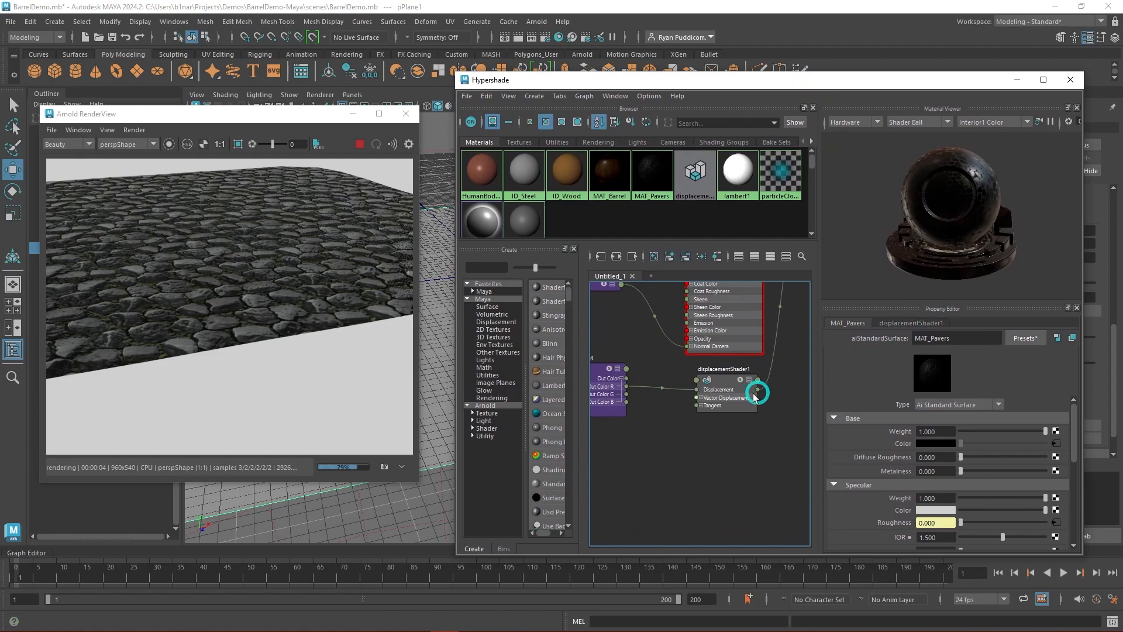
pyautogui.click(359, 144)
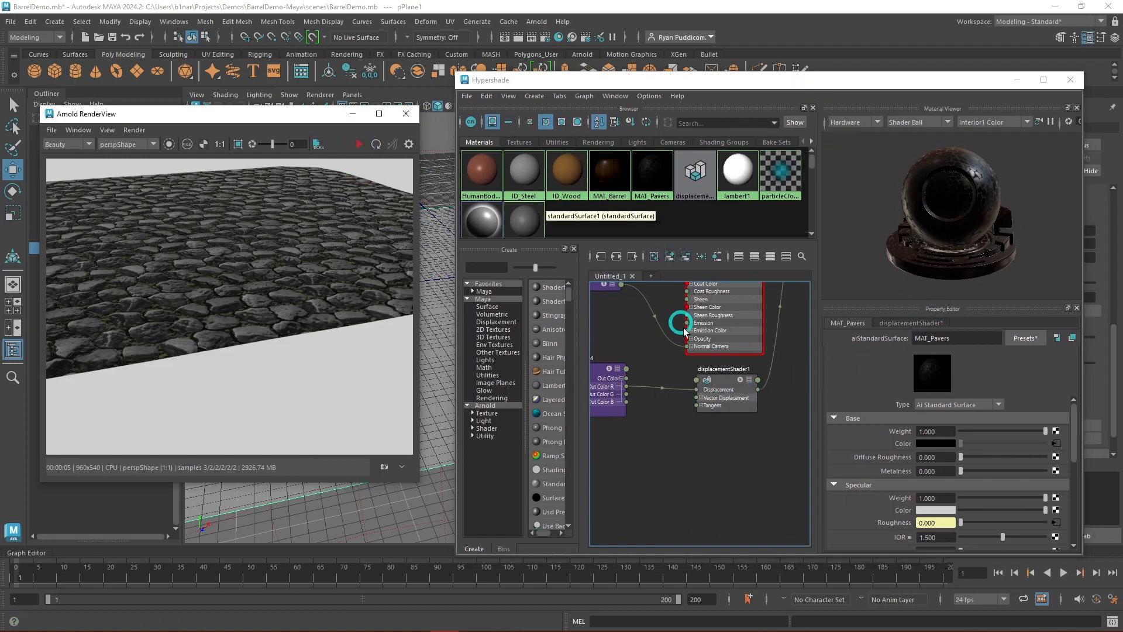
pyautogui.click(726, 387)
pyautogui.moveTo(941, 437); pyautogui.dragTo(900, 440)
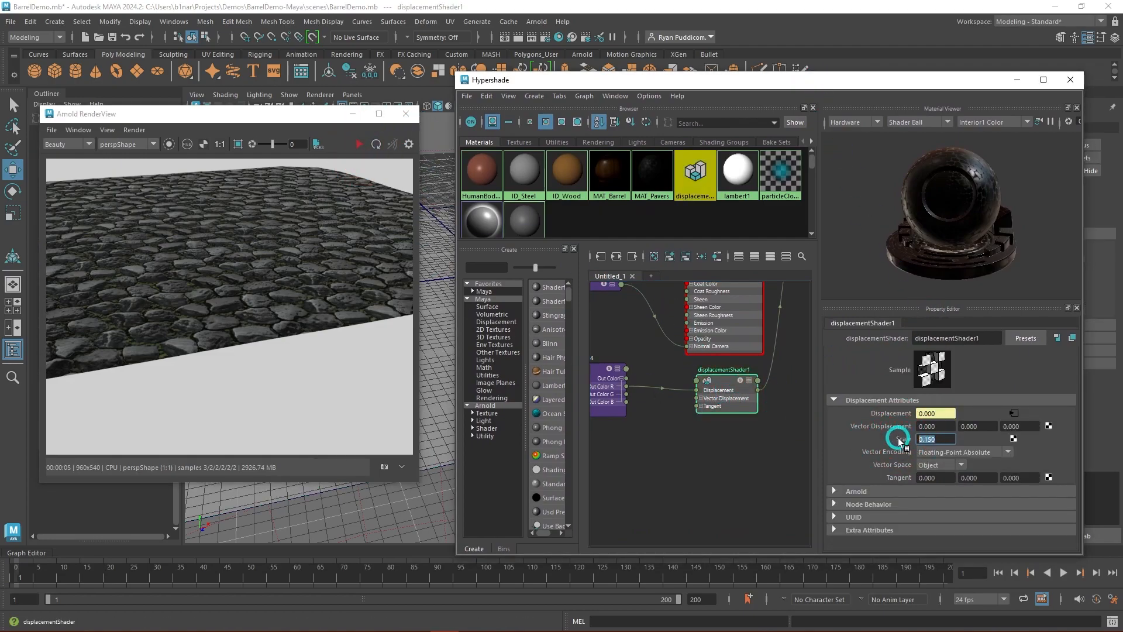
pyautogui.write('.5')
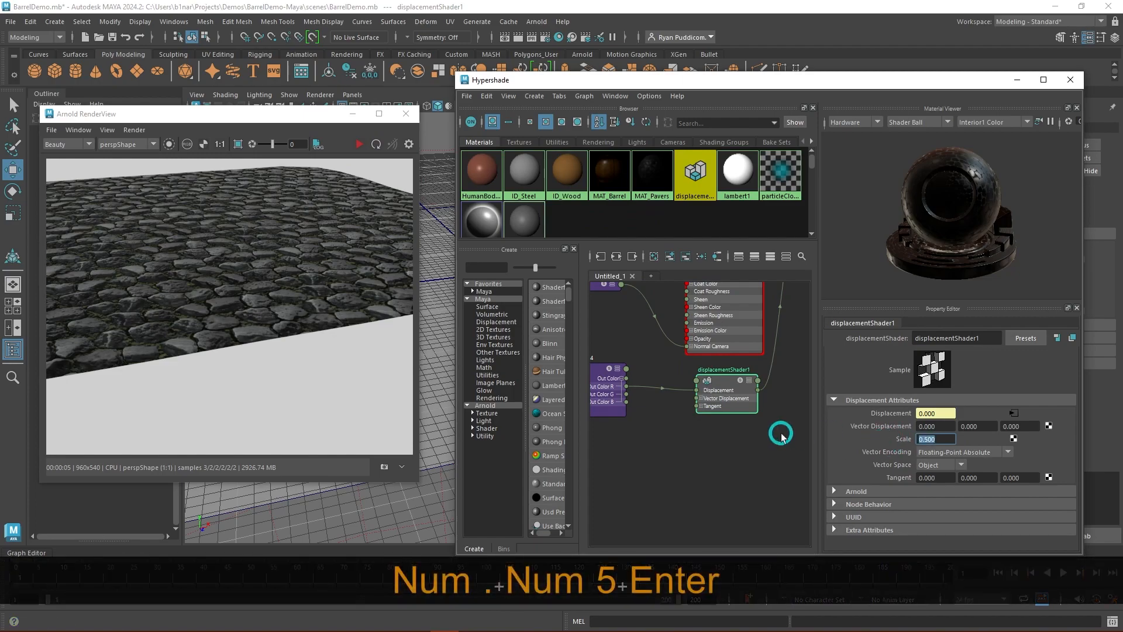
pyautogui.click(760, 446)
pyautogui.hotkey('ctrl', 's')
# - Render the plane with the stronger displacement and examine its overall shape and edges
pyautogui.click(374, 145)
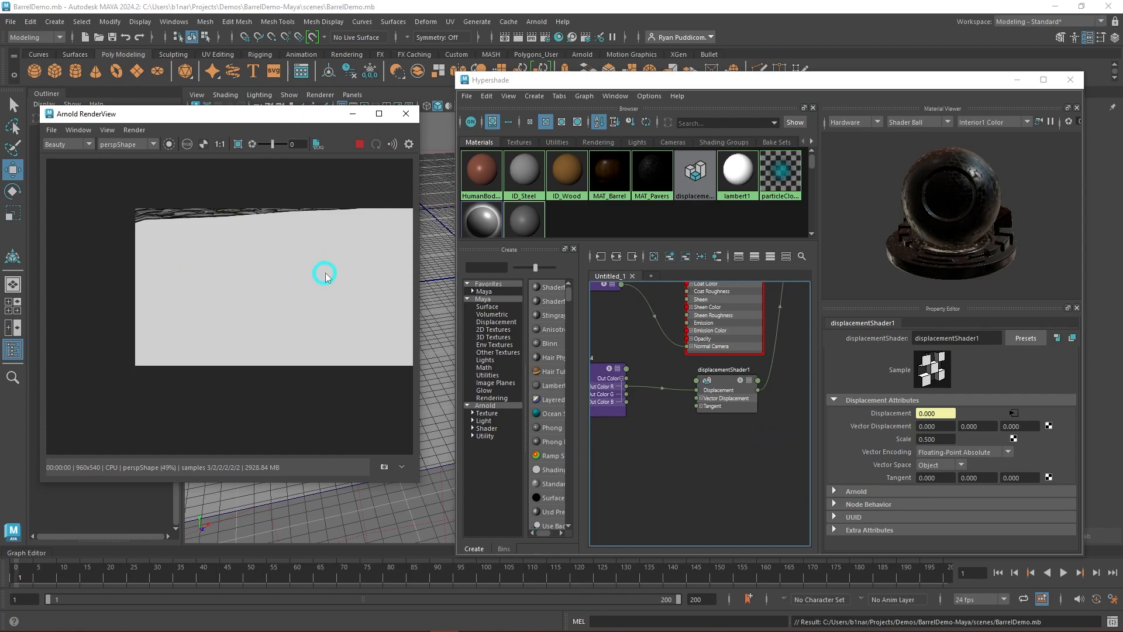
pyautogui.scroll(2, 325, 275)
pyautogui.moveTo(448, 261)
pyautogui.keyDown('alt'); pyautogui.mouseDown()
pyautogui.moveTo(437, 243)
pyautogui.moveTo(440, 258)
pyautogui.moveTo(459, 246)
pyautogui.moveTo(446, 254)
pyautogui.moveTo(452, 267)
pyautogui.mouseUp(); pyautogui.keyUp('alt')
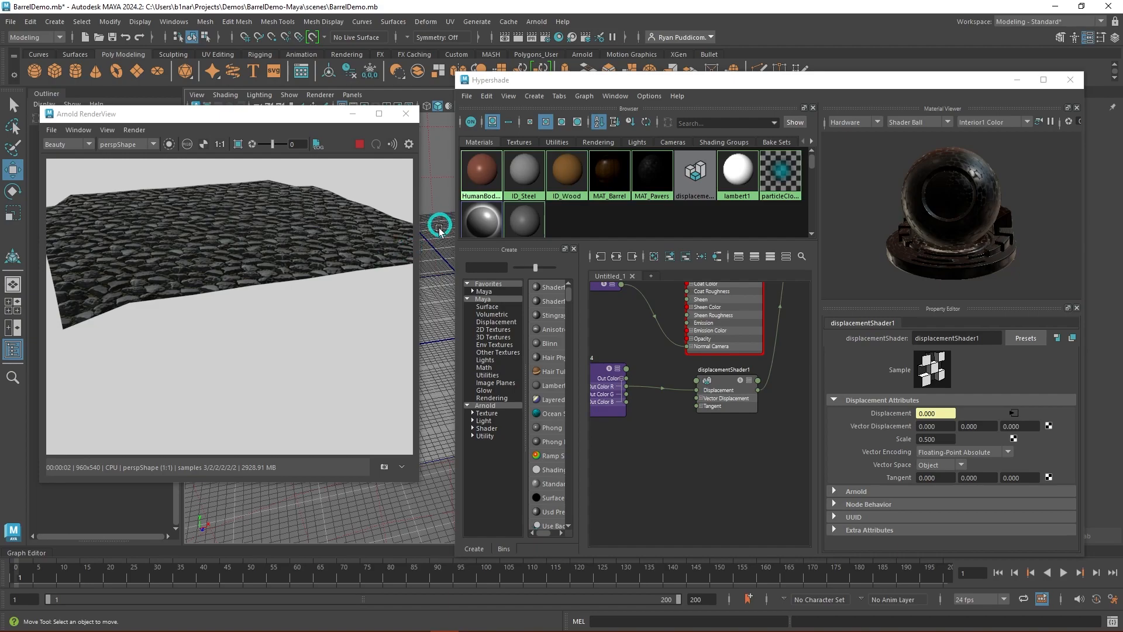
pyautogui.click(443, 309)
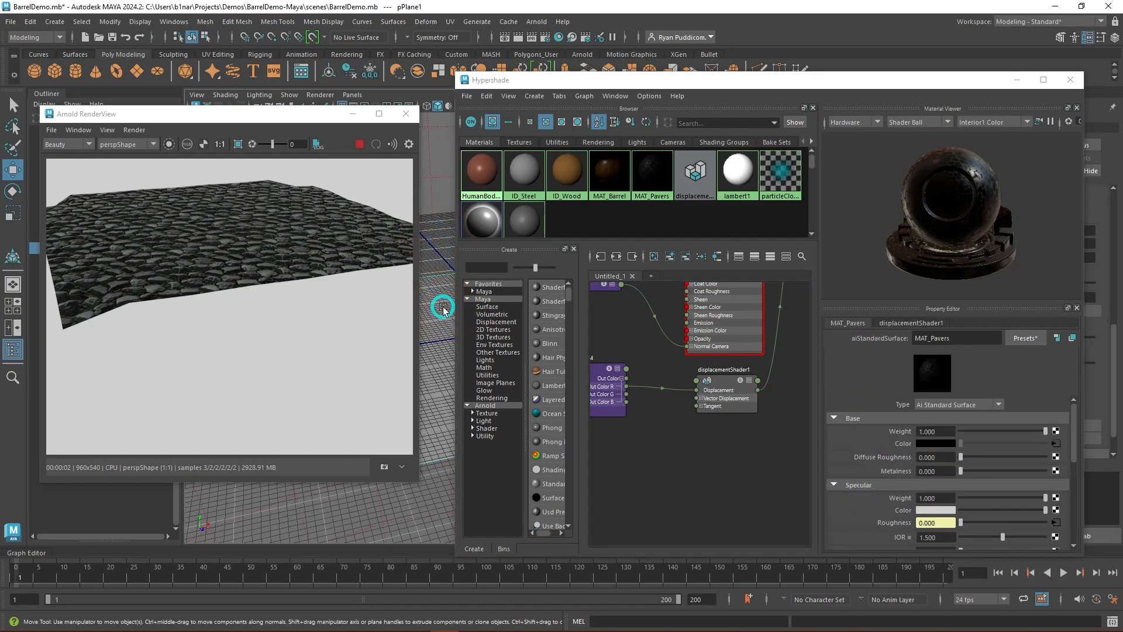
# - Stop the render and cut two crossing centred edge loops across the plane with Multi-Cut, dividing it into four faces
pyautogui.click(1011, 80)
pyautogui.click(359, 144)
pyautogui.keyDown('alt'); pyautogui.moveTo(585, 321); pyautogui.dragTo(617, 328); pyautogui.keyUp('alt')
pyautogui.keyDown('shift'); pyautogui.moveTo(602, 298); pyautogui.dragTo(534, 298, button='right'); pyautogui.keyUp('shift')
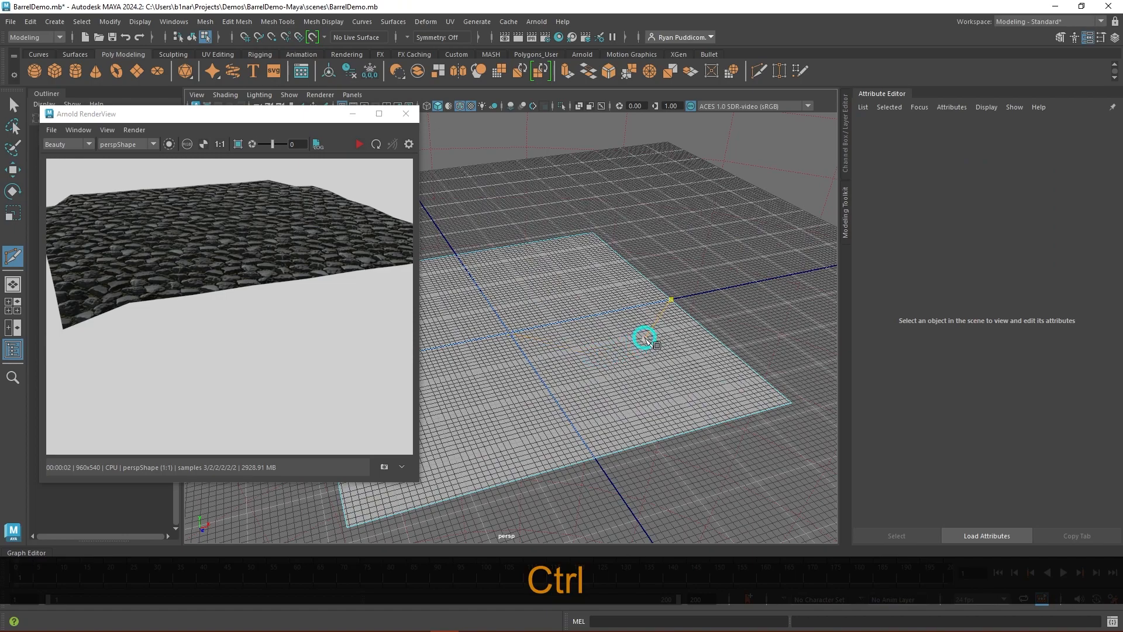
pyautogui.press('w')
pyautogui.moveTo(645, 306); pyautogui.dragTo(652, 275, button='right')
pyautogui.press('w')
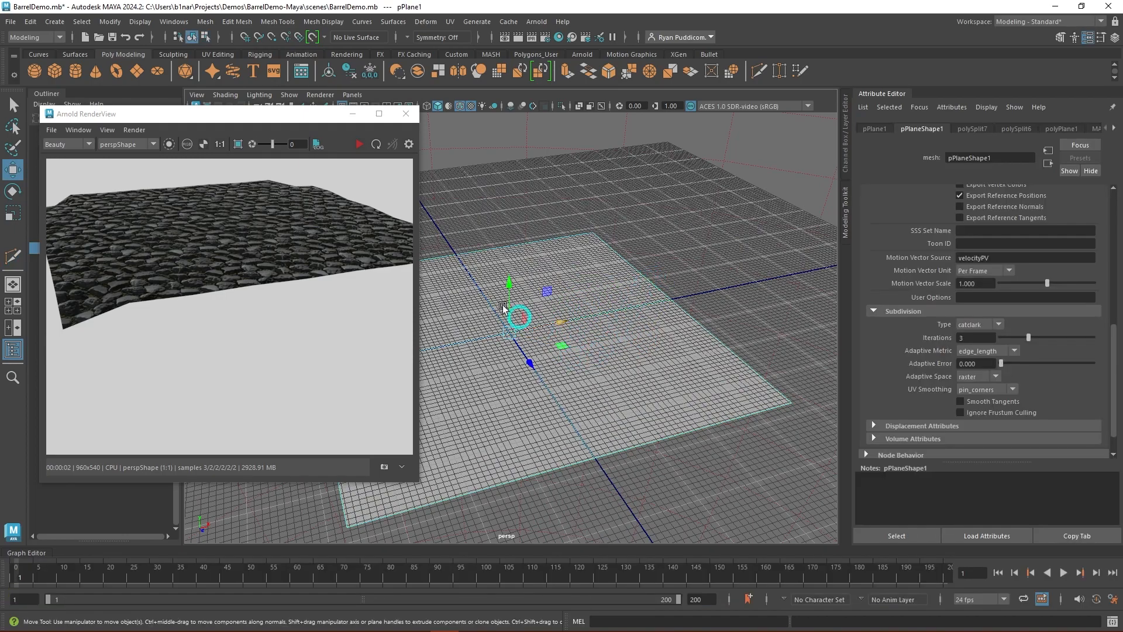
# - Render the four-face plane and examine the displaced surface and its edges from several angles
pyautogui.click(354, 147)
pyautogui.click(502, 395)
pyautogui.moveTo(494, 409)
pyautogui.keyDown('alt'); pyautogui.mouseDown()
pyautogui.moveTo(494, 393)
pyautogui.moveTo(391, 389)
pyautogui.moveTo(507, 408)
pyautogui.moveTo(493, 405)
pyautogui.mouseUp(); pyautogui.keyUp('alt')
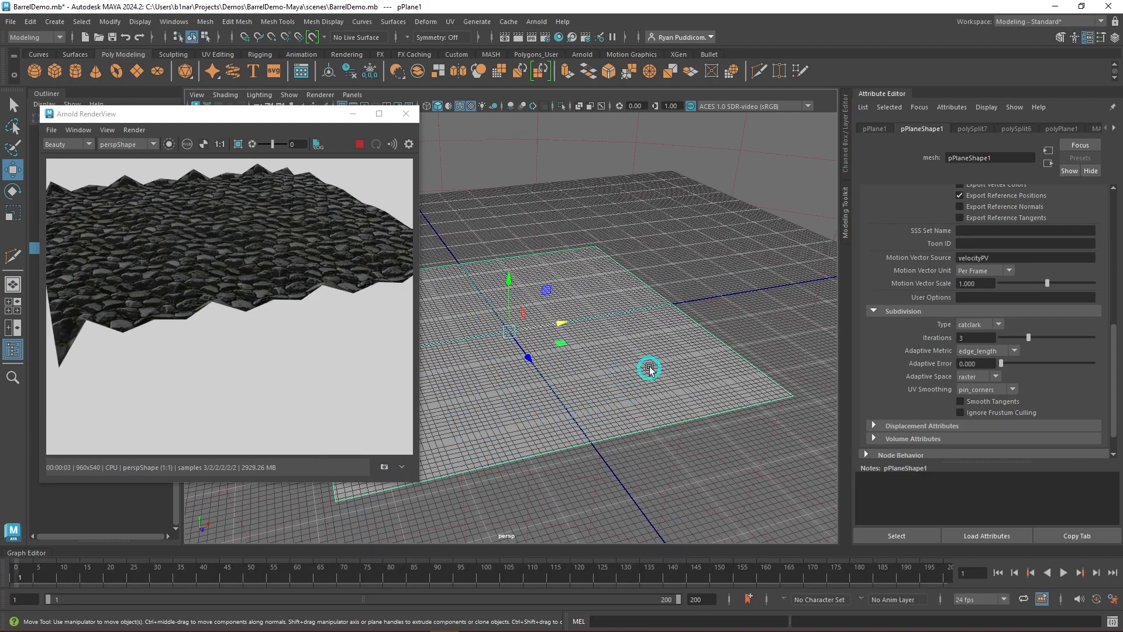
pyautogui.scroll(2, 599, 381)
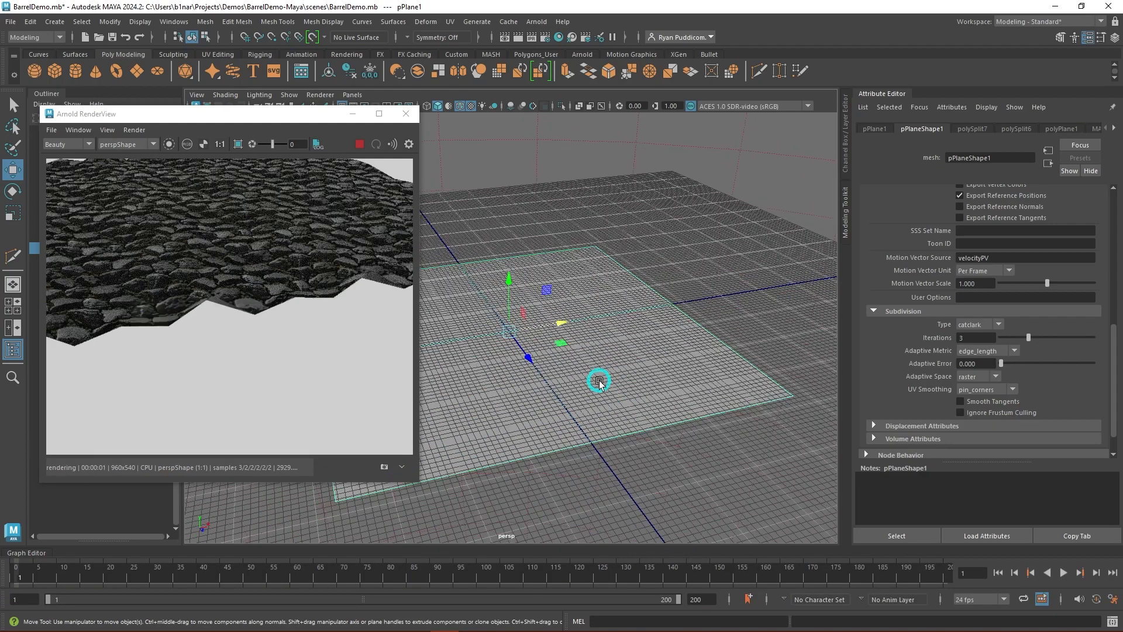
pyautogui.keyDown('alt'); pyautogui.moveTo(601, 383); pyautogui.dragTo(677, 416); pyautogui.keyUp('alt')
pyautogui.keyDown('alt'); pyautogui.moveTo(606, 379); pyautogui.dragTo(493, 281); pyautogui.keyUp('alt')
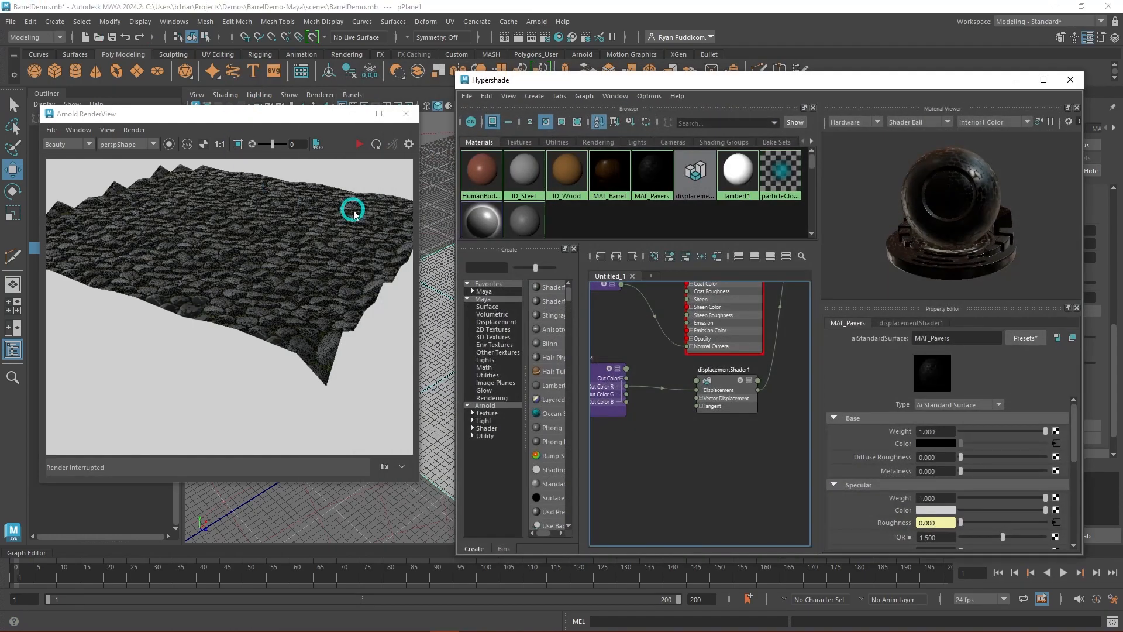
# - Set both Repeat UV values of place2dTexture3 to 1, save the scene and test the pavers in a render
pyautogui.scroll(-4, 652, 434)
pyautogui.keyDown('alt'); pyautogui.moveTo(655, 451); pyautogui.dragTo(777, 416, button='middle'); pyautogui.keyUp('alt')
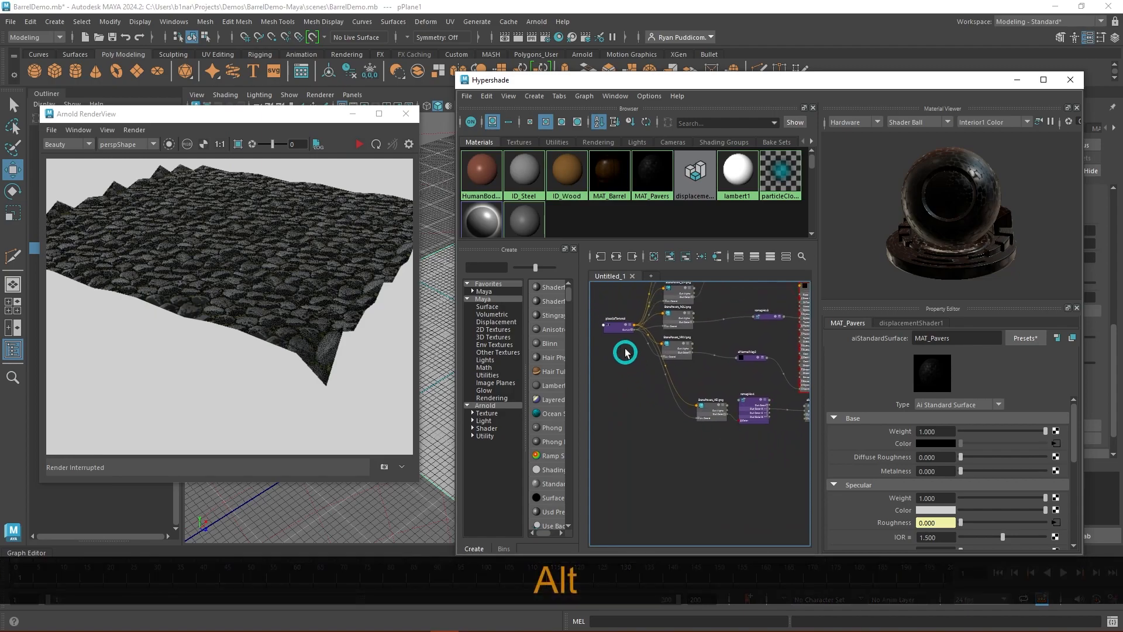
pyautogui.click(618, 330)
pyautogui.scroll(-3, 668, 393)
pyautogui.keyDown('alt'); pyautogui.moveTo(660, 404); pyautogui.dragTo(618, 402, button='middle'); pyautogui.keyUp('alt')
pyautogui.moveTo(944, 454); pyautogui.dragTo(919, 454)
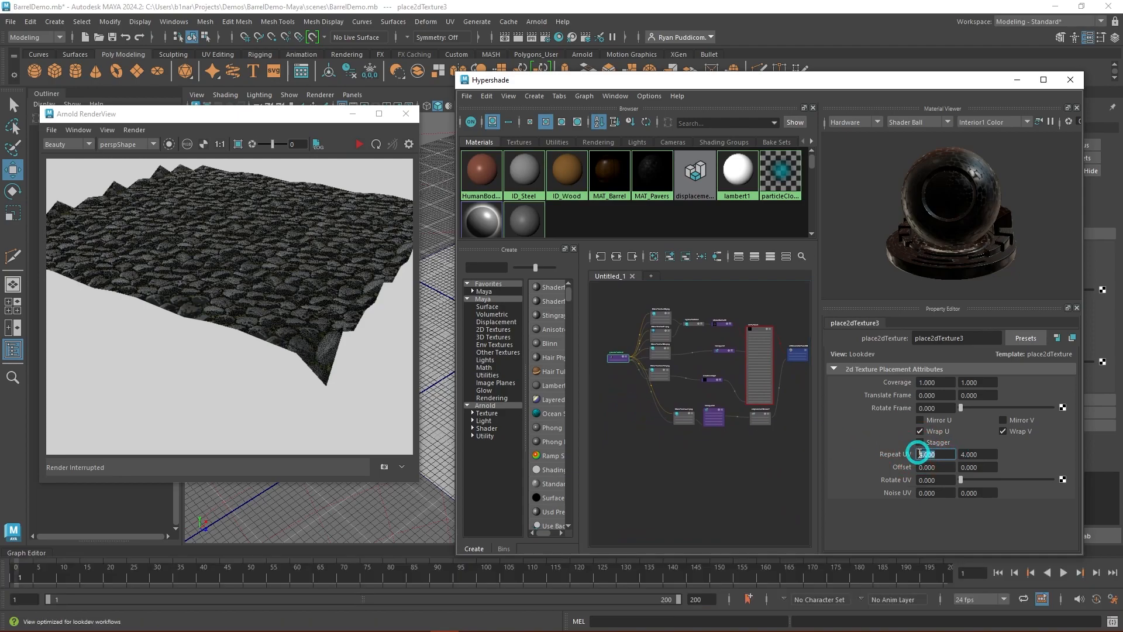
pyautogui.write('1')
pyautogui.press('Tab')
pyautogui.hotkey('ctrl', 's')
pyautogui.click(358, 144)
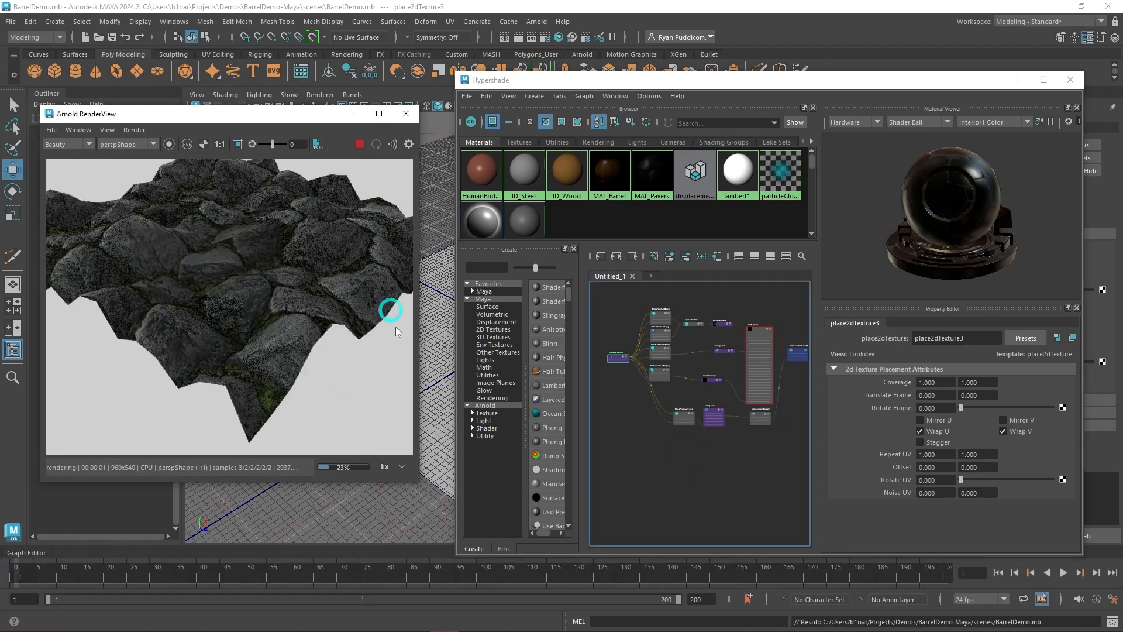
pyautogui.click(360, 148)
# - Set both Repeat UV values of place2dTexture3 to 2 and save the scene
pyautogui.moveTo(948, 454); pyautogui.dragTo(907, 455)
pyautogui.write('2')
pyautogui.press('Tab')
pyautogui.write('2')
pyautogui.press('Tab')
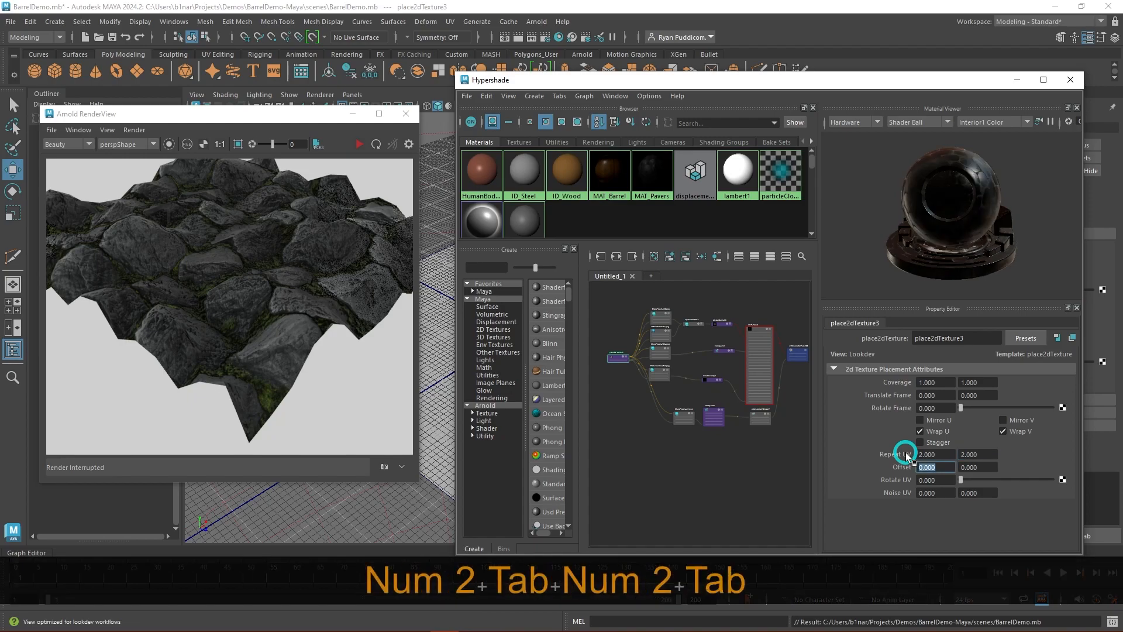
pyautogui.click(746, 488)
pyautogui.hotkey('ctrl', 's')
# - Render the plane with the updated texture repeat, examine the stones from a lower angle and stop the render
pyautogui.click(360, 144)
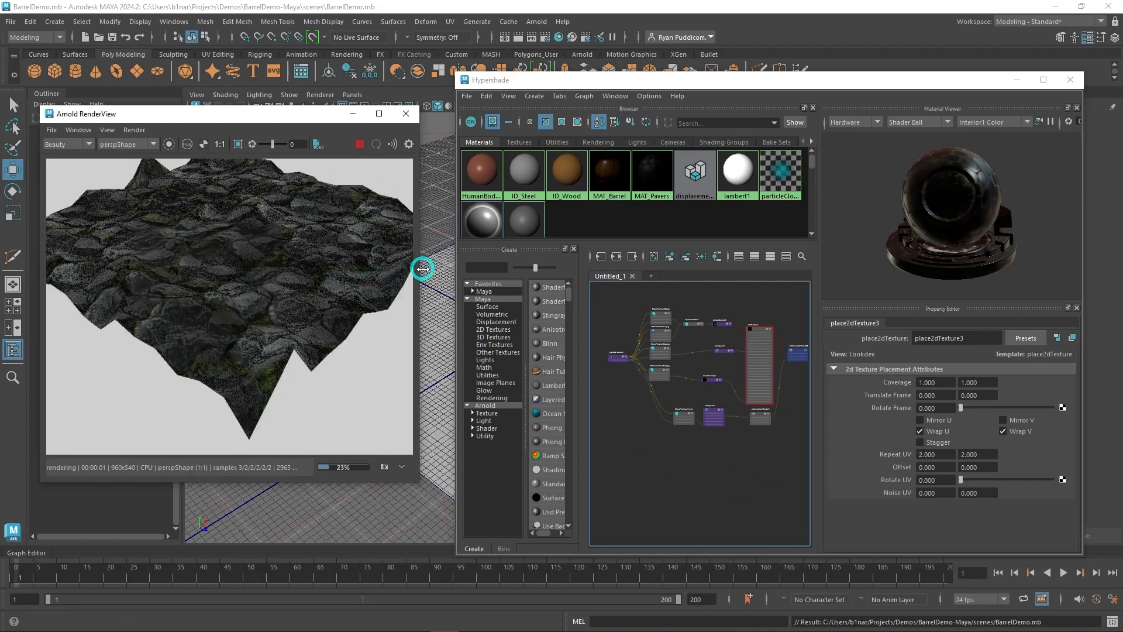
pyautogui.click(1018, 82)
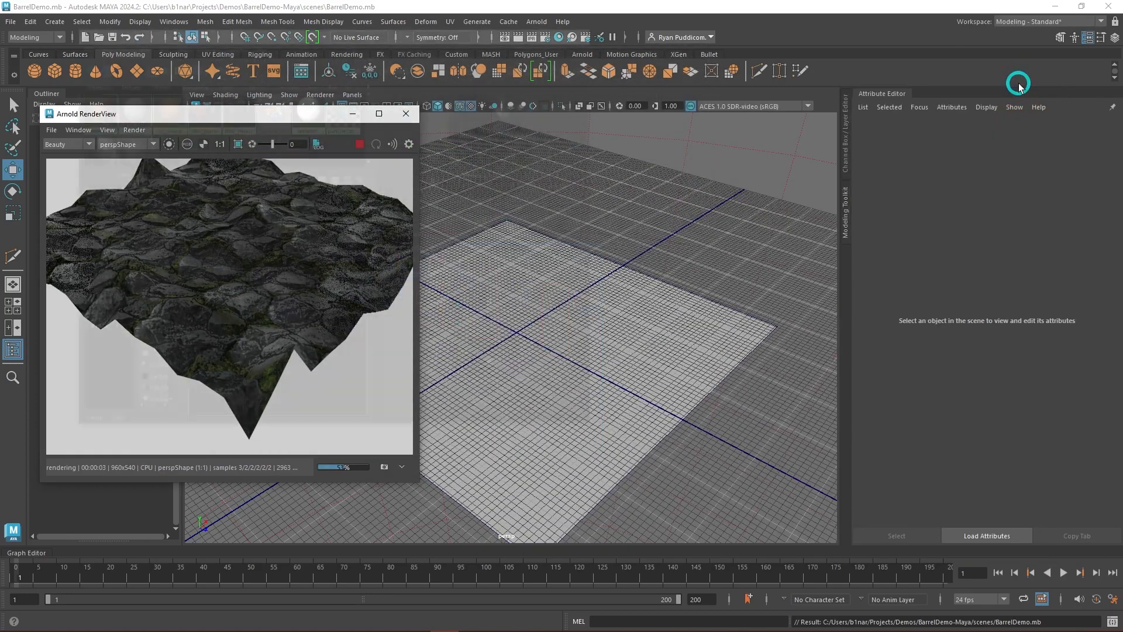
pyautogui.keyDown('alt'); pyautogui.moveTo(557, 395); pyautogui.dragTo(566, 284); pyautogui.keyUp('alt')
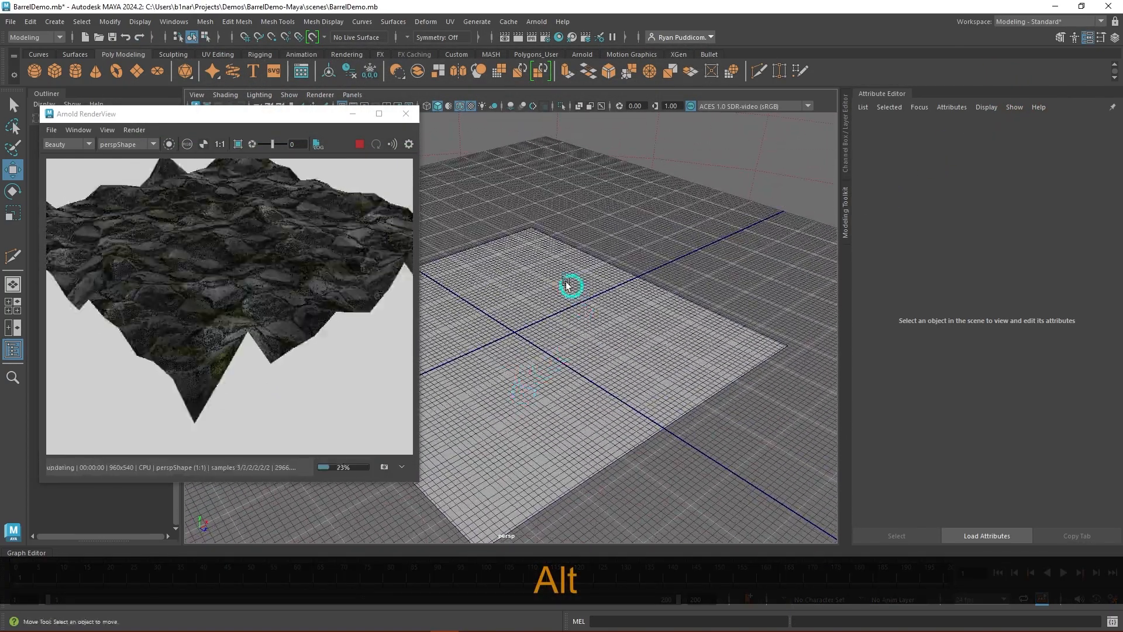
pyautogui.click(358, 145)
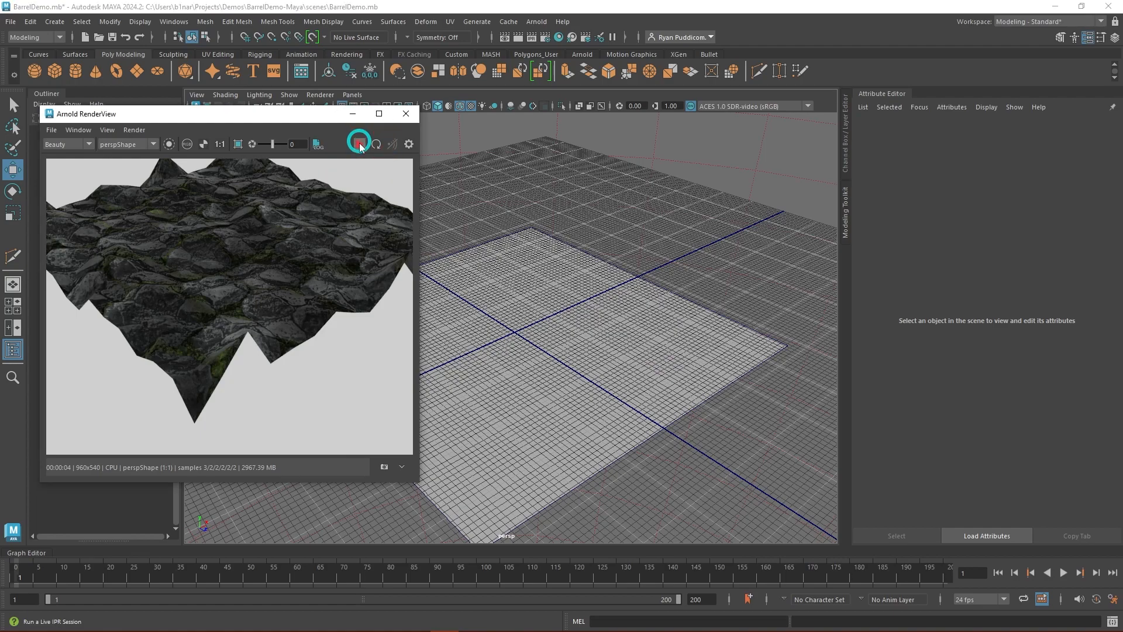
# - Minimize the Arnold RenderView and delete the test plane from the scene
pyautogui.click(359, 115)
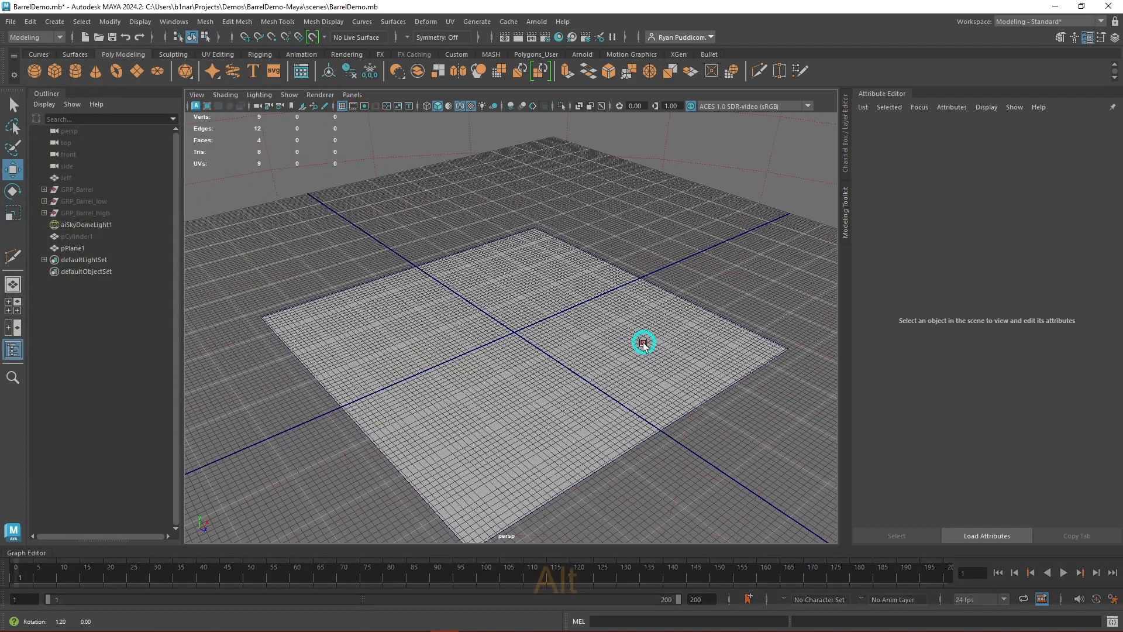
pyautogui.keyDown('alt'); pyautogui.moveTo(647, 338); pyautogui.dragTo(571, 334); pyautogui.keyUp('alt')
pyautogui.click(570, 338)
pyautogui.press('Delete')
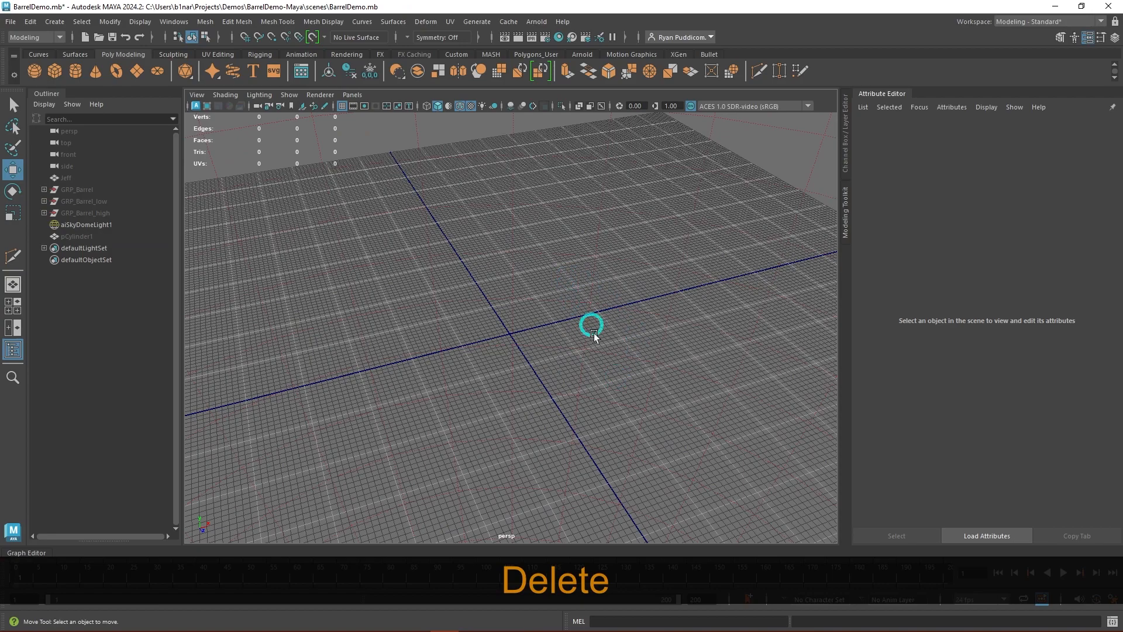
# - Select the hidden pCylinder1 in the Outliner and make it visible again
pyautogui.keyDown('alt'); pyautogui.moveTo(507, 382); pyautogui.dragTo(394, 349); pyautogui.keyUp('alt')
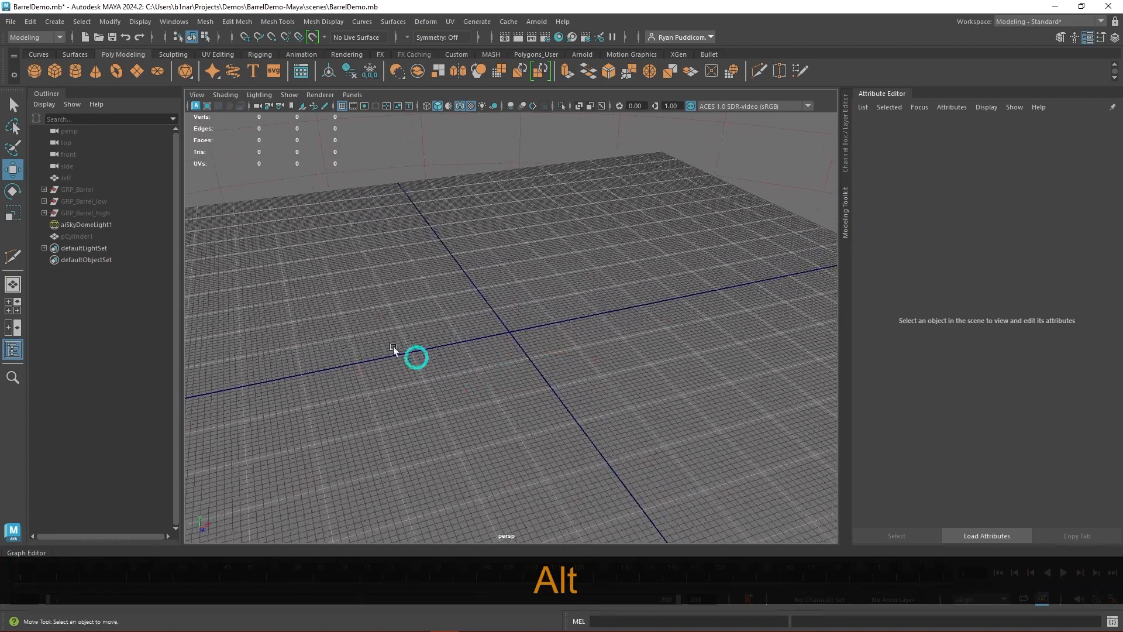
pyautogui.click(84, 236)
pyautogui.press('h')
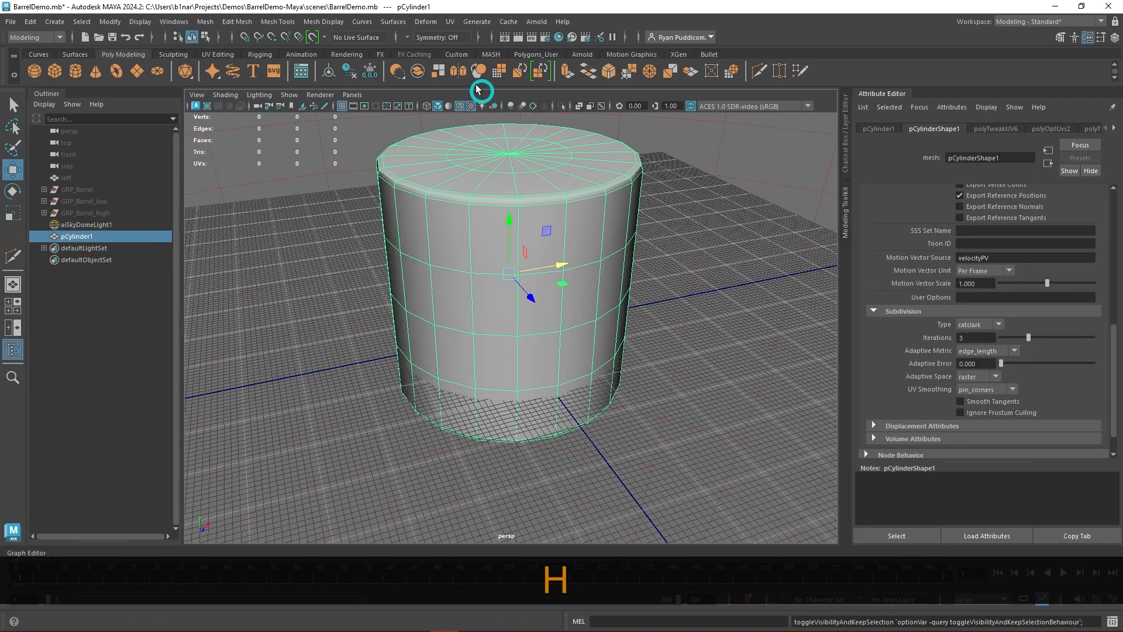
# - Bring back the Hypershade and Arnold RenderView windows and render the cylinder with the pavers material
pyautogui.moveTo(632, 0); pyautogui.dragTo(699, 80)
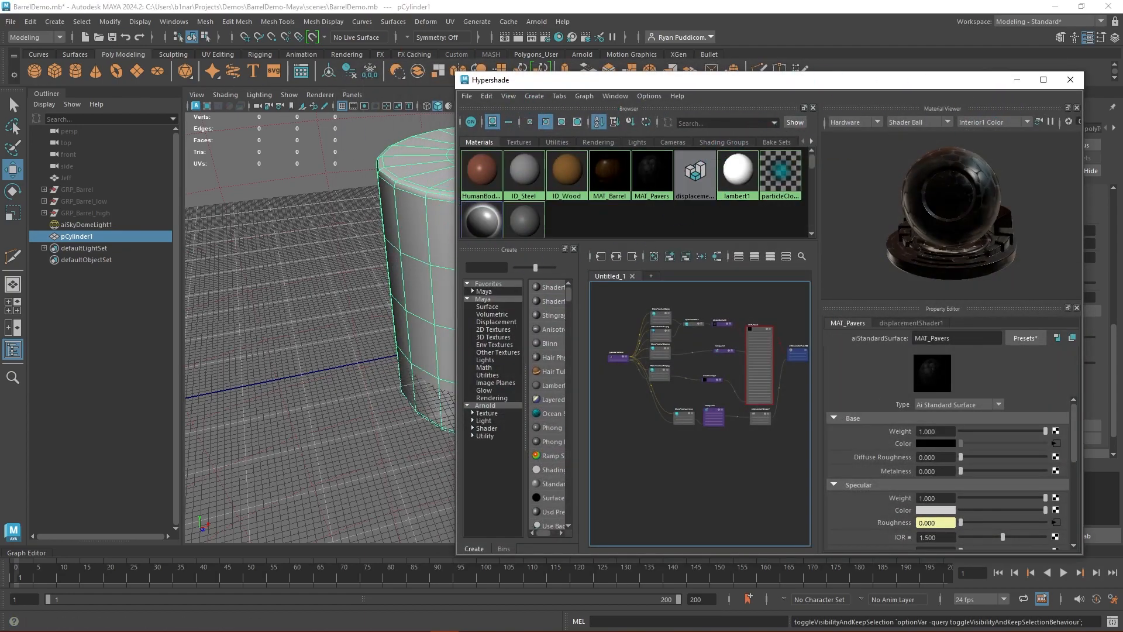
pyautogui.hotkey('alt', 'Tab')
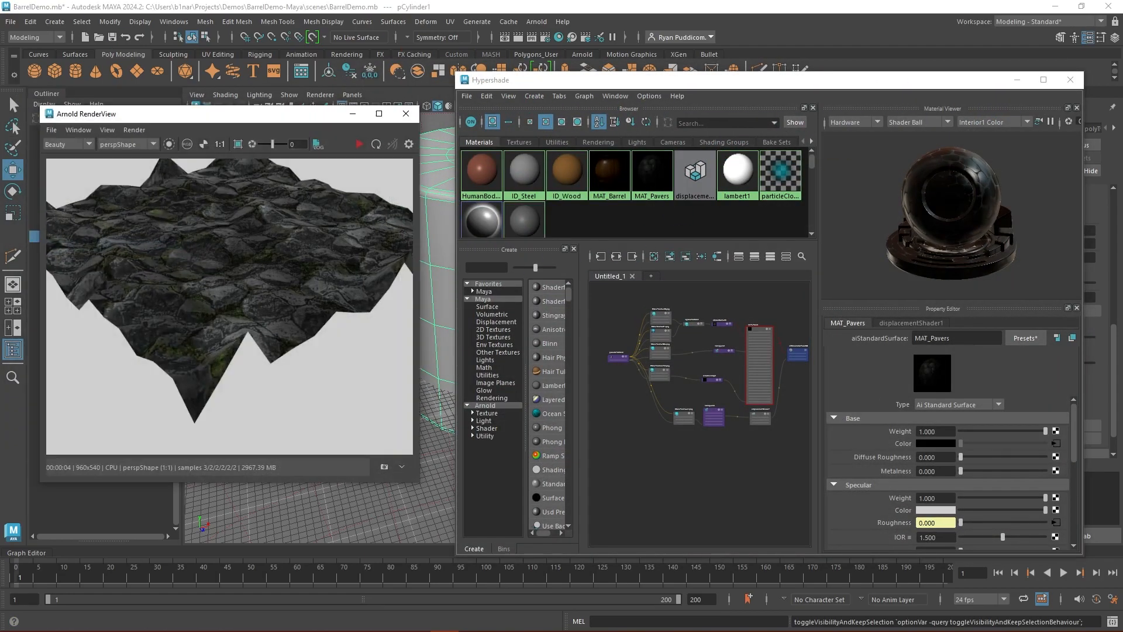
pyautogui.click(356, 149)
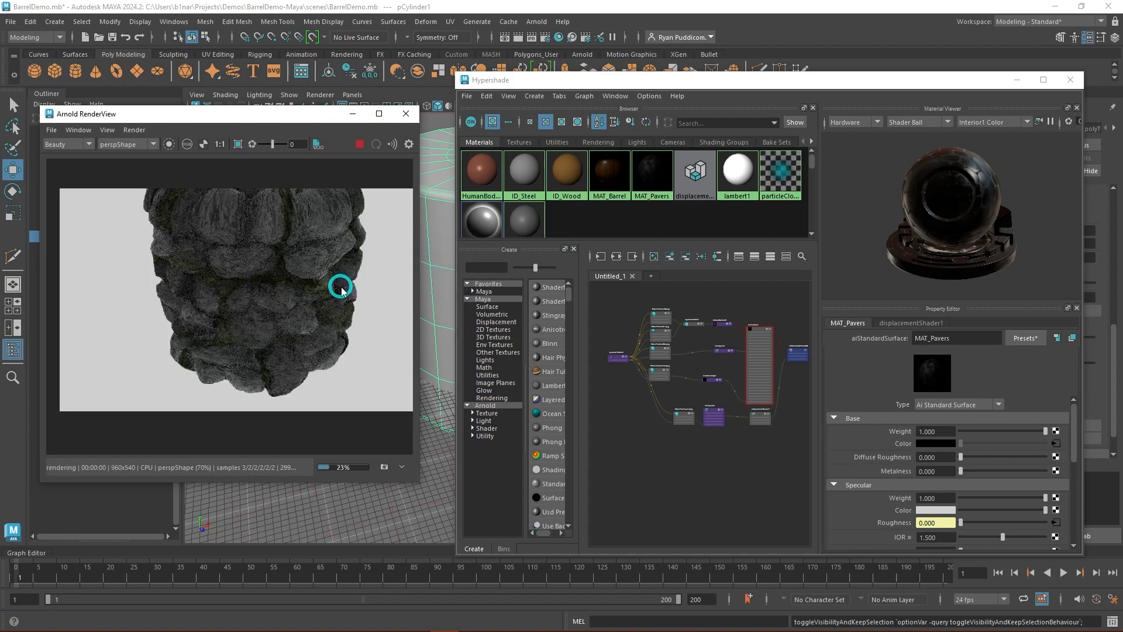
# - Examine the rendered pavers on the cylinder up close and from another viewing angle, and stop the render
pyautogui.scroll(1, 341, 287)
pyautogui.scroll(-2, 439, 278)
pyautogui.keyDown('alt'); pyautogui.moveTo(437, 209); pyautogui.dragTo(446, 287); pyautogui.keyUp('alt')
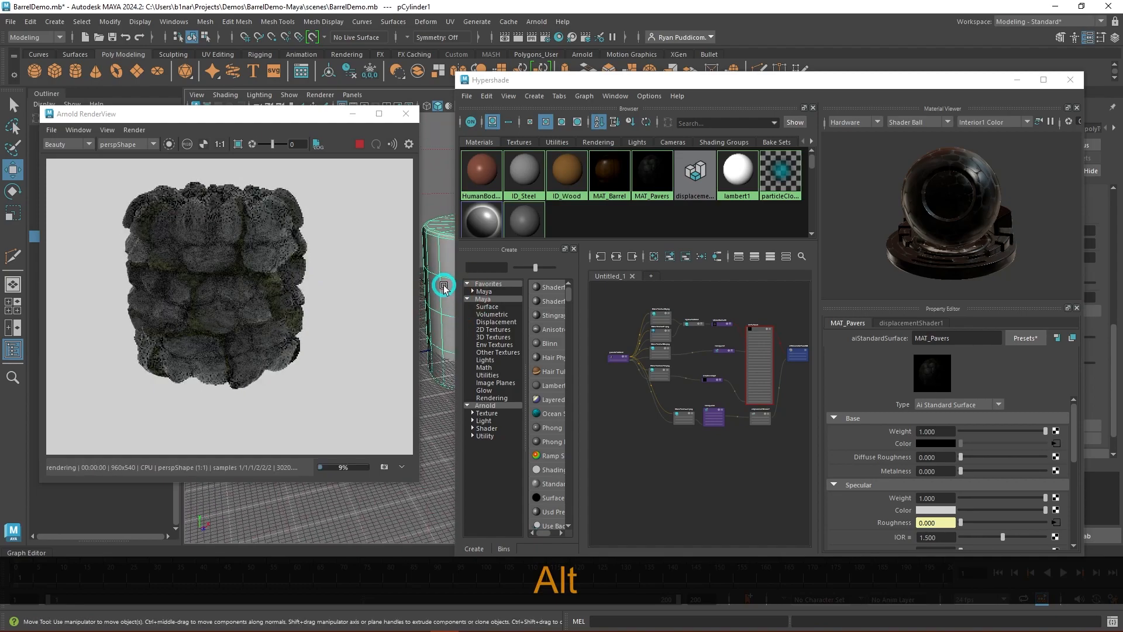
pyautogui.click(359, 144)
# - Set Repeat UV of the pavers' place2dTexture3 node to 4 in both directions and save the scene
pyautogui.click(615, 355)
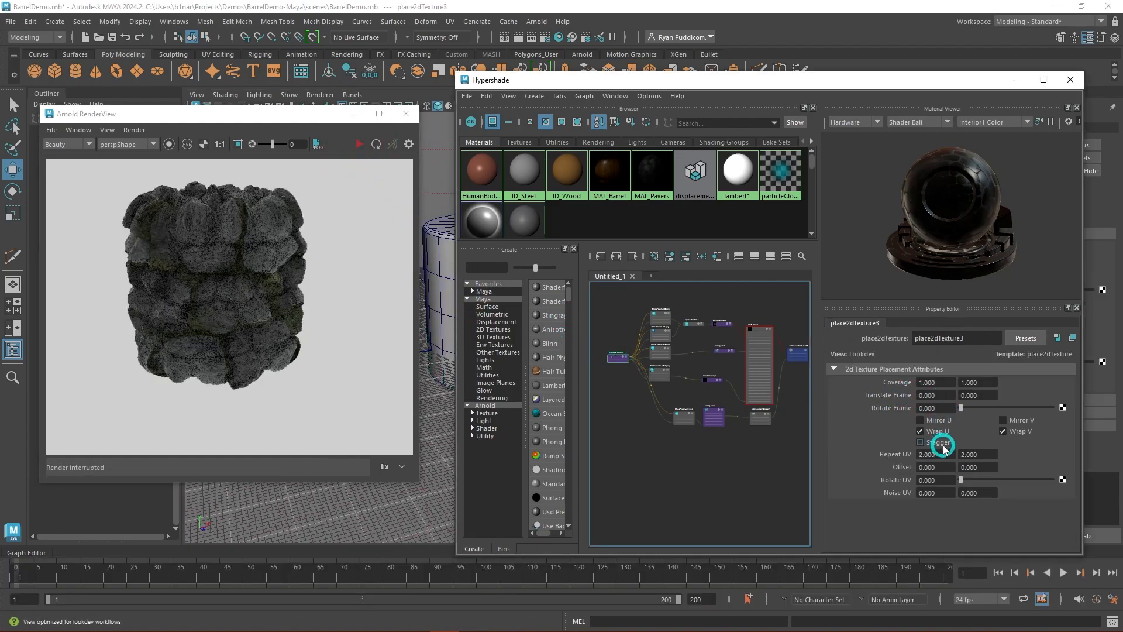
pyautogui.moveTo(946, 451); pyautogui.dragTo(907, 454)
pyautogui.write('4')
pyautogui.press('Tab')
pyautogui.write('4')
pyautogui.press('Tab')
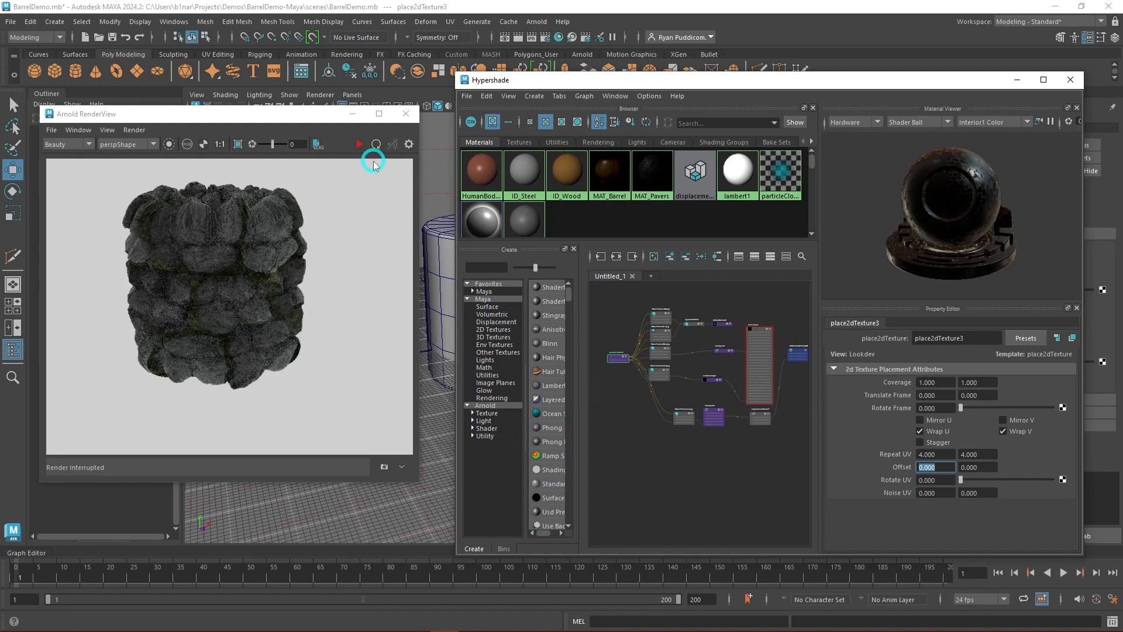
pyautogui.click(721, 477)
pyautogui.hotkey('ctrl', 's')
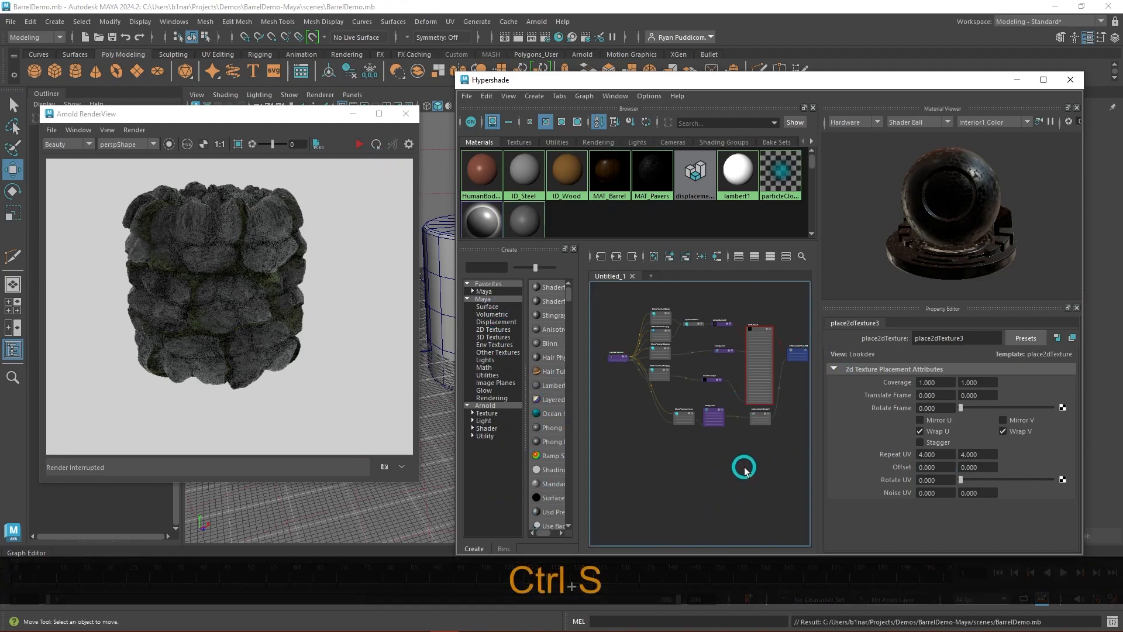
# - Render the cylinder, inspect the displaced stones up close, select displacementShader1 and stop the render
pyautogui.click(359, 147)
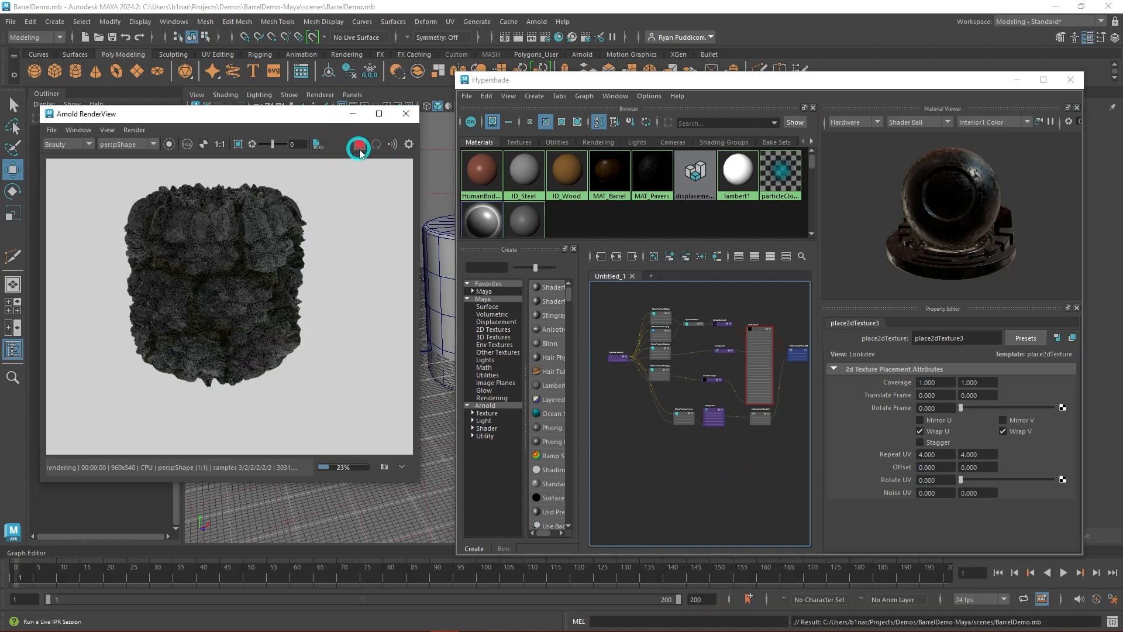
pyautogui.scroll(1, 347, 304)
pyautogui.click(754, 421)
pyautogui.click(359, 144)
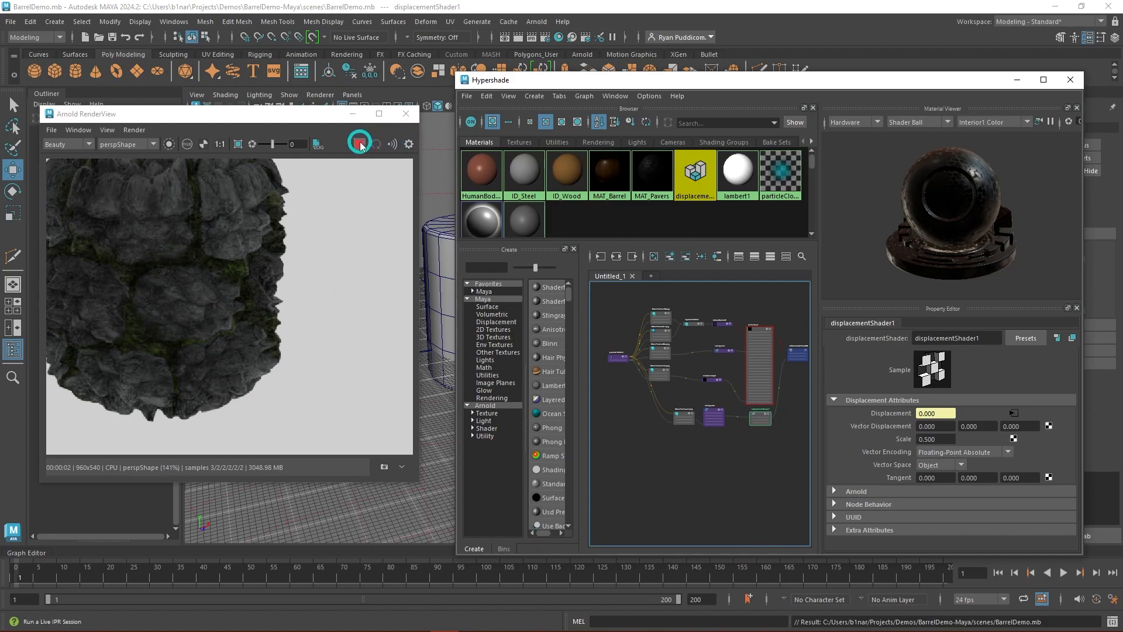
# - Set the Scale of displacementShader1 to 0.1 and save the scene
pyautogui.click(936, 439)
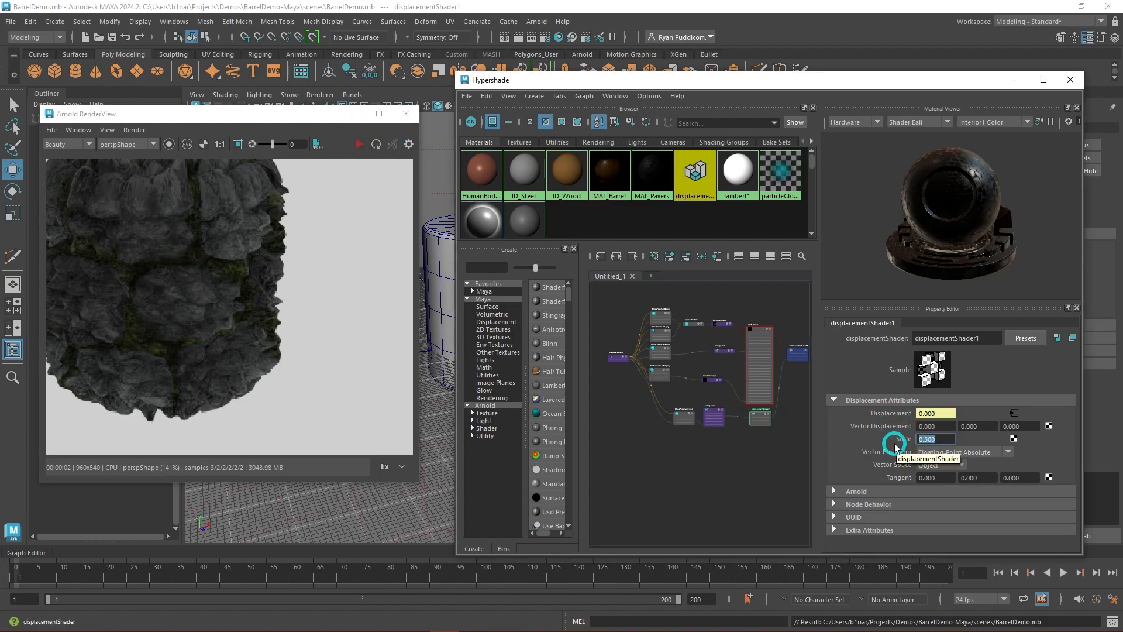
pyautogui.write('.1')
pyautogui.press('Return')
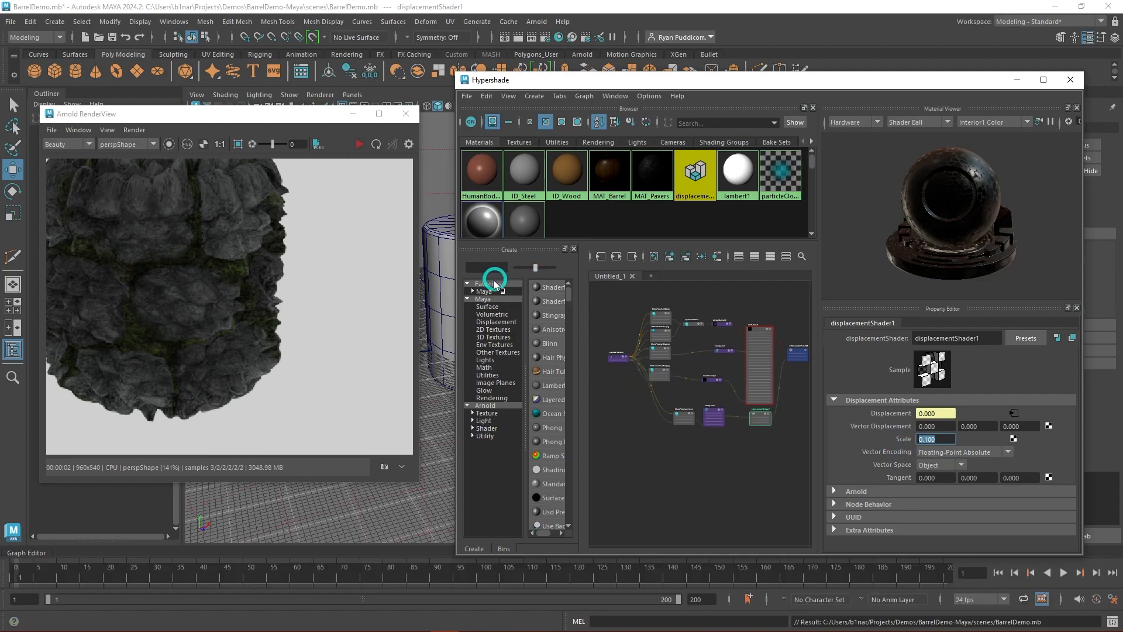
pyautogui.click(679, 460)
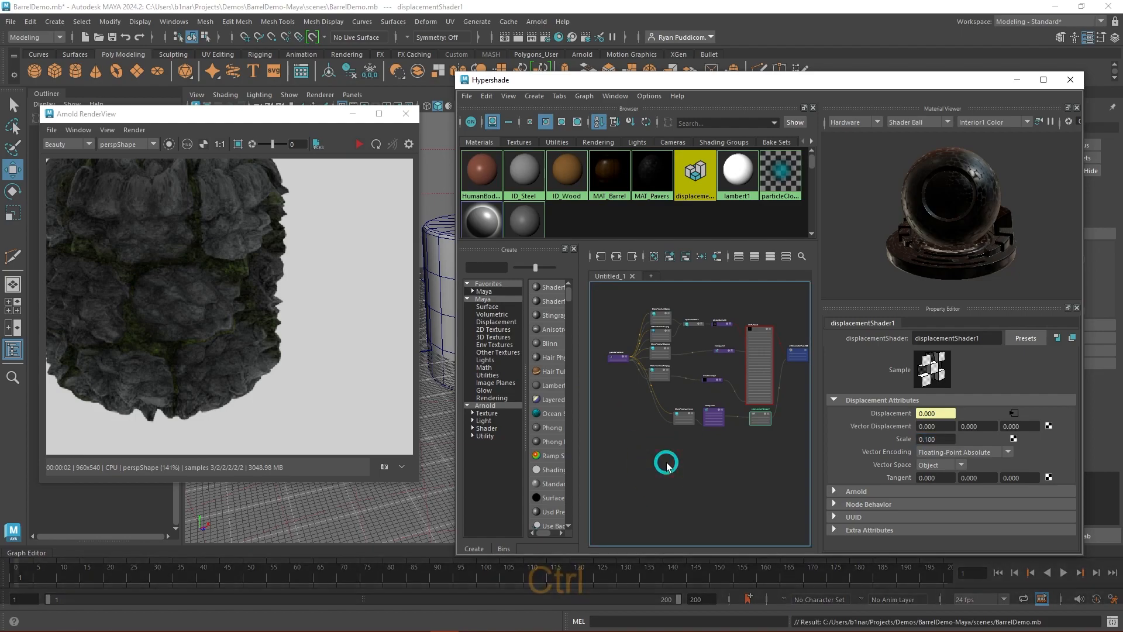
pyautogui.hotkey('ctrl', 's')
# - Render the cylinder with the reduced displacement and check the place2dTexture3 repeat settings against the result
pyautogui.click(359, 144)
pyautogui.click(384, 262)
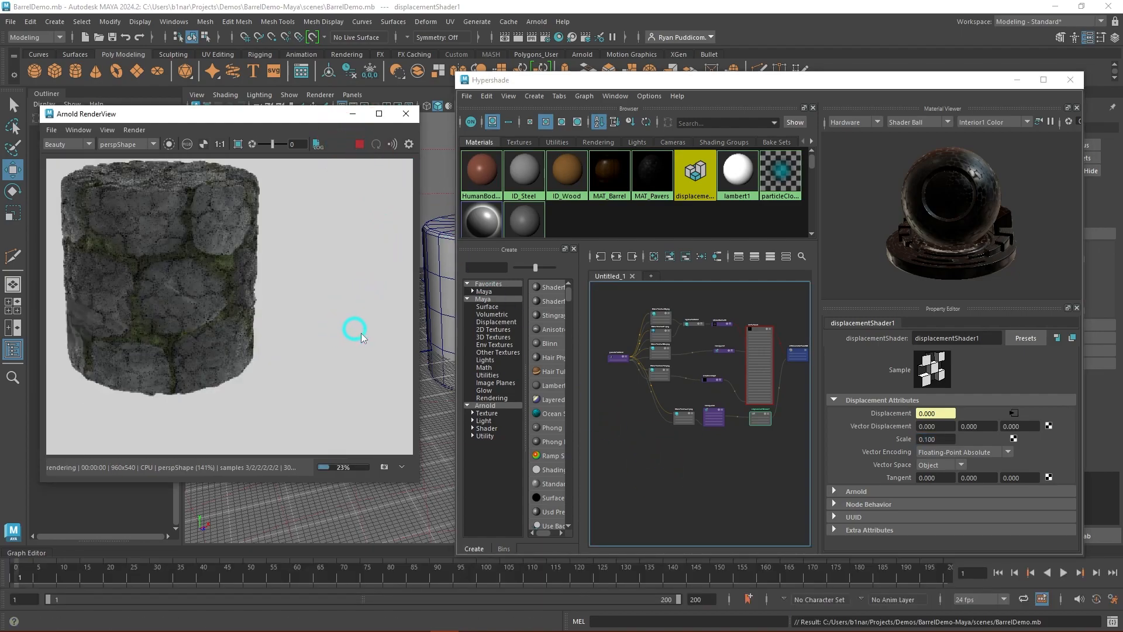
pyautogui.click(613, 362)
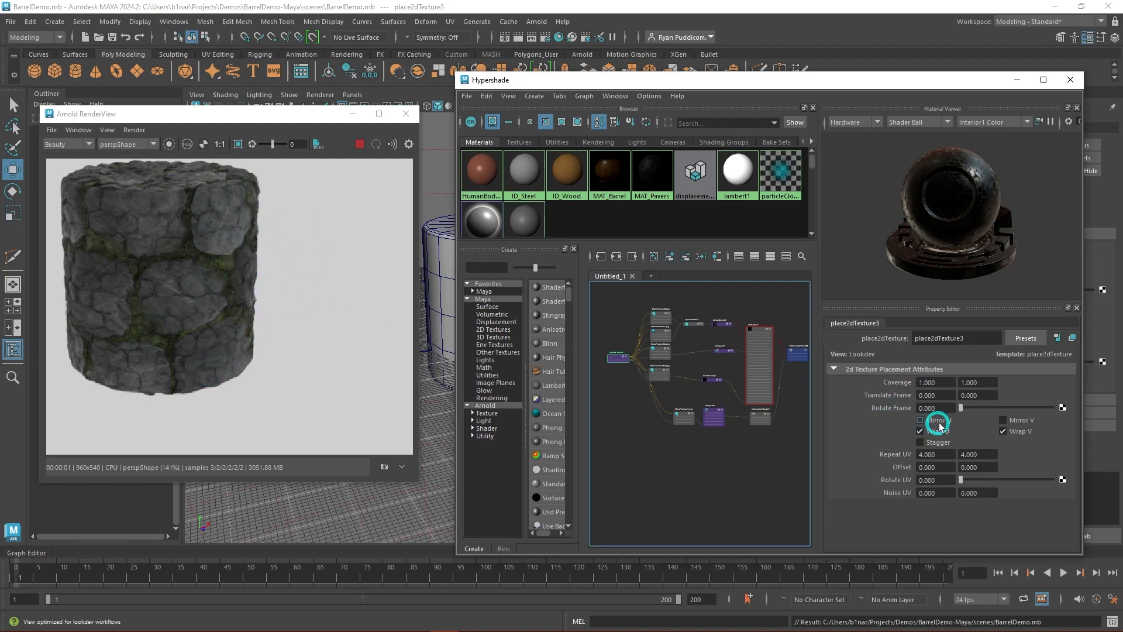
# - Close and reopen the Arnold RenderView, render the cylinder again to refresh the texture repeat, and stop the render
pyautogui.click(409, 113)
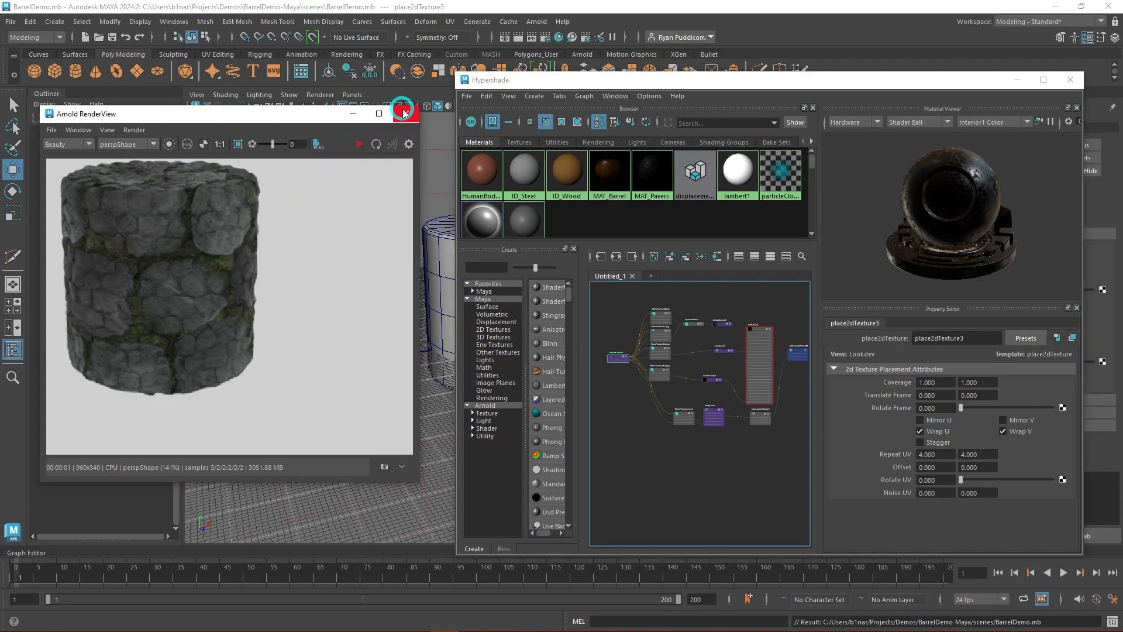
pyautogui.click(407, 113)
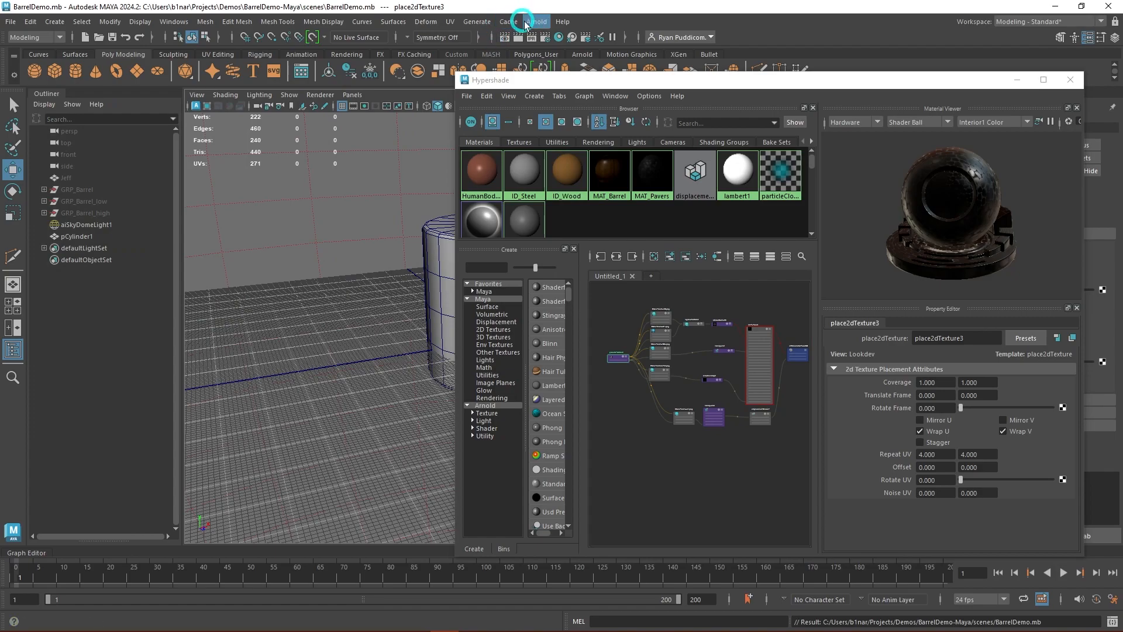
pyautogui.click(530, 21)
pyautogui.click(582, 50)
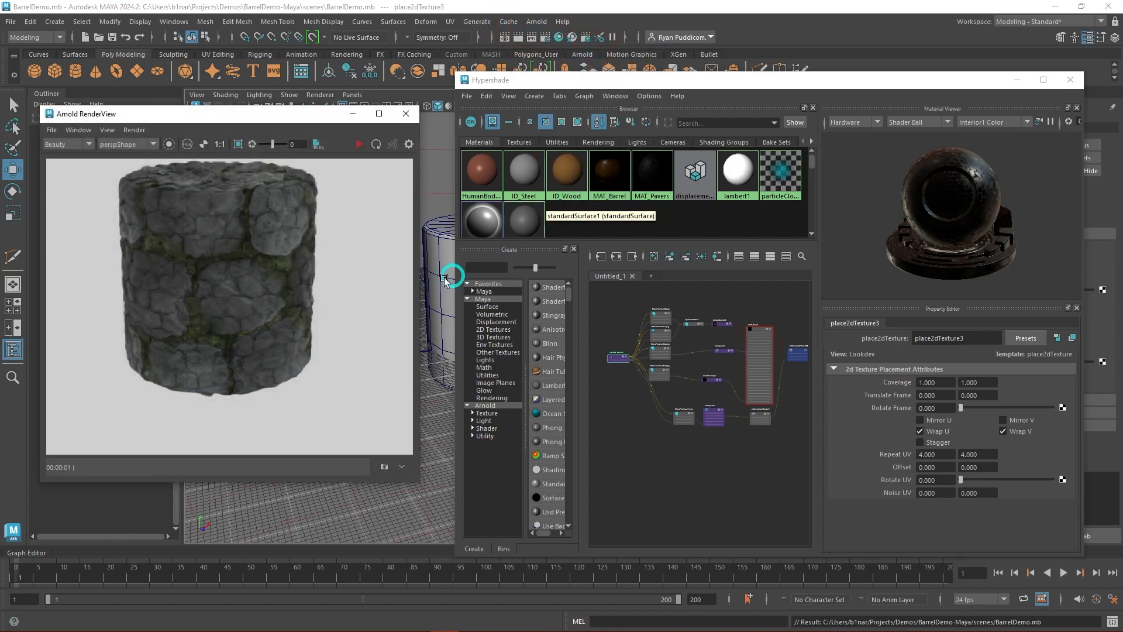
pyautogui.click(358, 144)
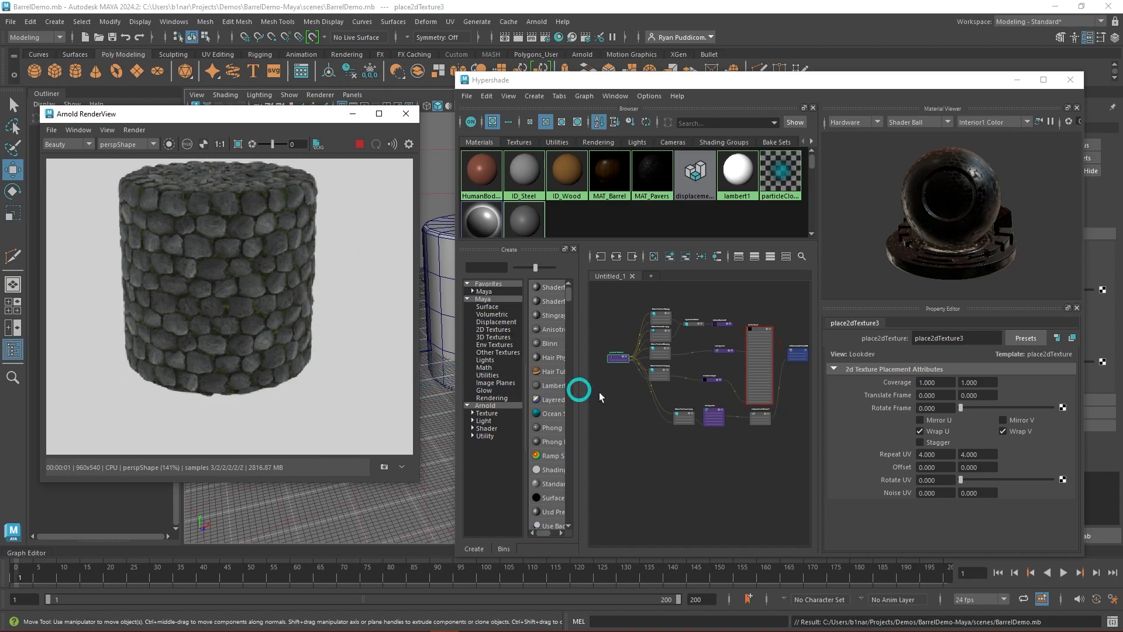
pyautogui.click(359, 144)
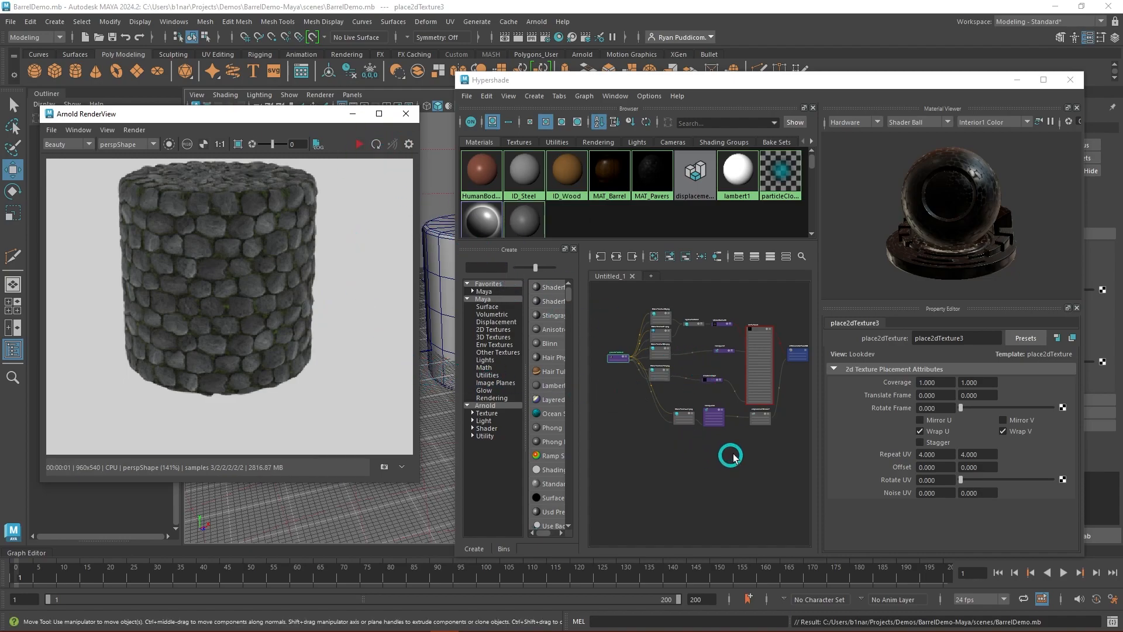
# - Set the Scale of displacementShader1 to 0.25 and save the scene
pyautogui.click(758, 420)
pyautogui.click(914, 464)
pyautogui.moveTo(950, 440); pyautogui.dragTo(911, 440)
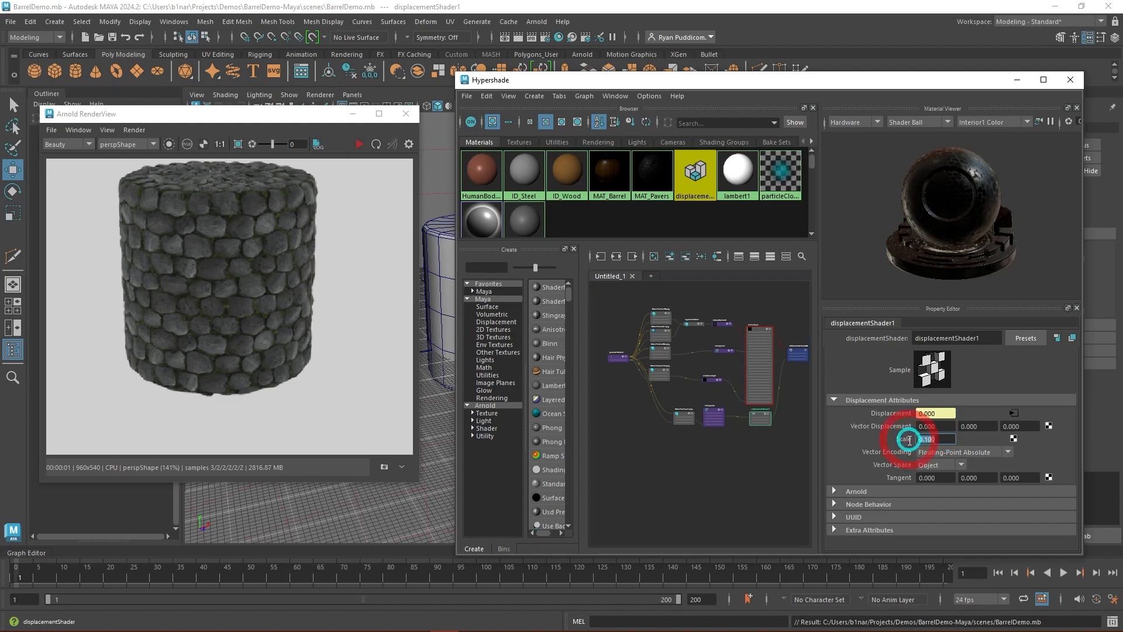
pyautogui.write('.25')
pyautogui.press('Return')
pyautogui.click(671, 460)
pyautogui.hotkey('ctrl', 's')
# - Render the cylinder with the new displacement scale and examine the stones from a lower, closer angle
pyautogui.click(369, 248)
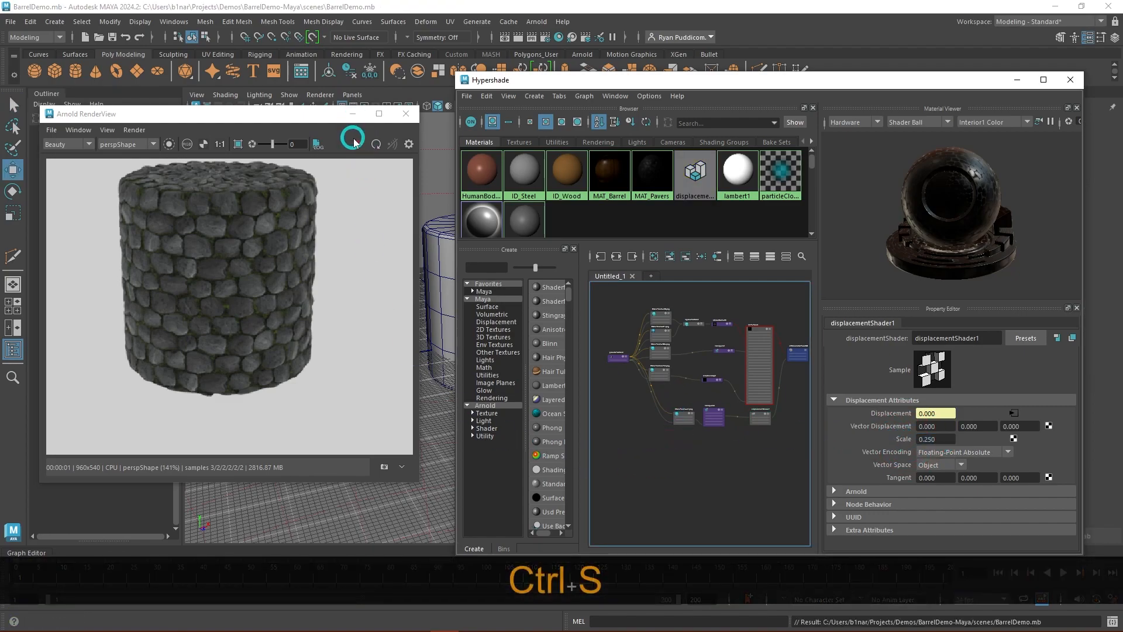
pyautogui.click(355, 142)
pyautogui.click(403, 219)
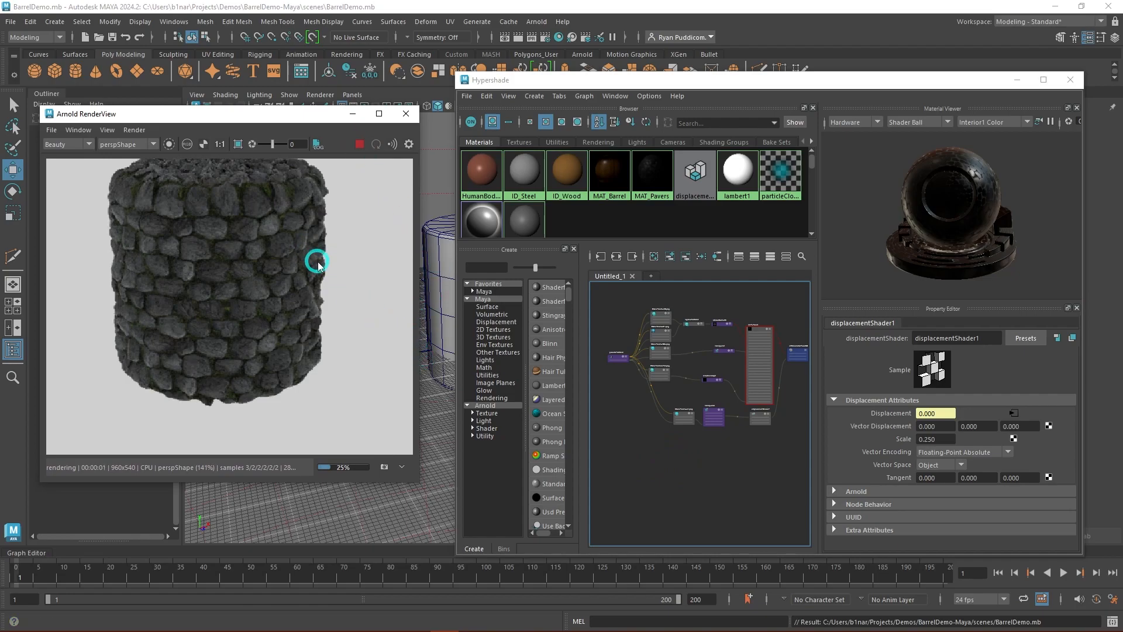
pyautogui.moveTo(443, 289)
pyautogui.keyDown('alt'); pyautogui.mouseDown()
pyautogui.moveTo(431, 240)
pyautogui.moveTo(429, 296)
pyautogui.moveTo(439, 282)
pyautogui.mouseUp(); pyautogui.keyUp('alt')
pyautogui.keyDown('alt'); pyautogui.scroll(3, 439, 282); pyautogui.keyUp('alt')
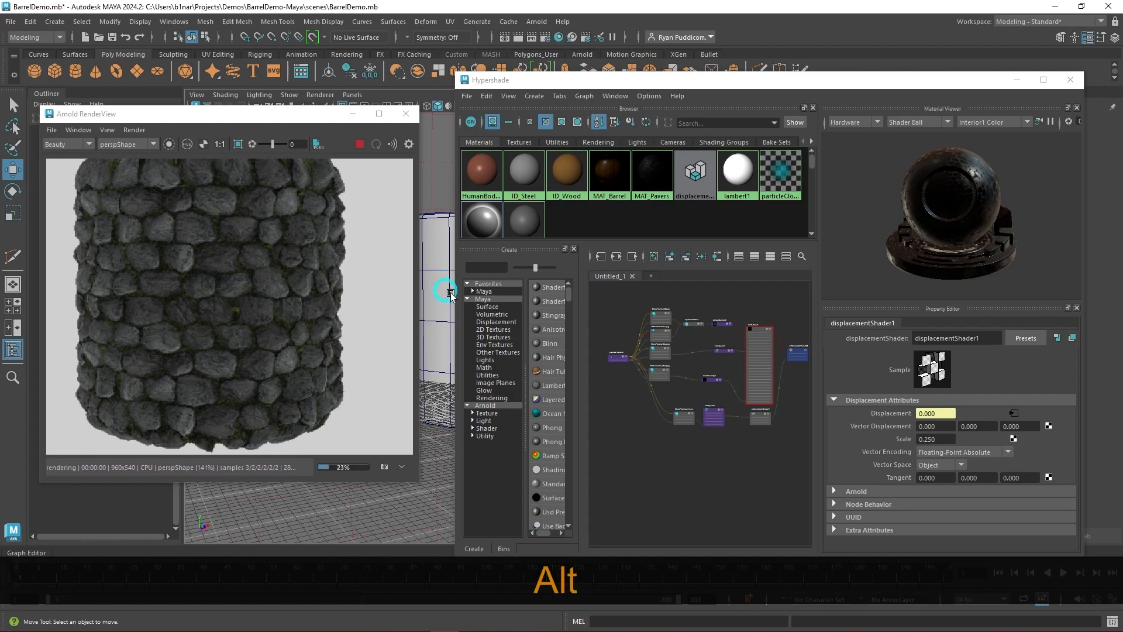
# - Maximize the Hypershade and move the aiSkyDomeLightShape1 node away from the MAT_Barrel network
pyautogui.click(1045, 80)
pyautogui.keyDown('alt'); pyautogui.moveTo(344, 340); pyautogui.dragTo(657, 475, button='middle'); pyautogui.keyUp('alt')
pyautogui.scroll(6, 552, 281)
pyautogui.keyDown('alt'); pyautogui.moveTo(695, 311); pyautogui.dragTo(706, 382, button='middle'); pyautogui.keyUp('alt')
pyautogui.scroll(-3, 715, 371)
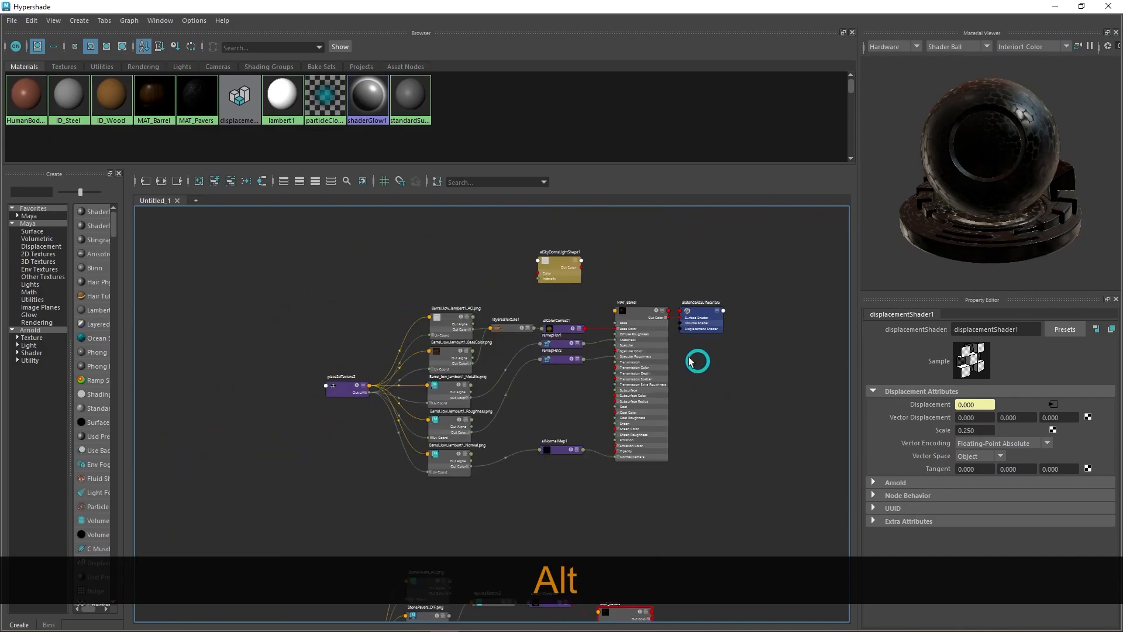
pyautogui.moveTo(559, 260); pyautogui.dragTo(166, 230)
pyautogui.keyDown('alt'); pyautogui.moveTo(771, 409); pyautogui.dragTo(763, 375, button='middle'); pyautogui.keyUp('alt')
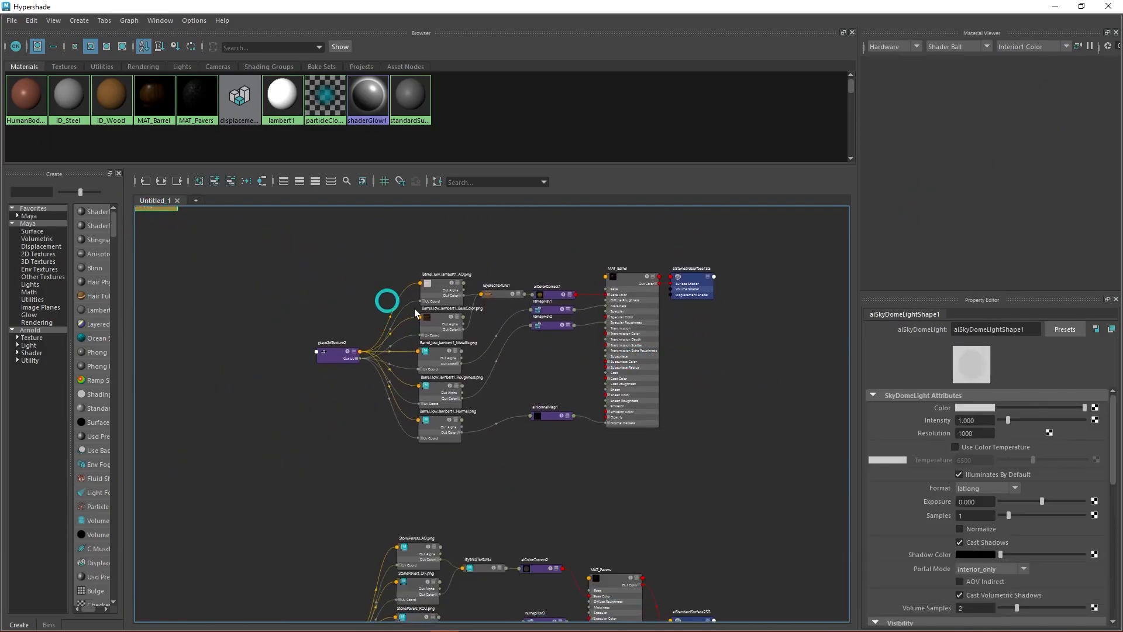
# - Move remapHsv1 and remapHsv2 together lower in the MAT_Barrel network, beside the metallic and roughness maps
pyautogui.scroll(4, 506, 319)
pyautogui.keyDown('alt'); pyautogui.moveTo(632, 394); pyautogui.dragTo(614, 411, button='middle'); pyautogui.keyUp('alt')
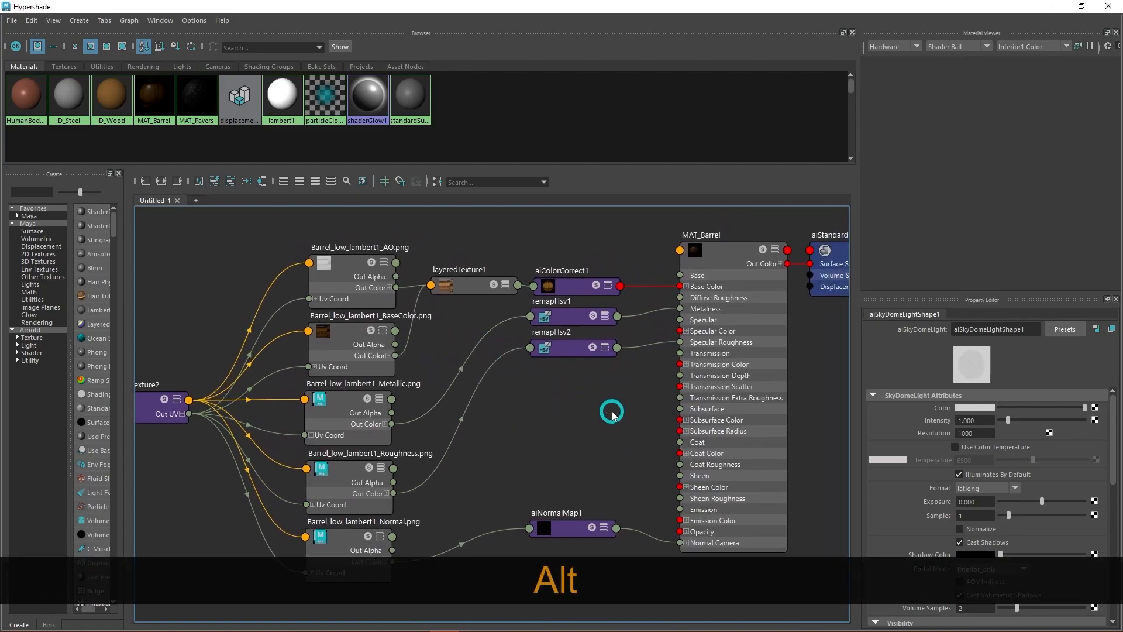
pyautogui.scroll(-2, 612, 413)
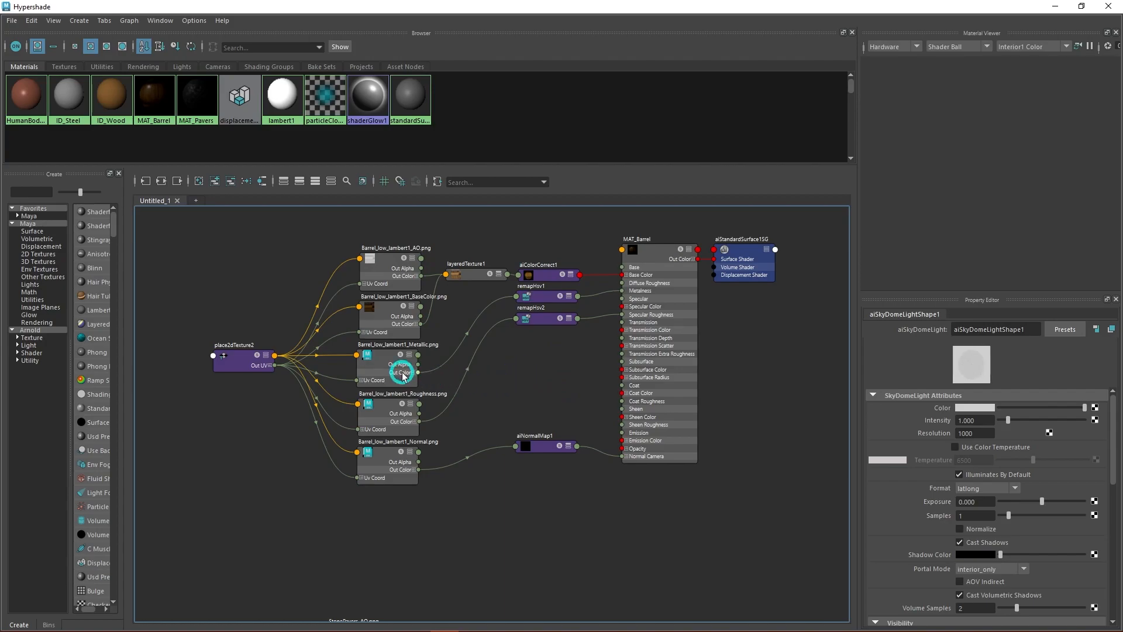
pyautogui.moveTo(542, 341)
pyautogui.mouseDown()
pyautogui.moveTo(545, 292)
pyautogui.moveTo(547, 340)
pyautogui.mouseUp()
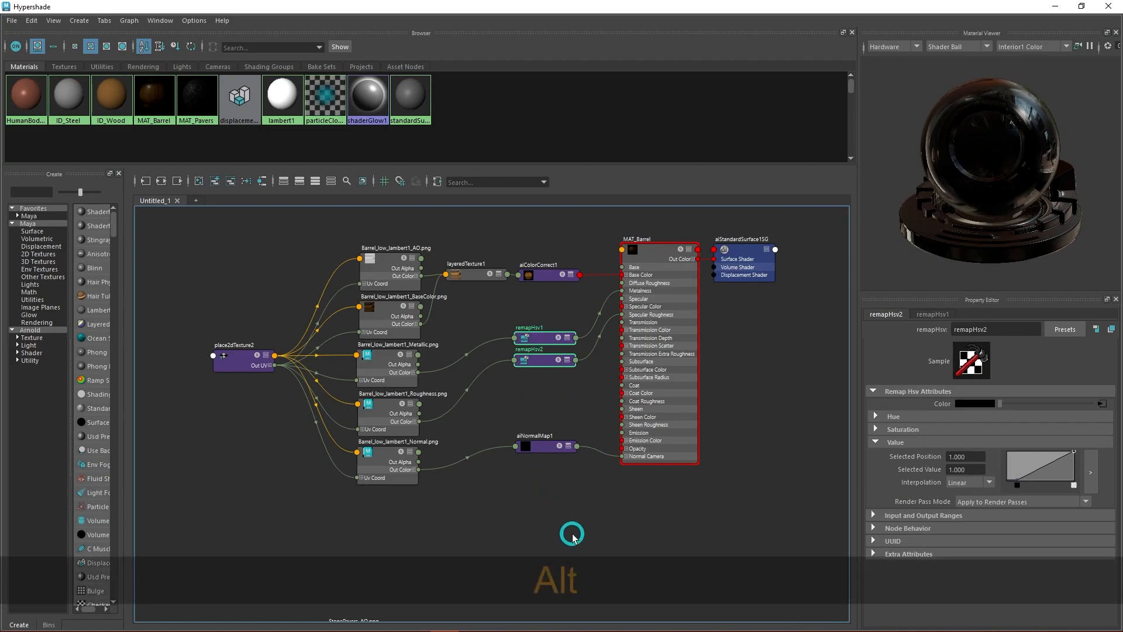
# - Collapse the remapHsv4 node between StonePavers_HEI.png and displacementShader1 and move it slightly lower
pyautogui.keyDown('alt'); pyautogui.moveTo(572, 534); pyautogui.dragTo(581, 396, button='middle'); pyautogui.keyUp('alt')
pyautogui.scroll(-4, 583, 398)
pyautogui.keyDown('alt'); pyautogui.moveTo(644, 431); pyautogui.dragTo(649, 376, button='middle'); pyautogui.keyUp('alt')
pyautogui.keyDown('alt'); pyautogui.moveTo(759, 548); pyautogui.dragTo(757, 441, button='middle'); pyautogui.keyUp('alt')
pyautogui.keyDown('alt'); pyautogui.moveTo(525, 445); pyautogui.dragTo(561, 473, button='right'); pyautogui.keyUp('alt')
pyautogui.keyDown('alt'); pyautogui.moveTo(709, 446); pyautogui.dragTo(595, 458, button='middle'); pyautogui.keyUp('alt')
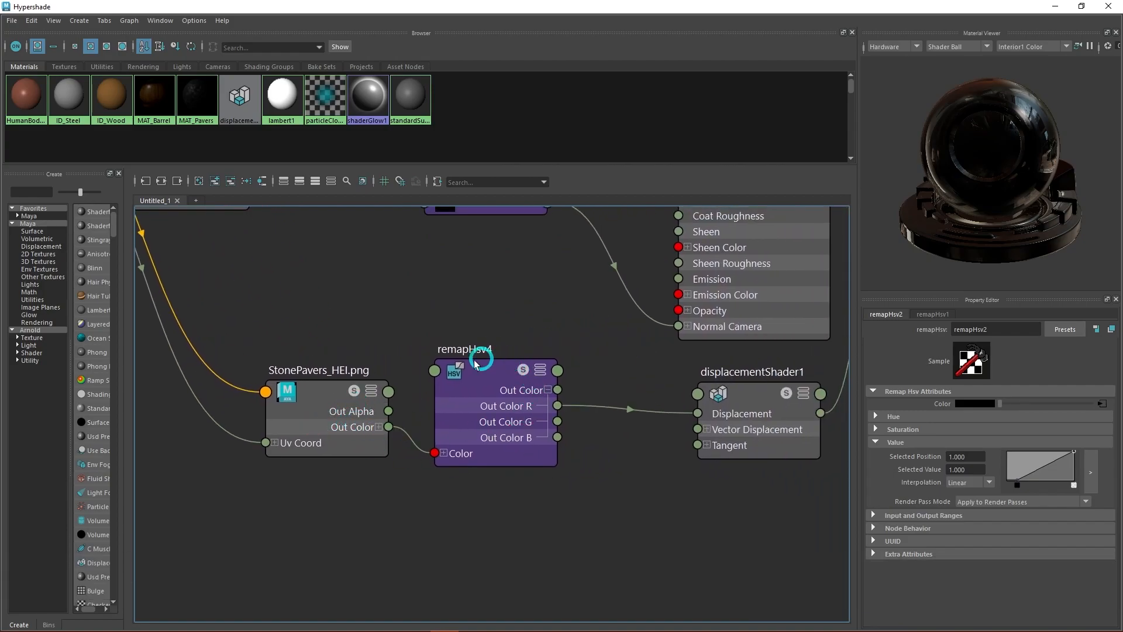
pyautogui.click(540, 369)
pyautogui.moveTo(520, 379); pyautogui.dragTo(541, 426)
# - Return to the MAT_Barrel network and select aiNormalMap1 to examine its normal map connection and settings
pyautogui.scroll(-5, 564, 392)
pyautogui.keyDown('alt'); pyautogui.moveTo(566, 316); pyautogui.dragTo(565, 487, button='middle'); pyautogui.keyUp('alt')
pyautogui.keyDown('alt'); pyautogui.moveTo(576, 253); pyautogui.dragTo(549, 411, button='middle'); pyautogui.keyUp('alt')
pyautogui.keyDown('alt'); pyautogui.moveTo(508, 270); pyautogui.dragTo(499, 415, button='middle'); pyautogui.keyUp('alt')
pyautogui.scroll(-3, 475, 367)
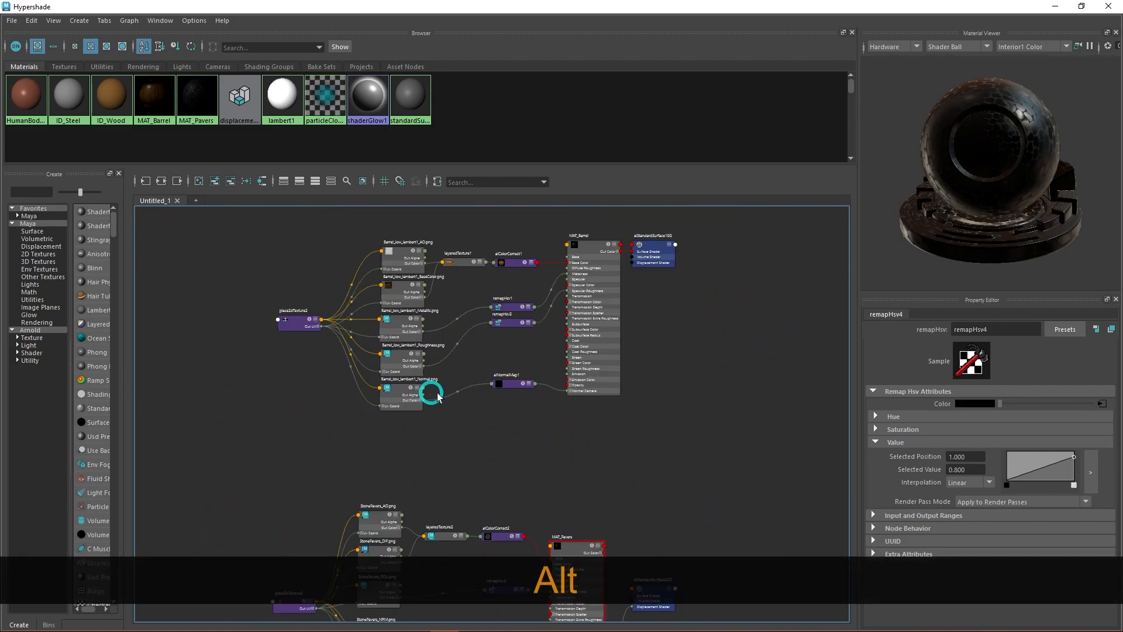
pyautogui.scroll(3, 511, 389)
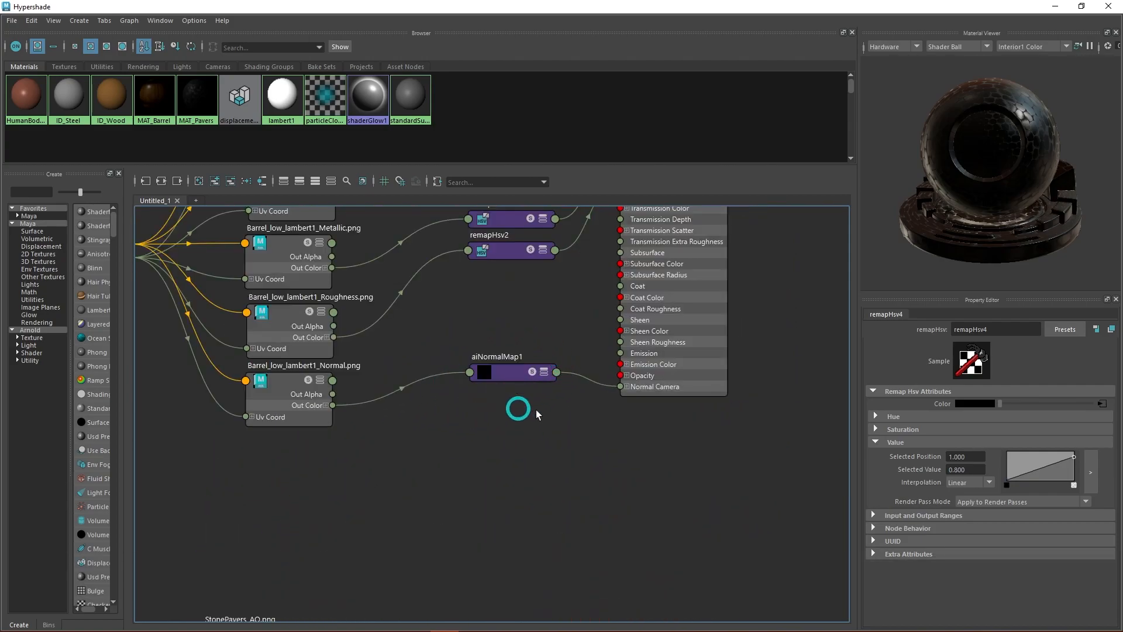
pyautogui.click(501, 371)
pyautogui.scroll(2, 503, 377)
pyautogui.scroll(-3, 507, 383)
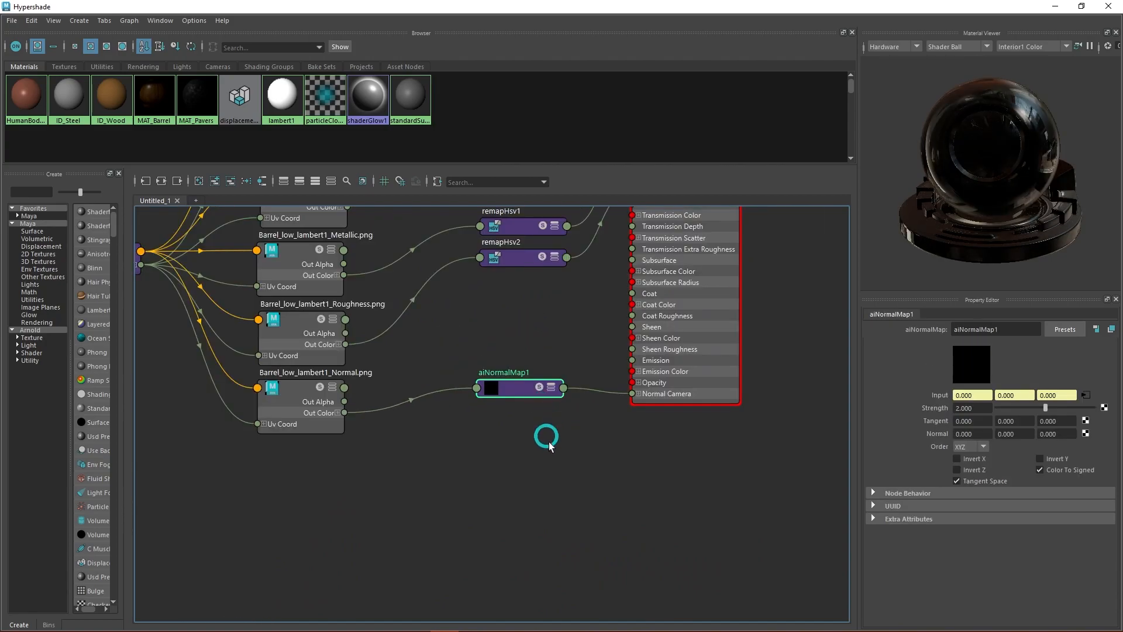
# - Search the node creation list for "bum", browse the bump node options and dismiss the list without creating a node
pyautogui.press('Tab')
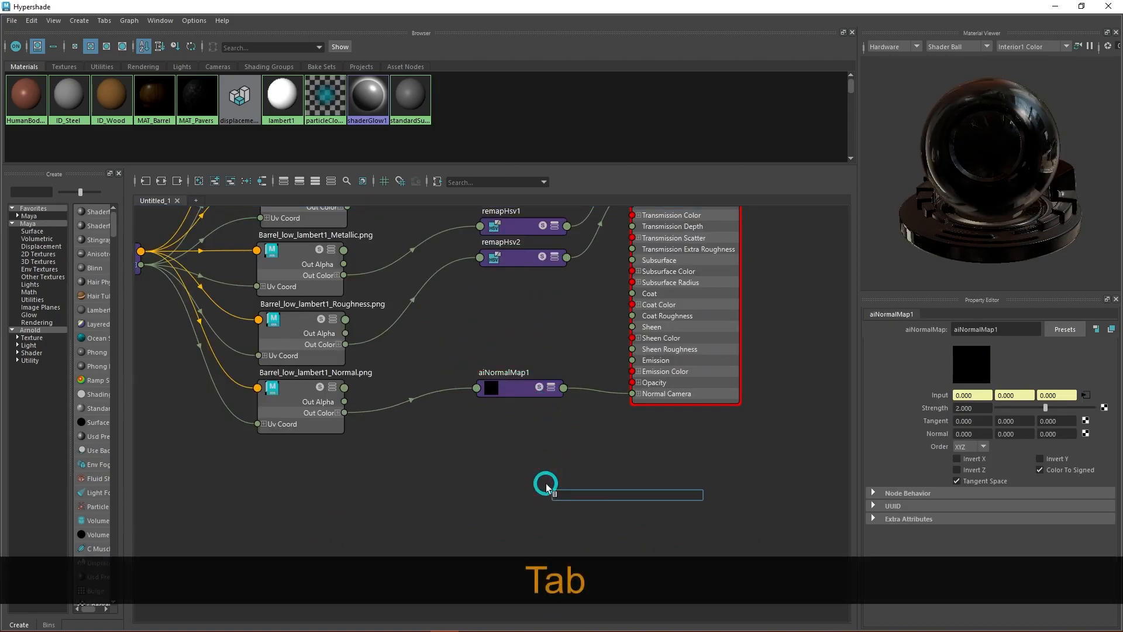
pyautogui.write('bum')
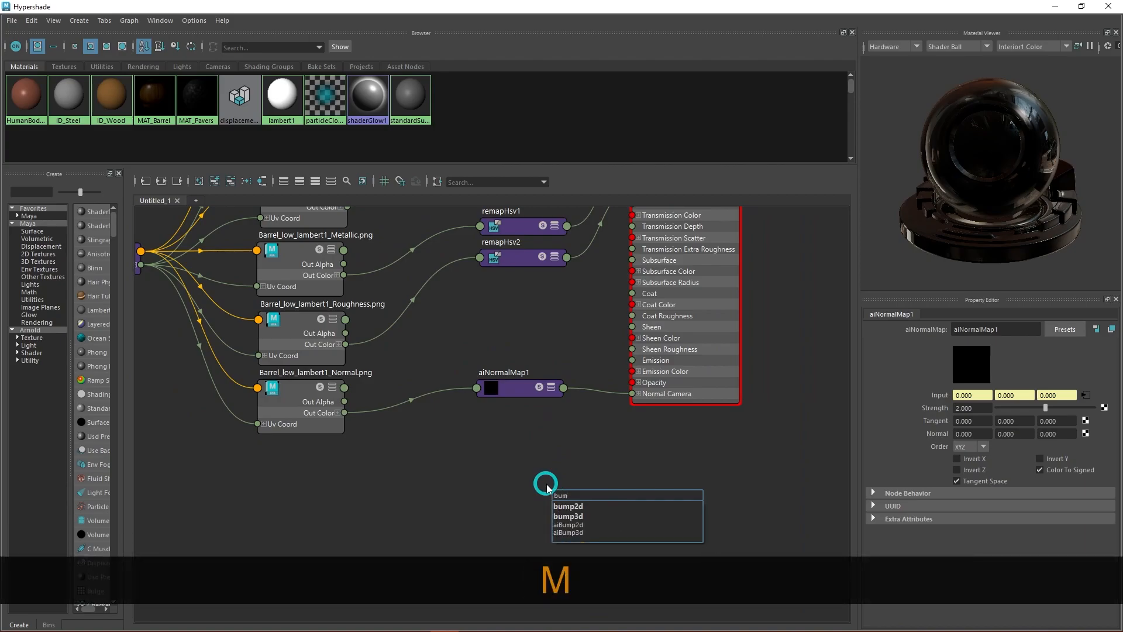
pyautogui.press('Down')
pyautogui.press('Down')
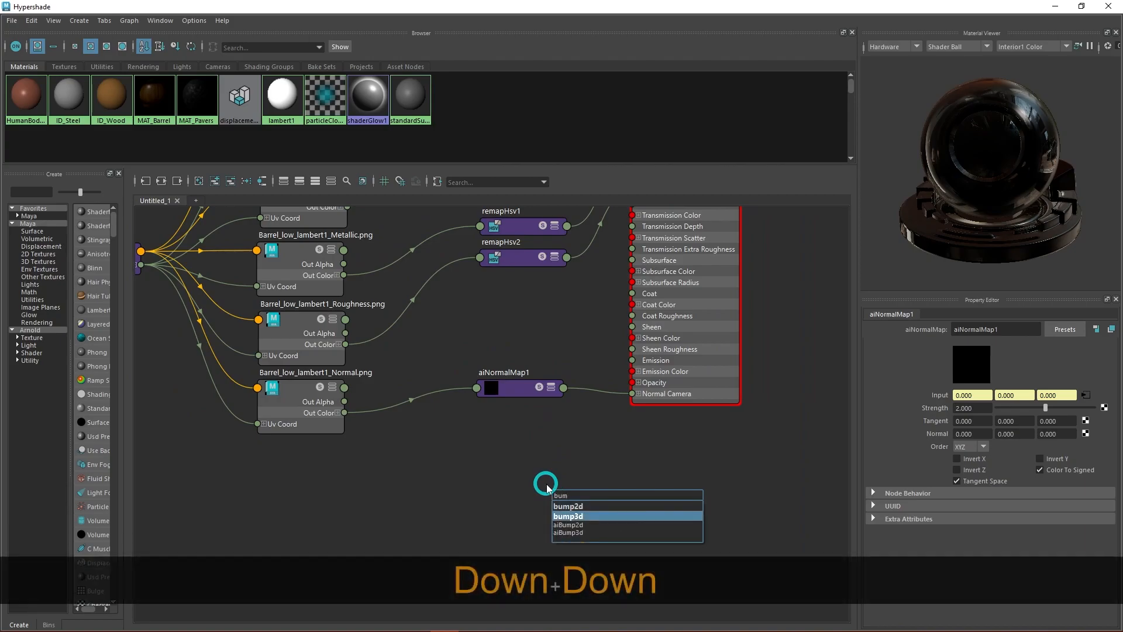
pyautogui.press('Up')
pyautogui.press('Down')
pyautogui.press('Down')
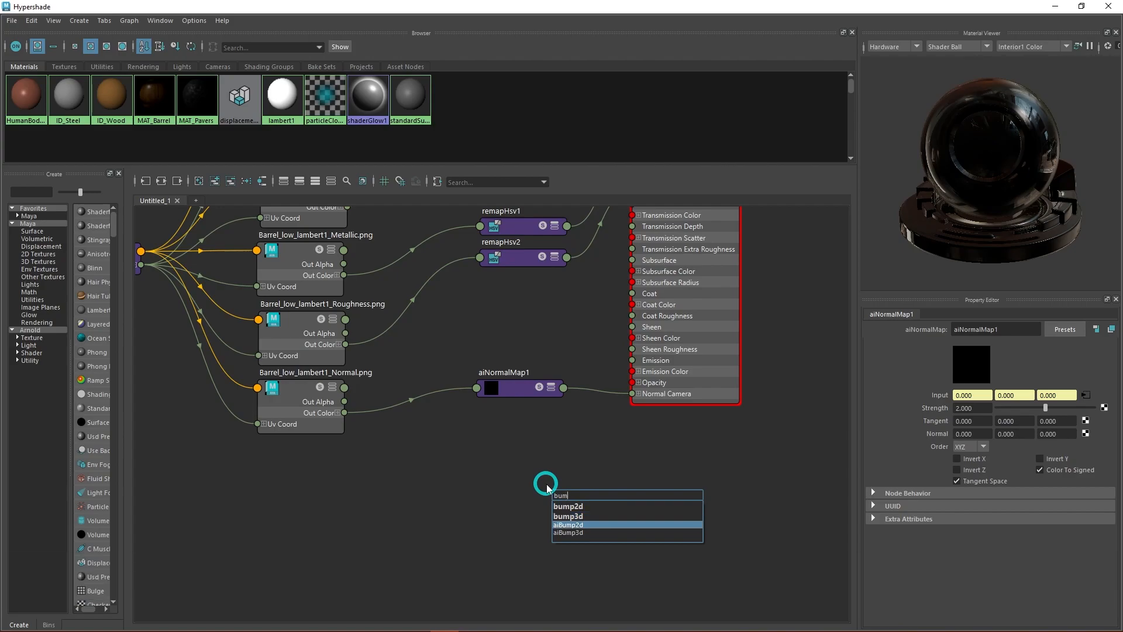
pyautogui.press('BackSpace')
pyautogui.press('BackSpace')
pyautogui.press('BackSpace')
pyautogui.press('BackSpace')
pyautogui.press('BackSpace')
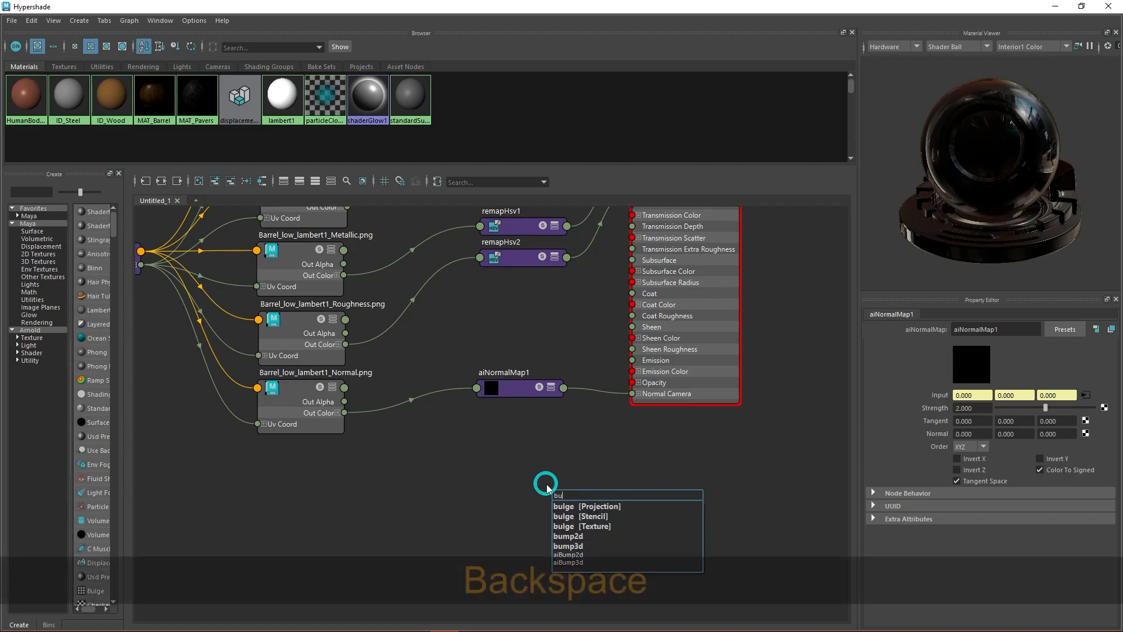
pyautogui.click(566, 475)
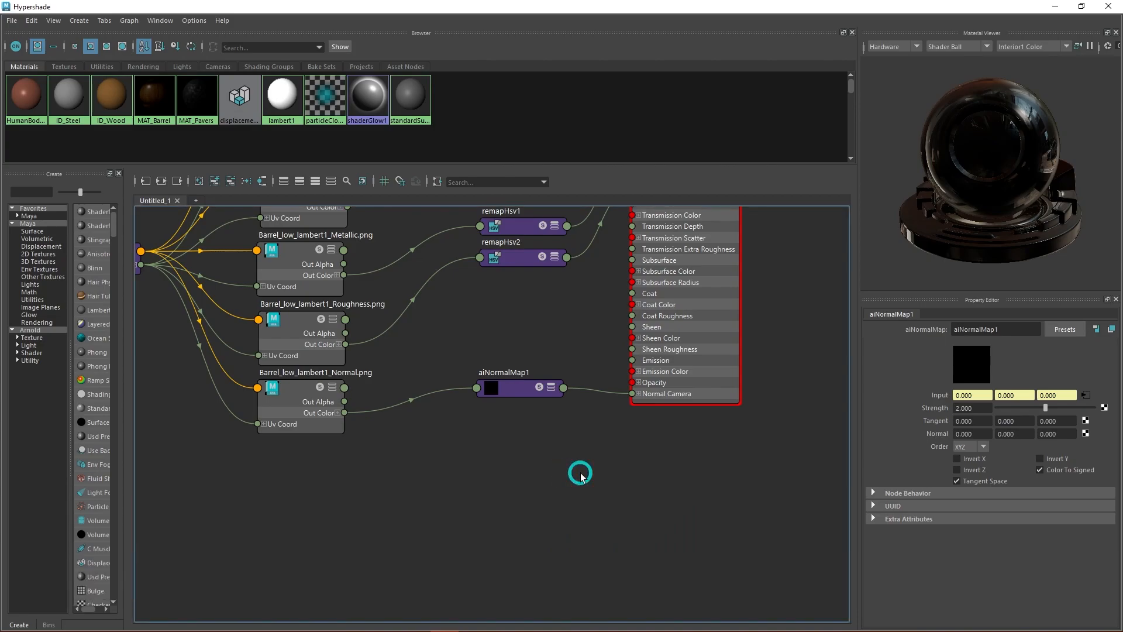
# - In the MAT_Pavers network, line up aiNormalMap2 under remapHsv3 and shift the upper texture and correction nodes slightly lower as a group
pyautogui.scroll(-3, 554, 420)
pyautogui.keyDown('alt'); pyautogui.moveTo(602, 451); pyautogui.dragTo(613, 429, button='middle'); pyautogui.keyUp('alt')
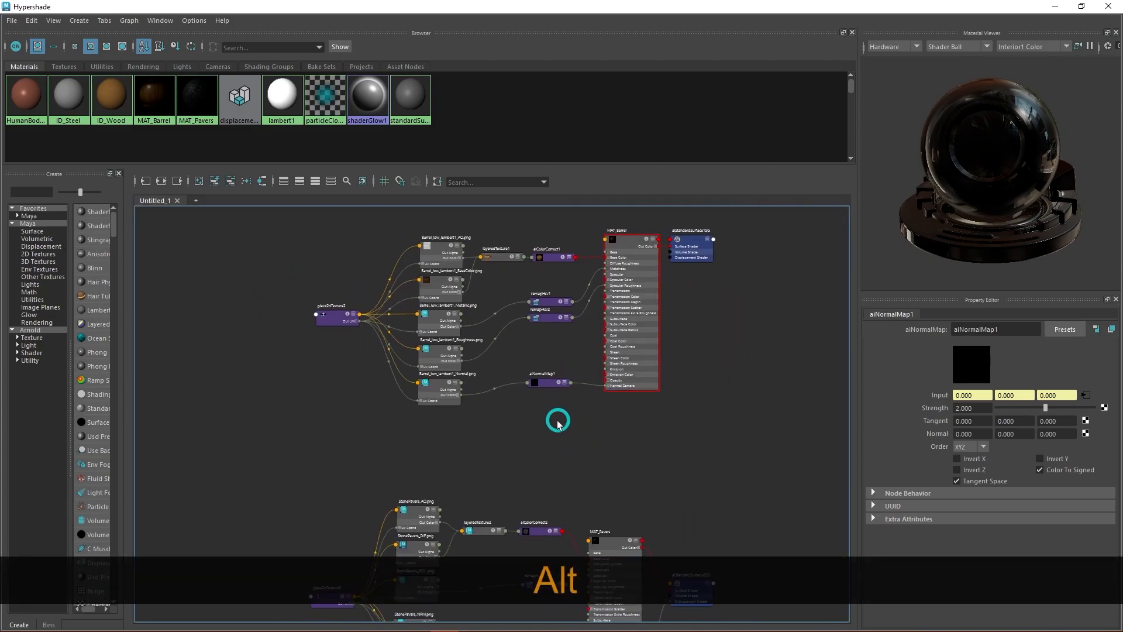
pyautogui.keyDown('alt'); pyautogui.moveTo(747, 496); pyautogui.dragTo(719, 371, button='middle'); pyautogui.keyUp('alt')
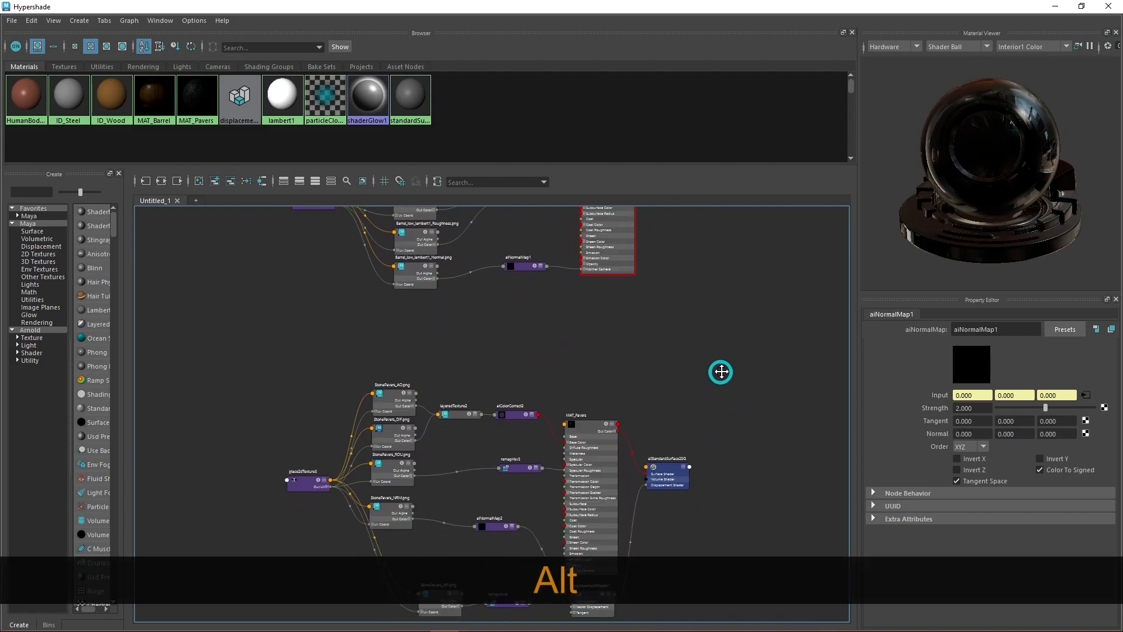
pyautogui.keyDown('alt'); pyautogui.moveTo(629, 366); pyautogui.dragTo(702, 393, button='middle'); pyautogui.keyUp('alt')
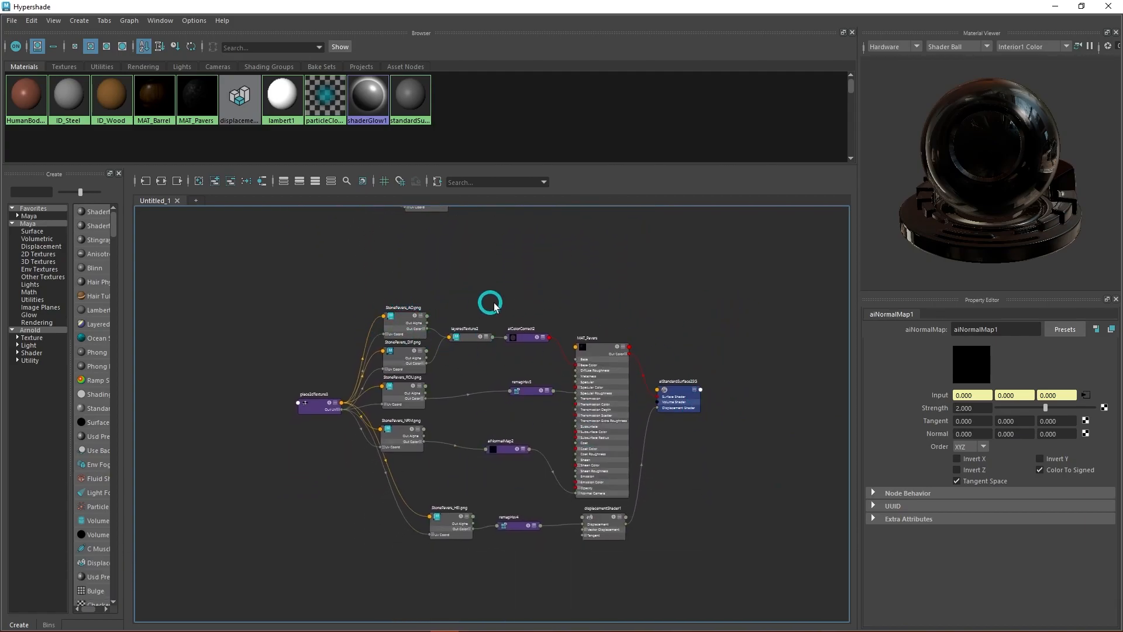
pyautogui.keyDown('alt'); pyautogui.moveTo(640, 318); pyautogui.dragTo(640, 291, button='middle'); pyautogui.keyUp('alt')
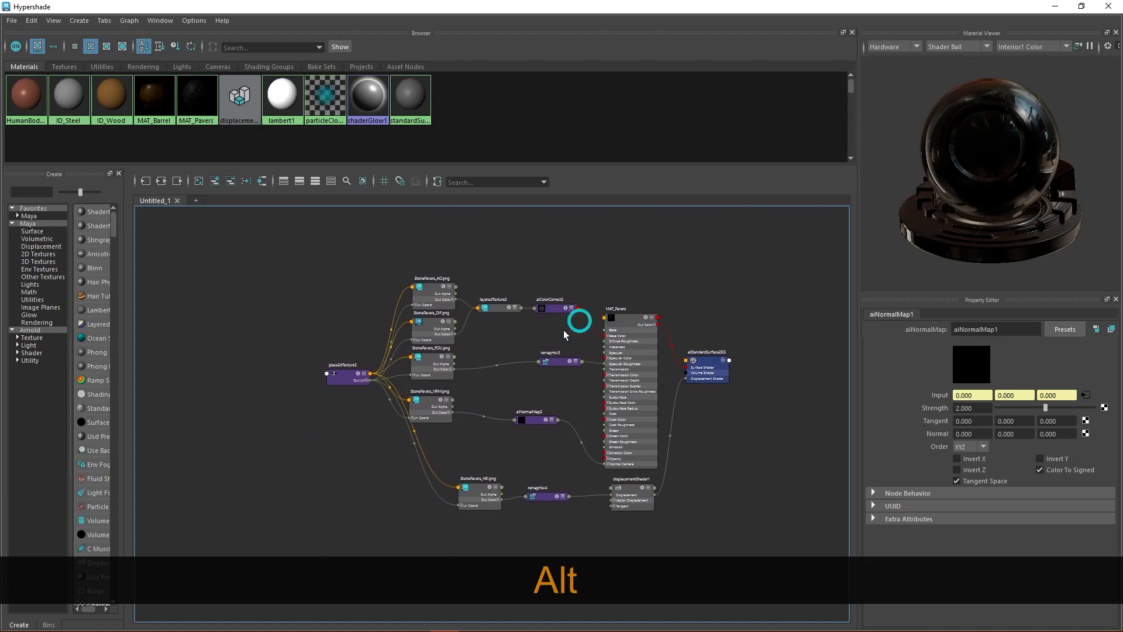
pyautogui.moveTo(533, 422); pyautogui.dragTo(555, 414)
pyautogui.click(555, 368)
pyautogui.moveTo(582, 264); pyautogui.dragTo(441, 449)
# - Place StonePavers_HEI.png directly beneath StonePavers_NRM.png and line up remapHsv4 beneath aiNormalMap2
pyautogui.moveTo(476, 491); pyautogui.dragTo(432, 469)
pyautogui.moveTo(538, 495); pyautogui.dragTo(563, 478)
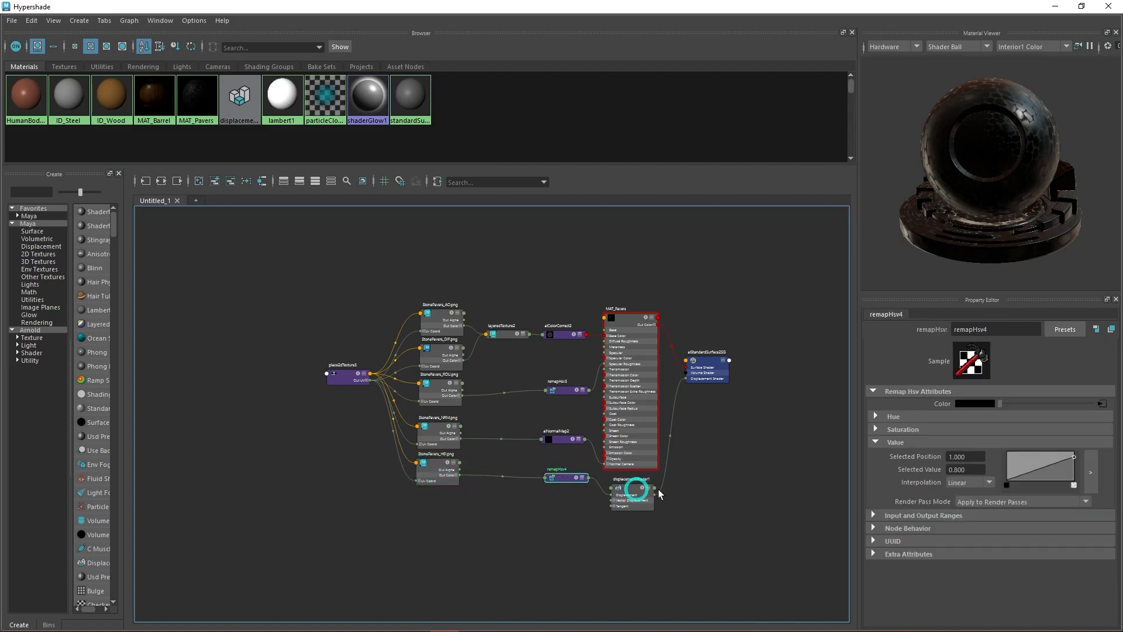
pyautogui.keyDown('alt'); pyautogui.moveTo(676, 511); pyautogui.dragTo(628, 471, button='middle'); pyautogui.keyUp('alt')
pyautogui.scroll(5, 519, 459)
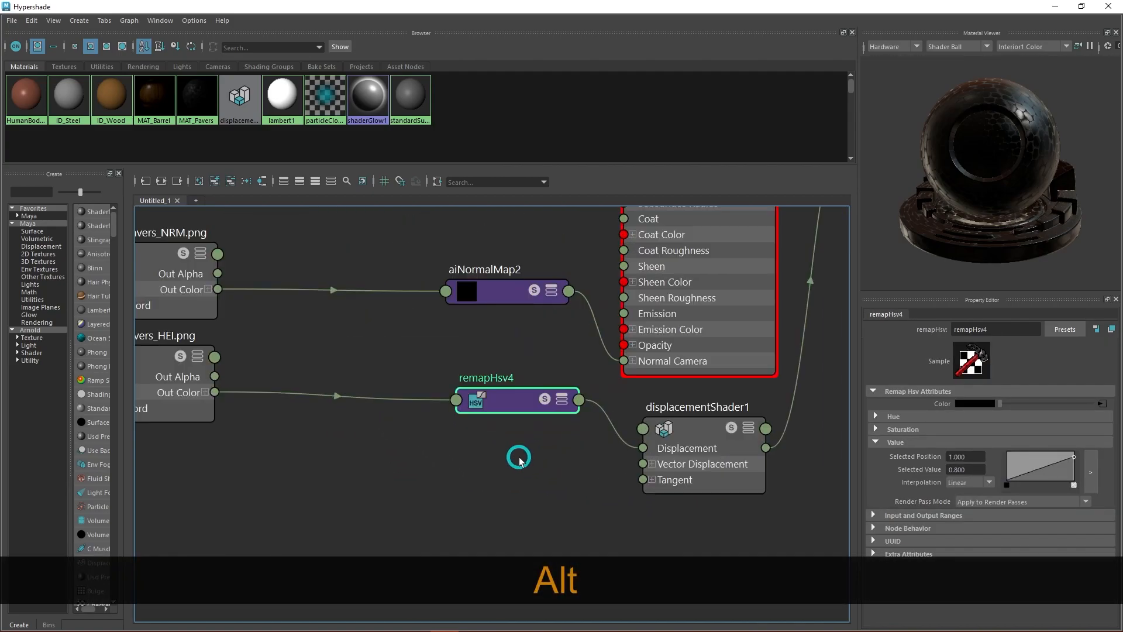
pyautogui.scroll(-3, 519, 455)
pyautogui.keyDown('alt'); pyautogui.moveTo(442, 343); pyautogui.dragTo(461, 400, button='middle'); pyautogui.keyUp('alt')
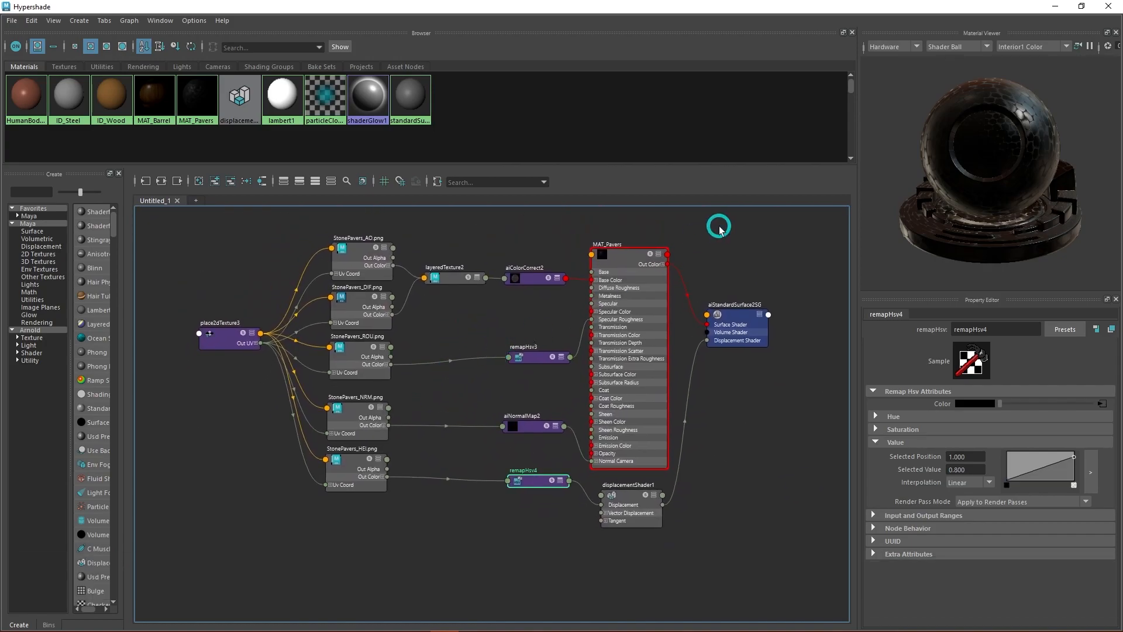
# - Minimize Hypershade, review the displaced stone cylinder from the side and above in Arnold RenderView, and stop the live render
pyautogui.click(1056, 8)
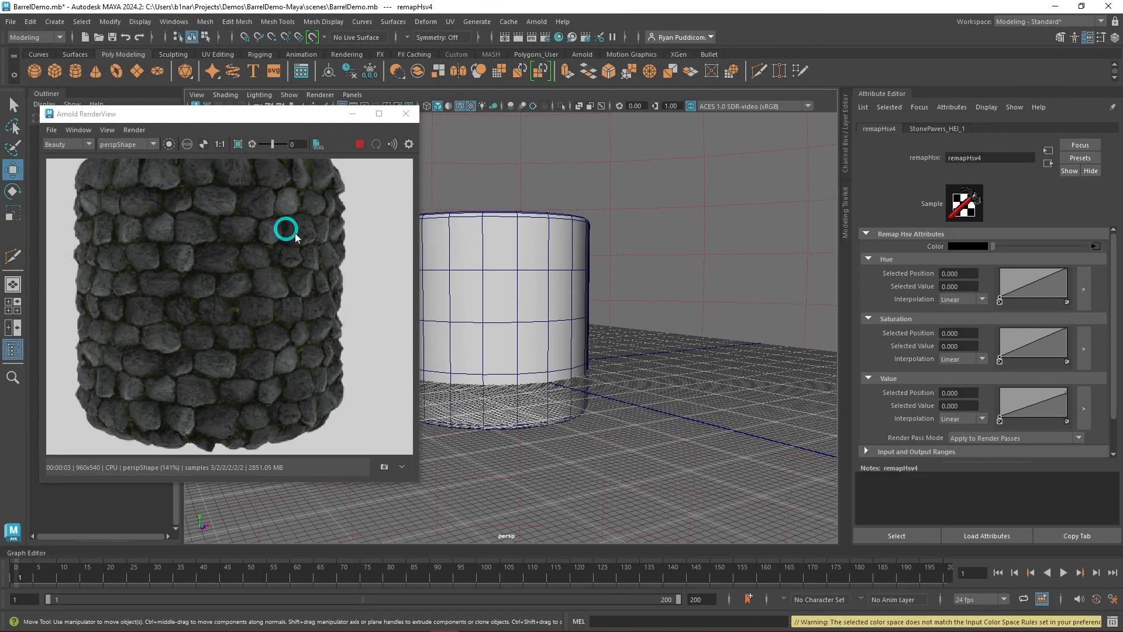
pyautogui.moveTo(567, 323)
pyautogui.keyDown('alt'); pyautogui.mouseDown()
pyautogui.moveTo(602, 346)
pyautogui.moveTo(641, 325)
pyautogui.moveTo(558, 326)
pyautogui.mouseUp(); pyautogui.keyUp('alt')
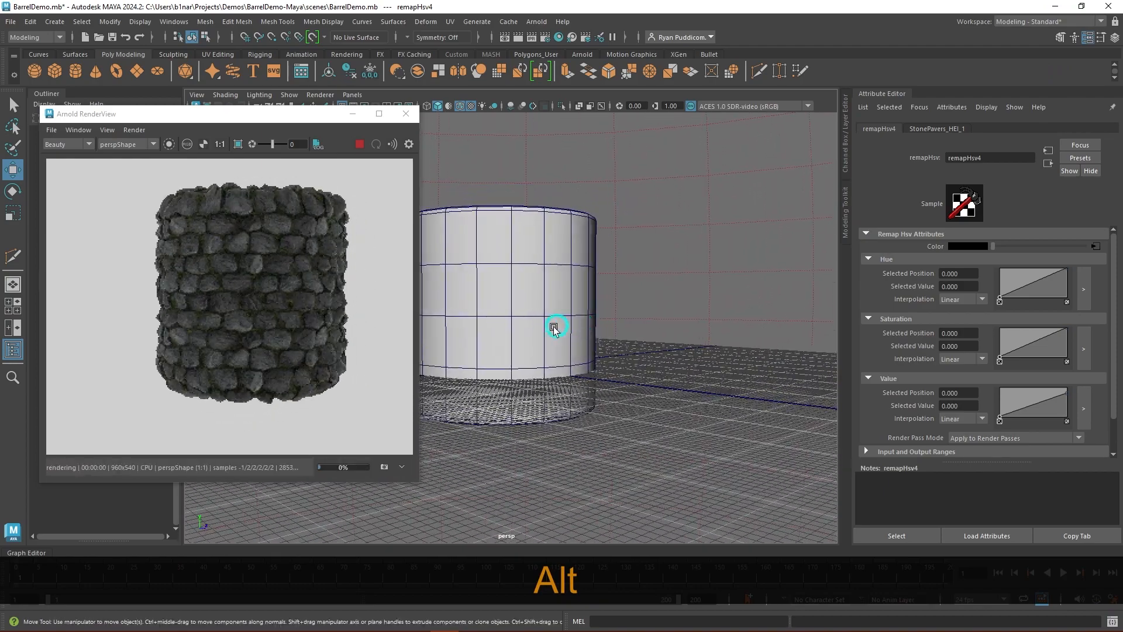
pyautogui.scroll(5, 547, 326)
pyautogui.scroll(-3, 547, 326)
pyautogui.keyDown('alt'); pyautogui.moveTo(627, 269); pyautogui.dragTo(603, 281, button='middle'); pyautogui.keyUp('alt')
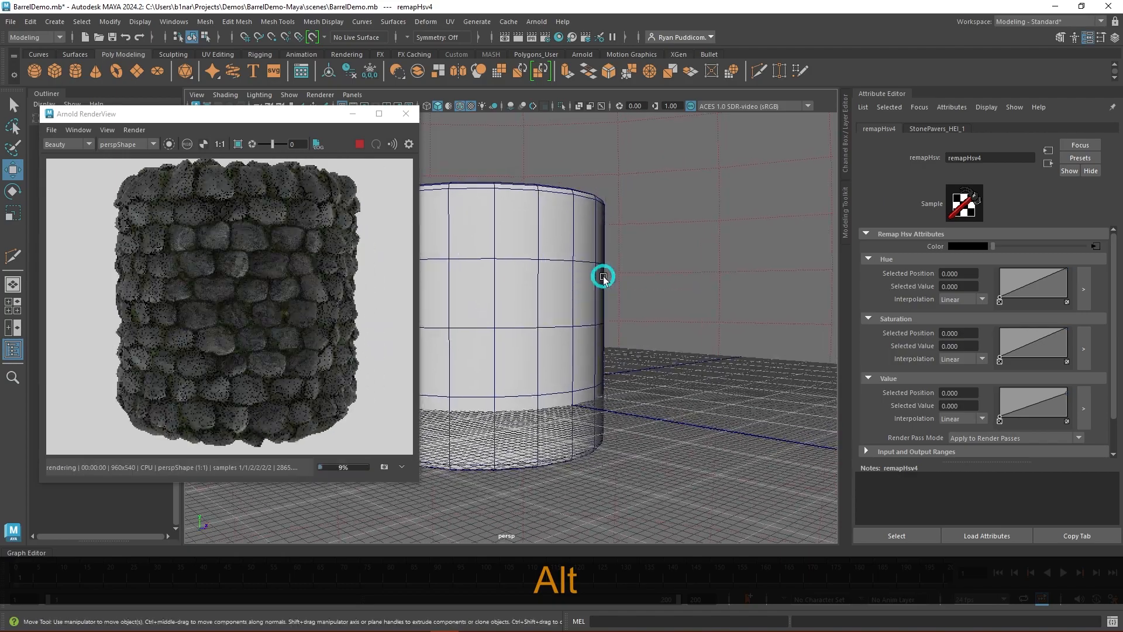
pyautogui.scroll(-3, 603, 275)
pyautogui.keyDown('alt'); pyautogui.moveTo(603, 275); pyautogui.dragTo(585, 323); pyautogui.keyUp('alt')
pyautogui.keyDown('alt'); pyautogui.moveTo(585, 323); pyautogui.dragTo(595, 303, button='middle'); pyautogui.keyUp('alt')
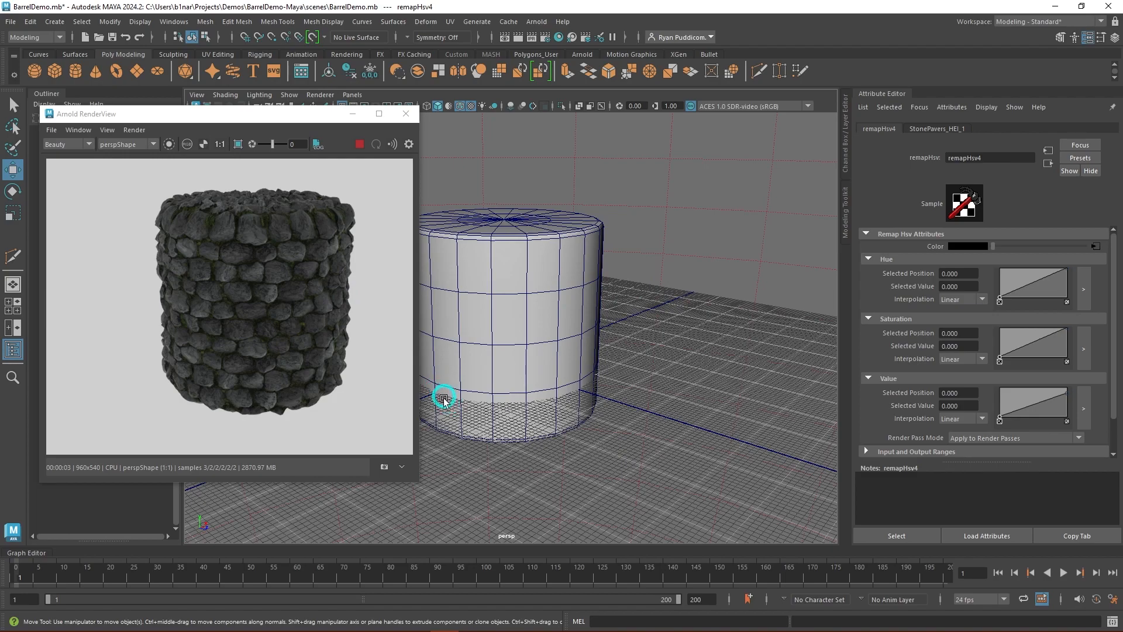
pyautogui.click(360, 144)
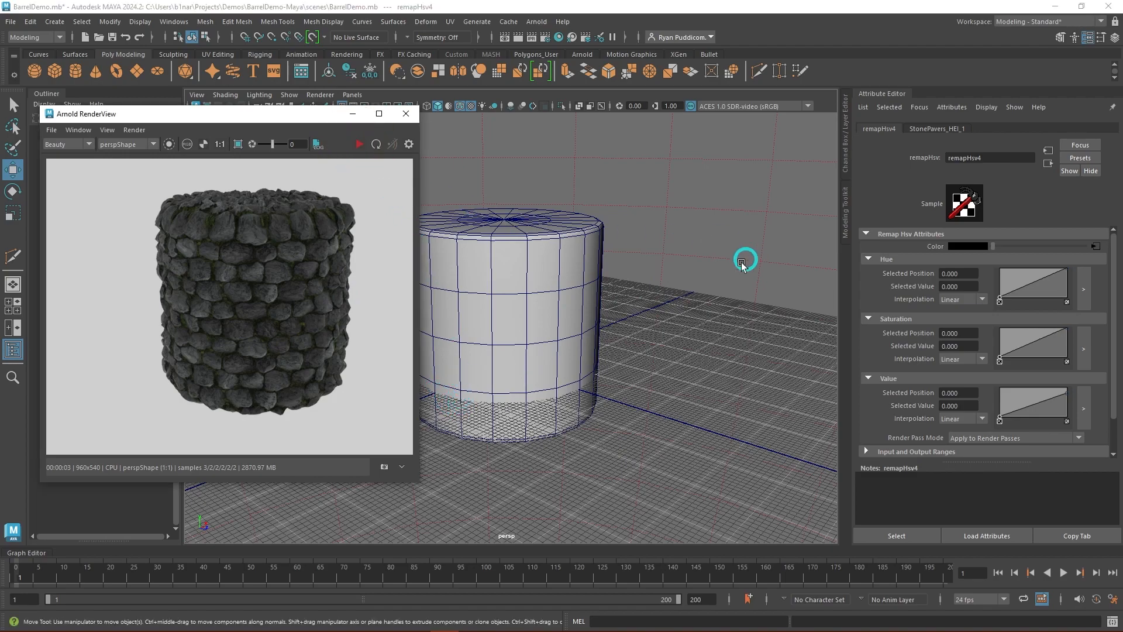